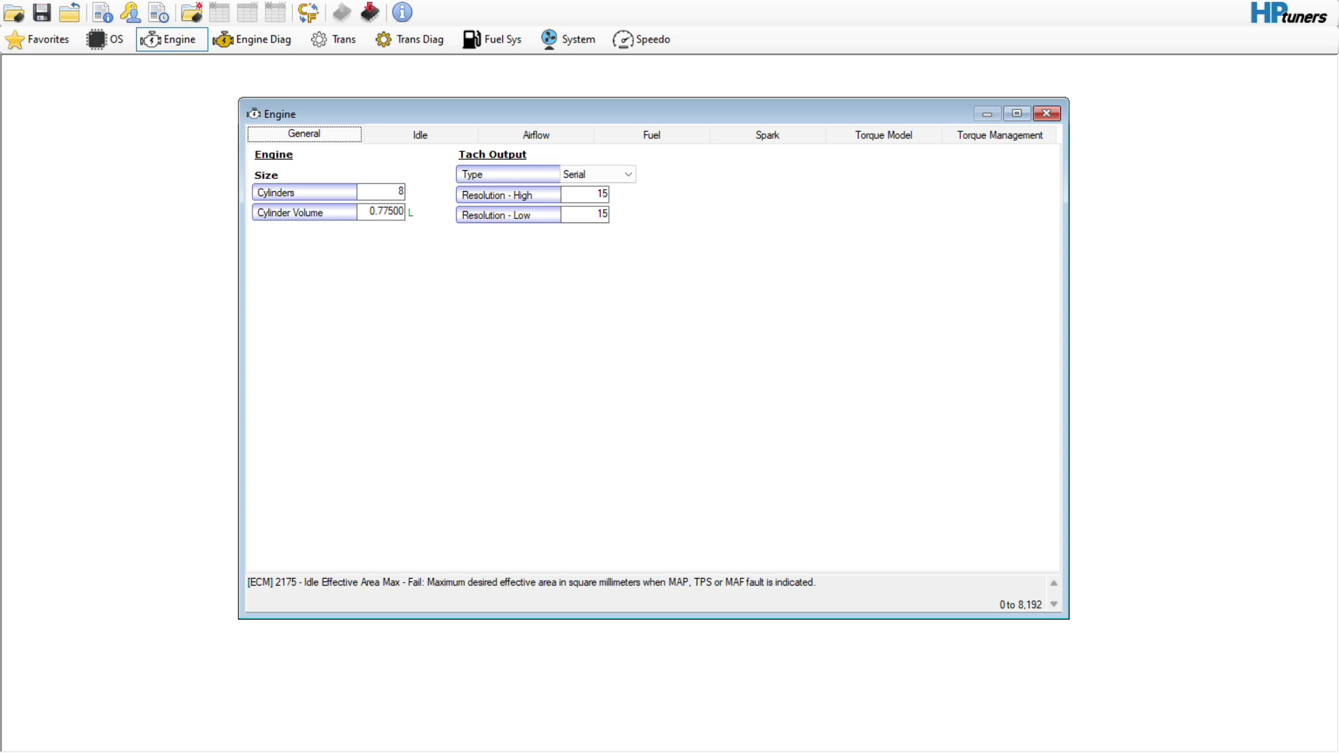
- Review the tune's vehicle details and the transmission settings, and return to the engine's general settings
{"action": "left_click", "coordinate": [103, 16]}
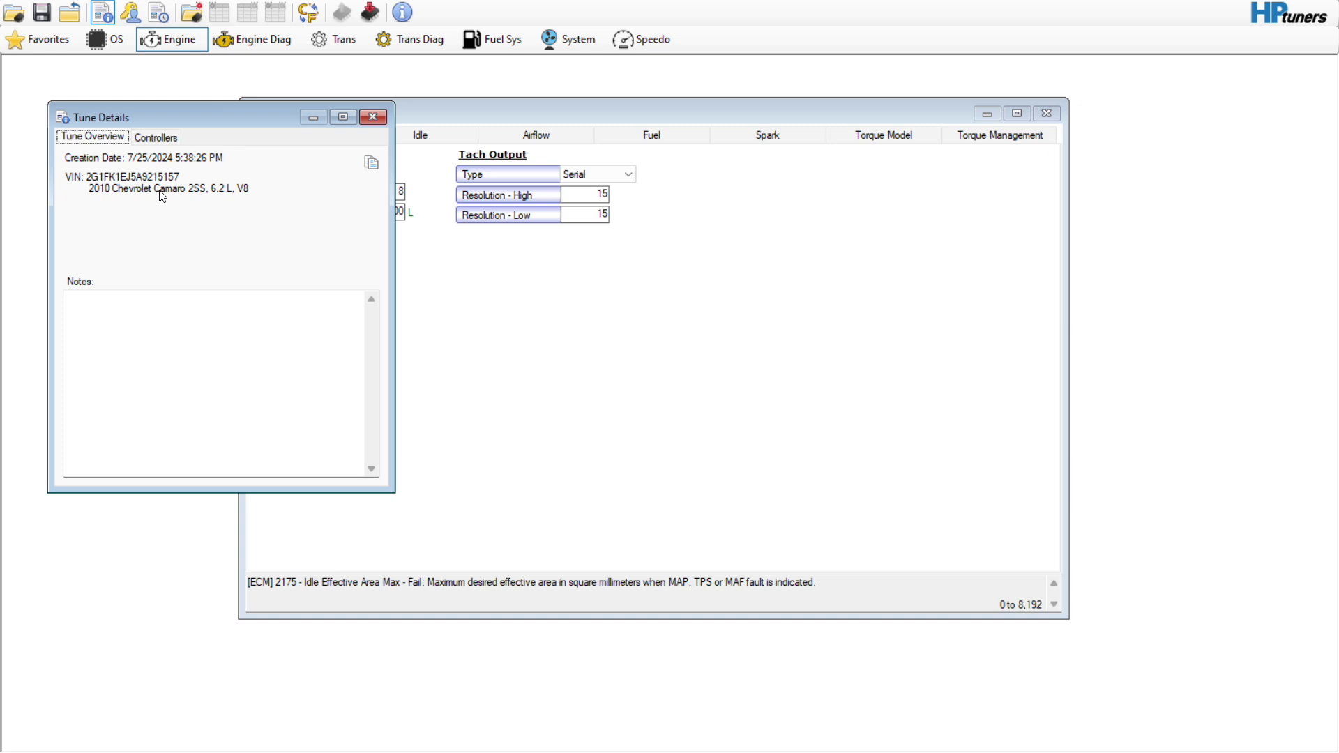
{"action": "left_click", "coordinate": [373, 117]}
{"action": "left_click", "coordinate": [352, 40]}
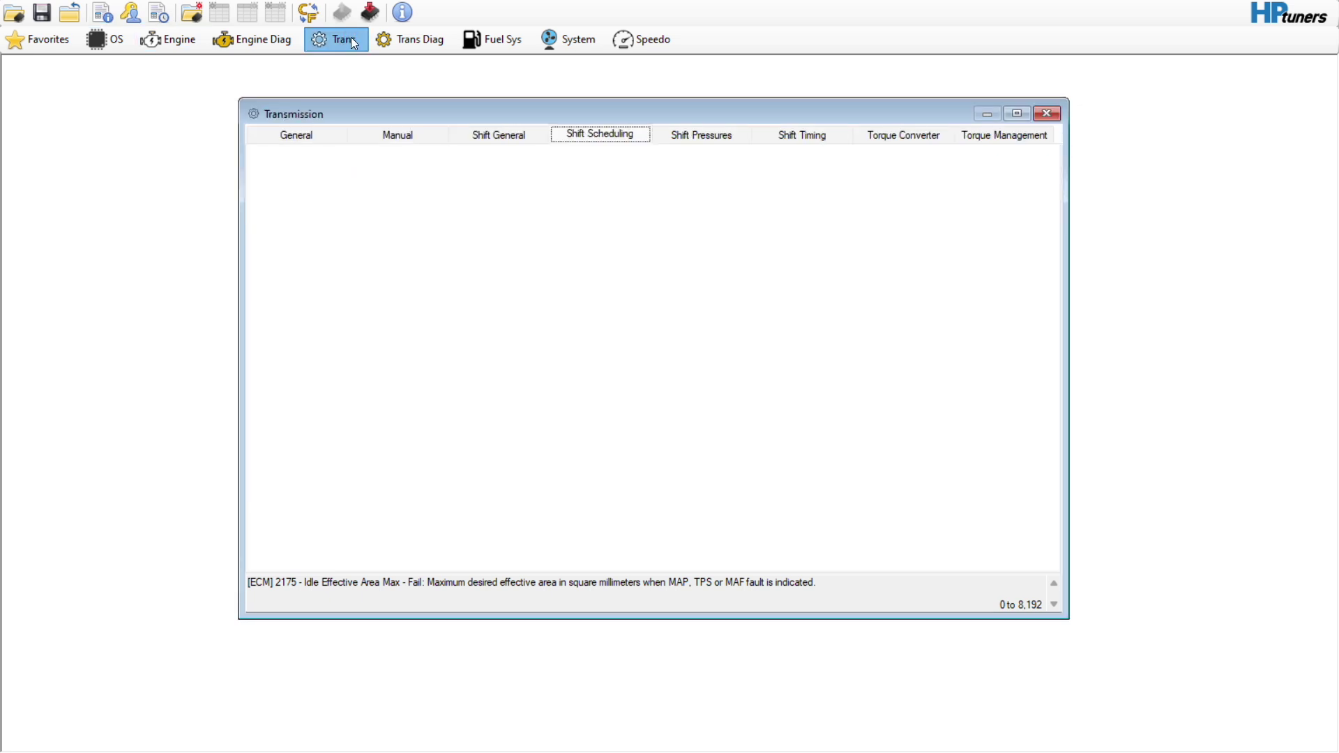
{"action": "left_click", "coordinate": [169, 43]}
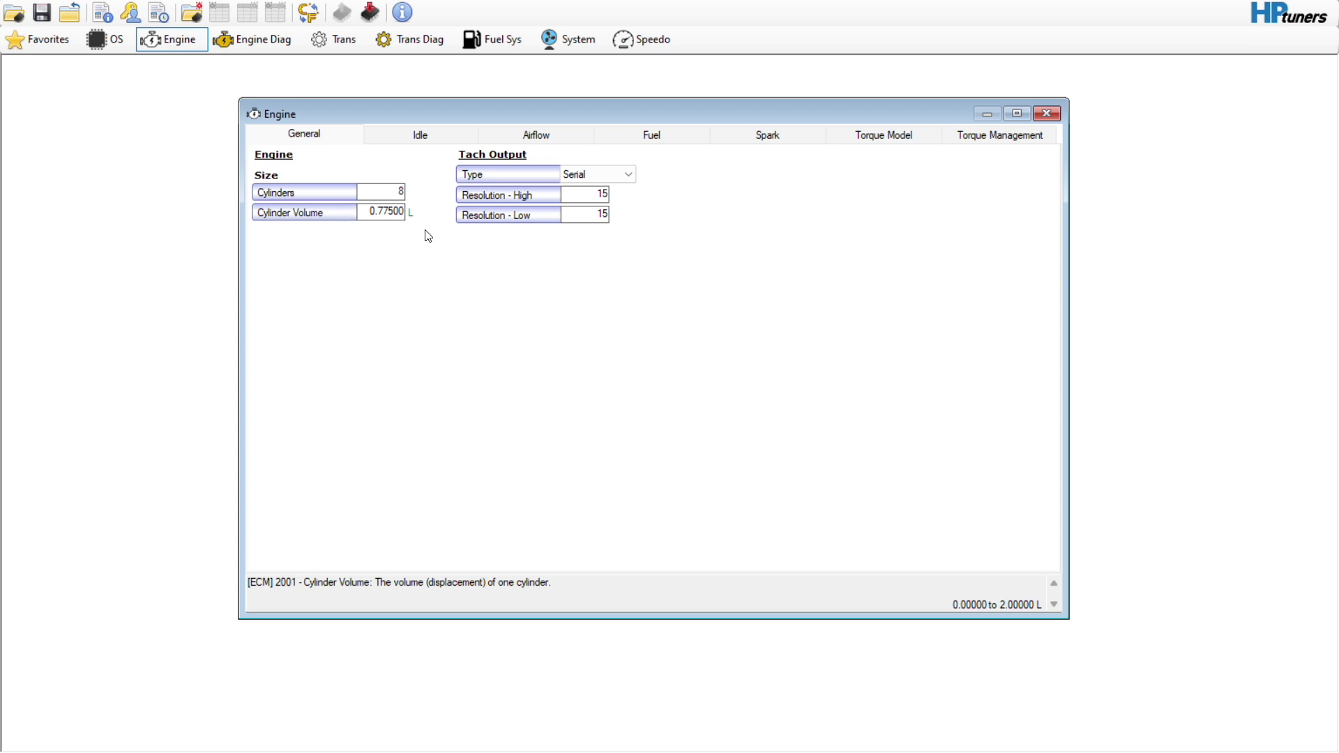
- Add 200 rpm to every cell of the base target idle speed versus coolant temperature table
{"action": "left_click", "coordinate": [418, 141]}
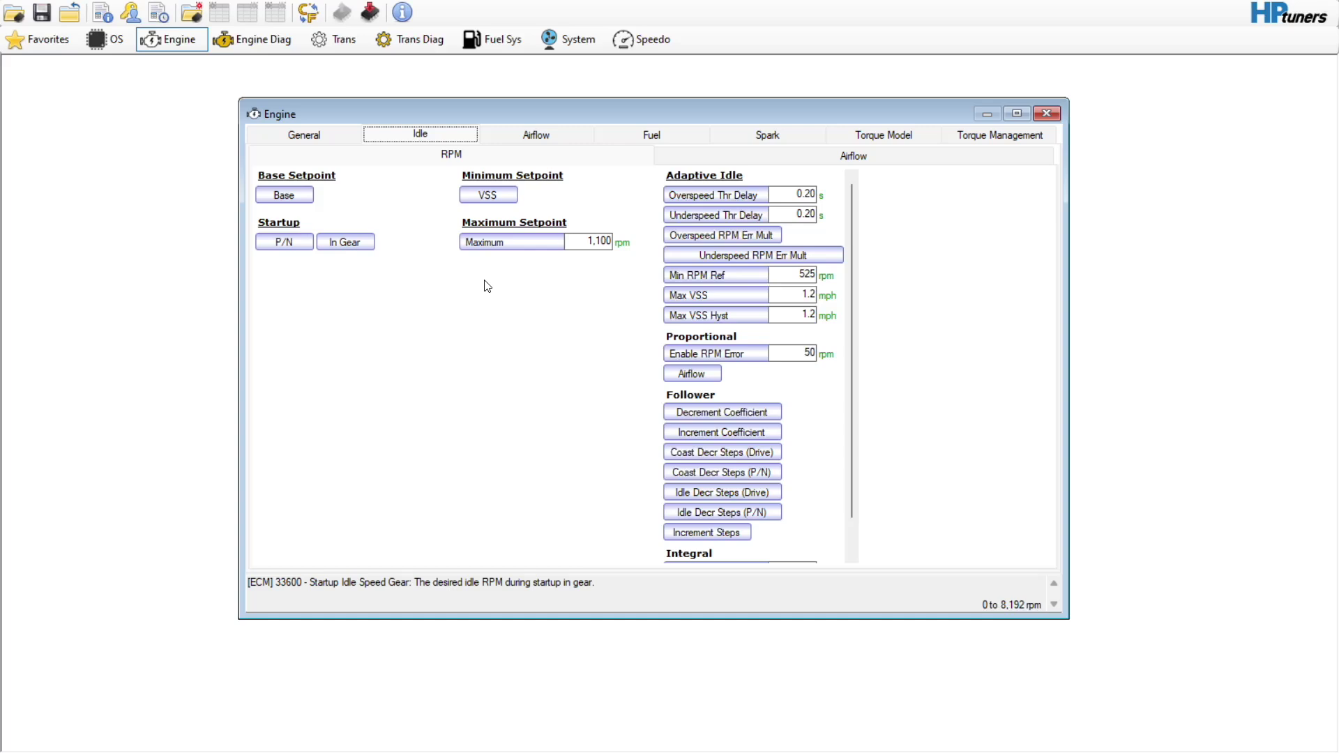
{"action": "left_click", "coordinate": [285, 196]}
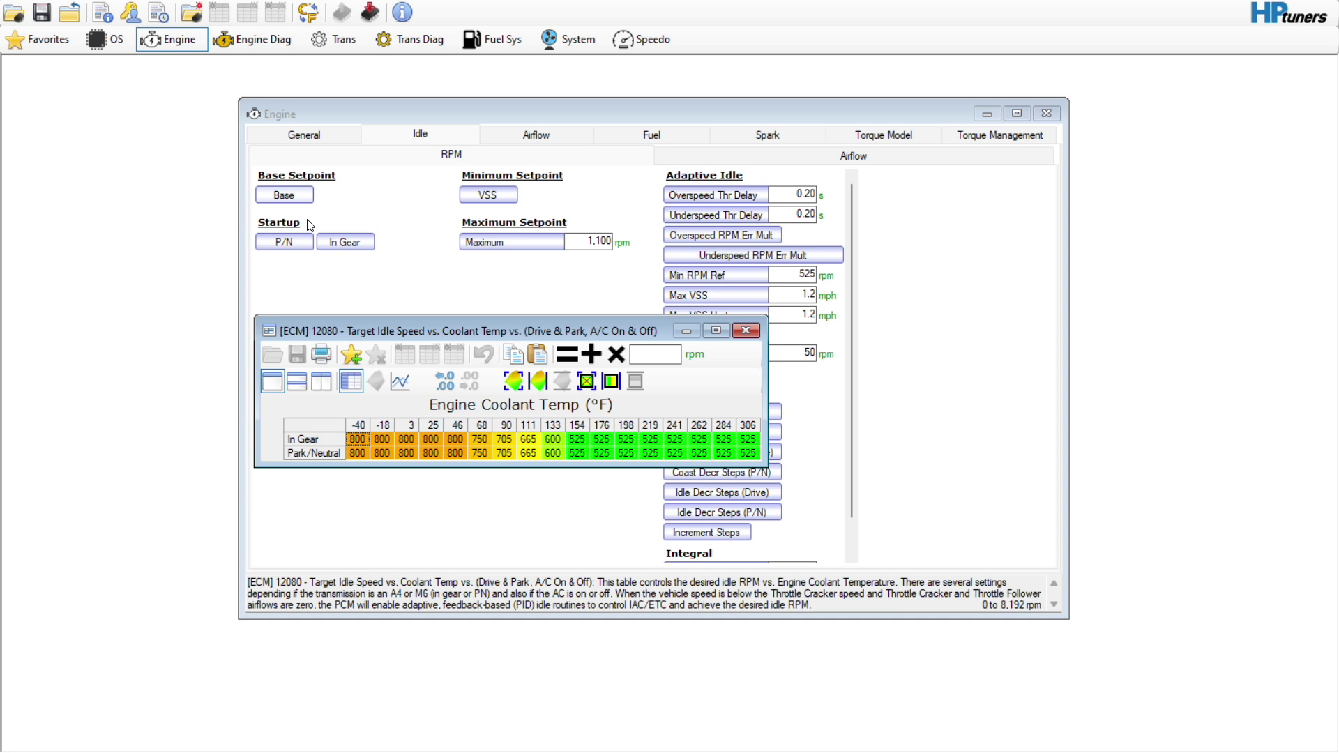
{"action": "left_click", "coordinate": [759, 459]}
{"action": "mouse_move", "coordinate": [765, 461]}
{"action": "left_mouse_down"}
{"action": "mouse_move", "coordinate": [753, 464]}
{"action": "mouse_move", "coordinate": [808, 523]}
{"action": "mouse_move", "coordinate": [765, 484]}
{"action": "left_mouse_up"}
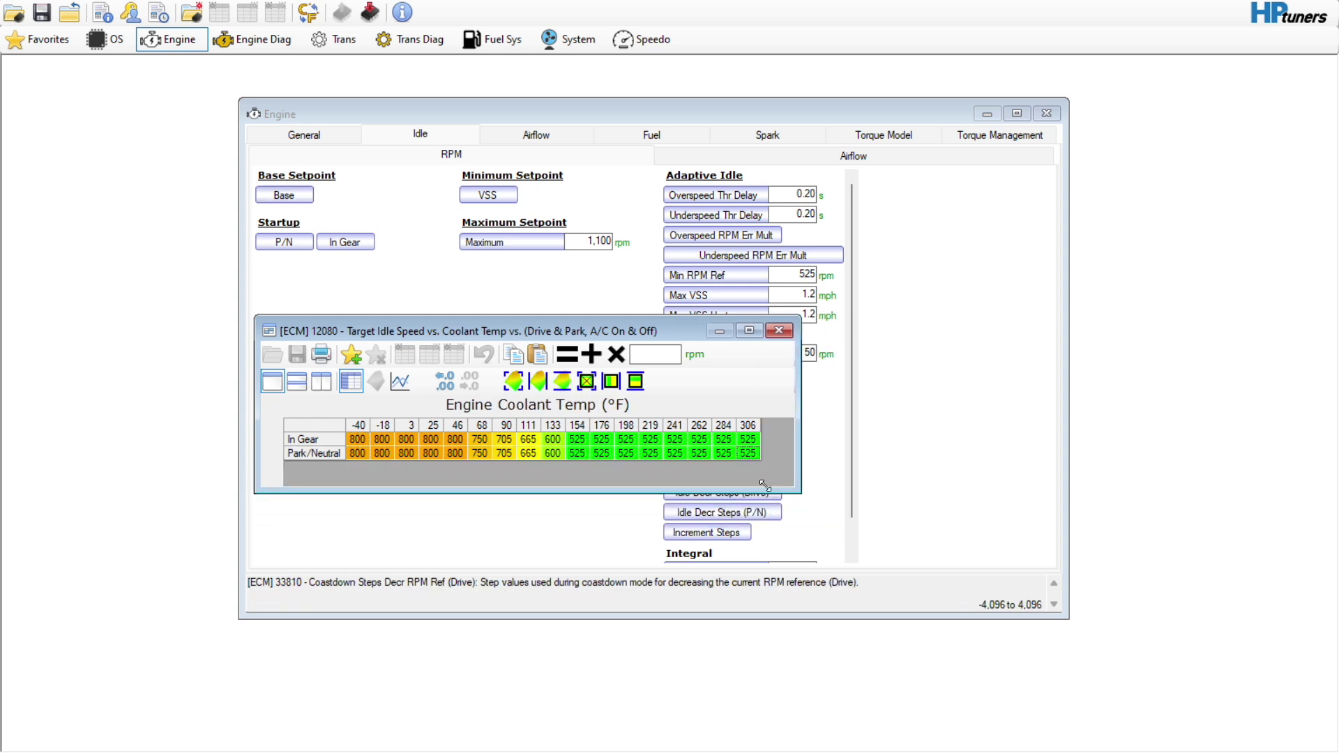
{"action": "left_click", "coordinate": [311, 428]}
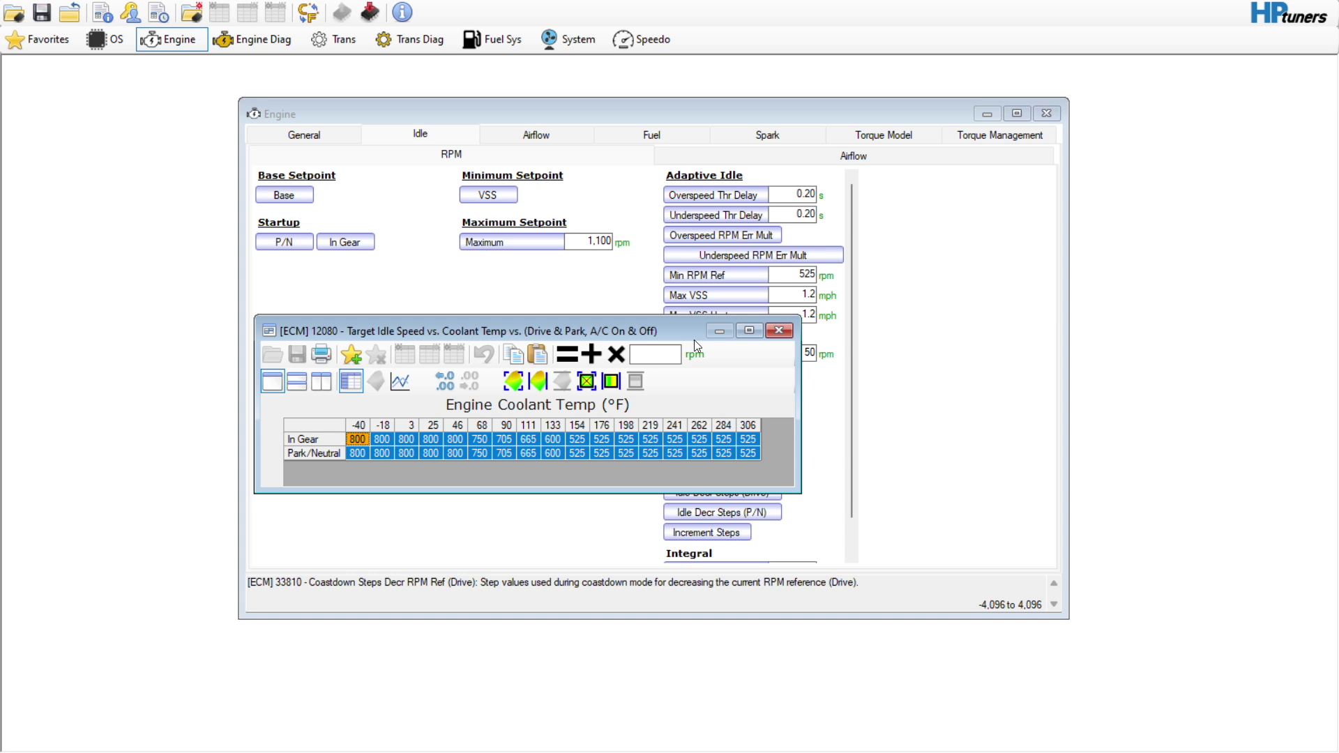
{"action": "left_click", "coordinate": [660, 357]}
{"action": "type", "text": "200"}
{"action": "left_click", "coordinate": [592, 354]}
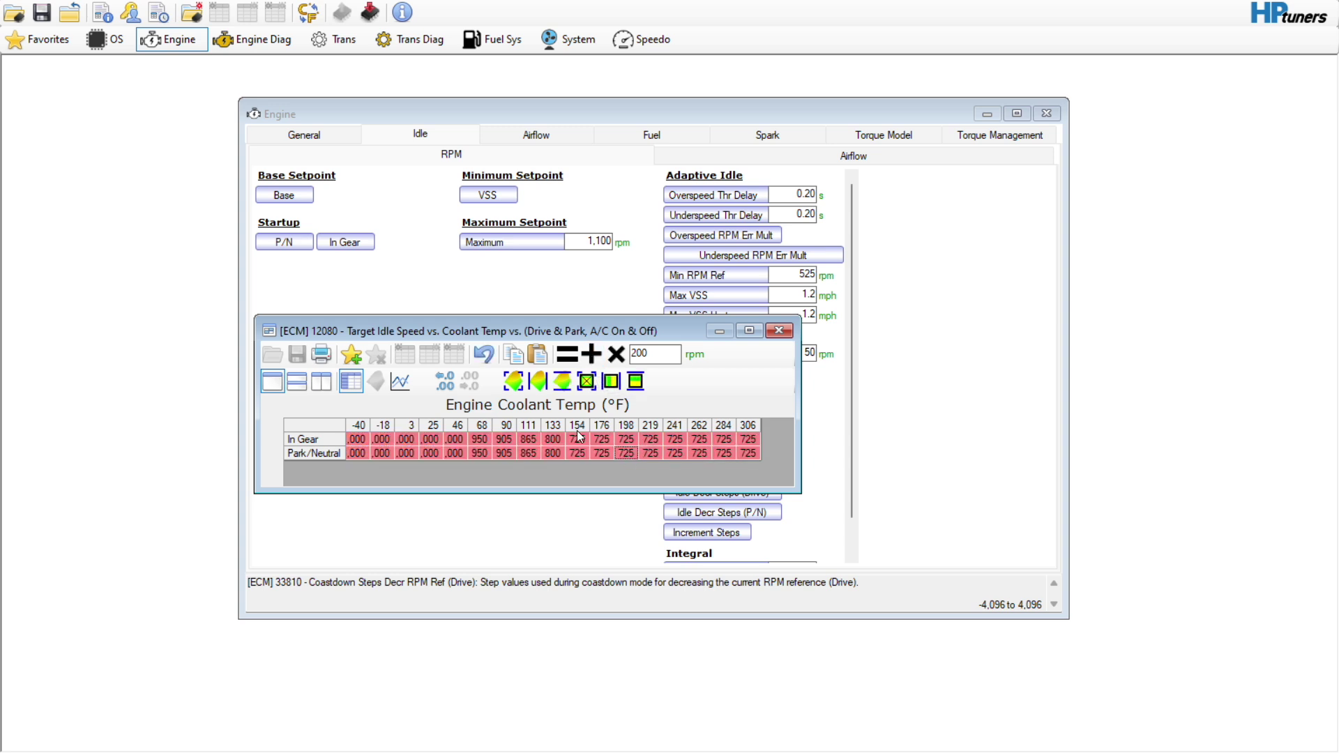
- Set the base target idle speed to 750 rpm from 154 to 306 °F, in gear and park/neutral, and close the table
{"action": "left_click_drag", "start_coordinate": [576, 439], "coordinate": [748, 453]}
{"action": "double_click", "coordinate": [650, 351]}
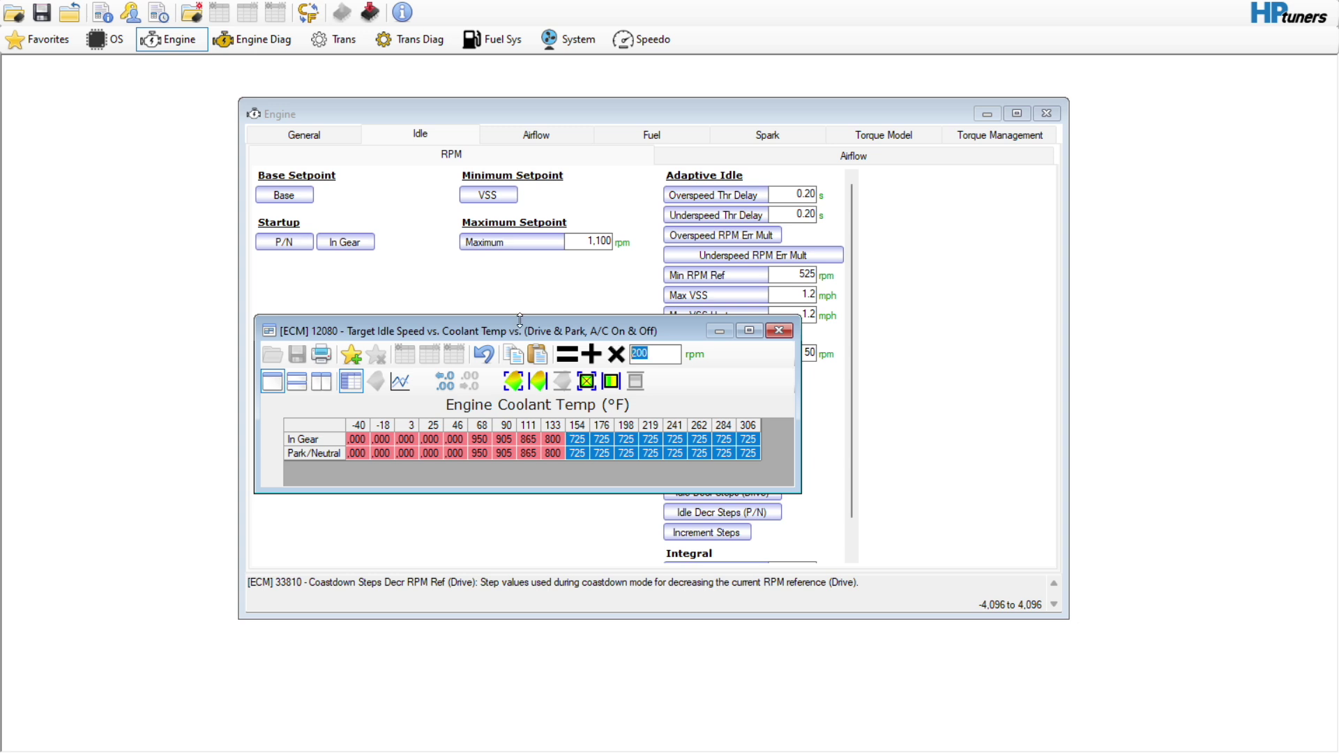
{"action": "type", "text": "750"}
{"action": "left_click", "coordinate": [566, 355]}
{"action": "left_click", "coordinate": [658, 449]}
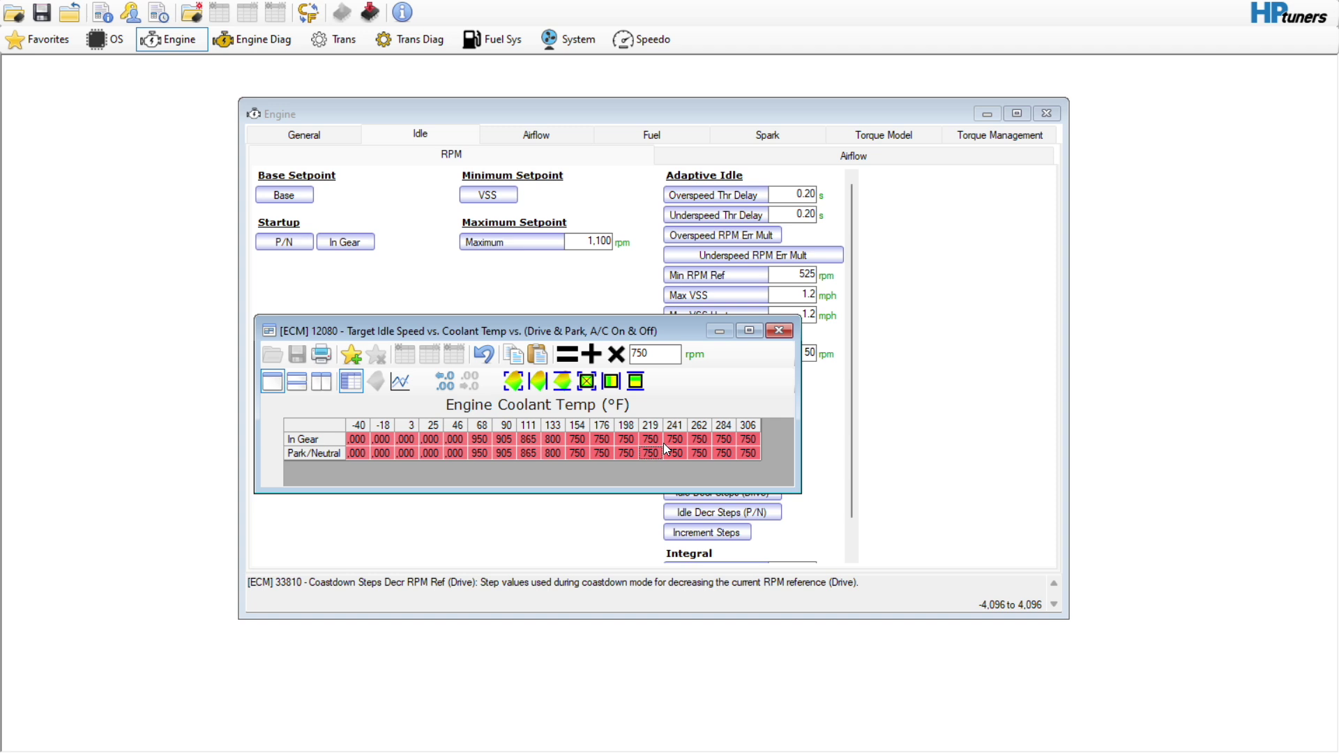
{"action": "left_click", "coordinate": [778, 330]}
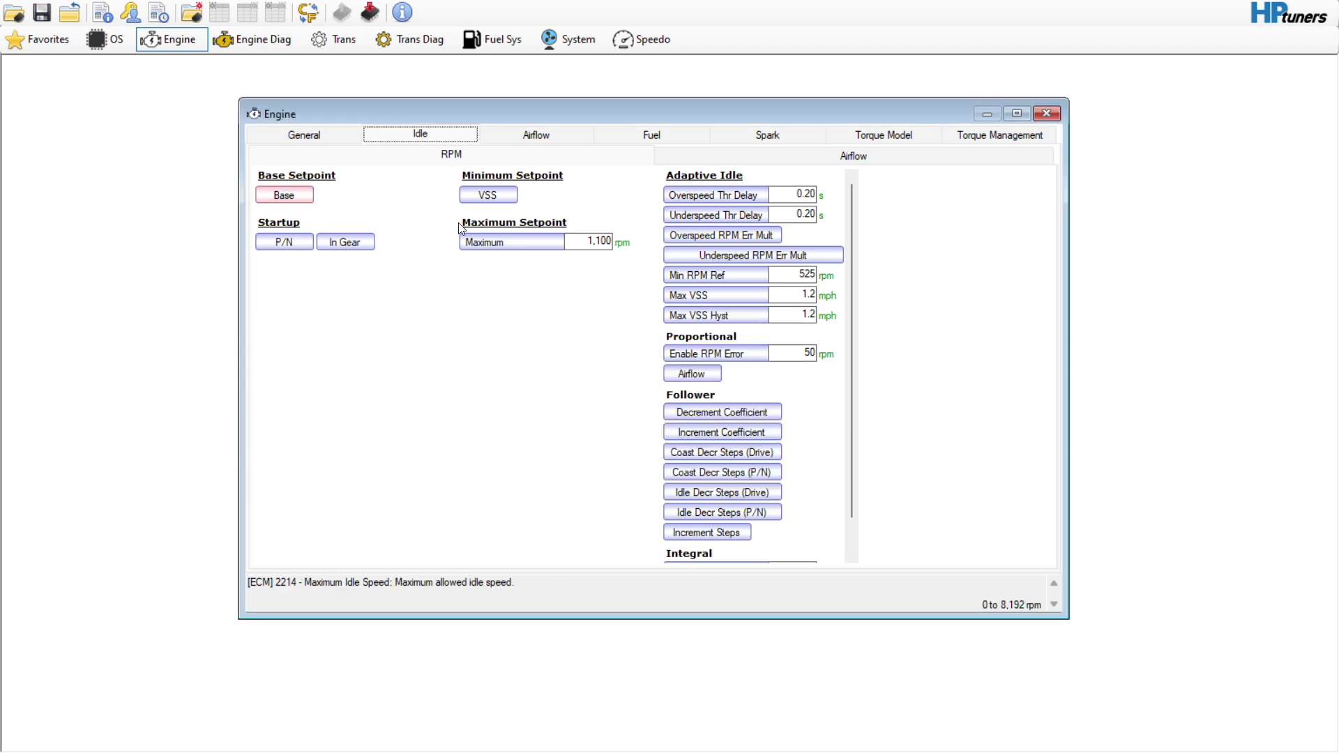
- Set the entire minimum idle speed versus vehicle speed table to 750 rpm for all gears and close it
{"action": "left_click", "coordinate": [477, 193]}
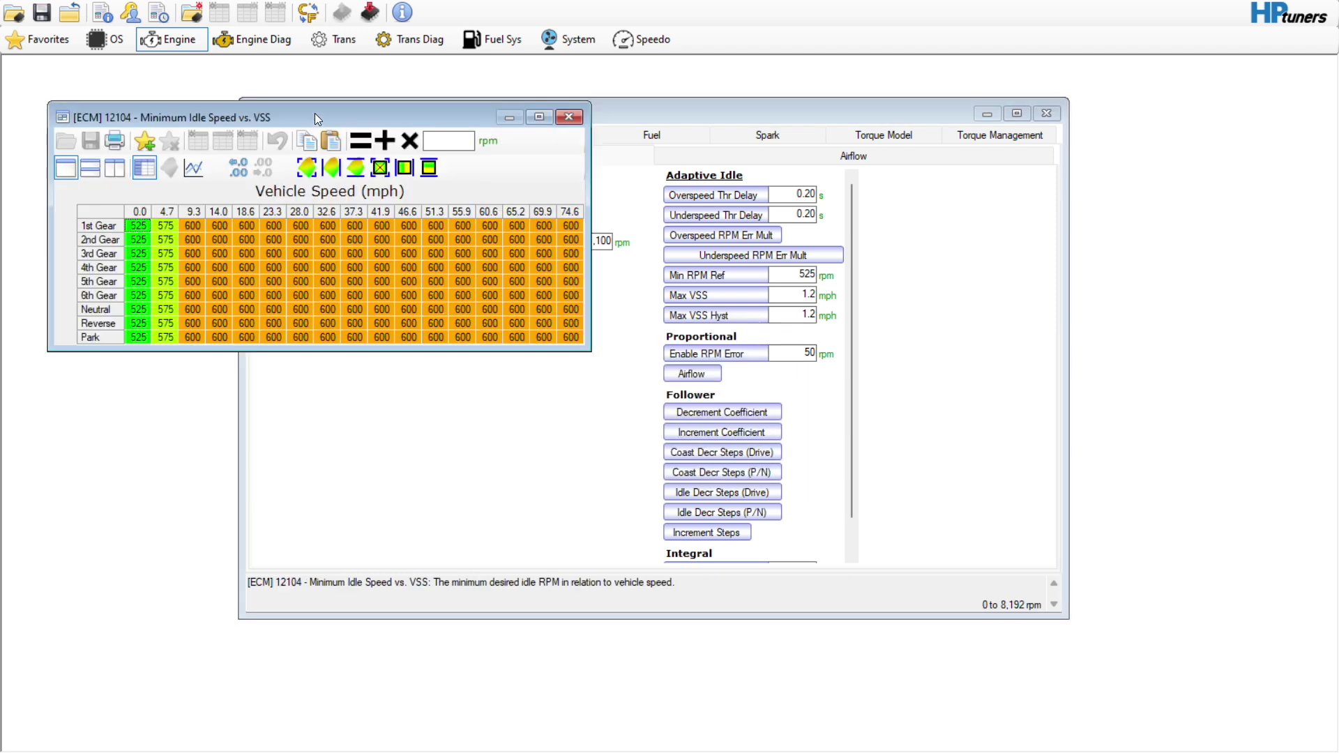
{"action": "left_click_drag", "start_coordinate": [315, 113], "coordinate": [381, 160]}
{"action": "left_click", "coordinate": [182, 261]}
{"action": "left_click", "coordinate": [518, 188]}
{"action": "type", "text": "750"}
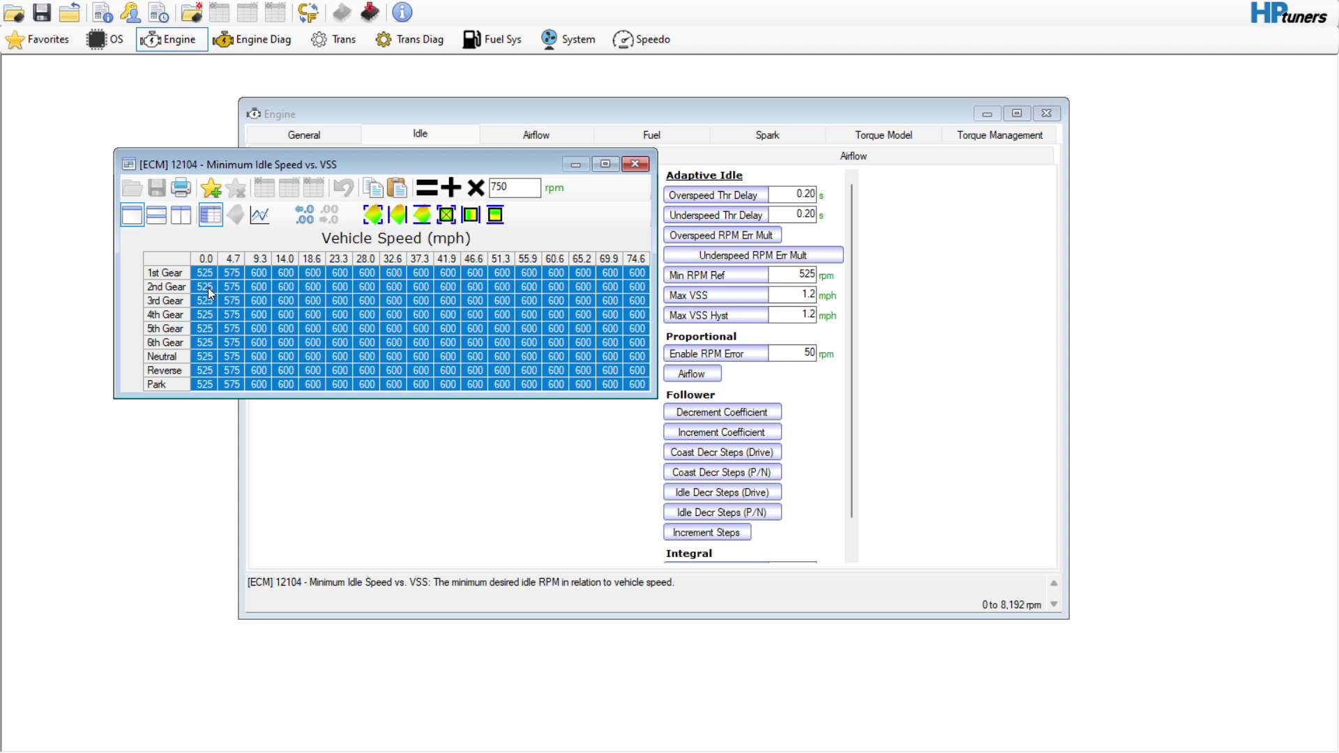
{"action": "left_click", "coordinate": [427, 187]}
{"action": "left_click", "coordinate": [516, 287]}
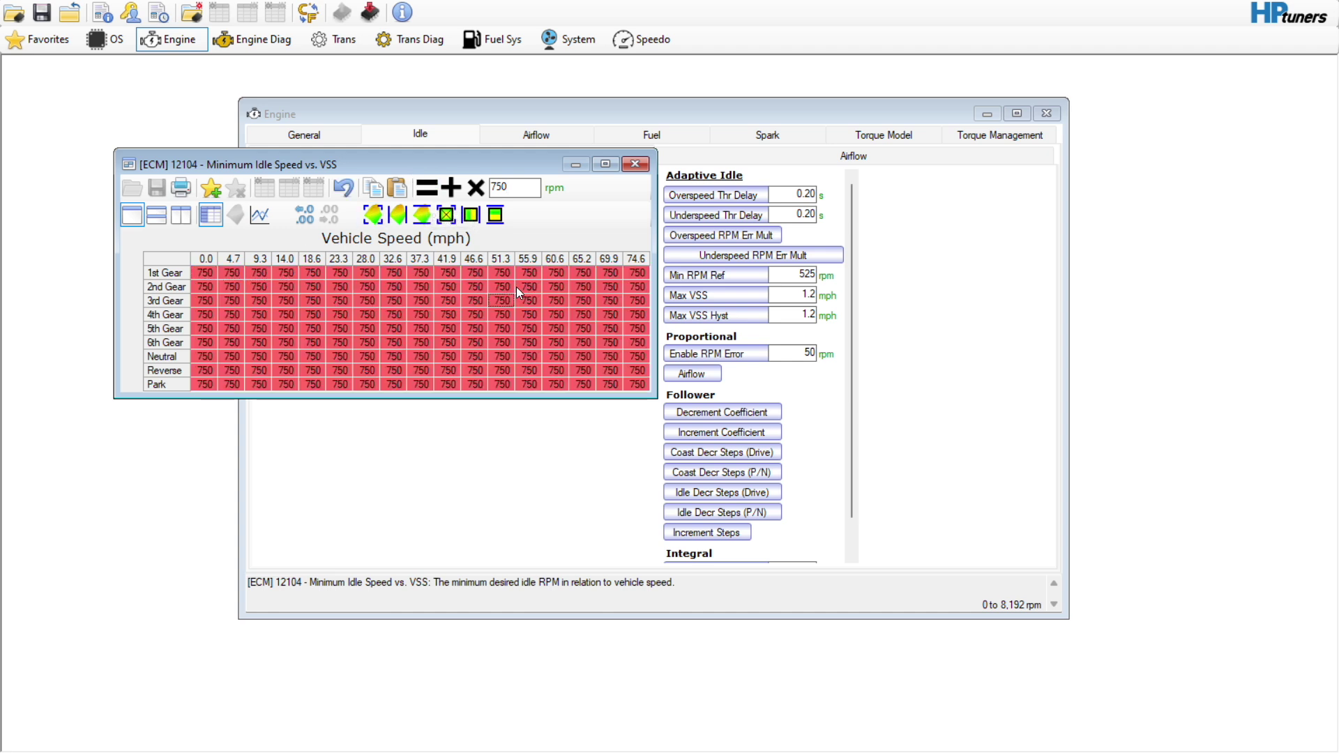
{"action": "left_click", "coordinate": [635, 163]}
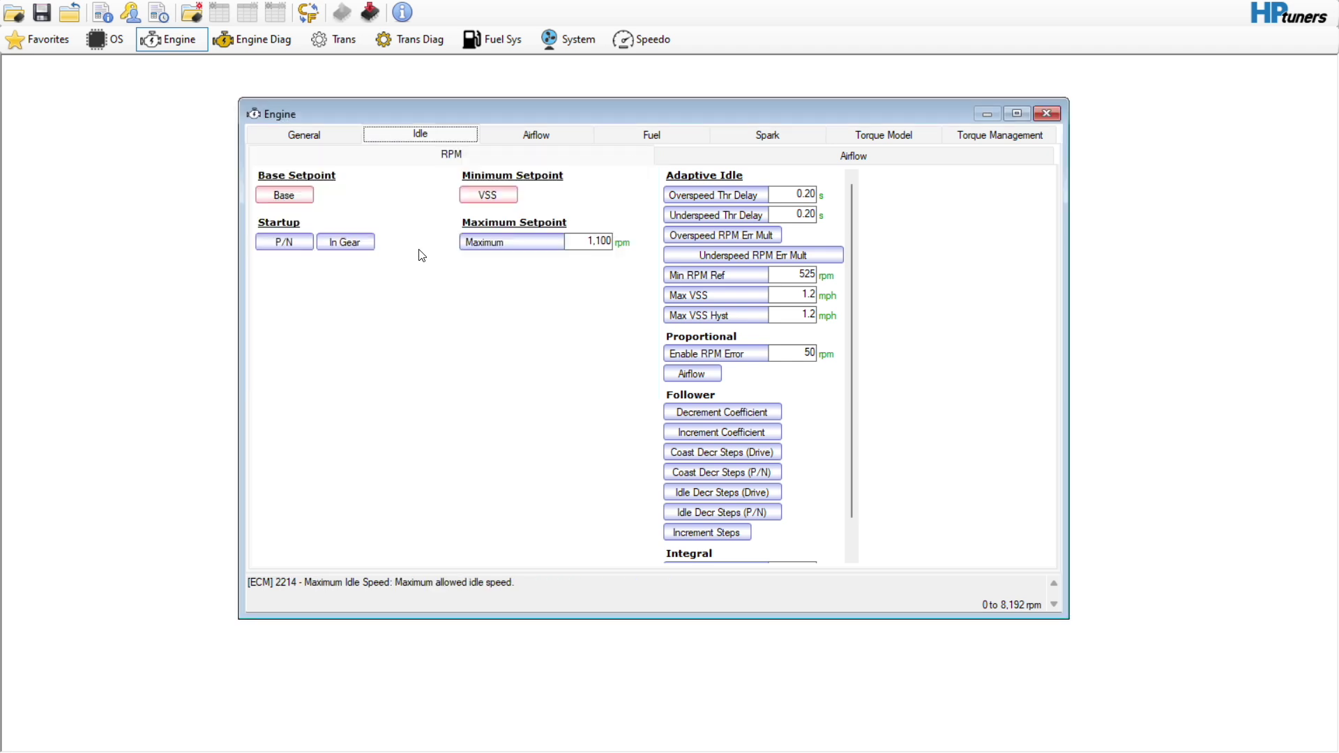
- Set the park/neutral startup idle speed to 750 rpm for coolant temperatures 32 to 152 and run times 15.9 to 85.0
{"action": "left_click", "coordinate": [291, 238]}
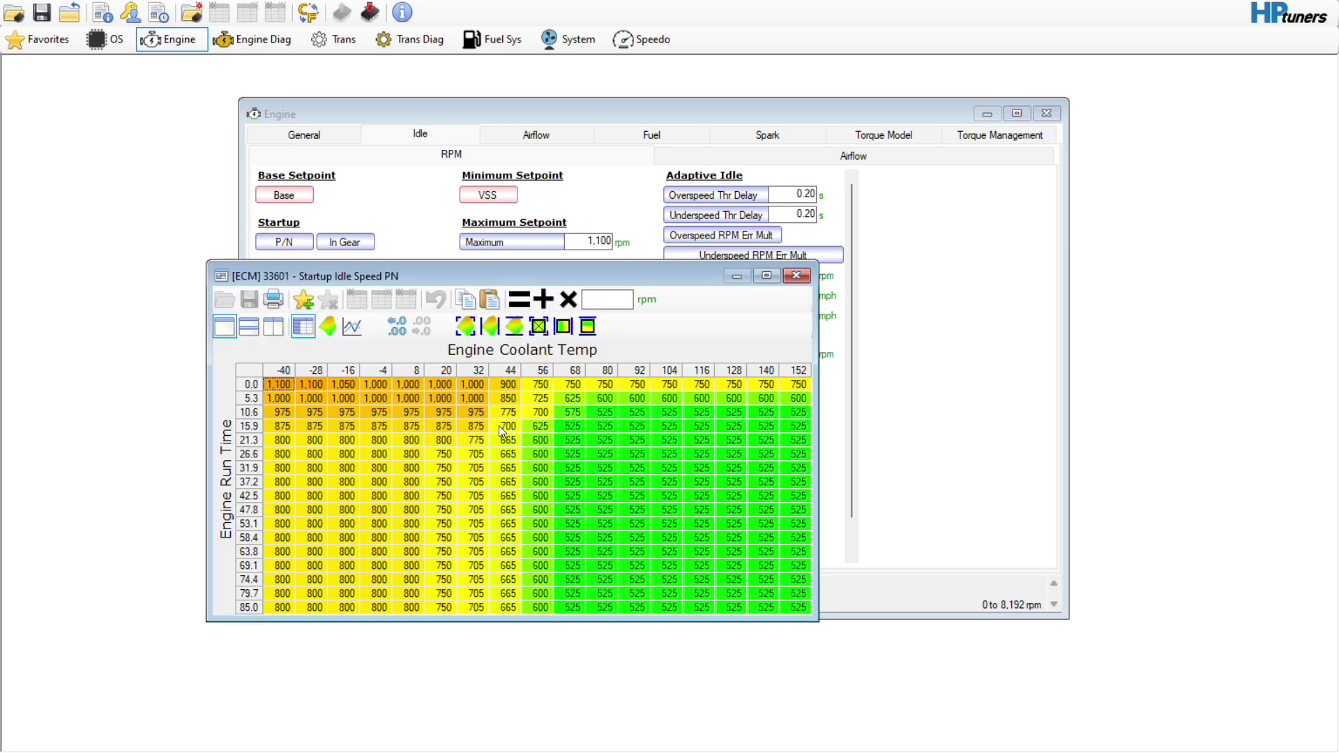
{"action": "left_click_drag", "start_coordinate": [484, 429], "coordinate": [800, 608]}
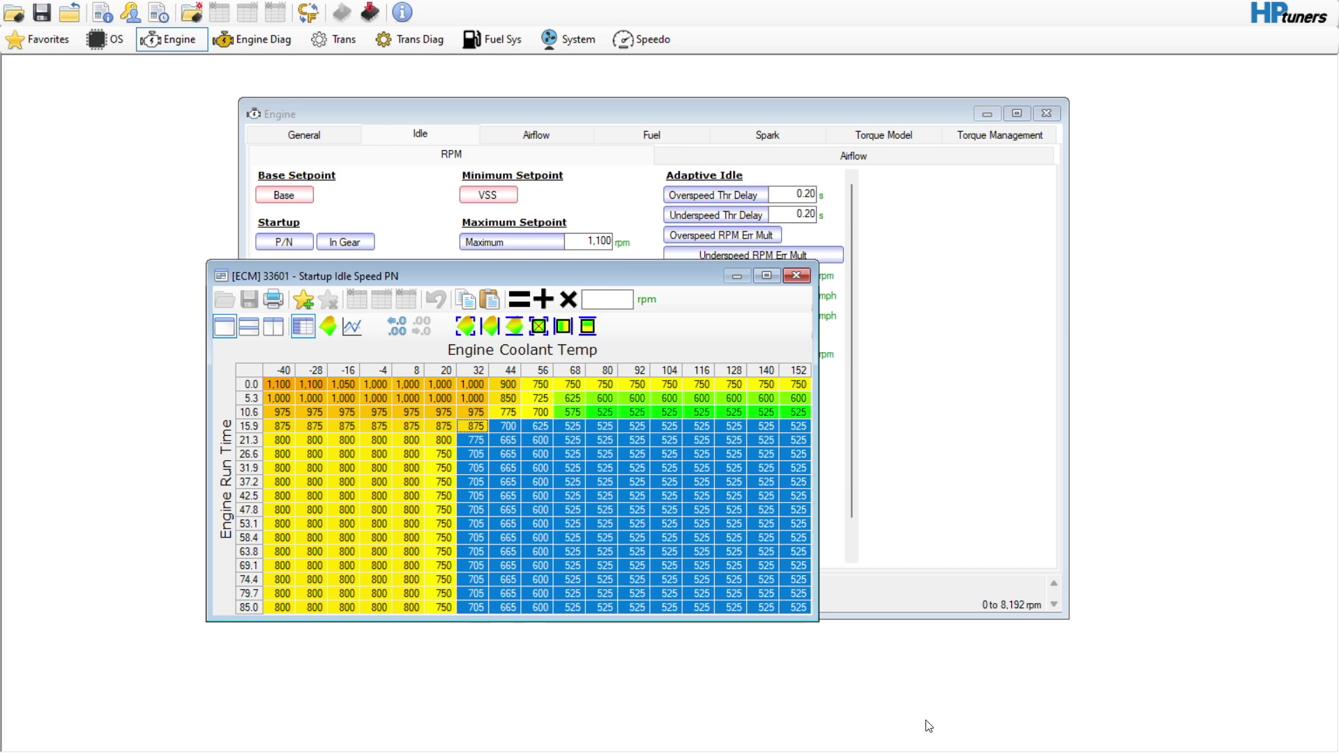
{"action": "left_click", "coordinate": [605, 305]}
{"action": "type", "text": "750"}
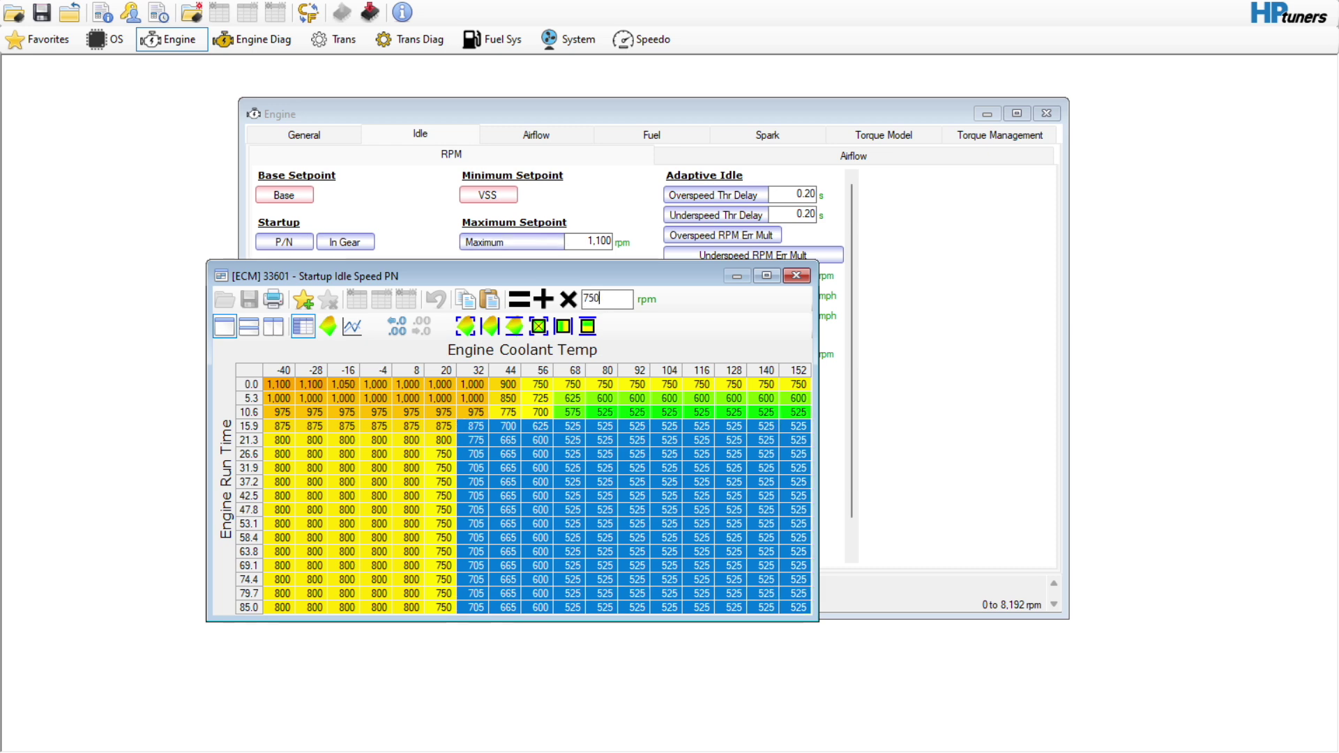
{"action": "left_click", "coordinate": [522, 299]}
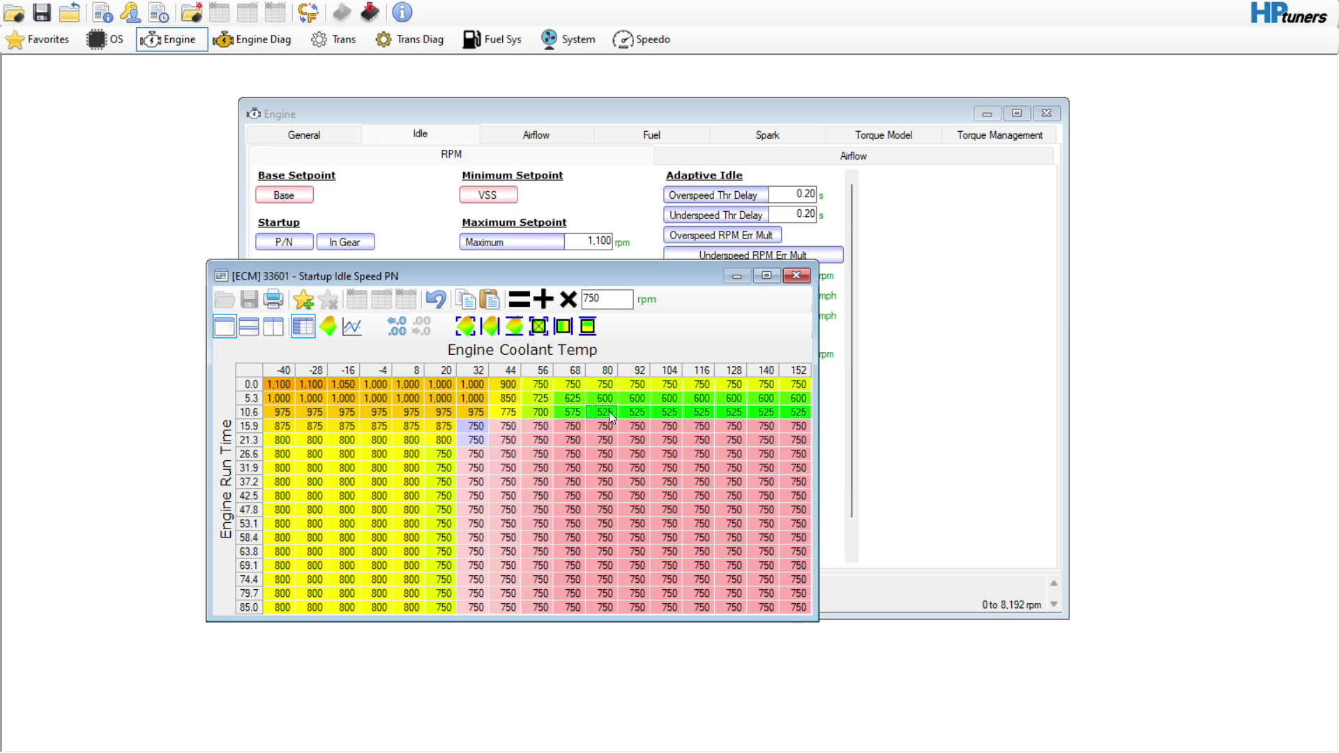
- Set the early run-time park/neutral startup cells at coolant temperatures 56 to 152 to 750 rpm and close the table
{"action": "left_click_drag", "start_coordinate": [541, 391], "coordinate": [780, 441]}
{"action": "left_click", "coordinate": [518, 298]}
{"action": "left_click", "coordinate": [628, 405]}
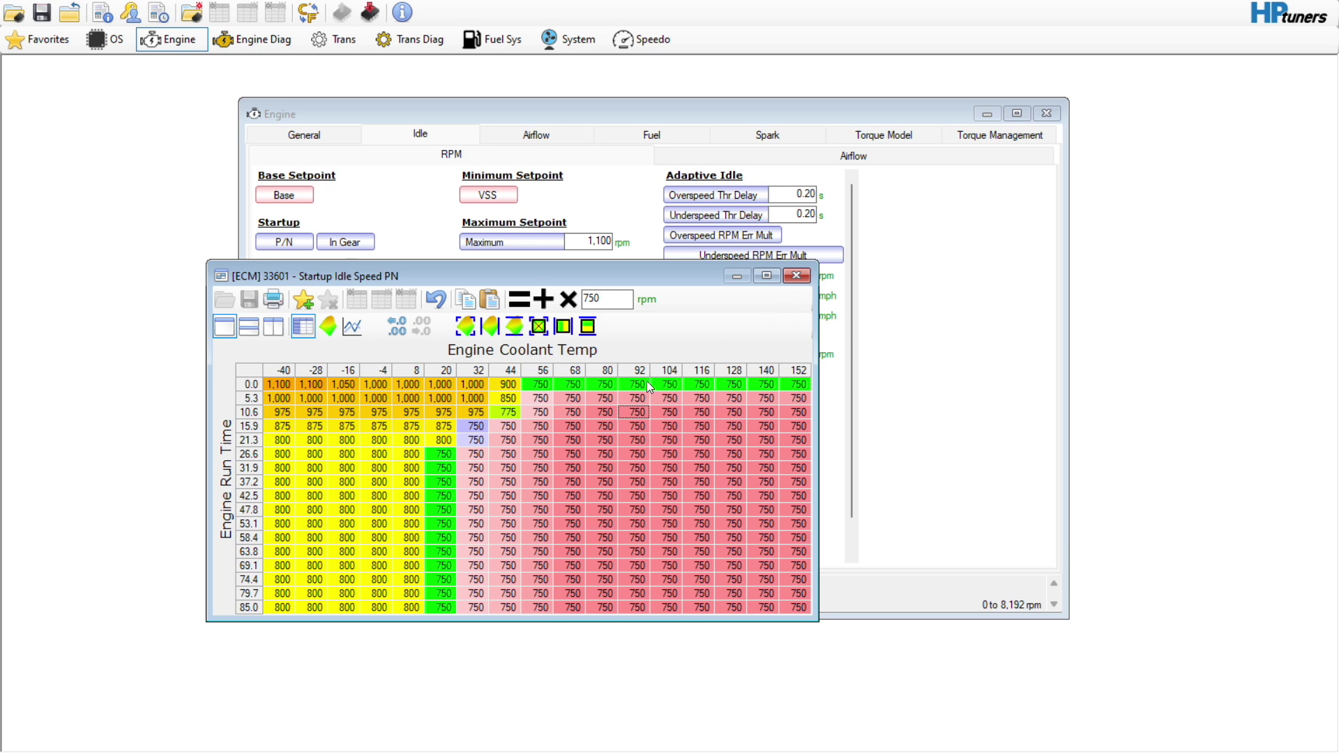
{"action": "left_click", "coordinate": [796, 275]}
- Set the in-gear startup idle speed to 750 rpm for coolant temperatures 44 to 152 at all run times
{"action": "left_click", "coordinate": [346, 242]}
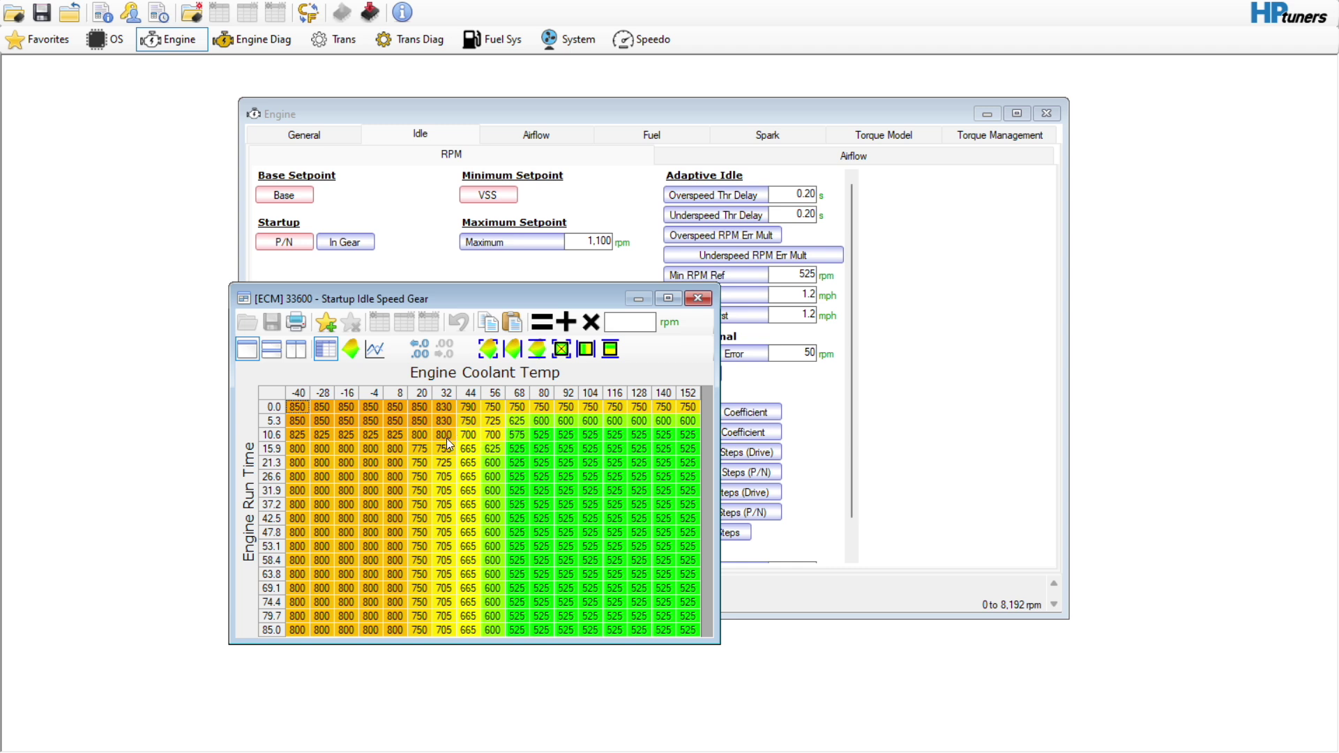
{"action": "left_click_drag", "start_coordinate": [467, 398], "coordinate": [897, 630]}
{"action": "left_click", "coordinate": [632, 320]}
{"action": "type", "text": "750"}
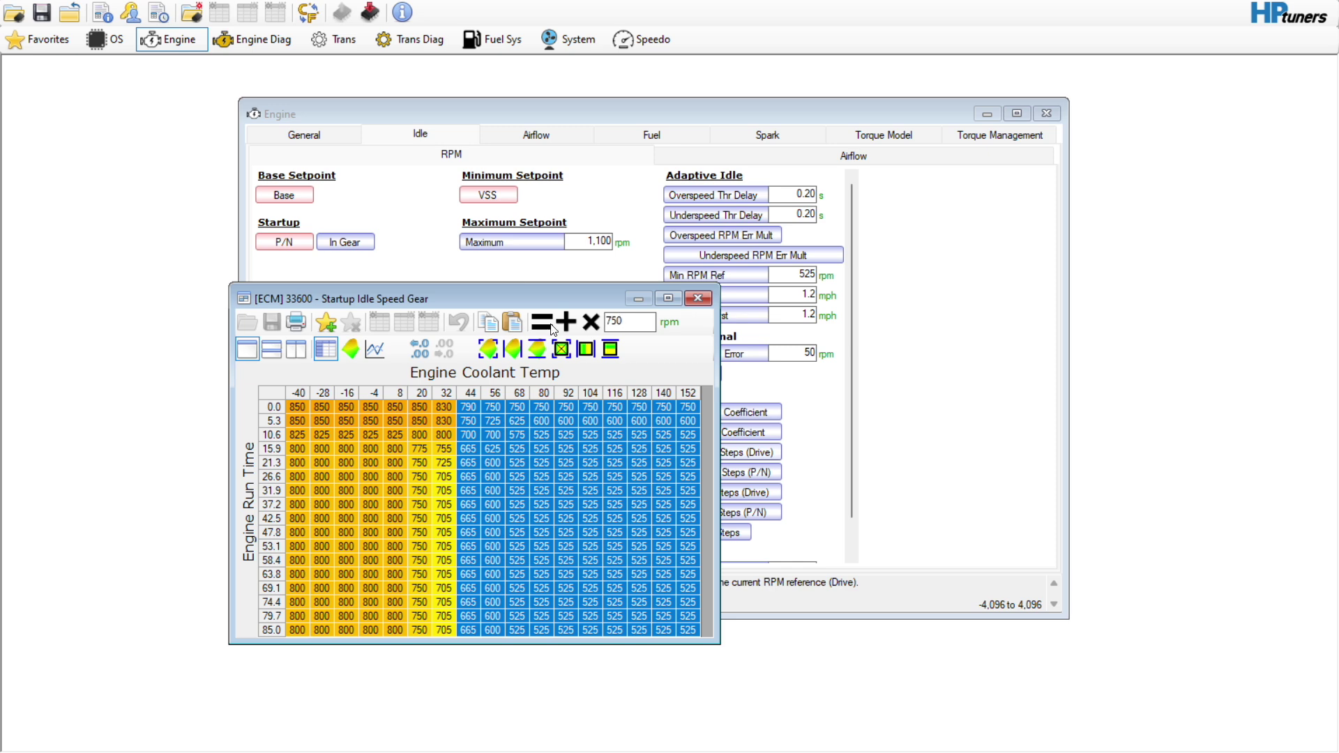
{"action": "left_click", "coordinate": [546, 323]}
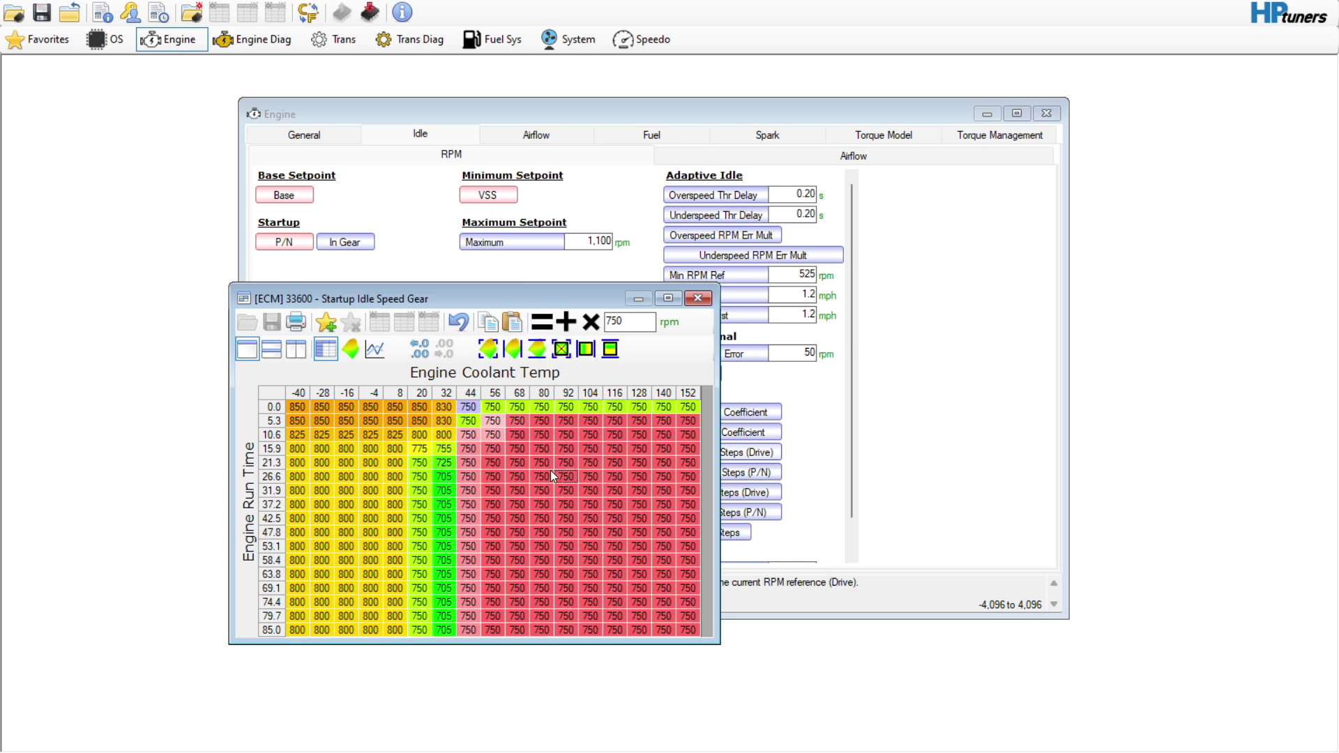
- Set the in-gear startup idle speed at coolant temperature 32 to 750 rpm for run times 21.3 to 85.0 and close the table
{"action": "left_click_drag", "start_coordinate": [445, 463], "coordinate": [466, 652]}
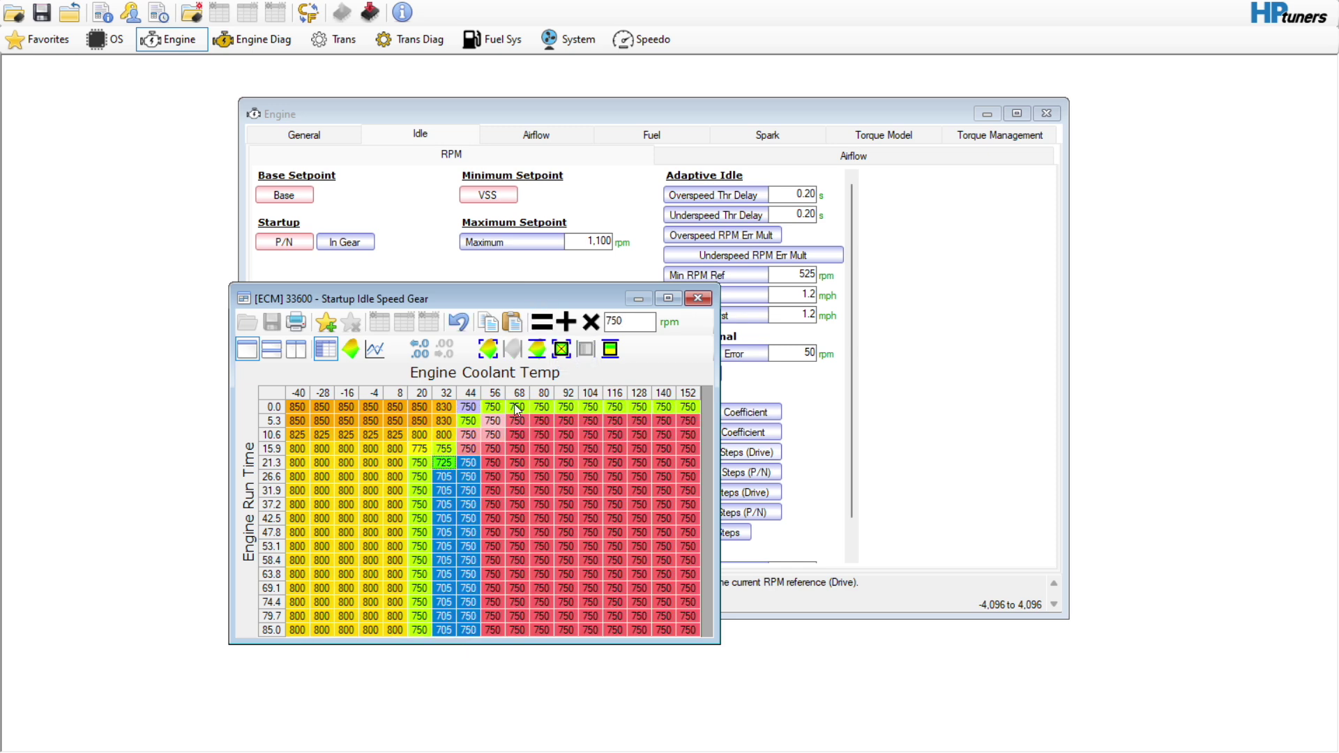
{"action": "left_click", "coordinate": [542, 322]}
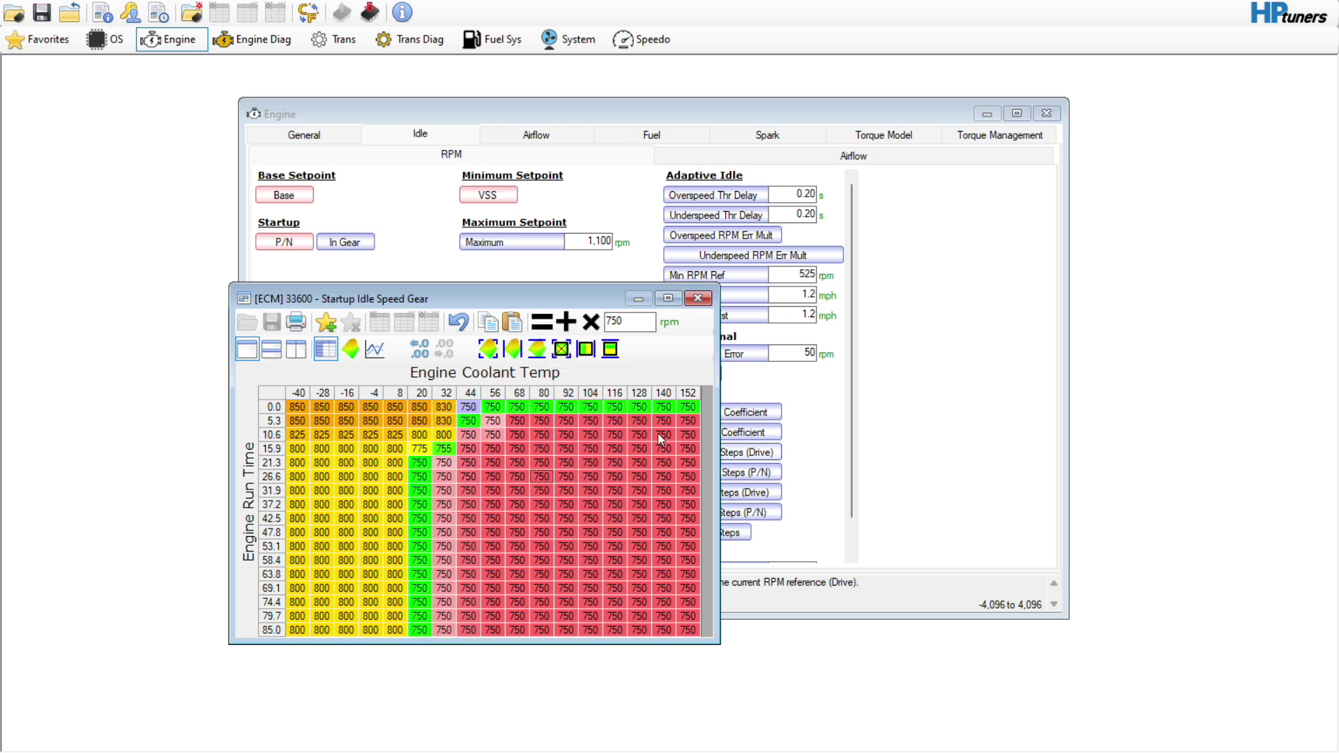
{"action": "left_click", "coordinate": [697, 298]}
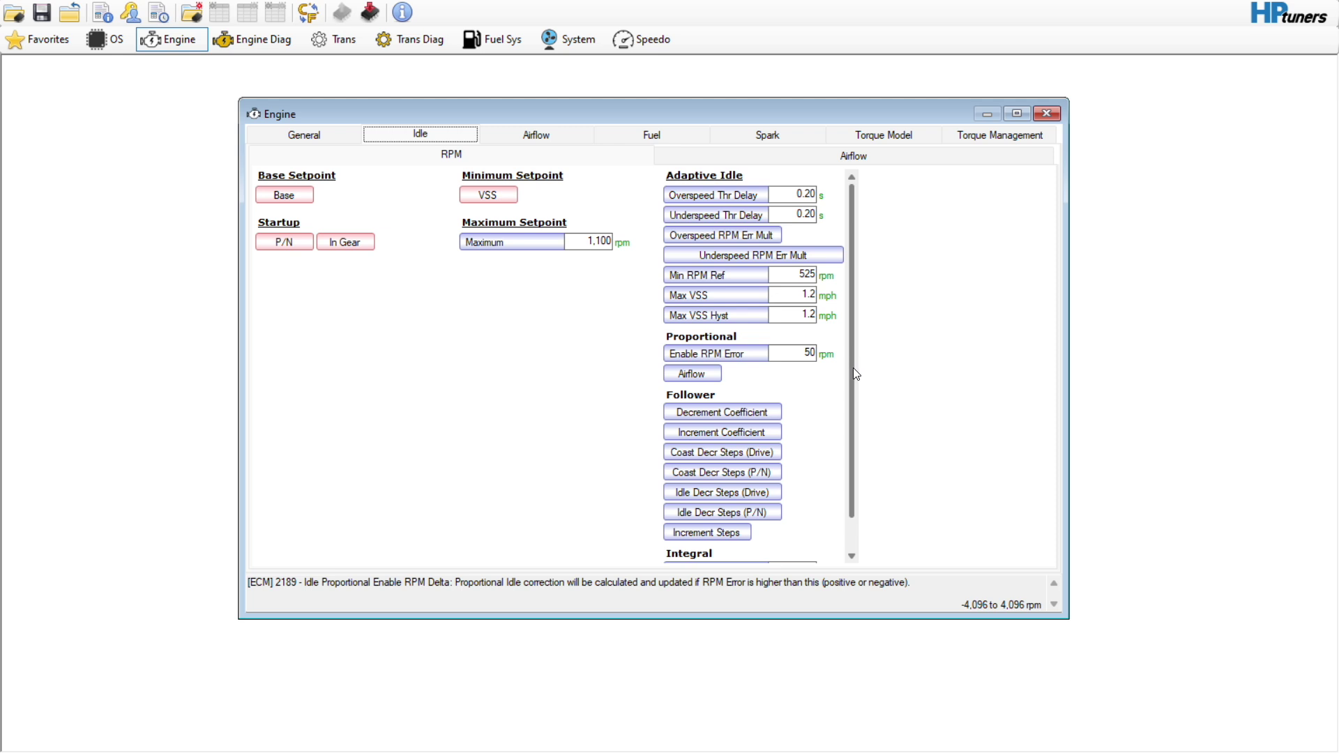
- Open the Airflow Final Minimum table in the idle base running airflow settings
{"action": "scroll", "coordinate": [853, 371], "scroll_direction": "down", "scroll_amount": 1}
{"action": "scroll", "coordinate": [850, 369], "scroll_direction": "up", "scroll_amount": 1}
{"action": "scroll", "coordinate": [830, 408], "scroll_direction": "down", "scroll_amount": 1}
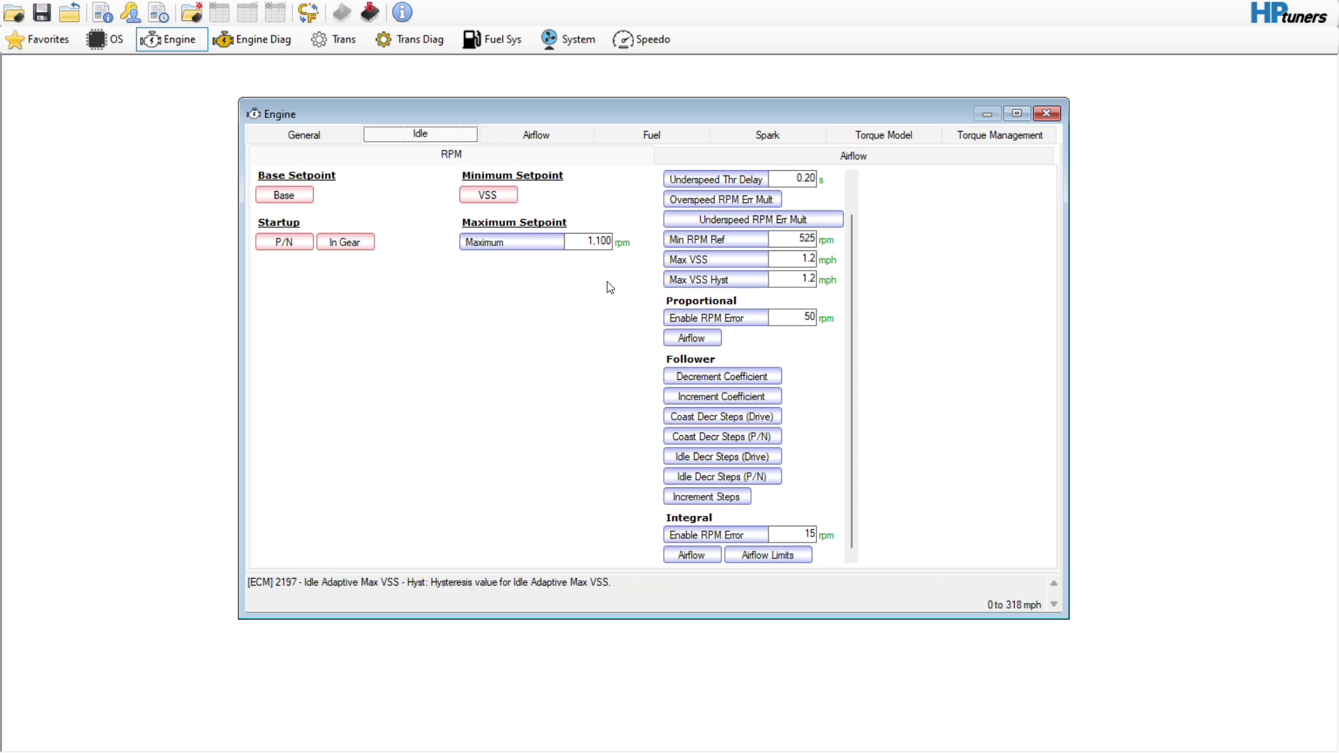
{"action": "left_click", "coordinate": [776, 156]}
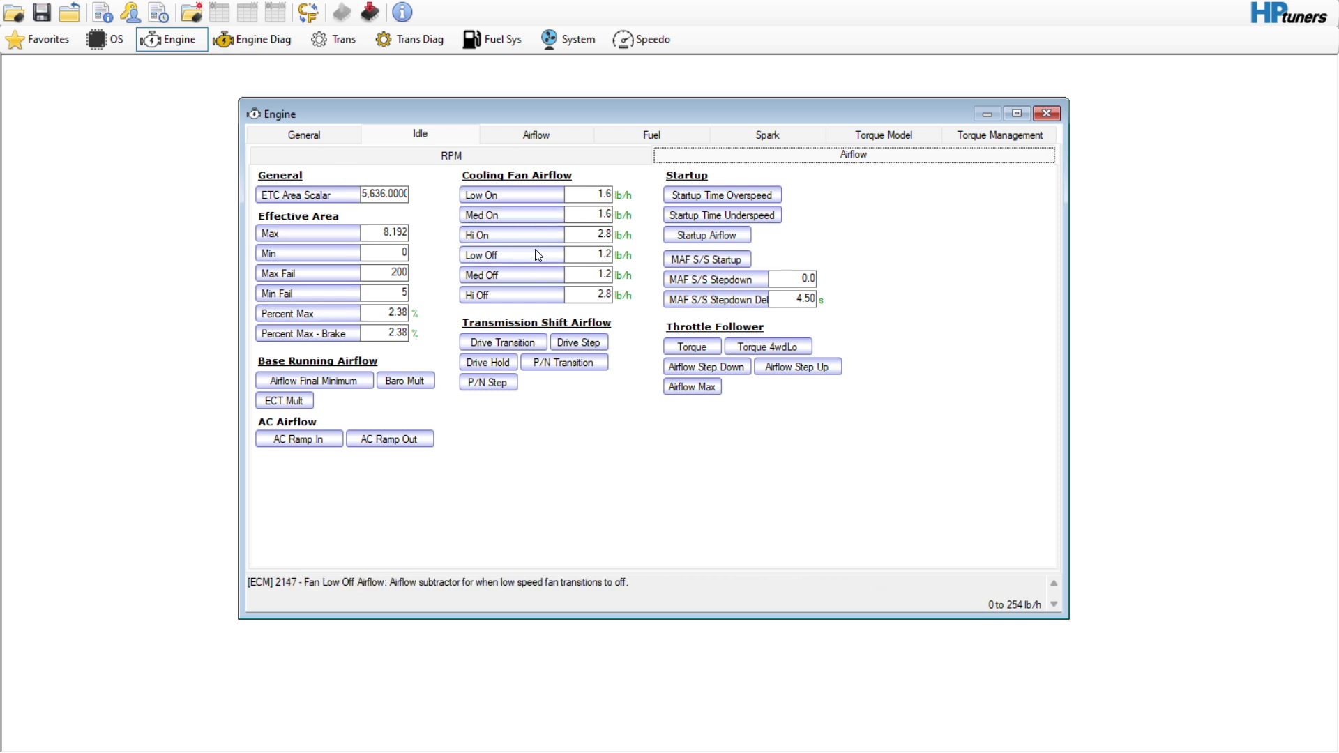
{"action": "left_click", "coordinate": [342, 385]}
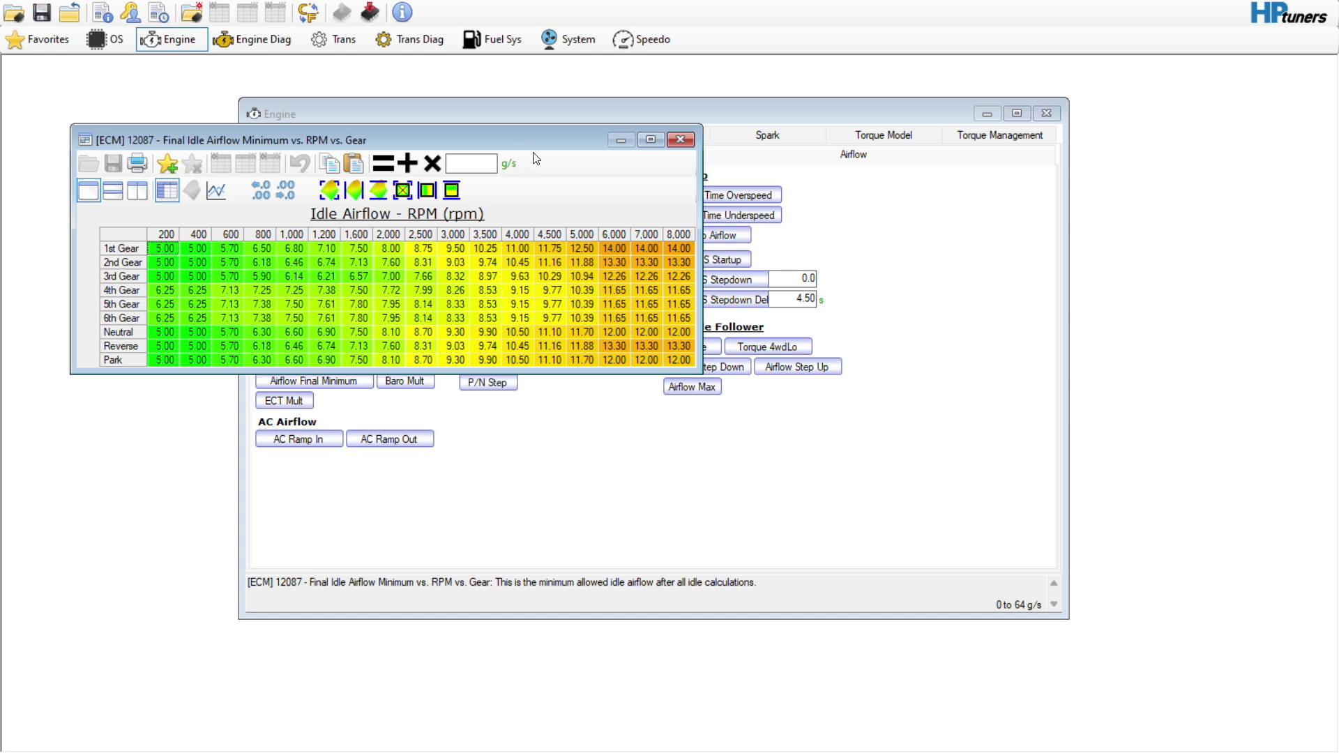
- View the minimum idle airflow table in alternative units such as kg/h and return it to g/s
{"action": "left_click", "coordinate": [514, 174]}
{"action": "left_click", "coordinate": [513, 174]}
{"action": "left_click", "coordinate": [514, 175]}
{"action": "left_click", "coordinate": [514, 175]}
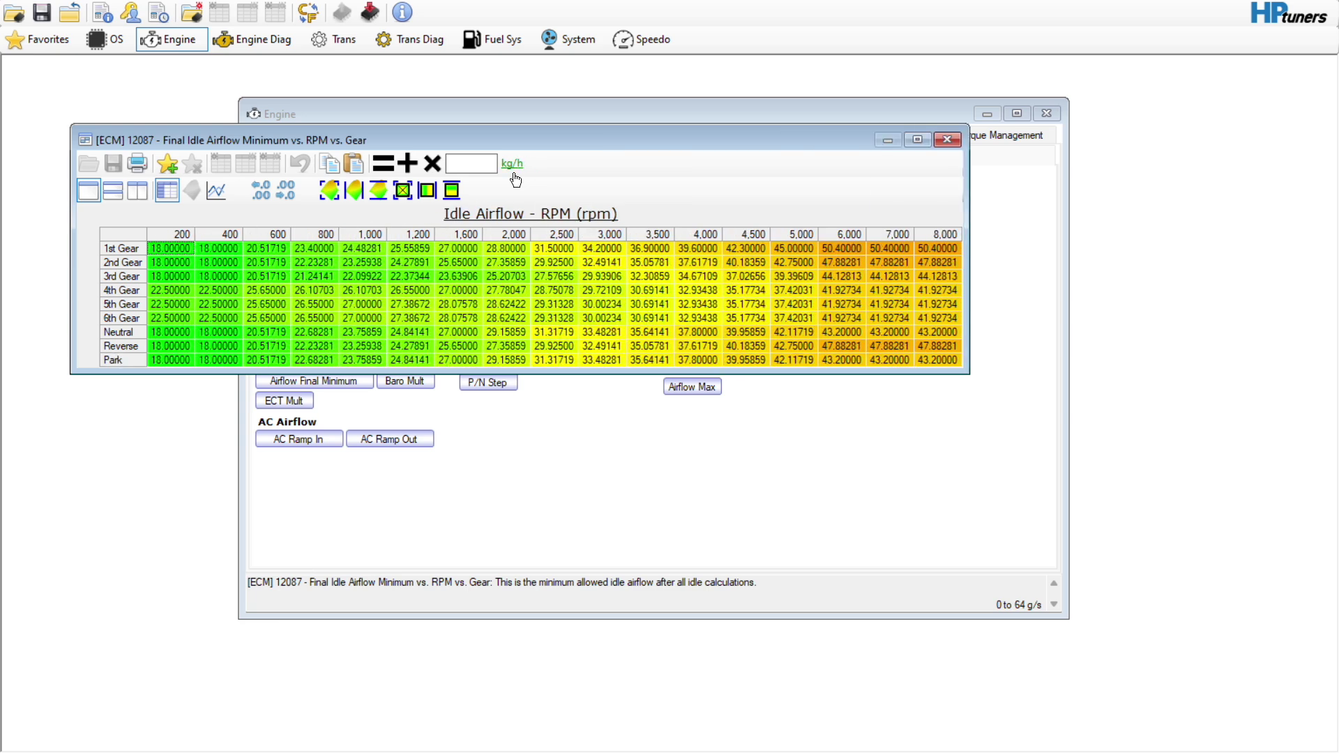
{"action": "left_click", "coordinate": [514, 175]}
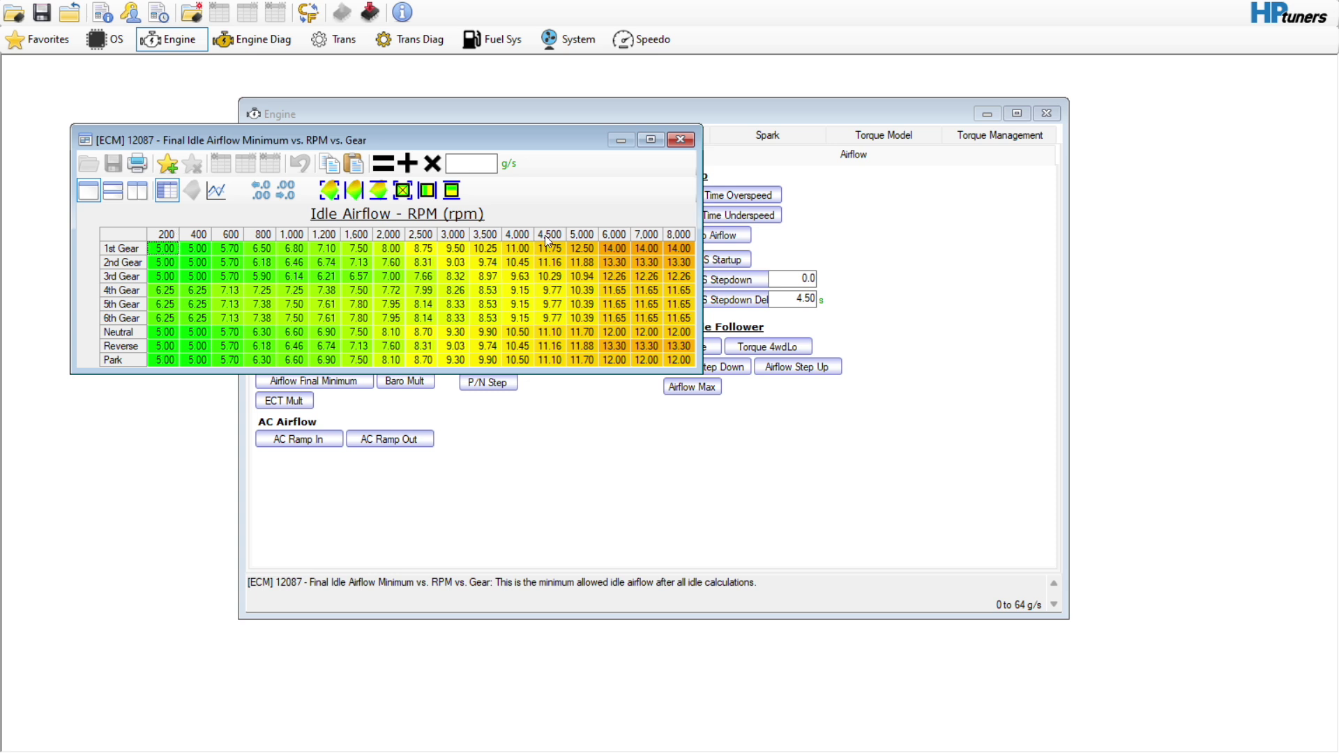
- Set the final minimum idle airflow to 21 g/s from 4,000 to 8,000 rpm for all gears
{"action": "left_click_drag", "start_coordinate": [517, 248], "coordinate": [679, 360]}
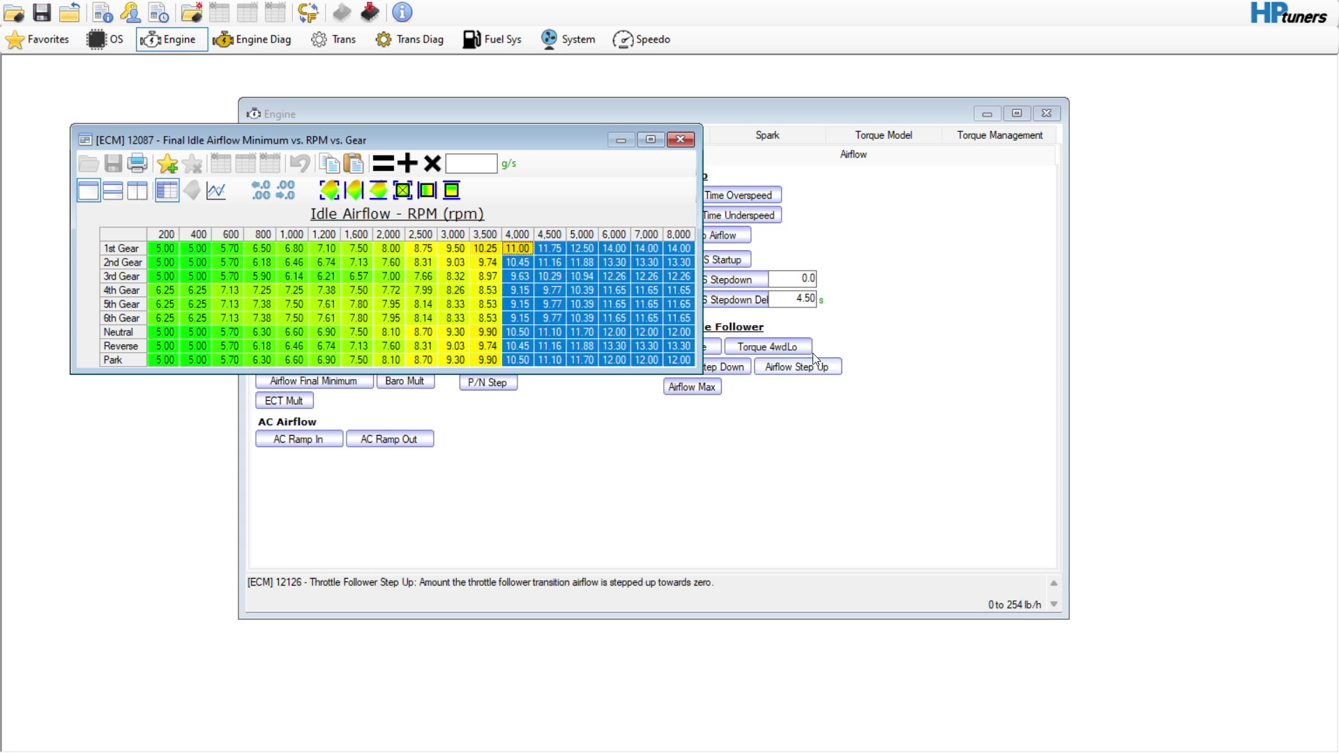
{"action": "left_click", "coordinate": [477, 167]}
{"action": "type", "text": "21"}
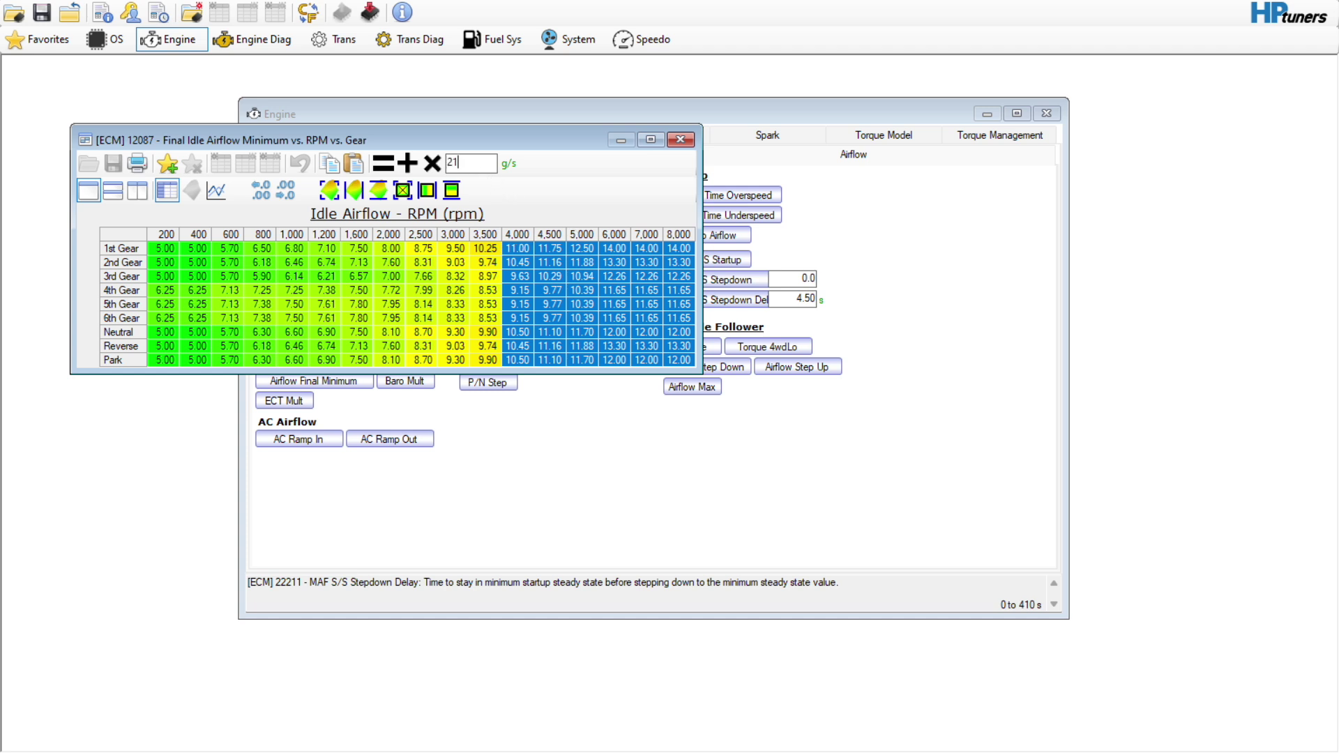
{"action": "left_click", "coordinate": [383, 163]}
{"action": "left_click", "coordinate": [356, 290]}
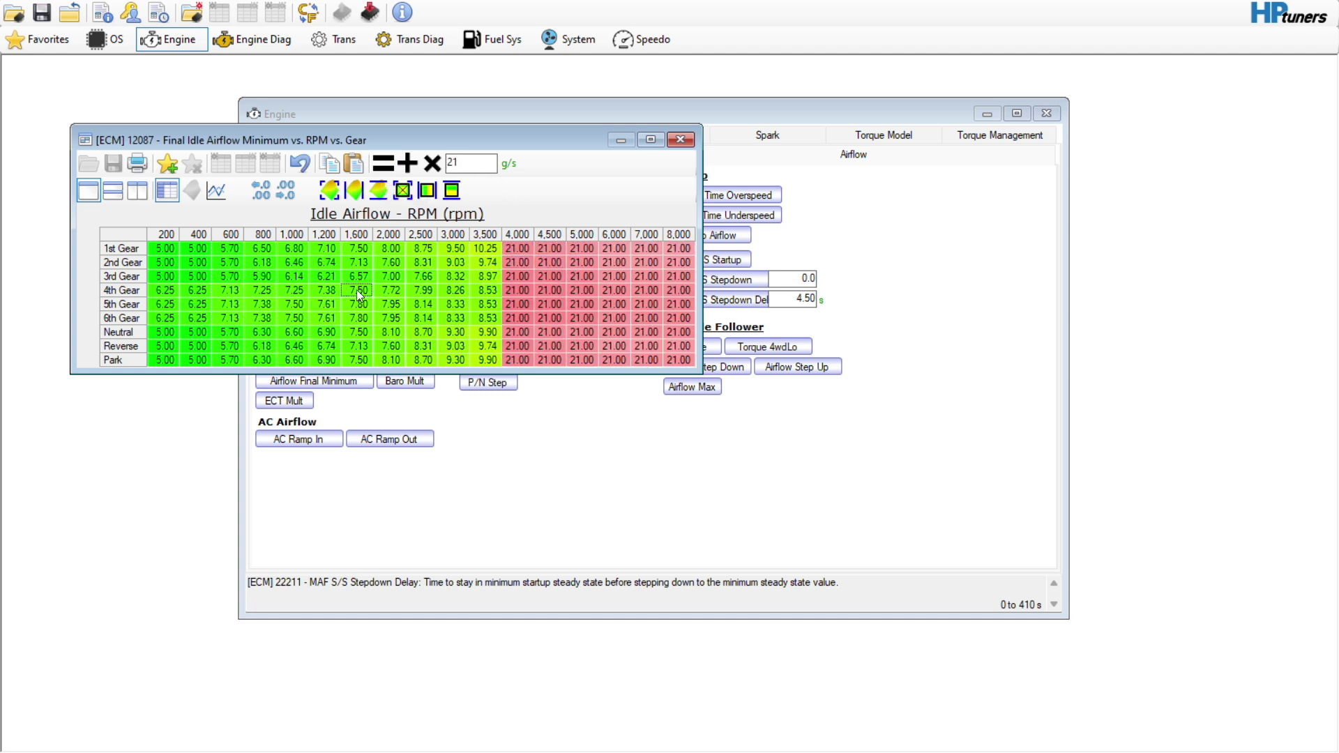
- Set the final minimum idle airflow to 11 g/s from 200 to 1,000 rpm for all gears
{"action": "left_click_drag", "start_coordinate": [167, 240], "coordinate": [286, 241]}
{"action": "double_click", "coordinate": [491, 162]}
{"action": "type", "text": "11"}
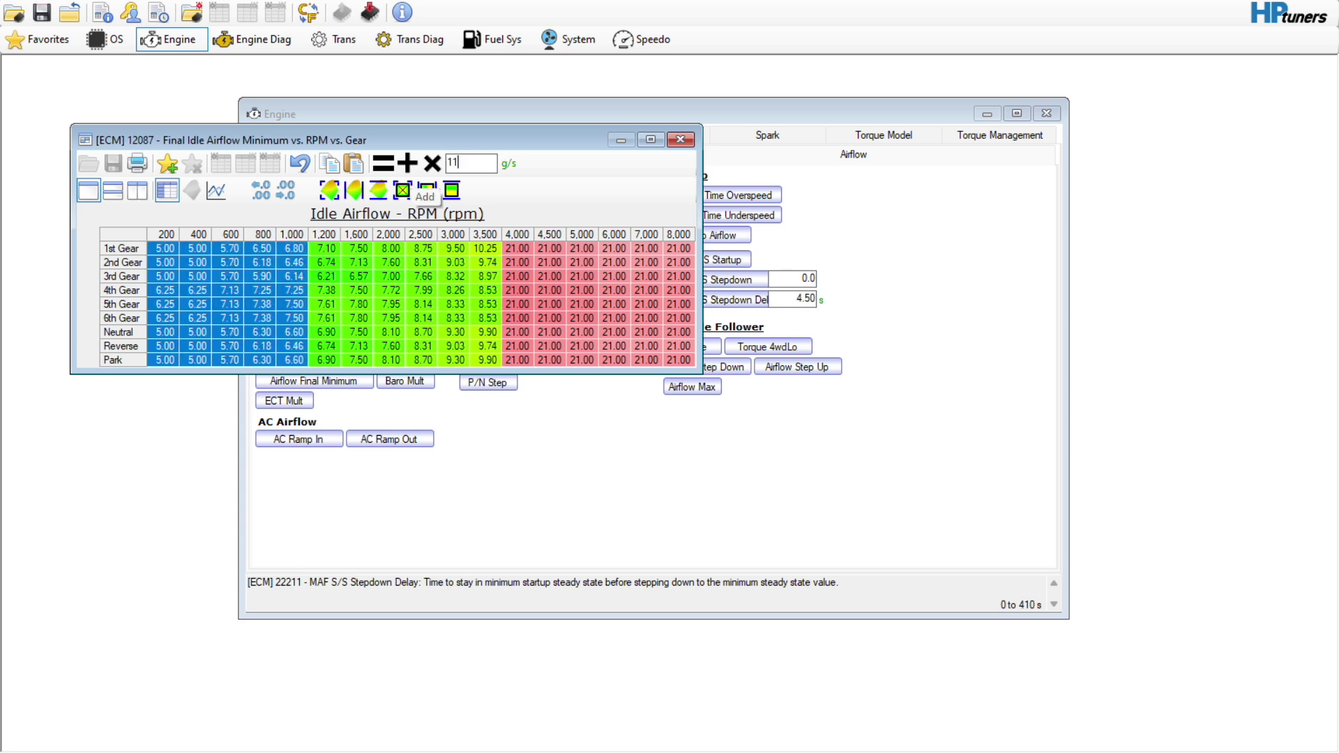
{"action": "left_click", "coordinate": [385, 163]}
- Interpolate the minimum idle airflow horizontally between 1,000 and 4,000 rpm for all gears and close the table
{"action": "left_click_drag", "start_coordinate": [302, 242], "coordinate": [516, 266]}
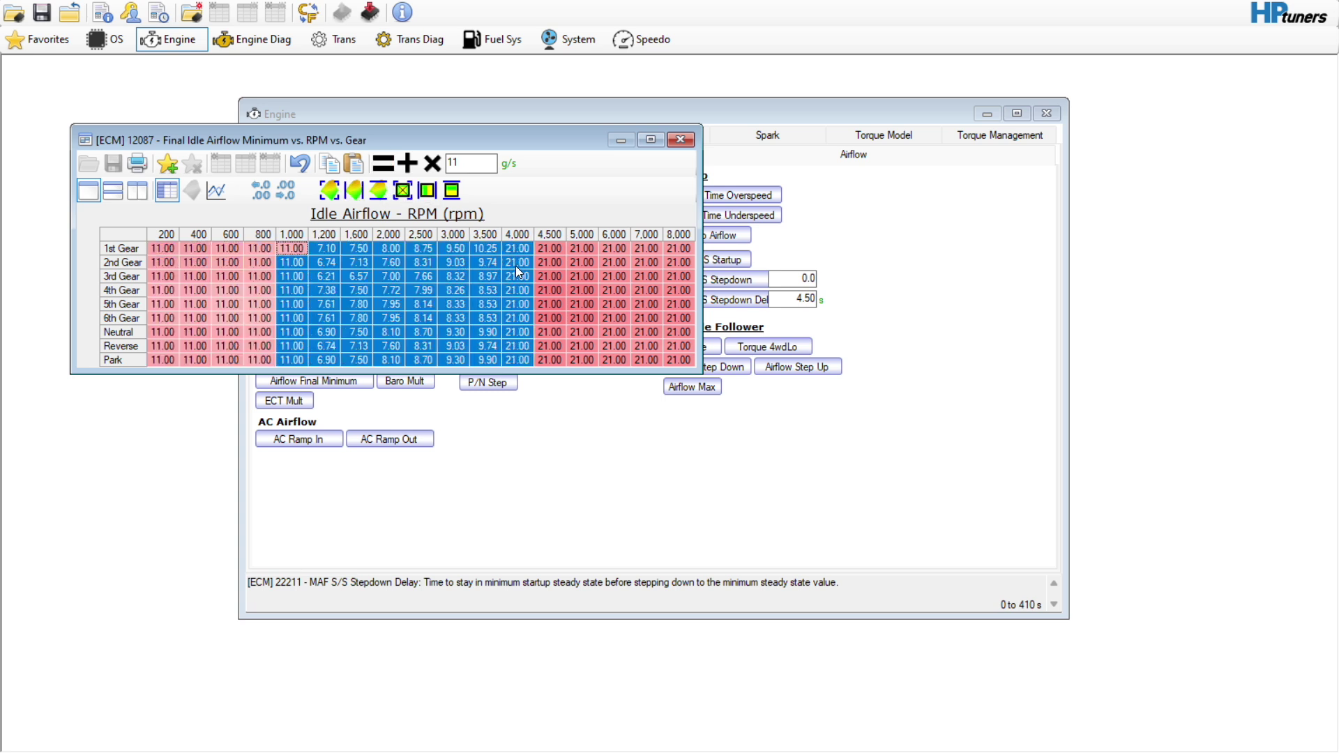
{"action": "left_click", "coordinate": [427, 190]}
{"action": "left_click", "coordinate": [453, 290]}
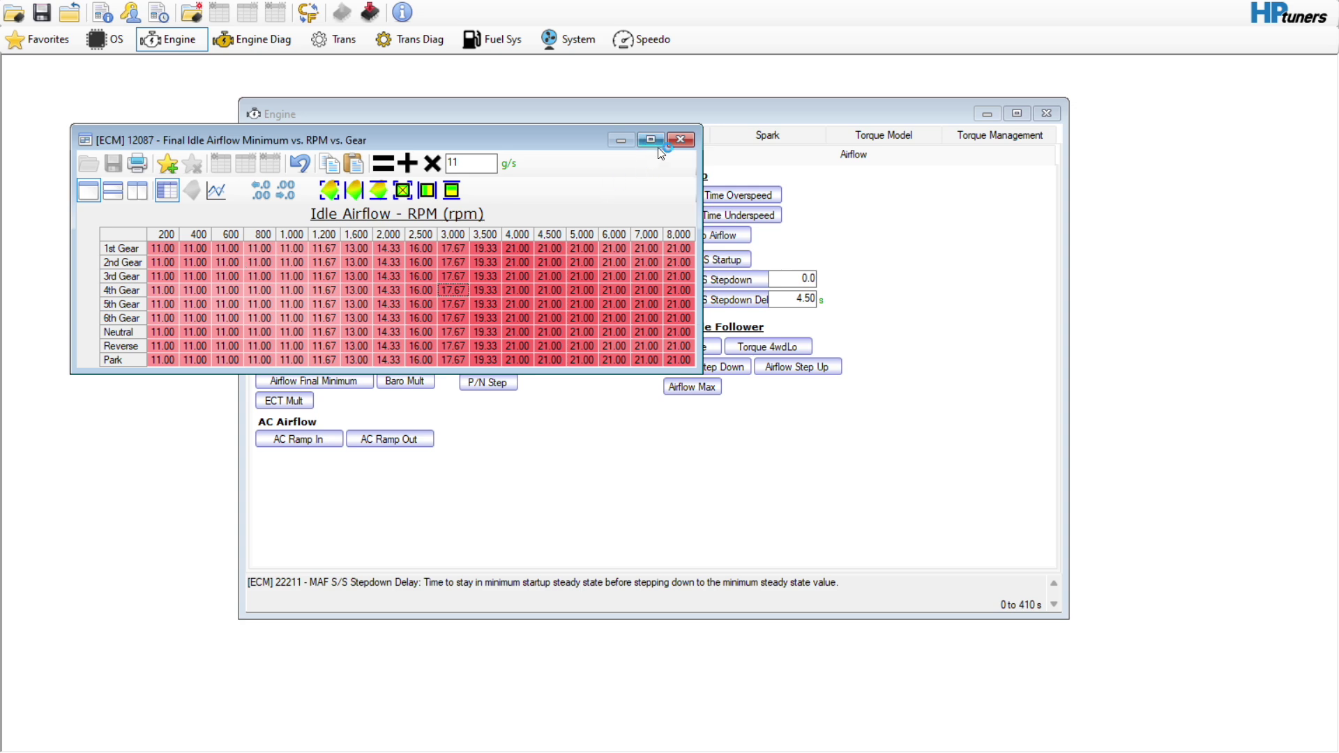
{"action": "left_click", "coordinate": [682, 140]}
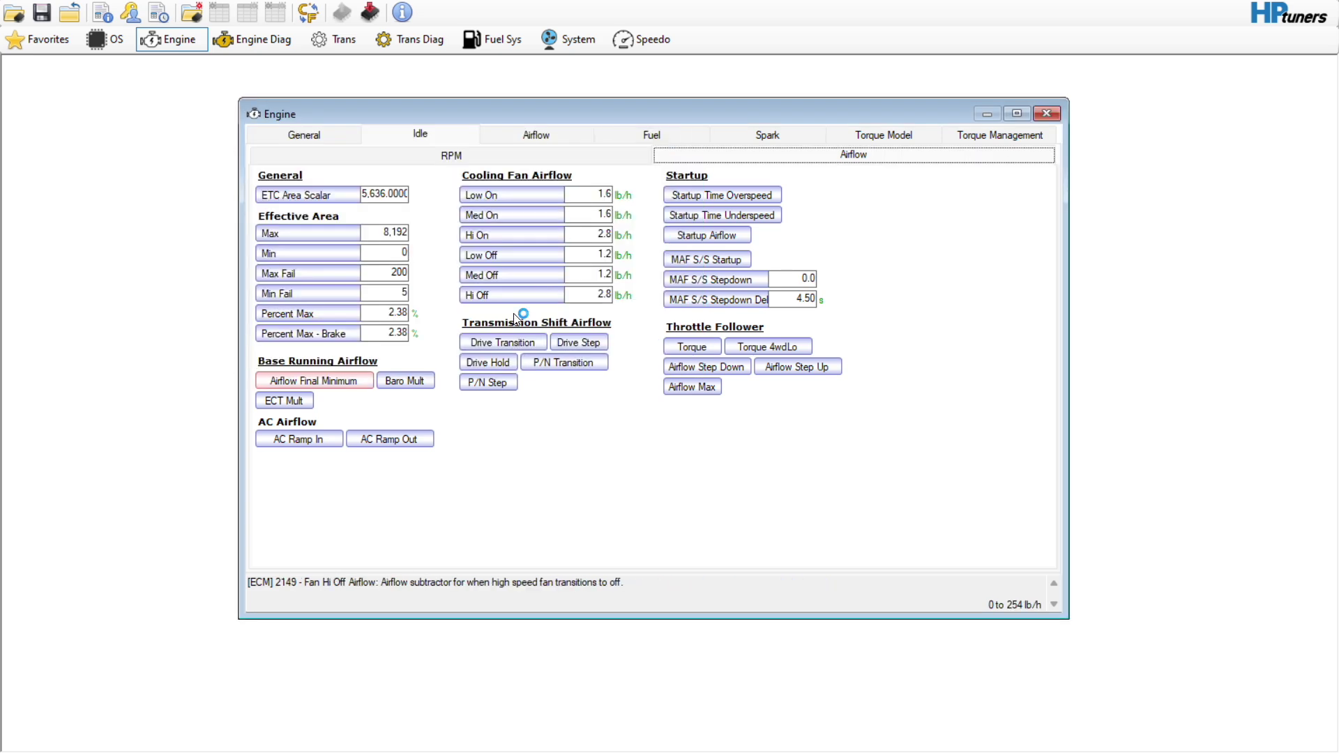
- View the idle airflow multiplier versus coolant temperature table and the idle transmission drive airflow table, closing each one
{"action": "left_click", "coordinate": [293, 401]}
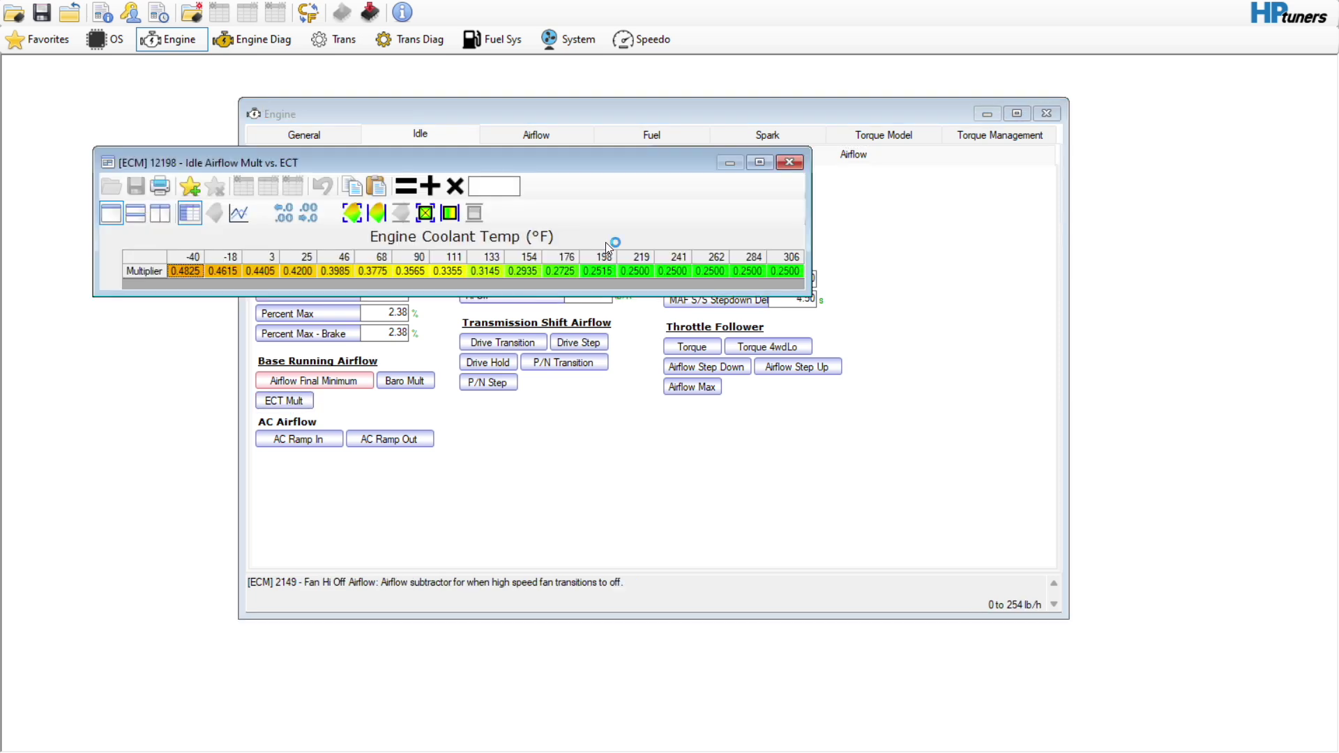
{"action": "left_click", "coordinate": [790, 162]}
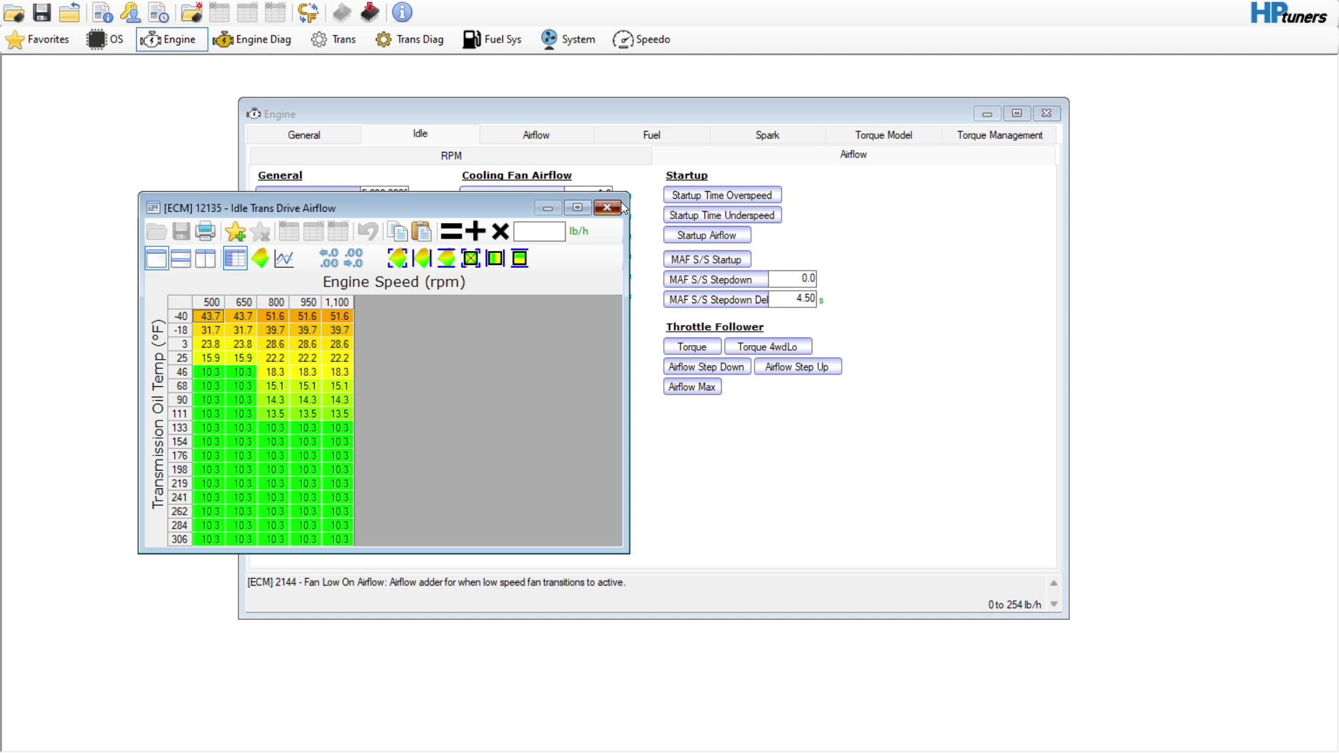
{"action": "left_click", "coordinate": [618, 207]}
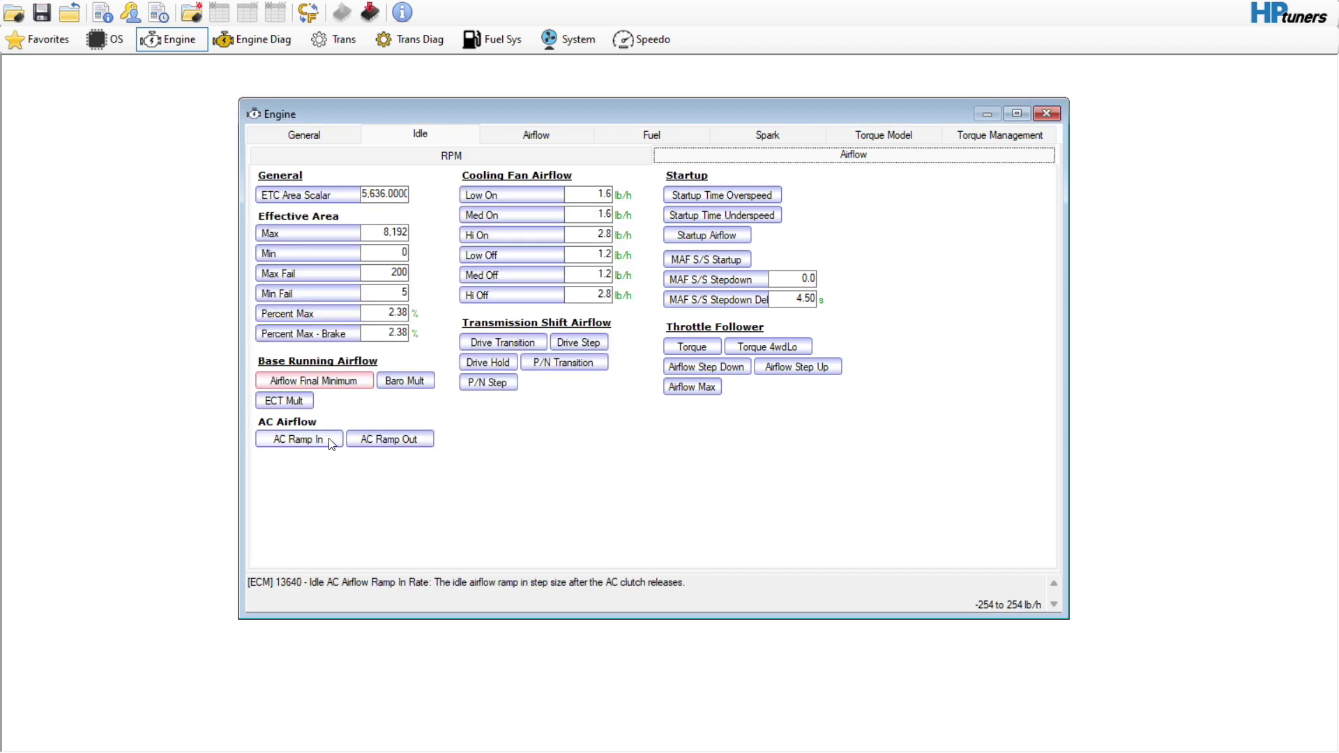
- In the MAF calibration's Airflow vs. Frequency table, multiply the airflow values from 9,000 to 15,000 Hz by 1.05
{"action": "left_click", "coordinate": [542, 138]}
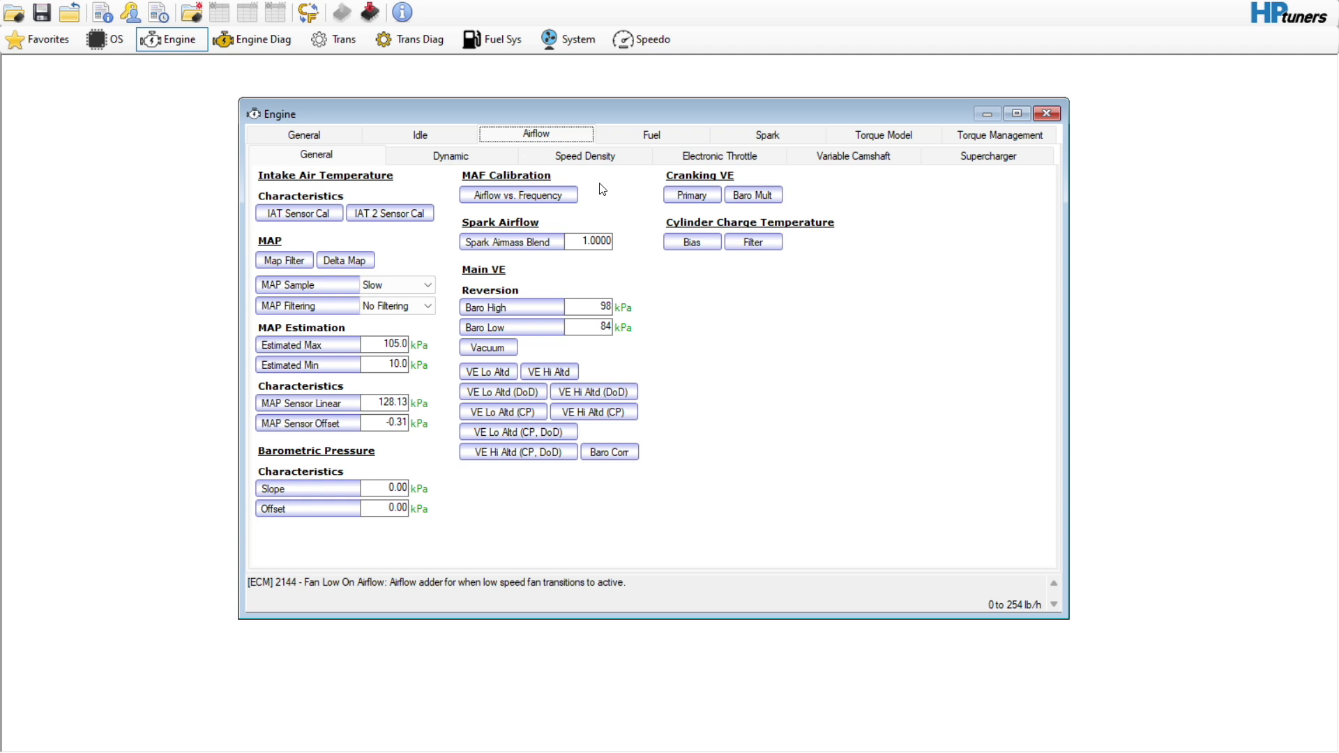
{"action": "left_click", "coordinate": [551, 198]}
{"action": "scroll", "coordinate": [555, 188], "scroll_direction": "down", "scroll_amount": 6}
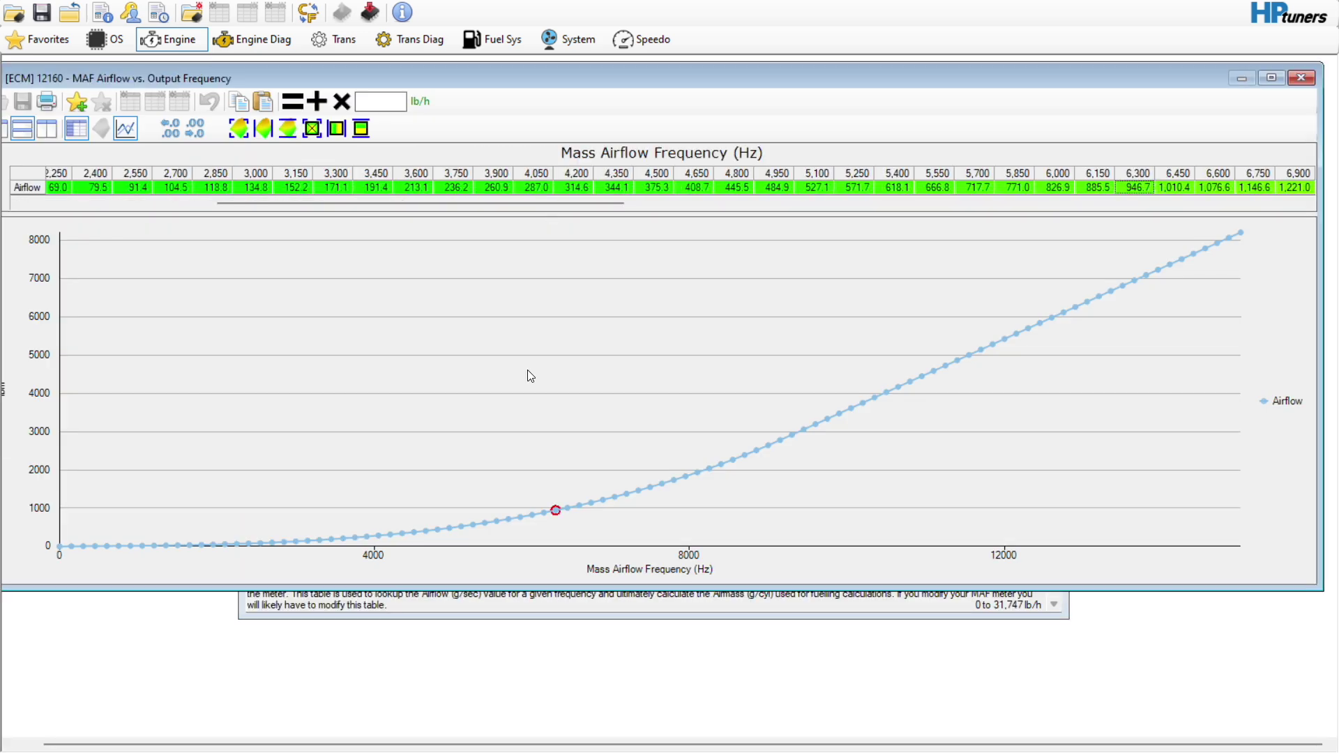
{"action": "left_click_drag", "start_coordinate": [556, 202], "coordinate": [370, 228]}
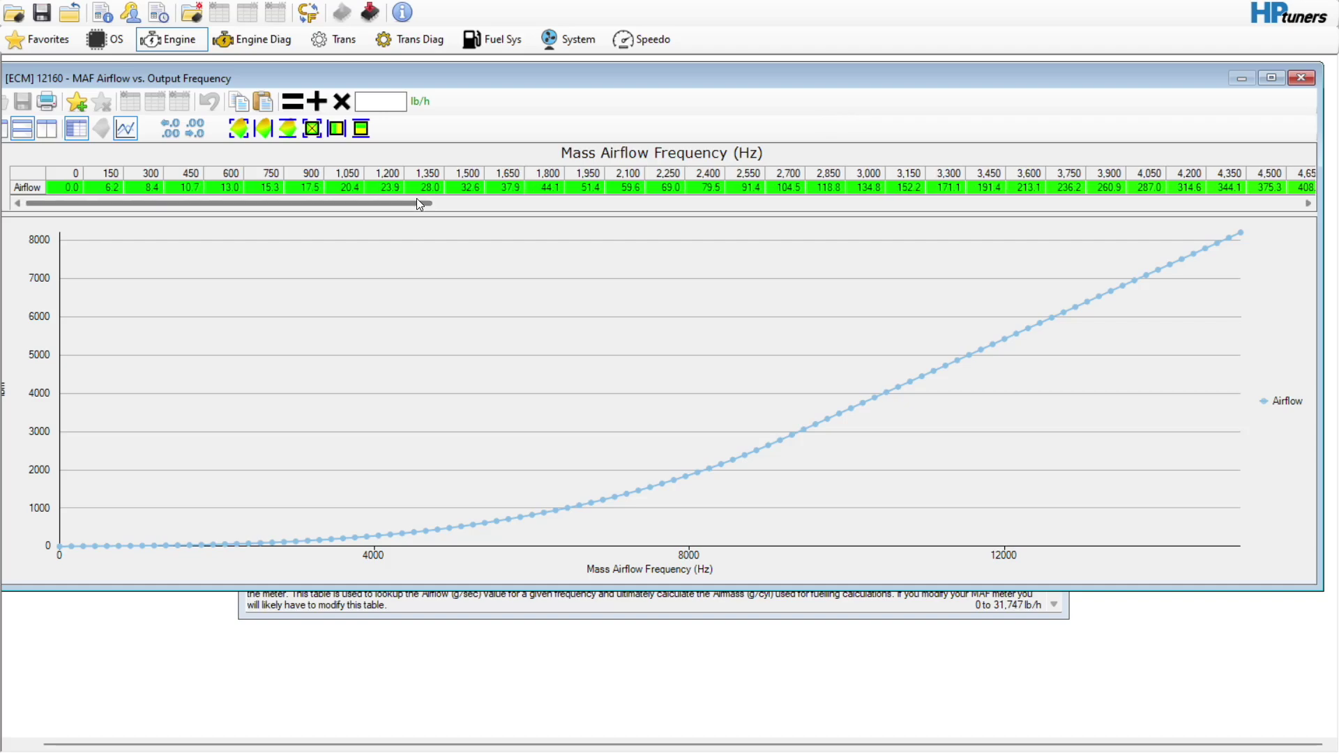
{"action": "left_click_drag", "start_coordinate": [419, 202], "coordinate": [934, 297]}
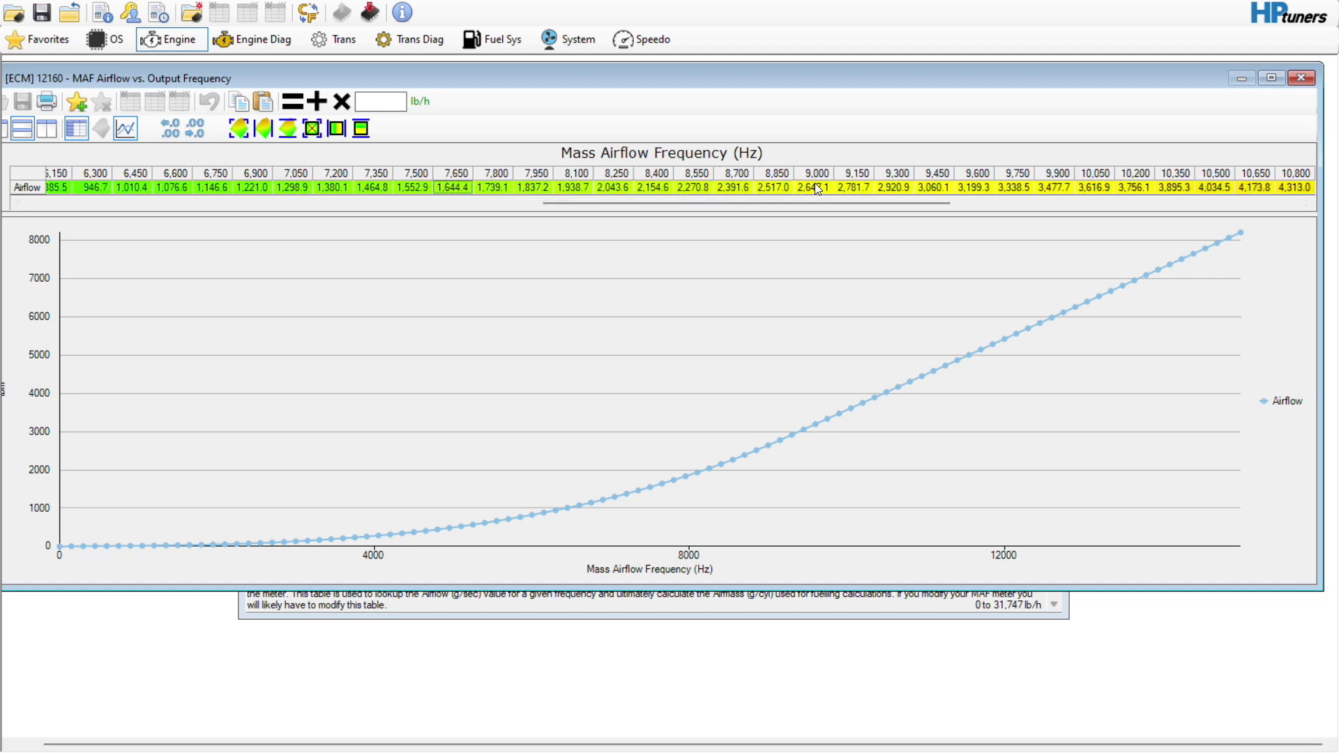
{"action": "left_click_drag", "start_coordinate": [814, 187], "coordinate": [1337, 333]}
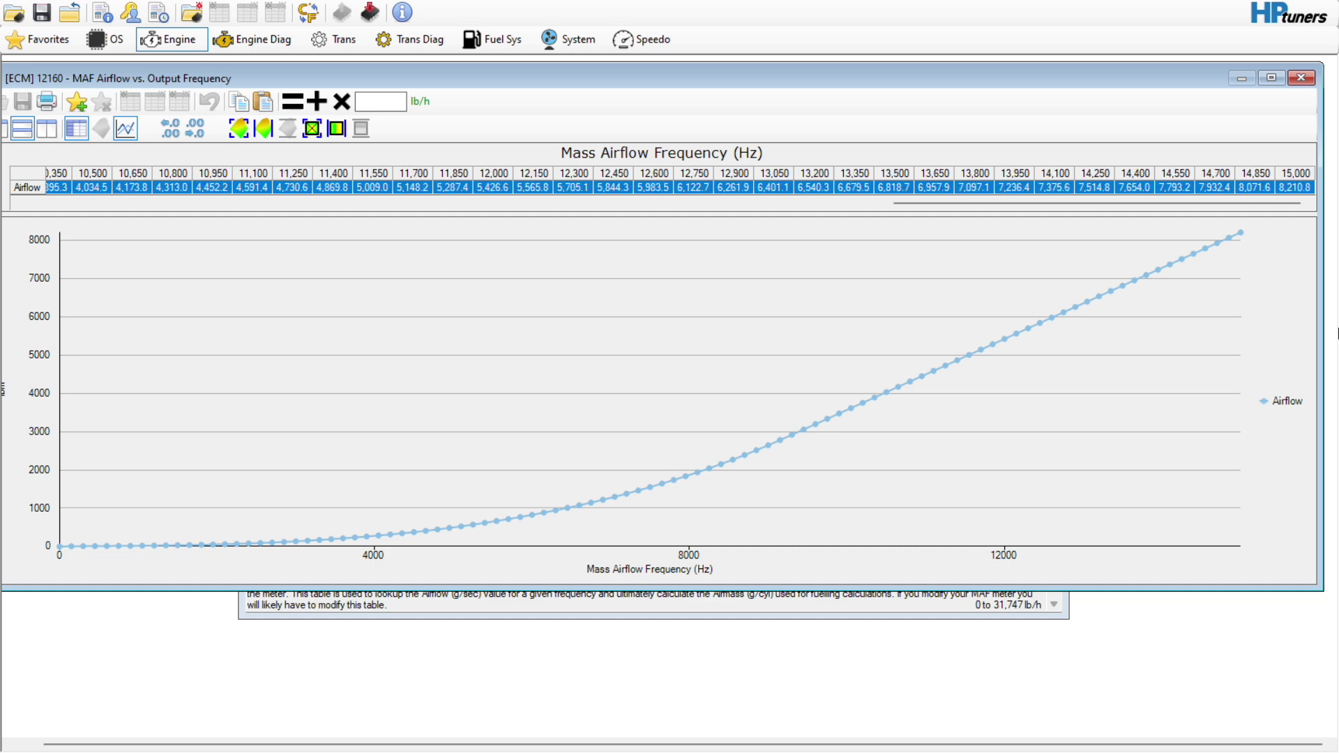
{"action": "left_click", "coordinate": [379, 100]}
{"action": "type", "text": "1.05"}
{"action": "left_click", "coordinate": [340, 102]}
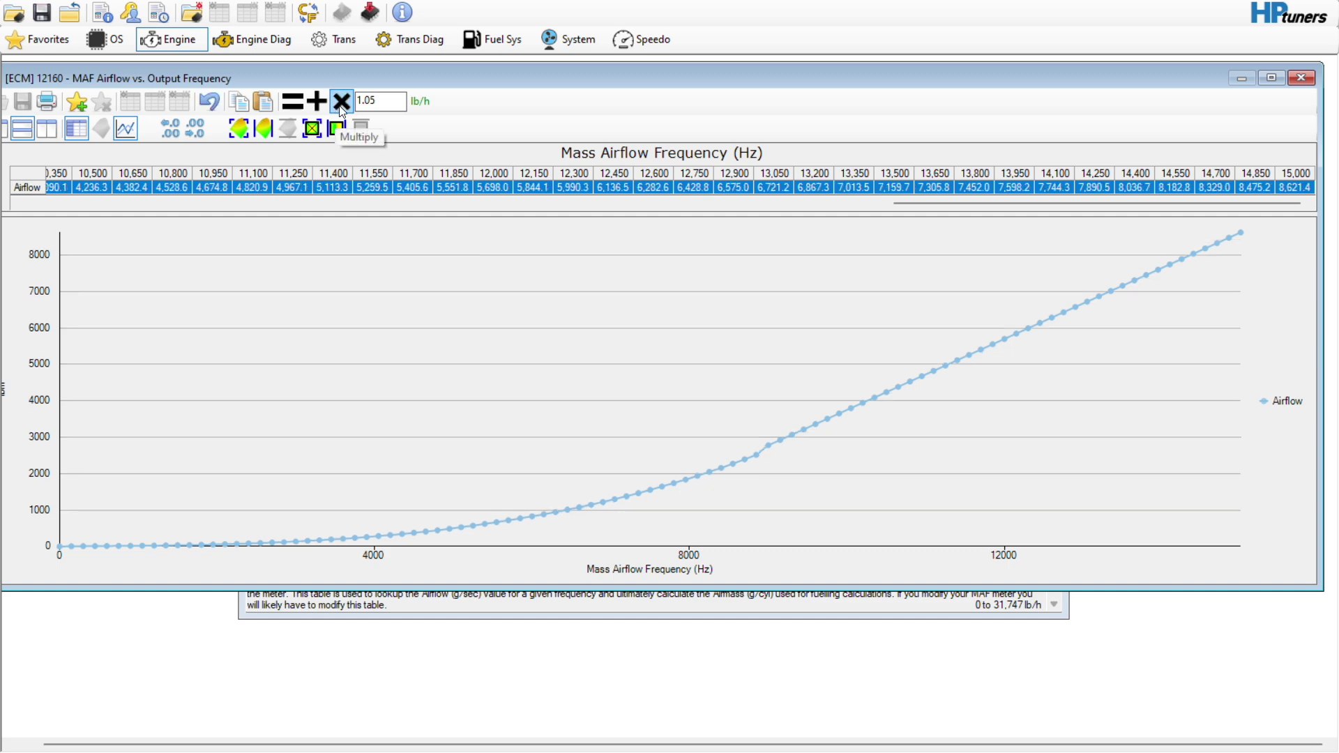
- Smooth the MAF curve by interpolating the airflow between 8,400 and 9,300 Hz, and close the table
{"action": "left_click", "coordinate": [701, 184]}
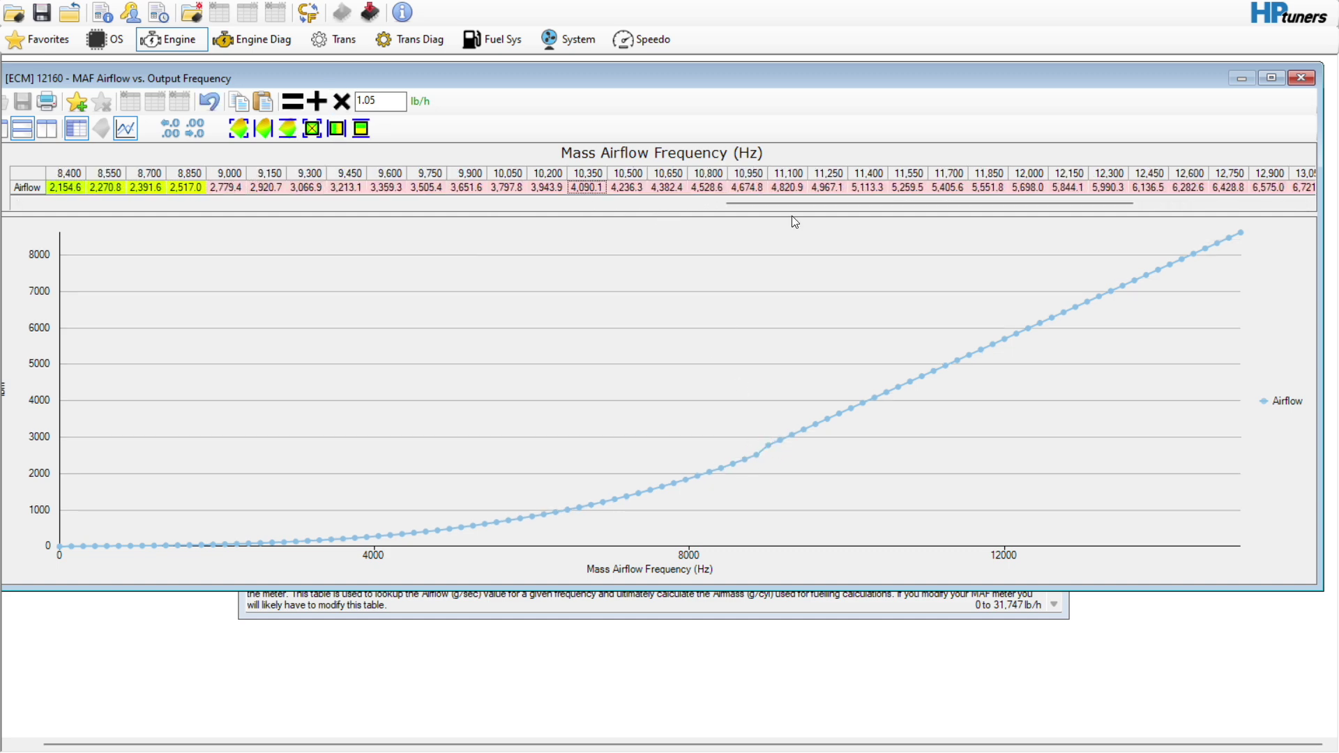
{"action": "left_click_drag", "start_coordinate": [707, 187], "coordinate": [557, 203]}
{"action": "left_click", "coordinate": [744, 188]}
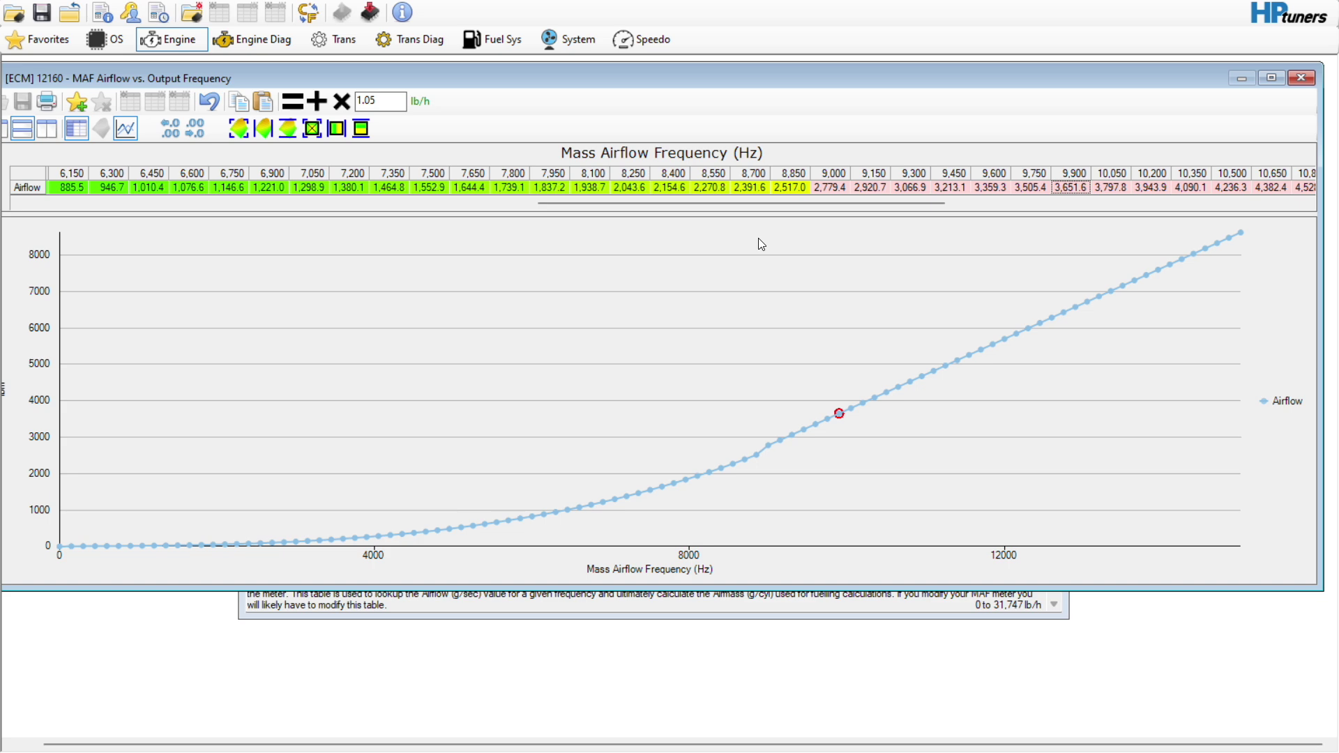
{"action": "left_click_drag", "start_coordinate": [669, 191], "coordinate": [845, 192]}
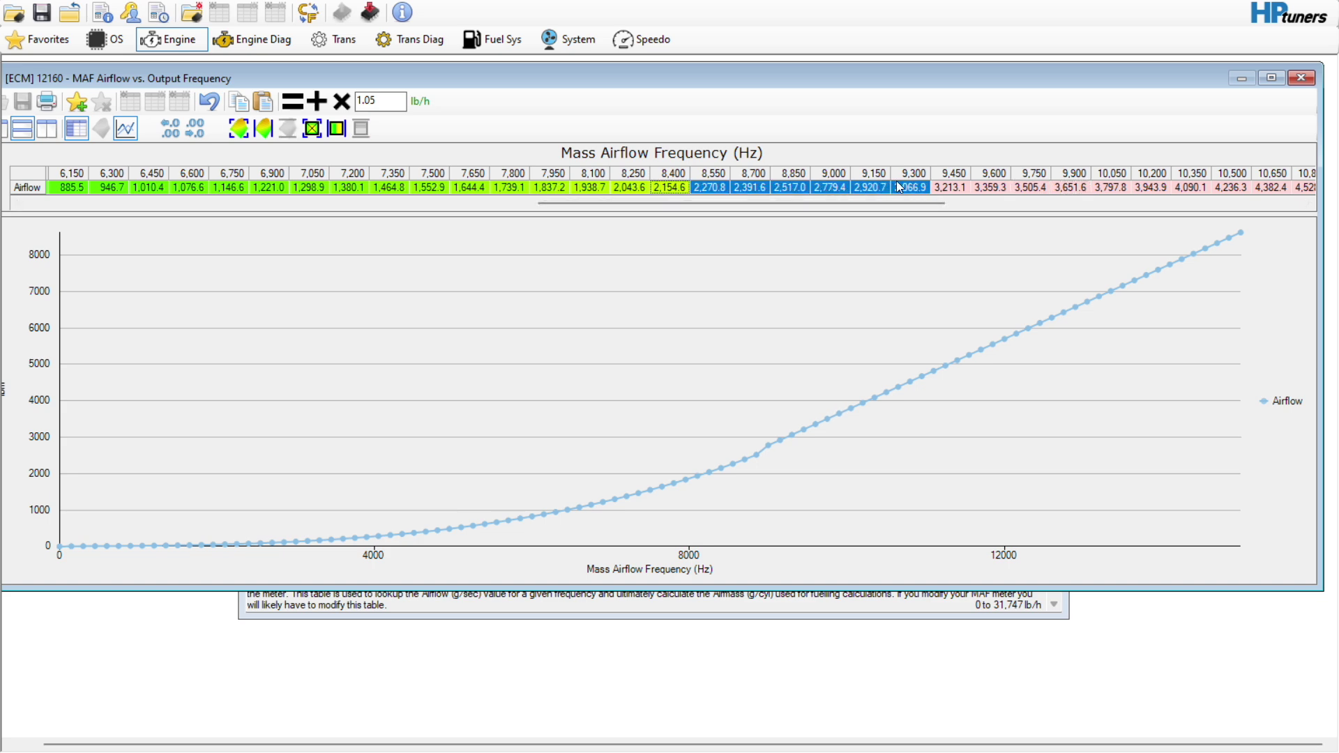
{"action": "left_click", "coordinate": [336, 129]}
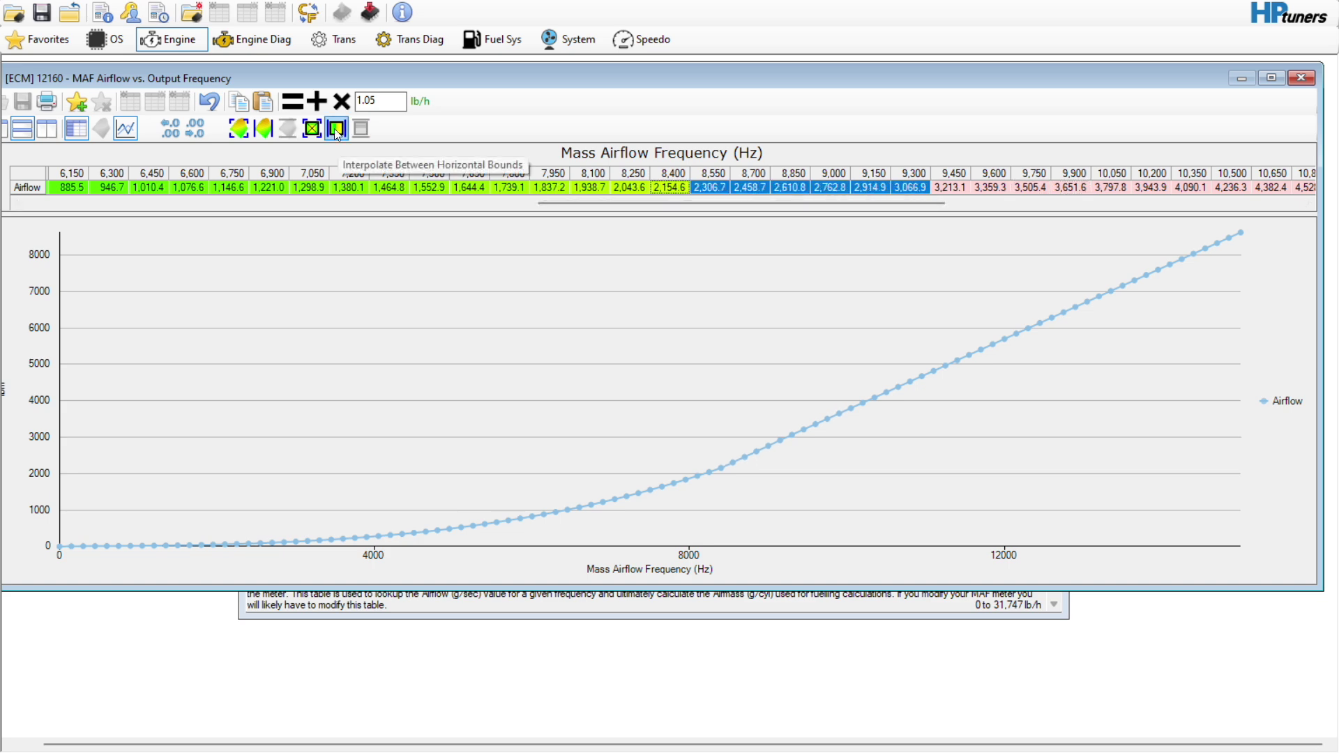
{"action": "left_click", "coordinate": [680, 187]}
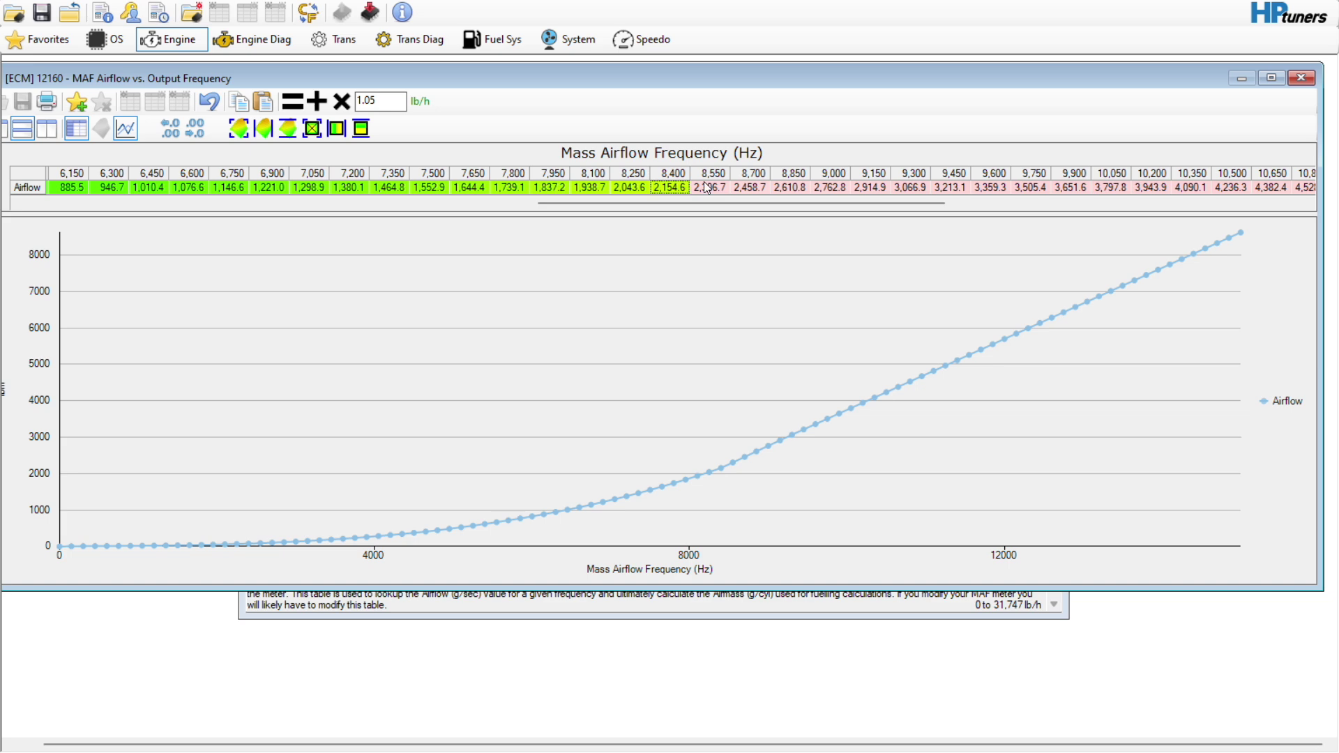
{"action": "left_click", "coordinate": [1300, 78]}
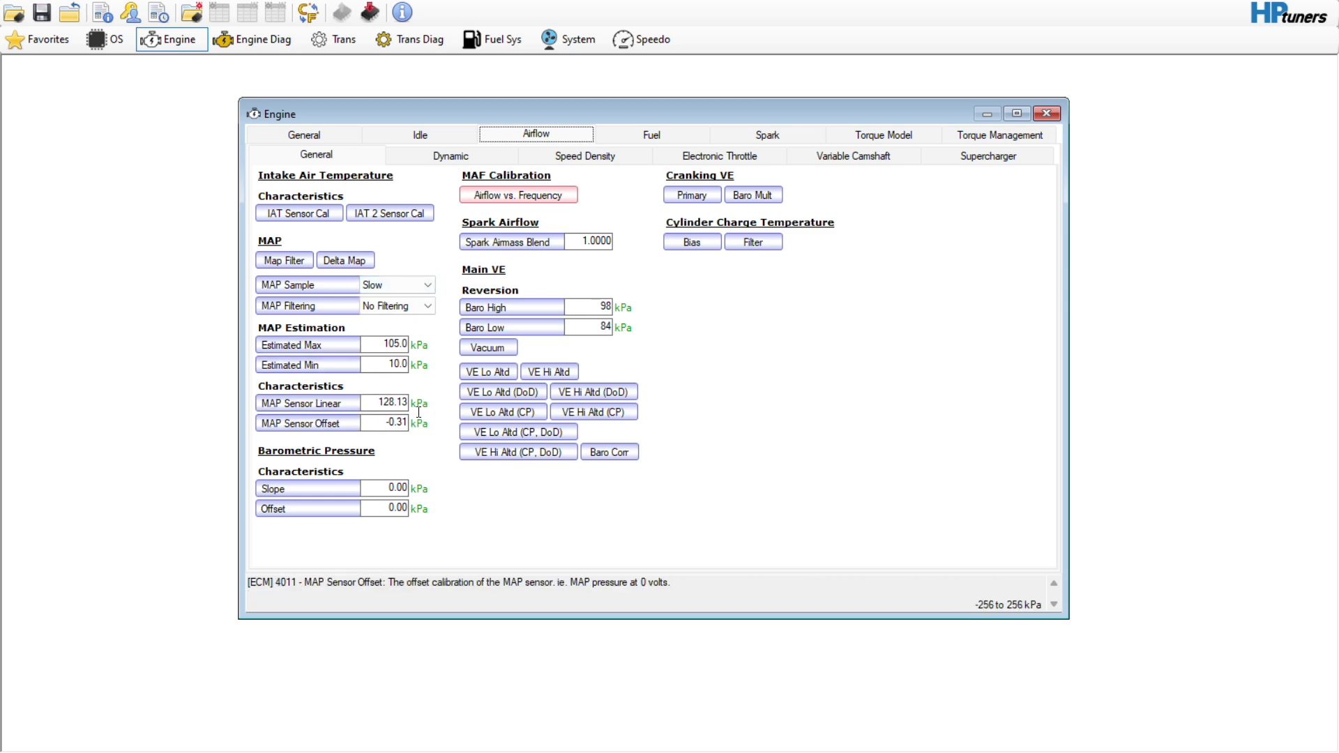
- Set every cell of the primary Cranking VE table to 85% and close it
{"action": "left_click", "coordinate": [692, 196]}
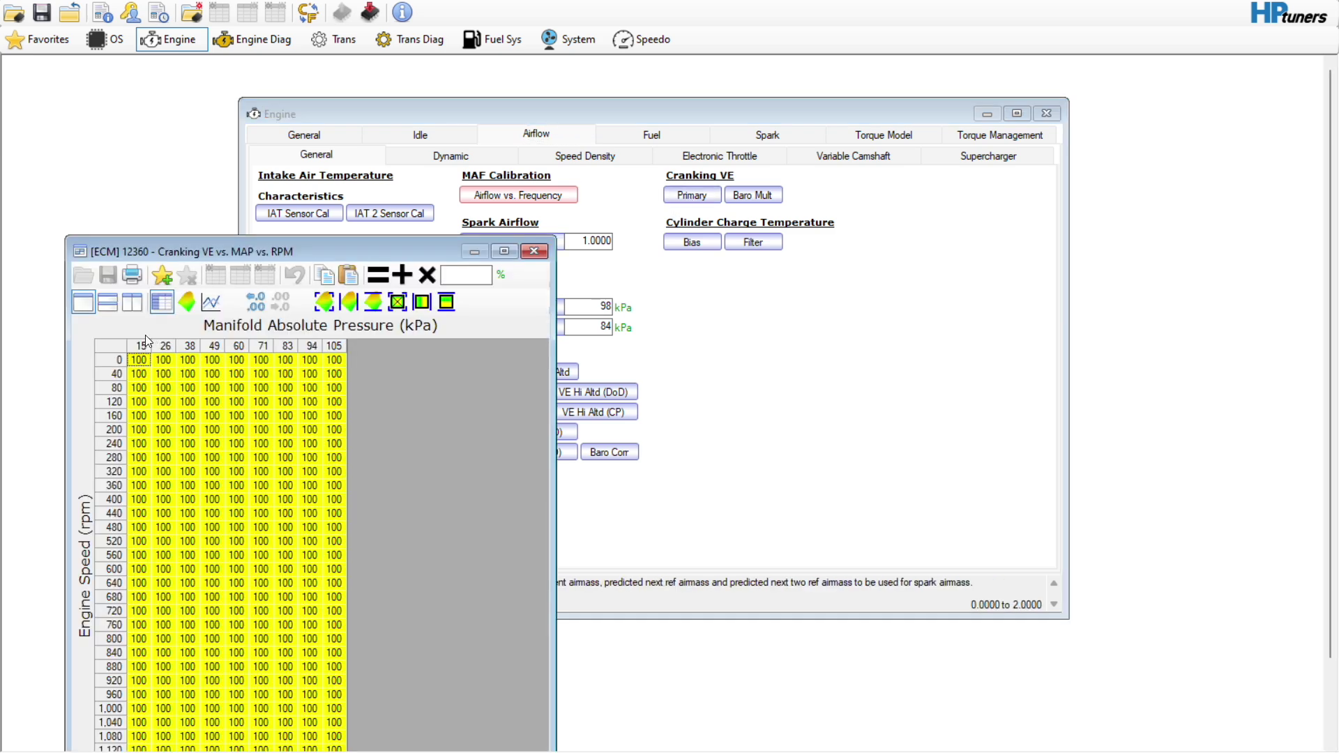
{"action": "left_click", "coordinate": [119, 343]}
{"action": "left_click", "coordinate": [481, 273]}
{"action": "type", "text": "85"}
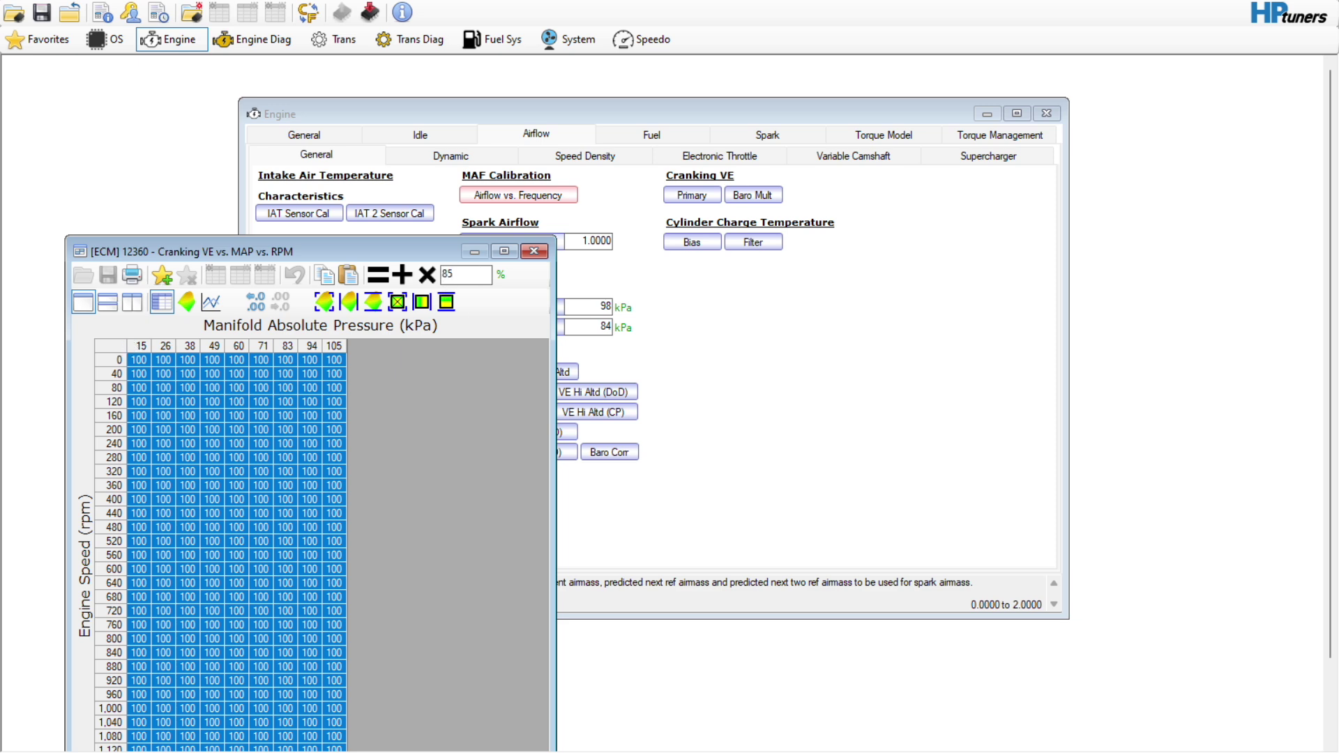
{"action": "left_click", "coordinate": [383, 274]}
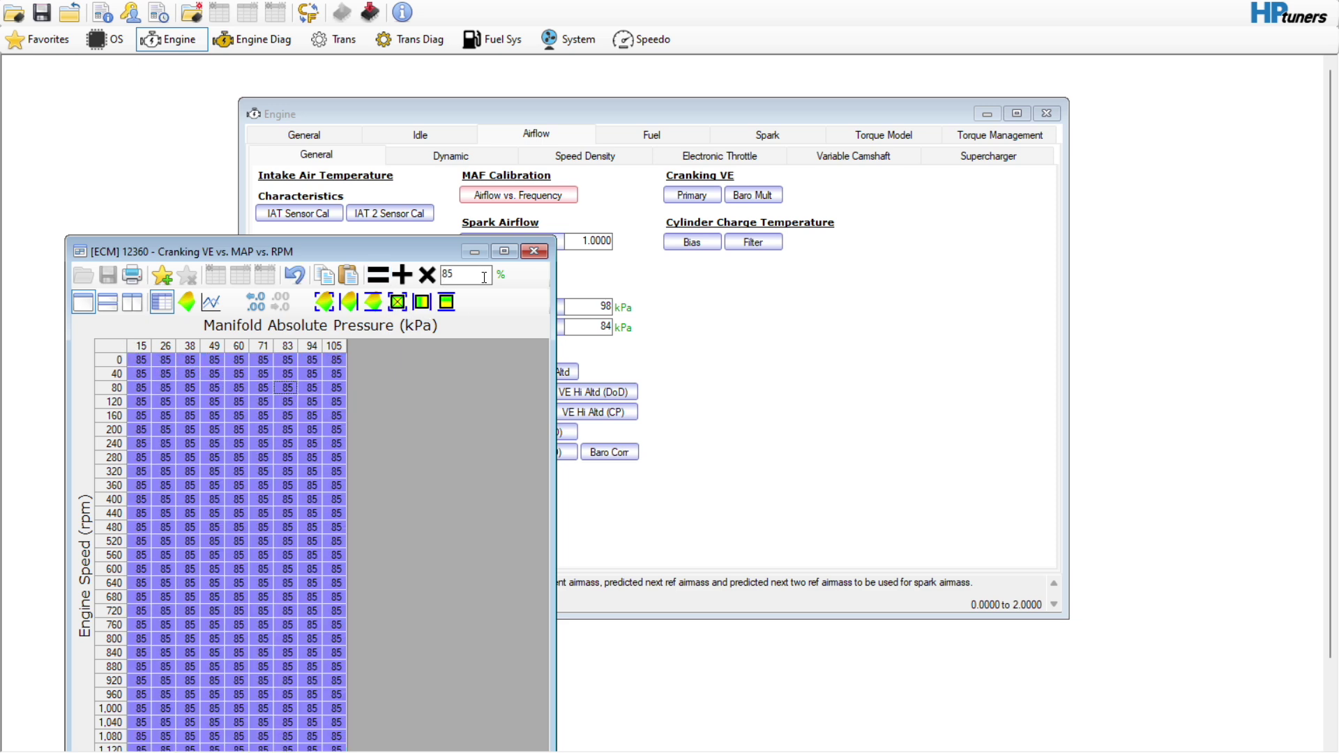
{"action": "left_click", "coordinate": [534, 251]}
- Set the dynamic airflow High RPM Disable to 300 rpm and High RPM Re-enable to 200 rpm
{"action": "left_click", "coordinate": [467, 156]}
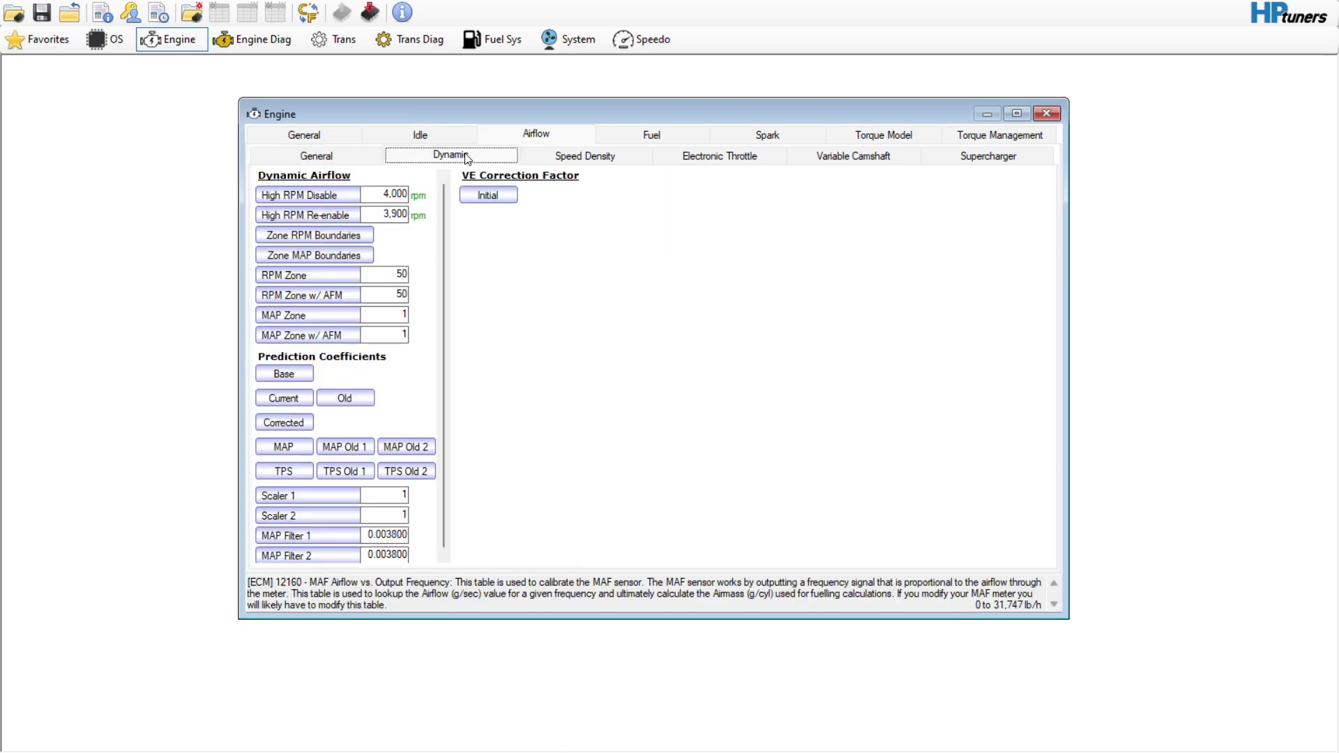
{"action": "type", "text": "300"}
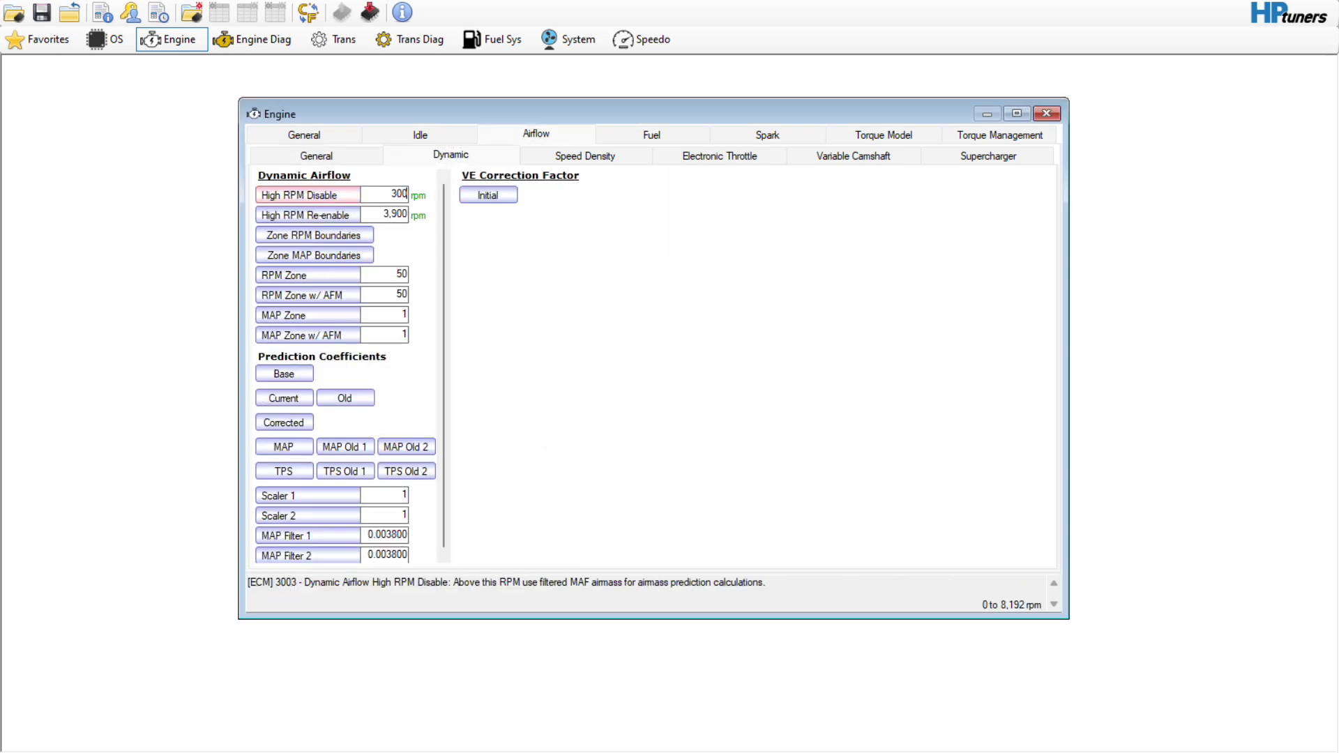
{"action": "key", "text": "Tab"}
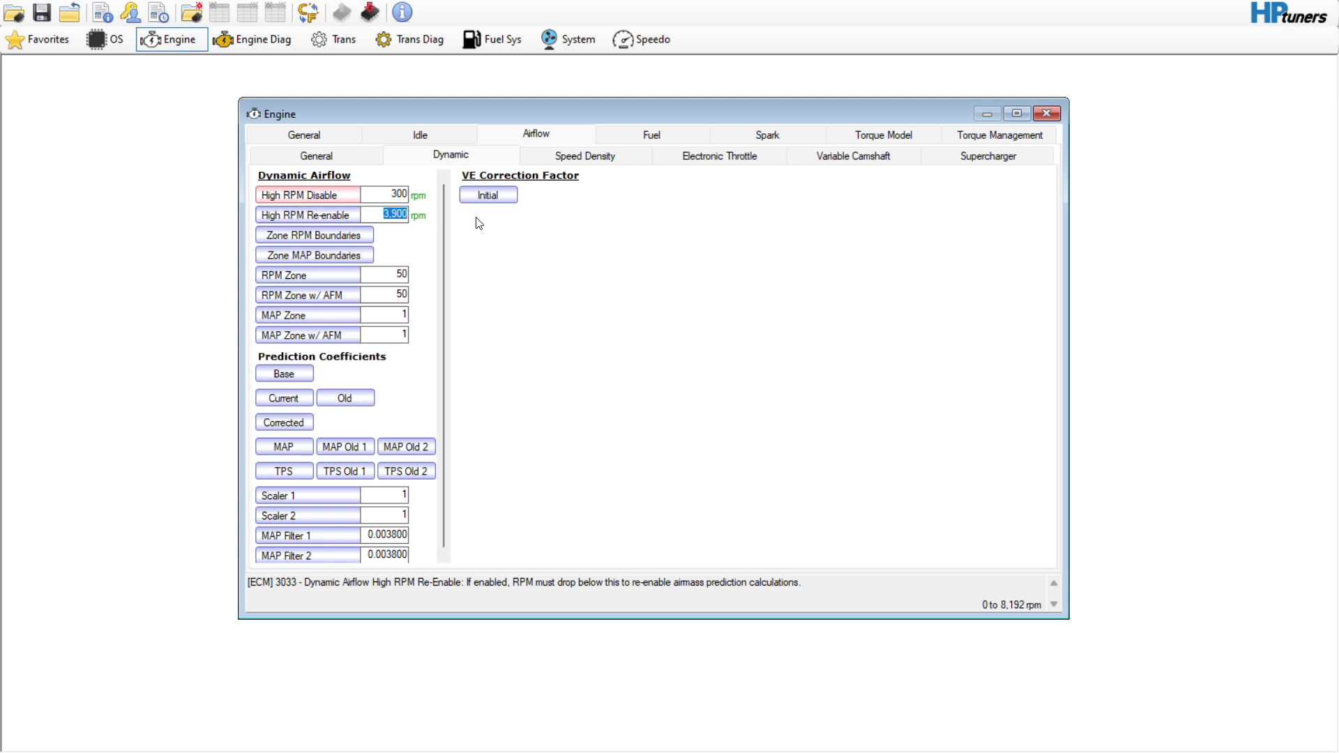
{"action": "type", "text": "200"}
{"action": "key", "text": "shift+Tab"}
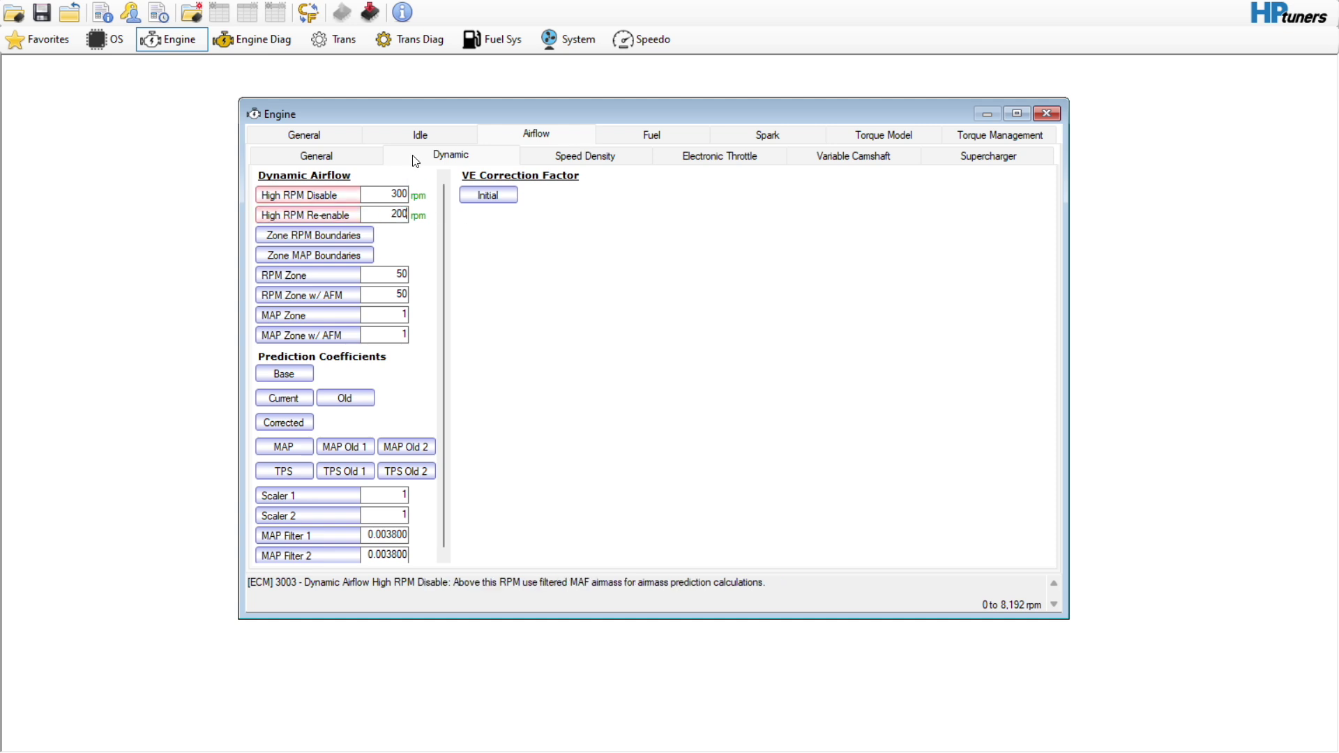
- Look through the speed density and electronic throttle airflow settings
{"action": "left_click", "coordinate": [551, 156]}
{"action": "left_click", "coordinate": [712, 165]}
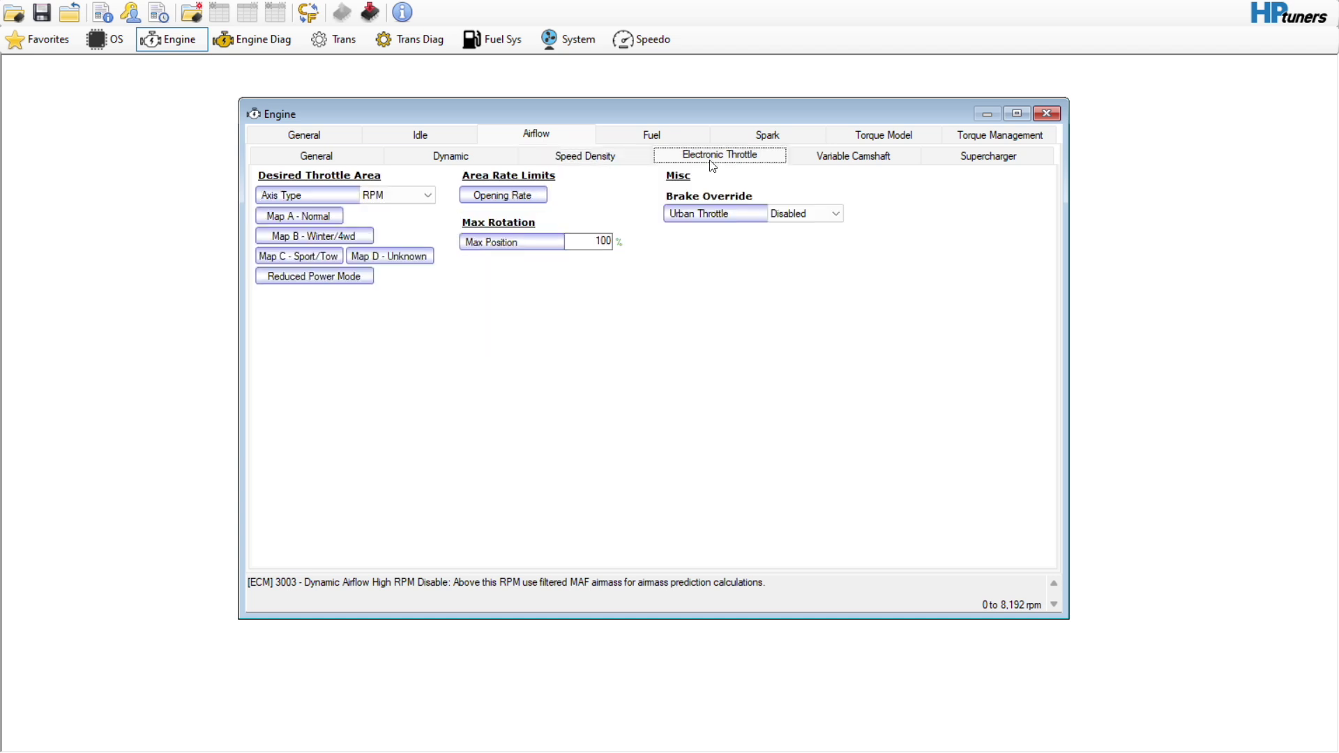
{"action": "left_click", "coordinate": [609, 166]}
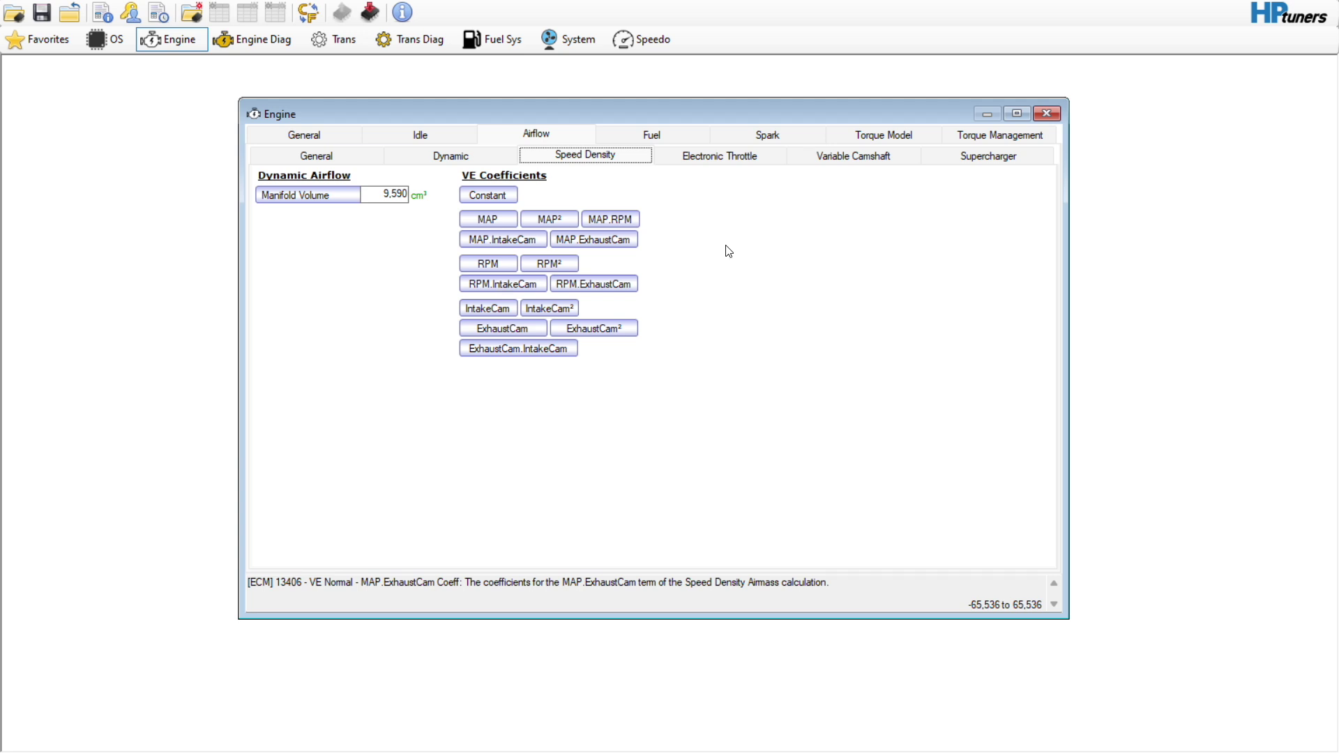
{"action": "left_click", "coordinate": [716, 157]}
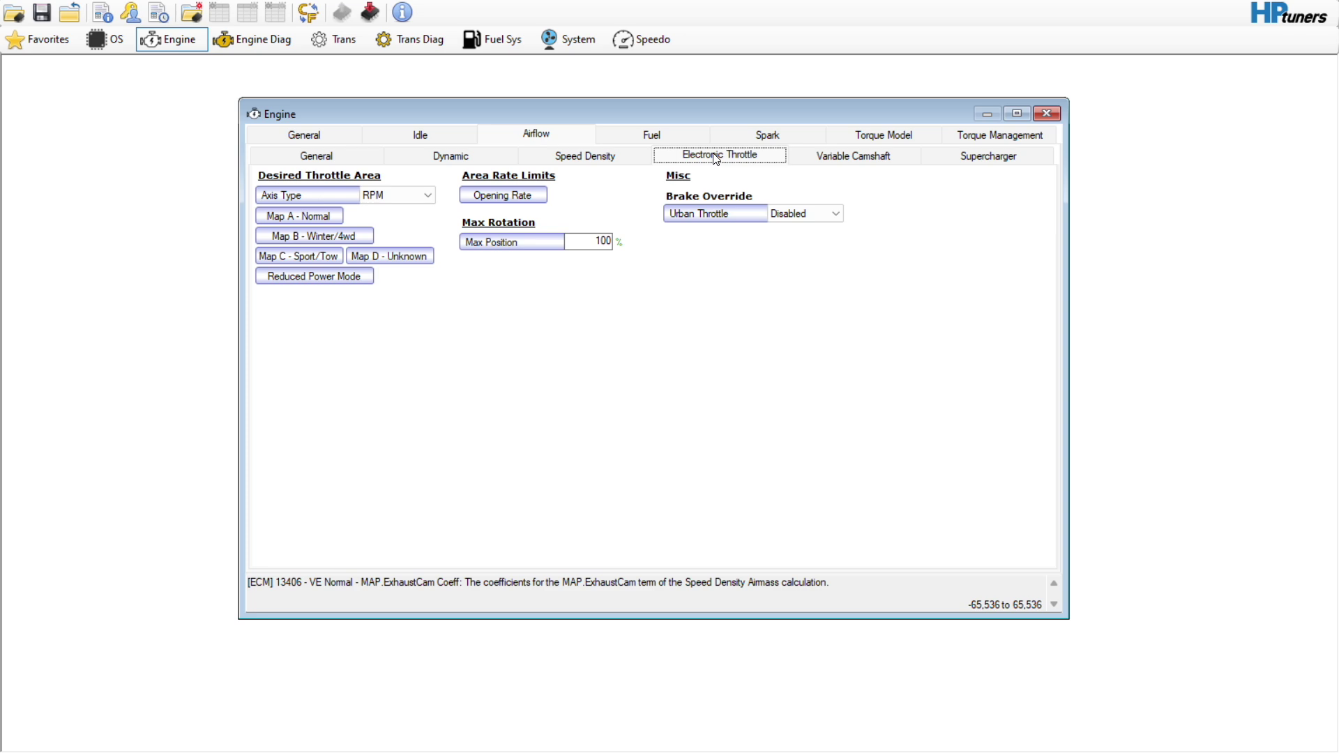
- Check the low-baro intake cam position table in the variable camshaft settings, and set the number of controlled camshafts to None
{"action": "left_click", "coordinate": [857, 163]}
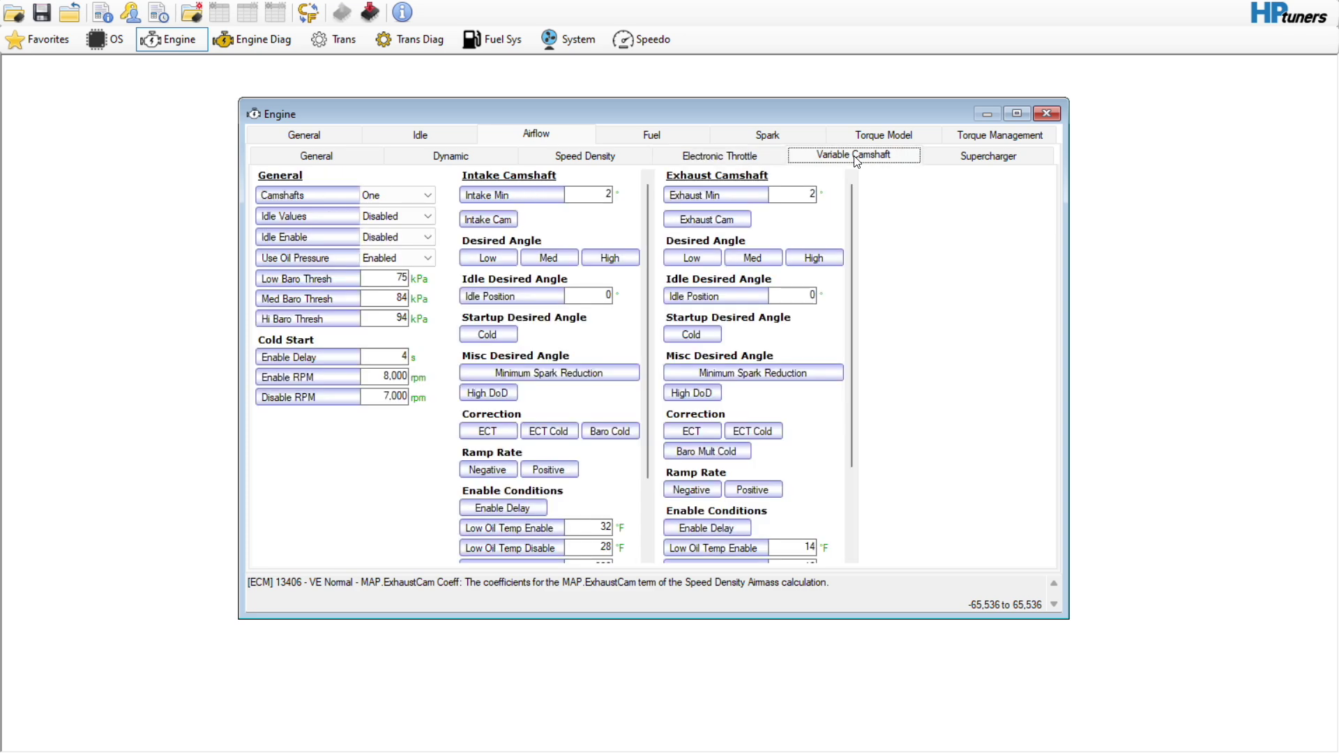
{"action": "left_click", "coordinate": [492, 259]}
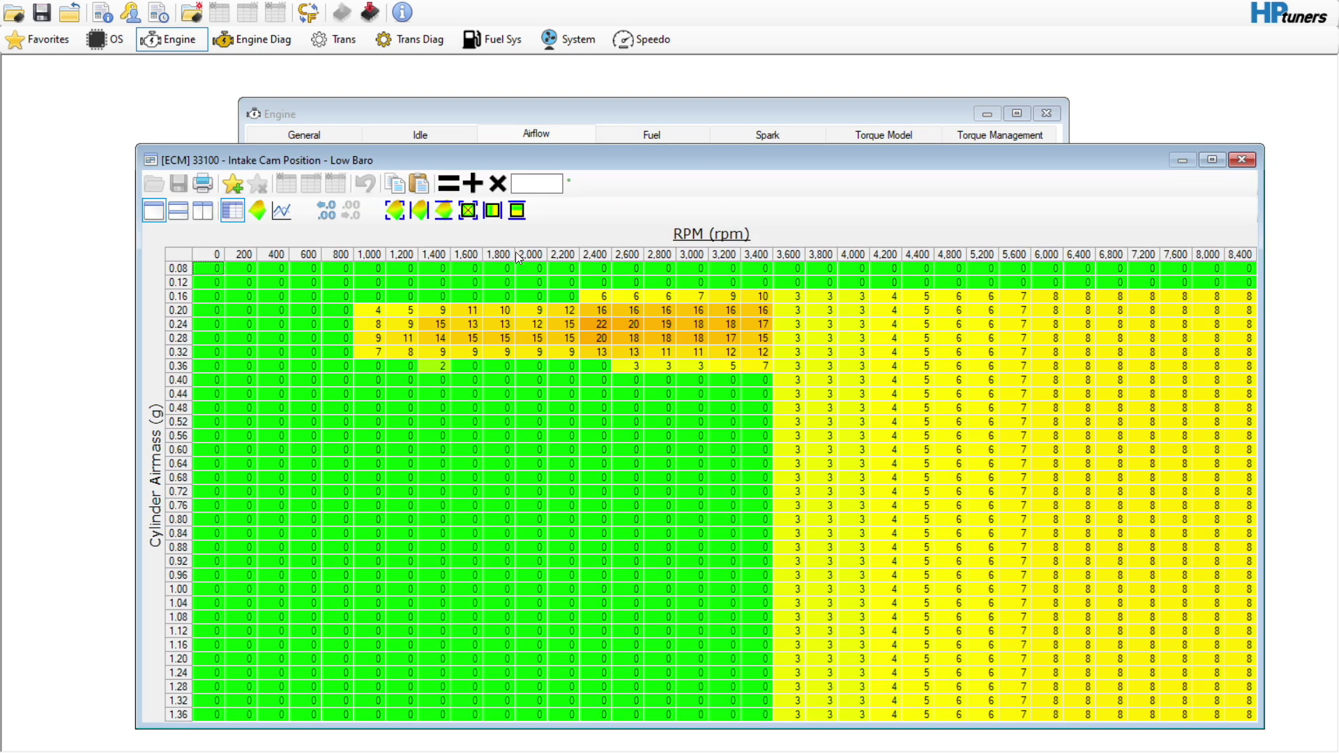
{"action": "left_click", "coordinate": [1242, 160]}
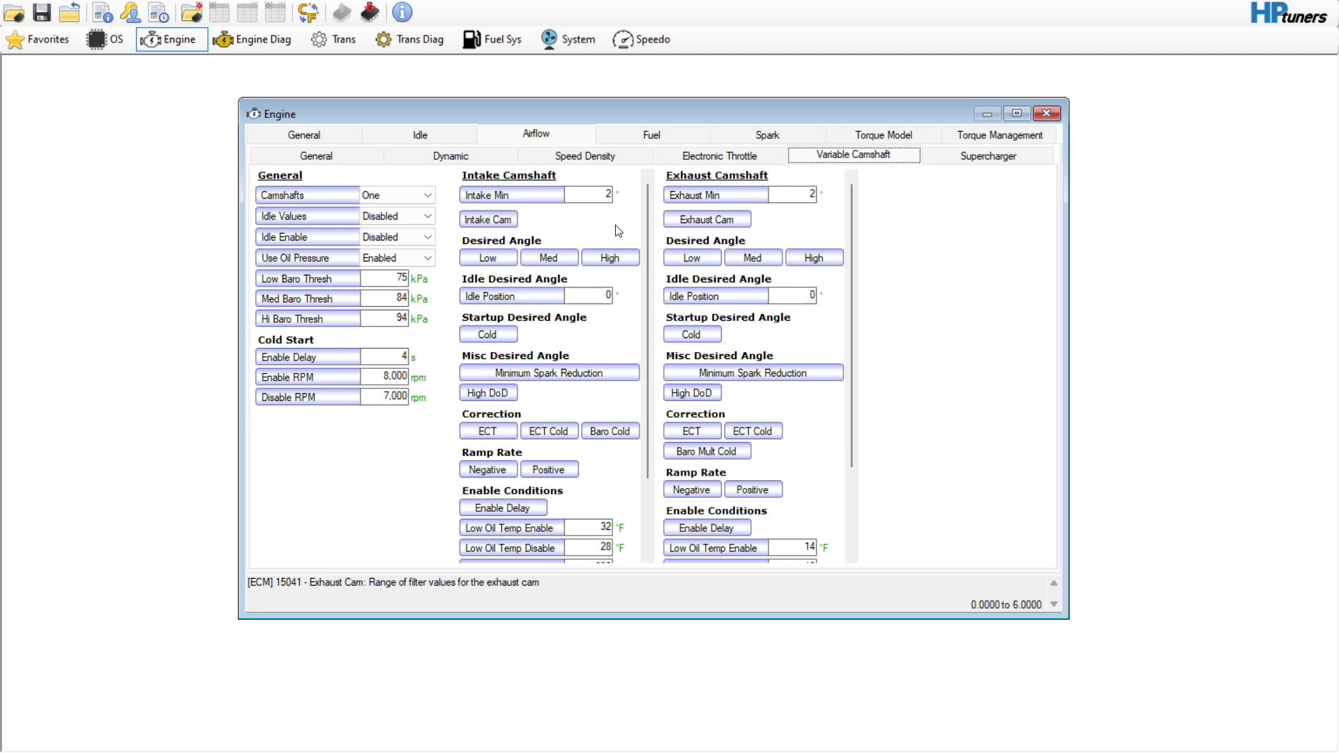
{"action": "left_click", "coordinate": [418, 195]}
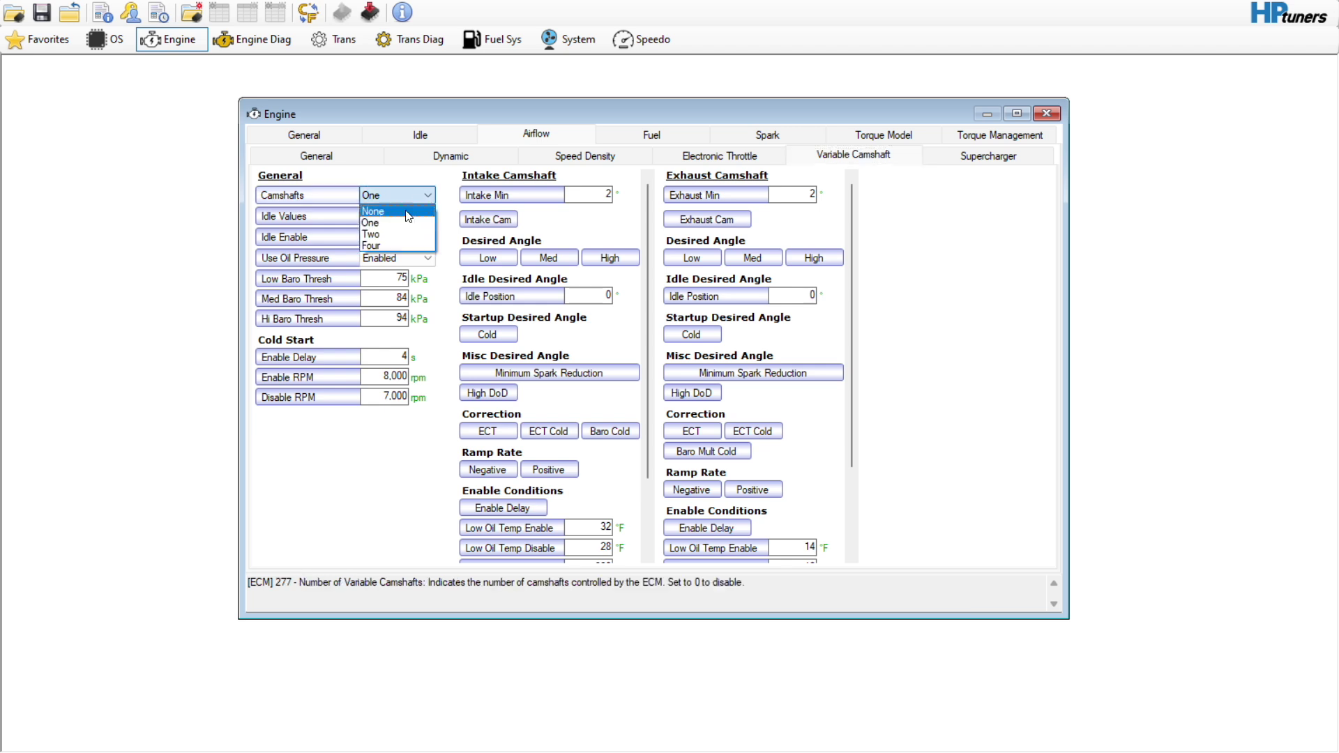
{"action": "left_click", "coordinate": [405, 213]}
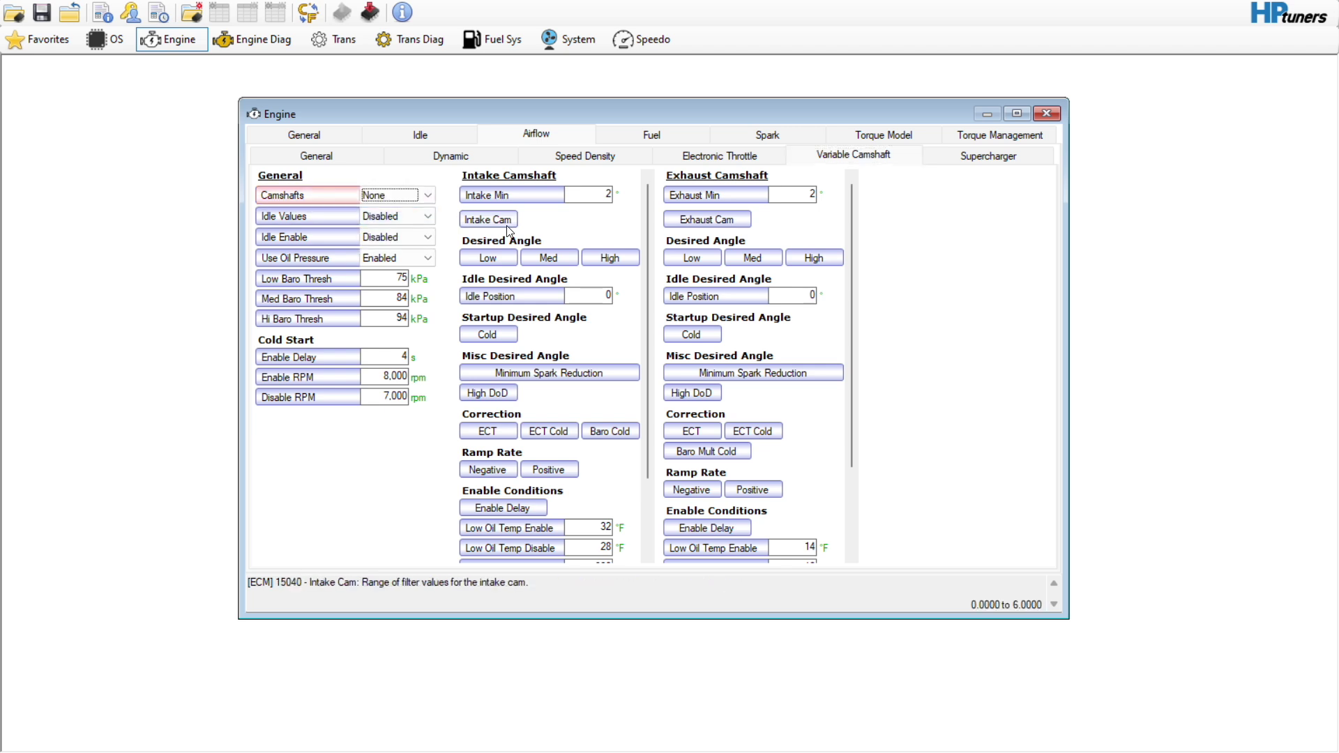
- Set every cell of the low-baro intake cam desired angle table to 0 and close it
{"action": "left_click", "coordinate": [490, 259]}
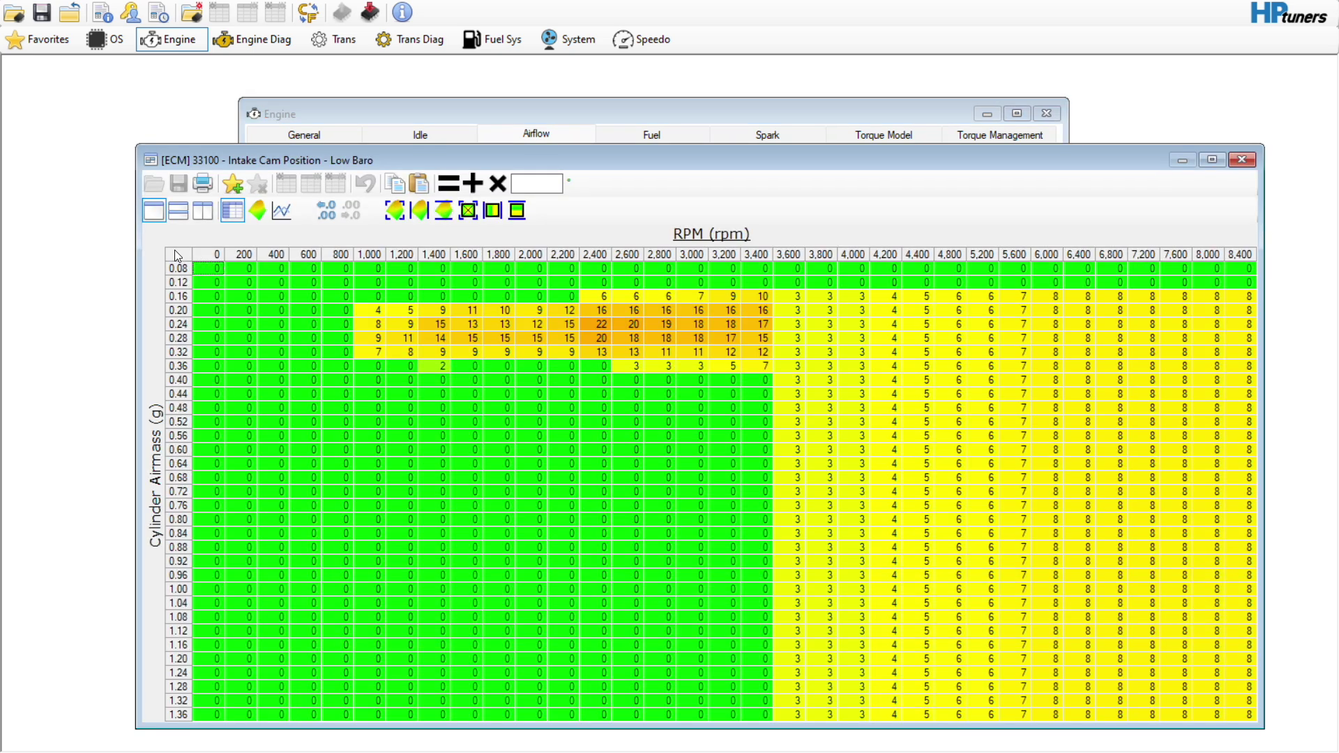
{"action": "left_click", "coordinate": [174, 250]}
{"action": "left_click", "coordinate": [516, 183]}
{"action": "left_click", "coordinate": [440, 185]}
{"action": "left_click", "coordinate": [440, 184]}
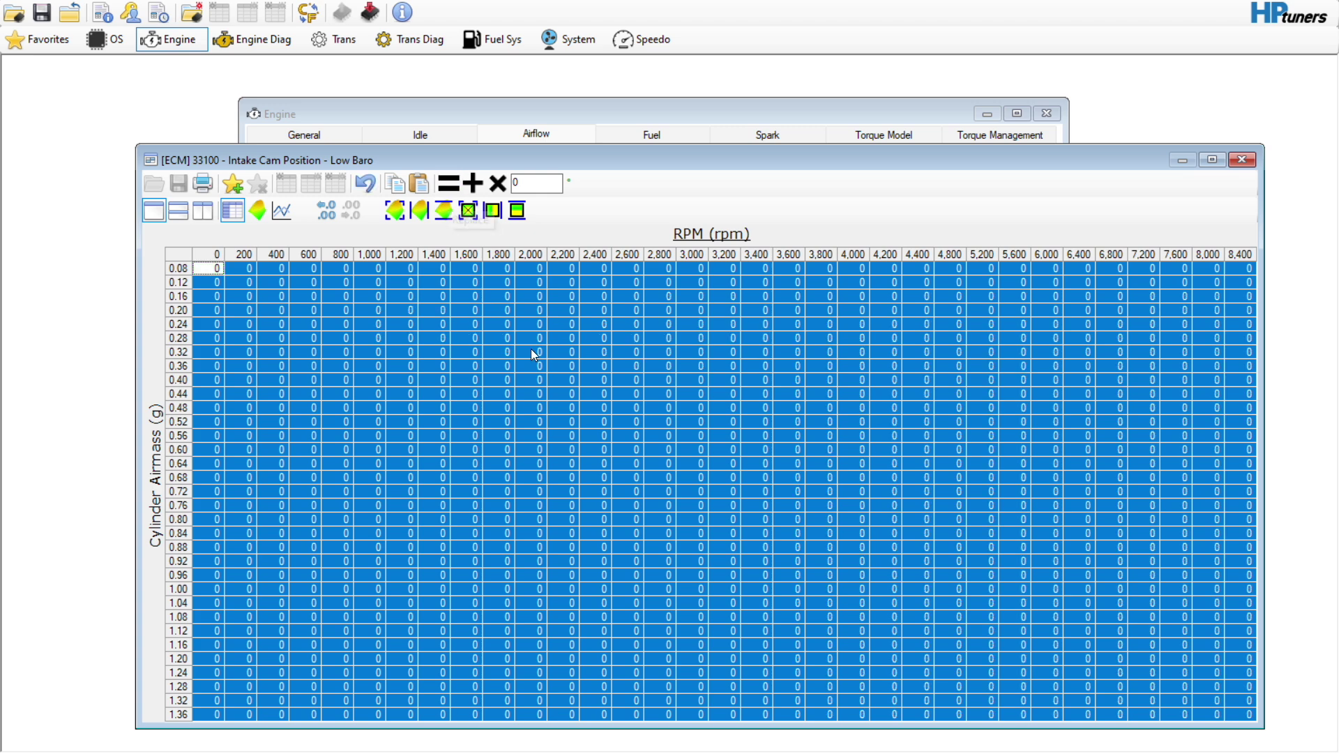
{"action": "left_click", "coordinate": [530, 352]}
{"action": "left_click", "coordinate": [1240, 161]}
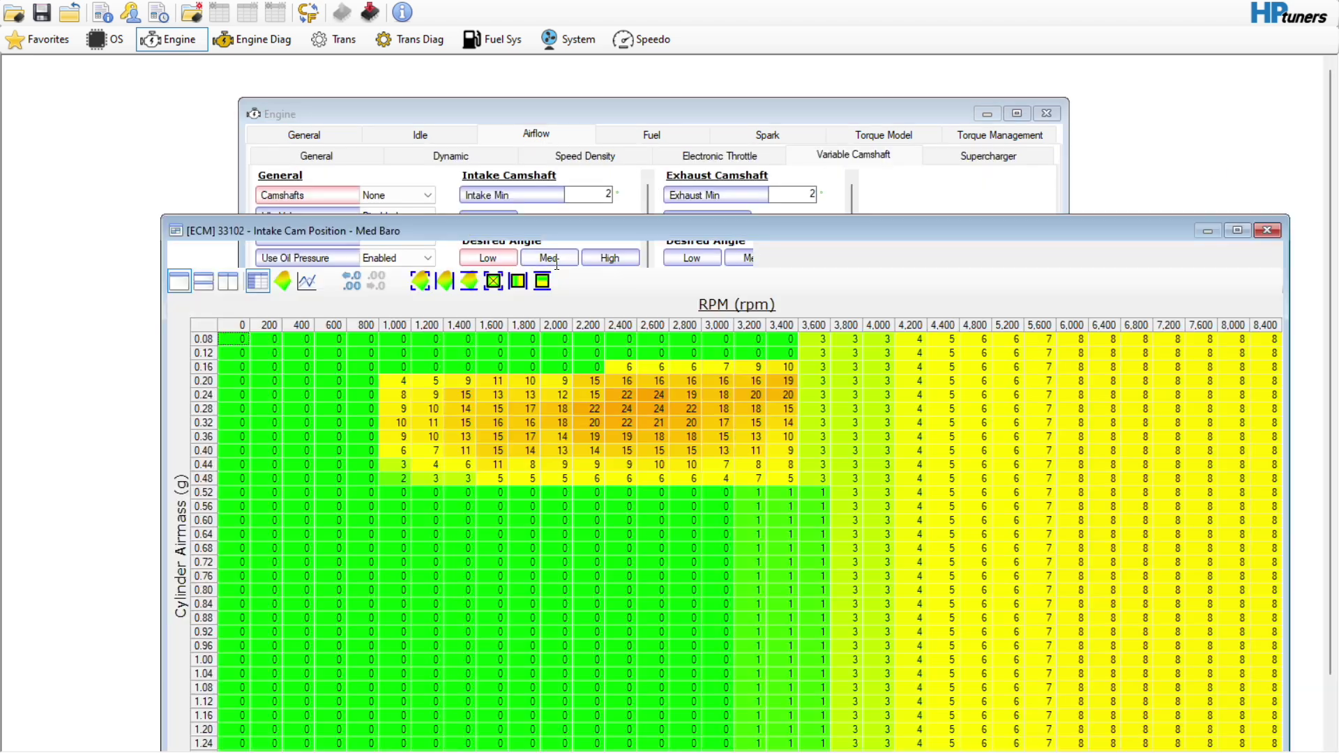
- Zero out the entire medium-baro intake cam desired angle table and close it
{"action": "left_click", "coordinate": [550, 259]}
{"action": "left_click", "coordinate": [204, 325]}
{"action": "type", "text": "0"}
{"action": "left_click", "coordinate": [474, 253]}
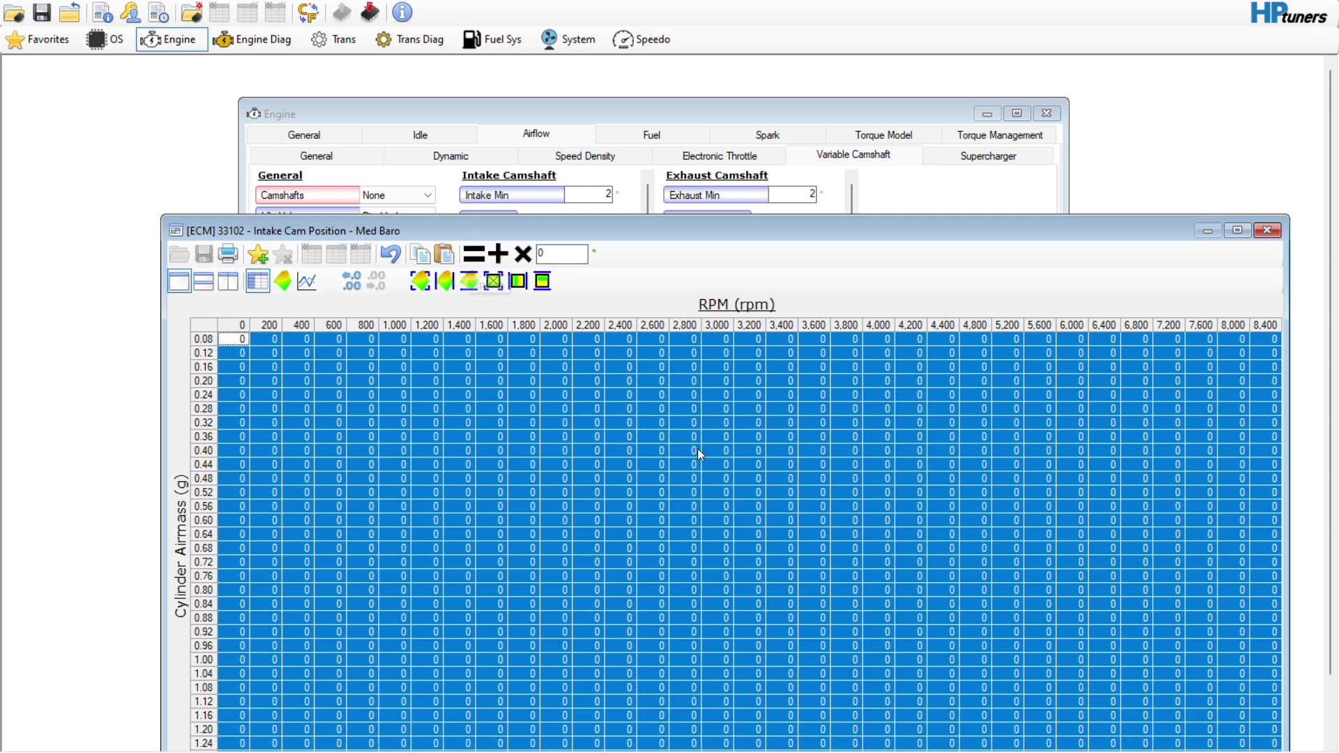
{"action": "left_click", "coordinate": [685, 450]}
{"action": "left_click", "coordinate": [1267, 231]}
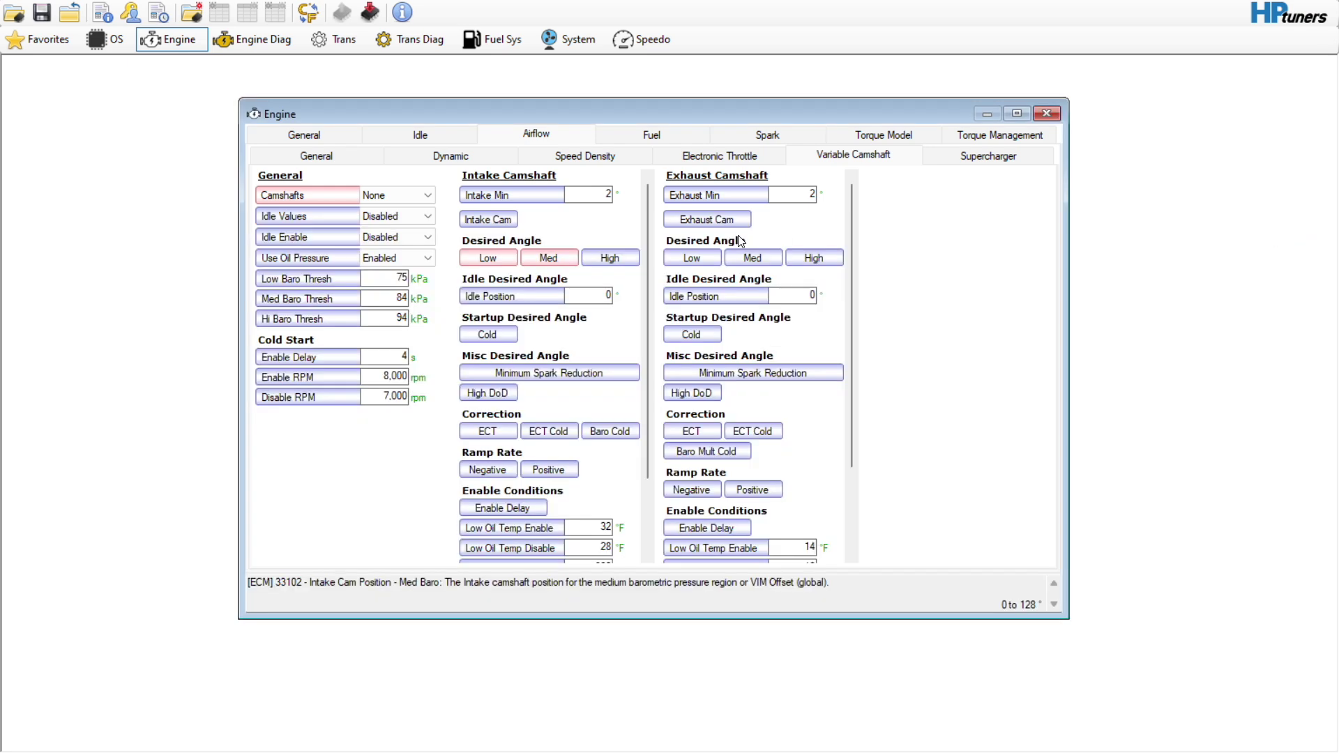
- Fill the whole high-baro intake cam desired angle table with 0 and close it
{"action": "left_click", "coordinate": [609, 257]}
{"action": "left_click", "coordinate": [224, 347]}
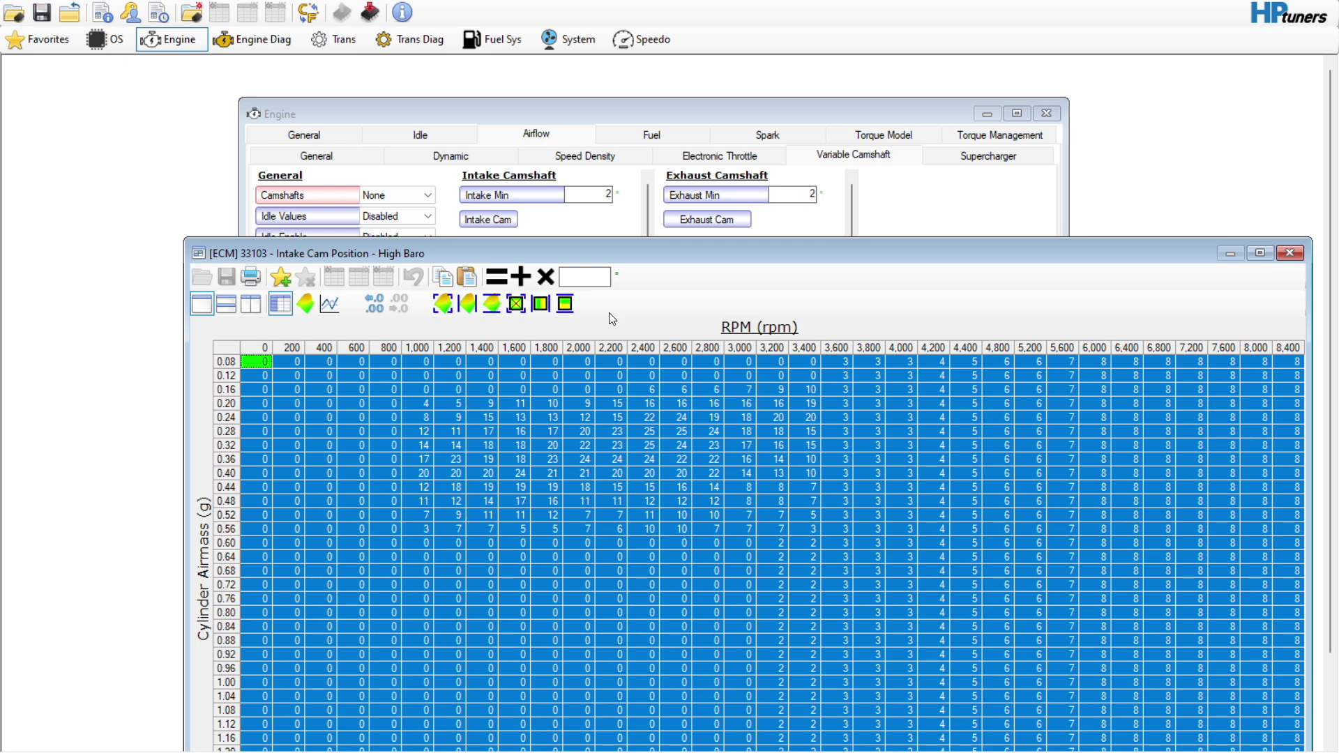
{"action": "type", "text": "0"}
{"action": "left_click", "coordinate": [495, 277]}
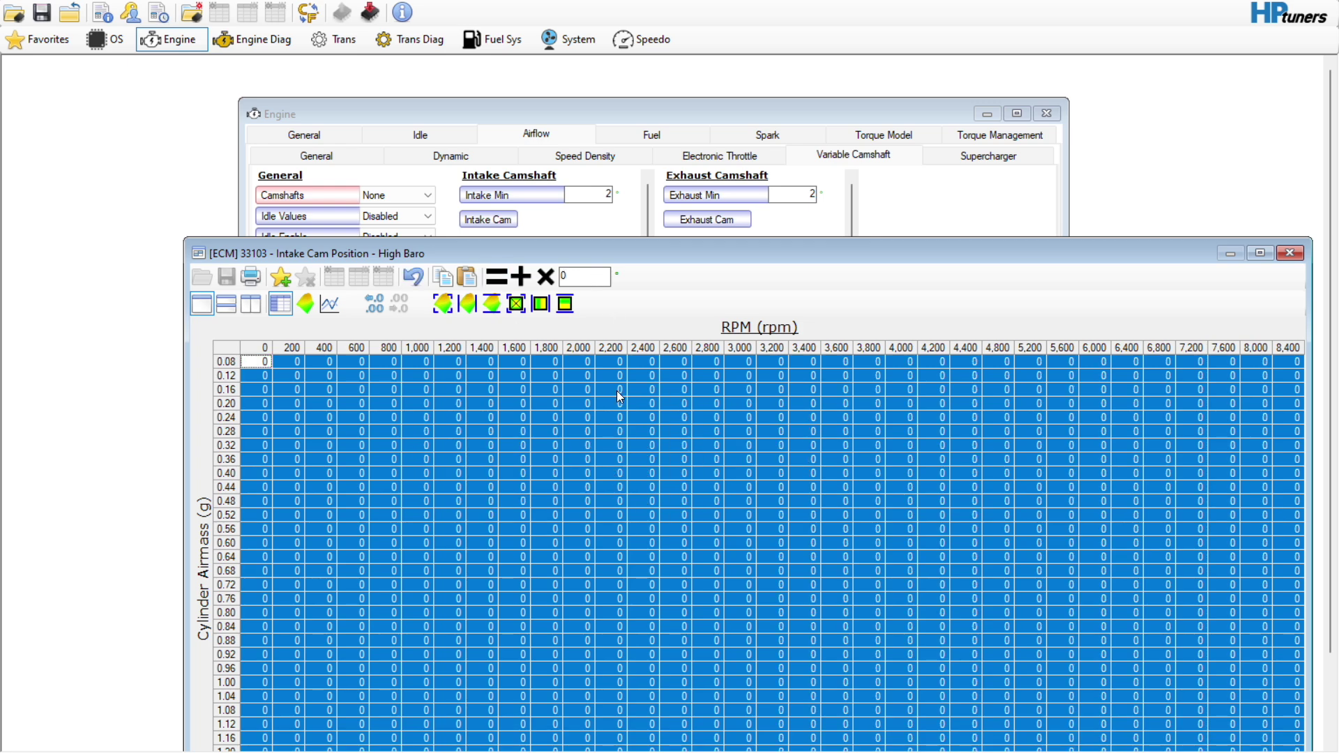
{"action": "left_click", "coordinate": [616, 389]}
{"action": "left_click", "coordinate": [1289, 252]}
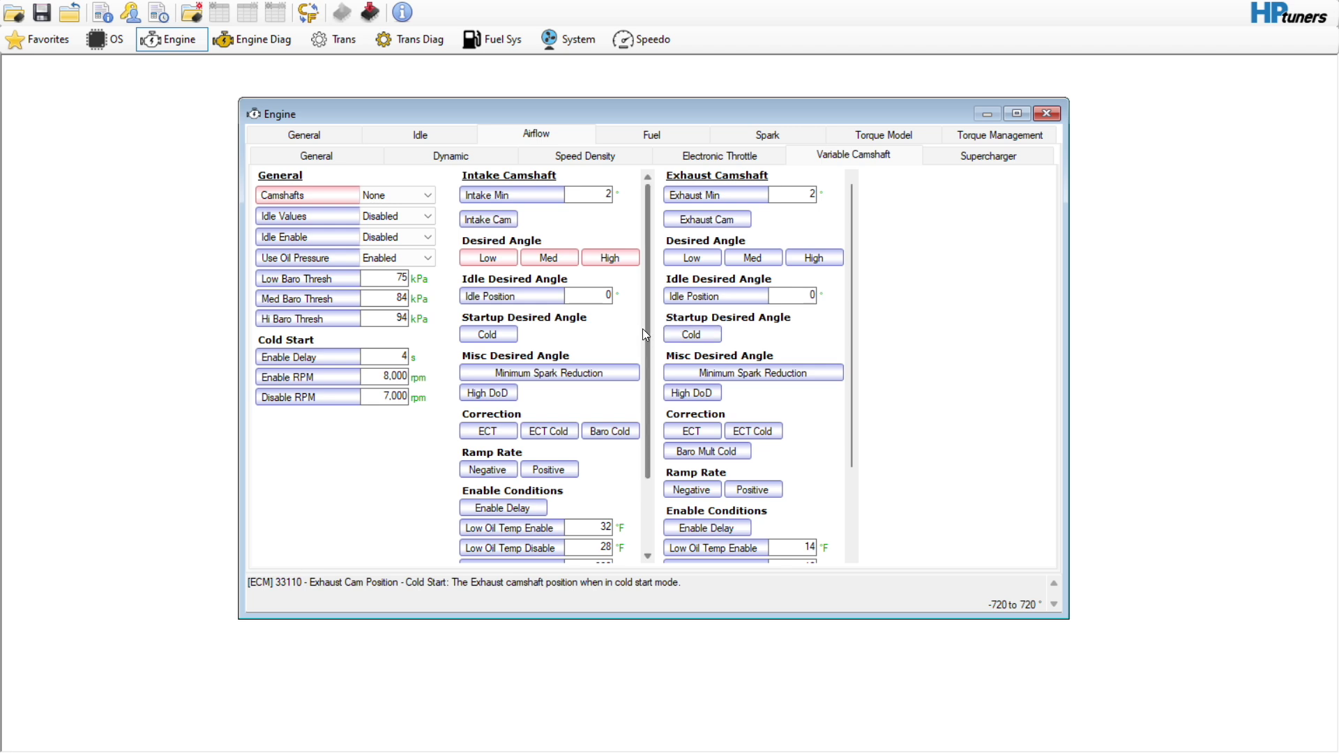
- Check the supercharger airflow settings and the Stoich AFR table in the general fuel settings
{"action": "mouse_move", "coordinate": [643, 328]}
{"action": "left_mouse_down"}
{"action": "mouse_move", "coordinate": [640, 436]}
{"action": "mouse_move", "coordinate": [641, 329]}
{"action": "left_mouse_up"}
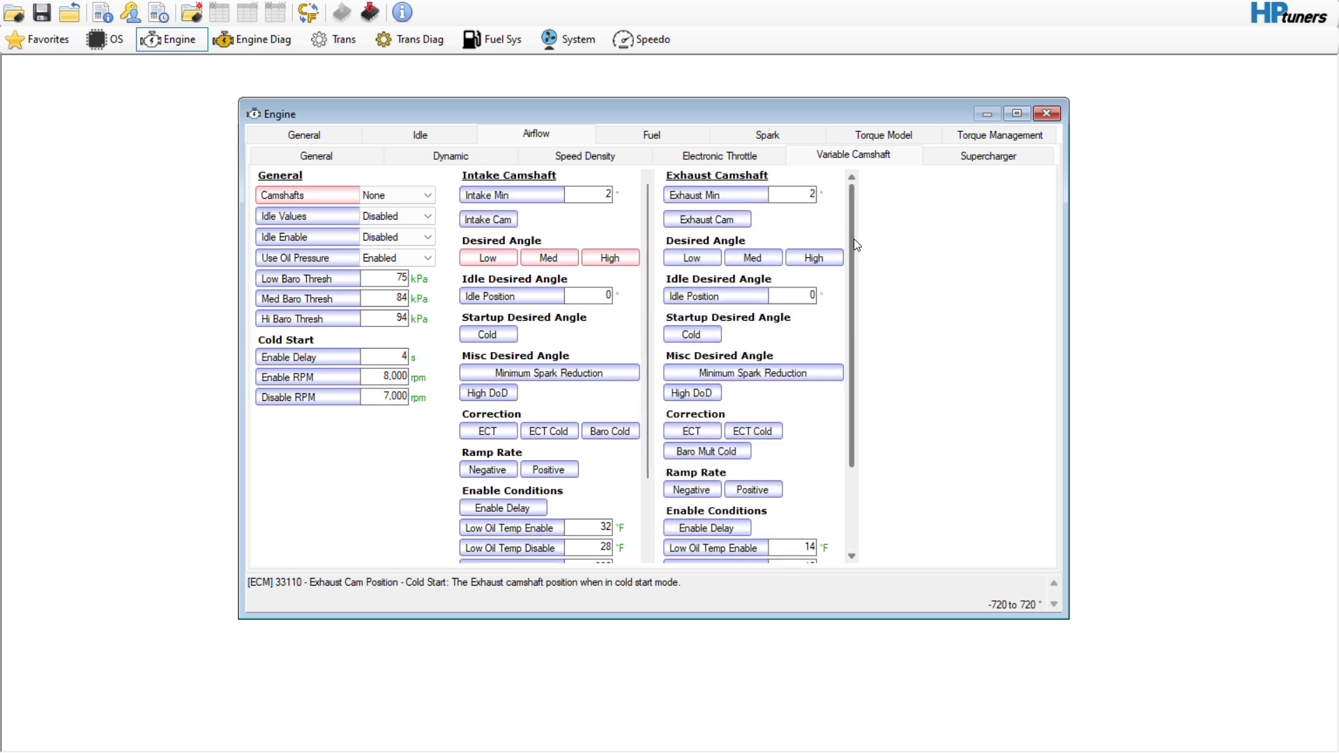
{"action": "left_click", "coordinate": [982, 159]}
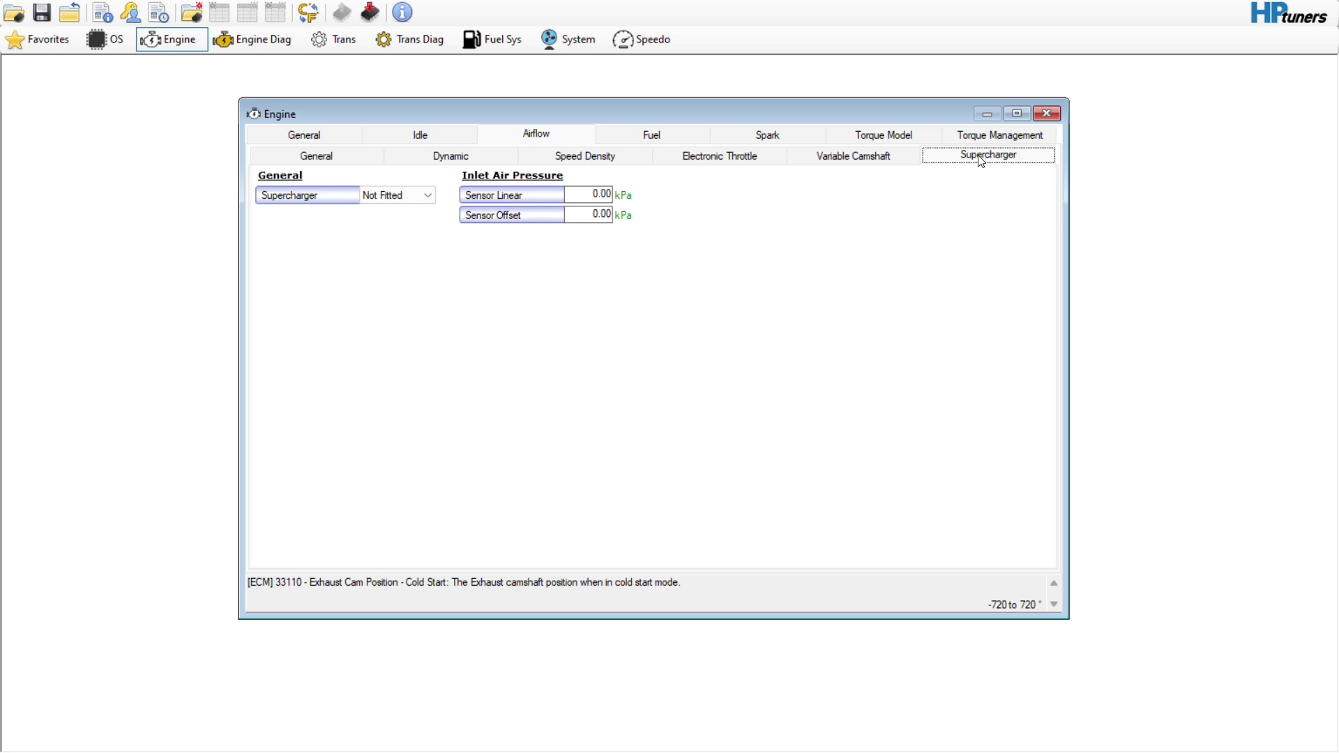
{"action": "left_click", "coordinate": [649, 141]}
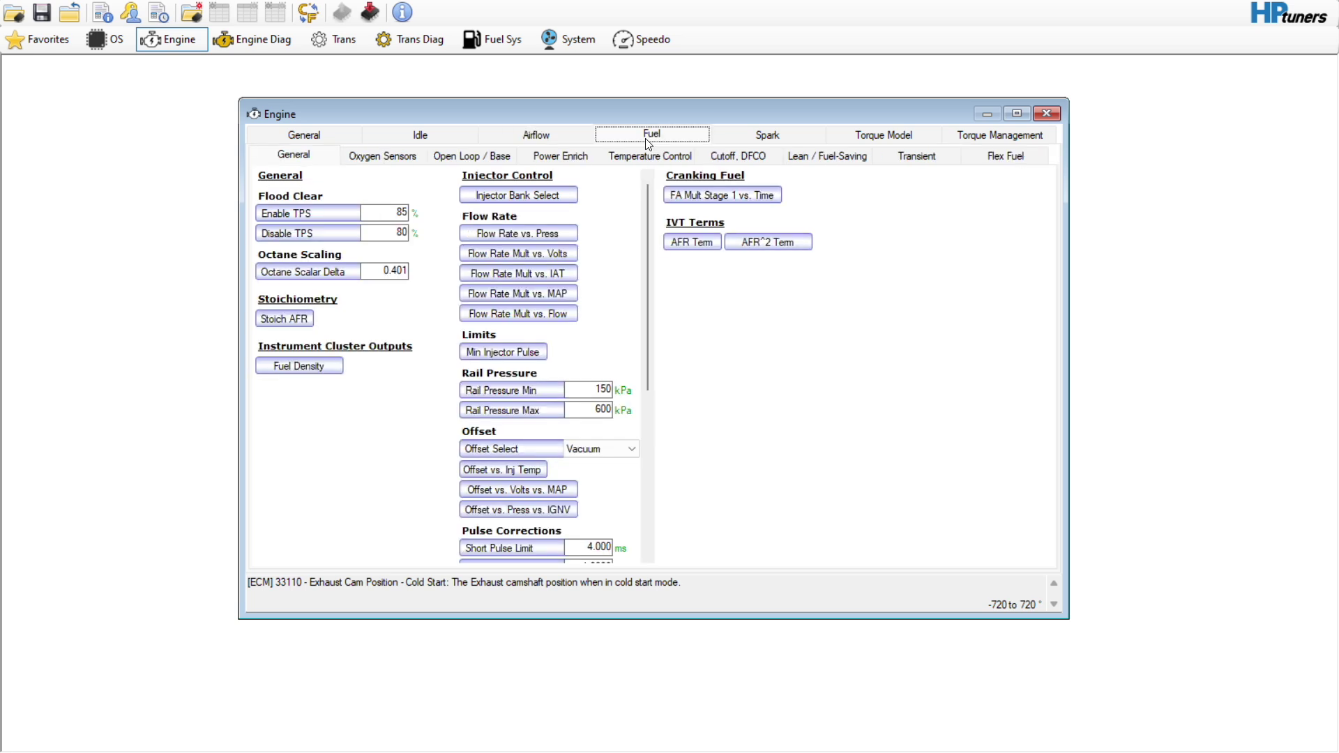
{"action": "left_click", "coordinate": [291, 320]}
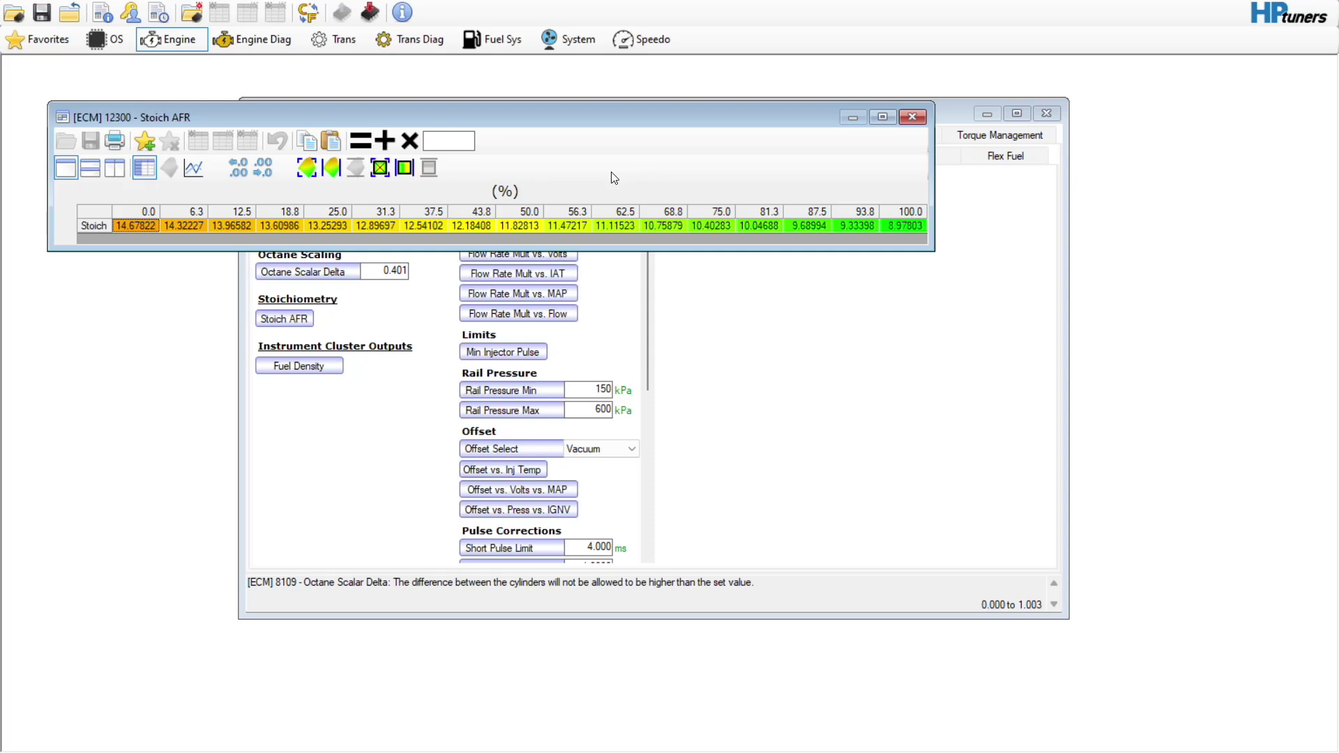
{"action": "left_click", "coordinate": [913, 118]}
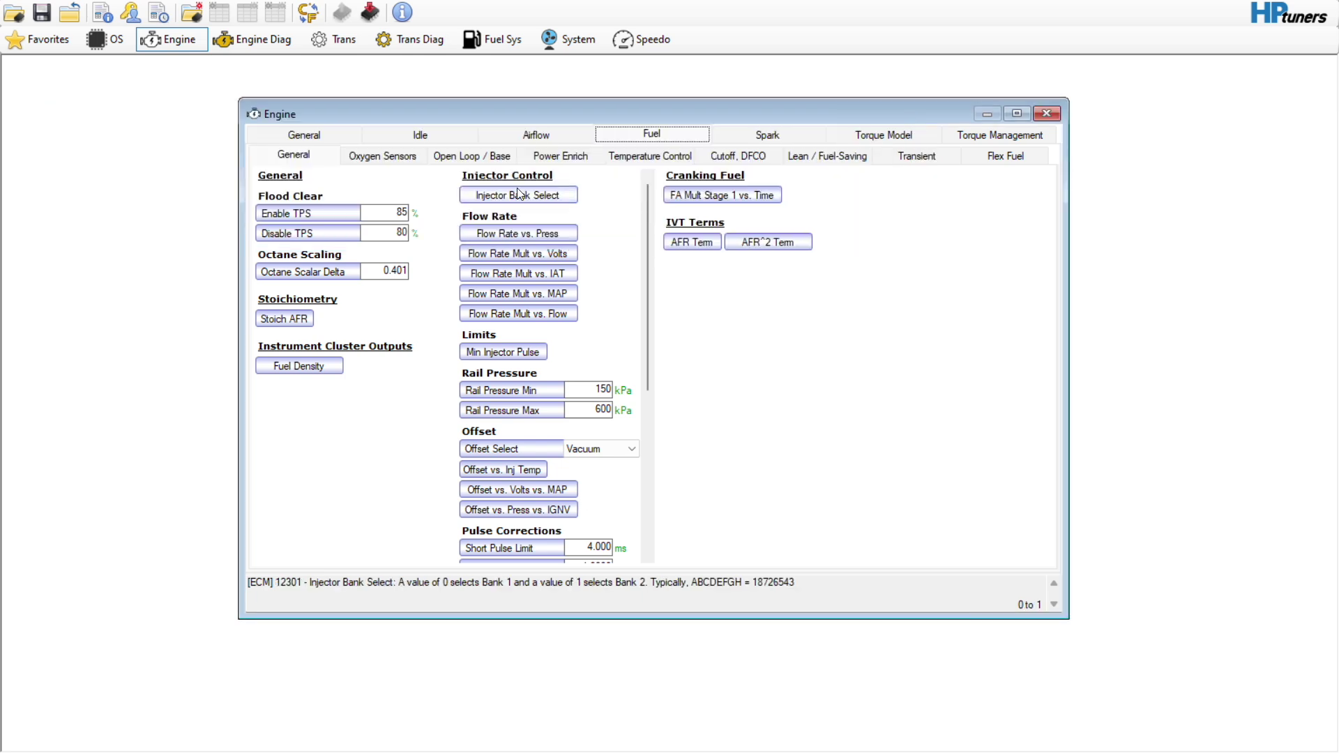
- Set Enrich Desoot Mode to Disable in the general fuel settings
{"action": "scroll", "coordinate": [642, 270], "scroll_direction": "down", "scroll_amount": 5}
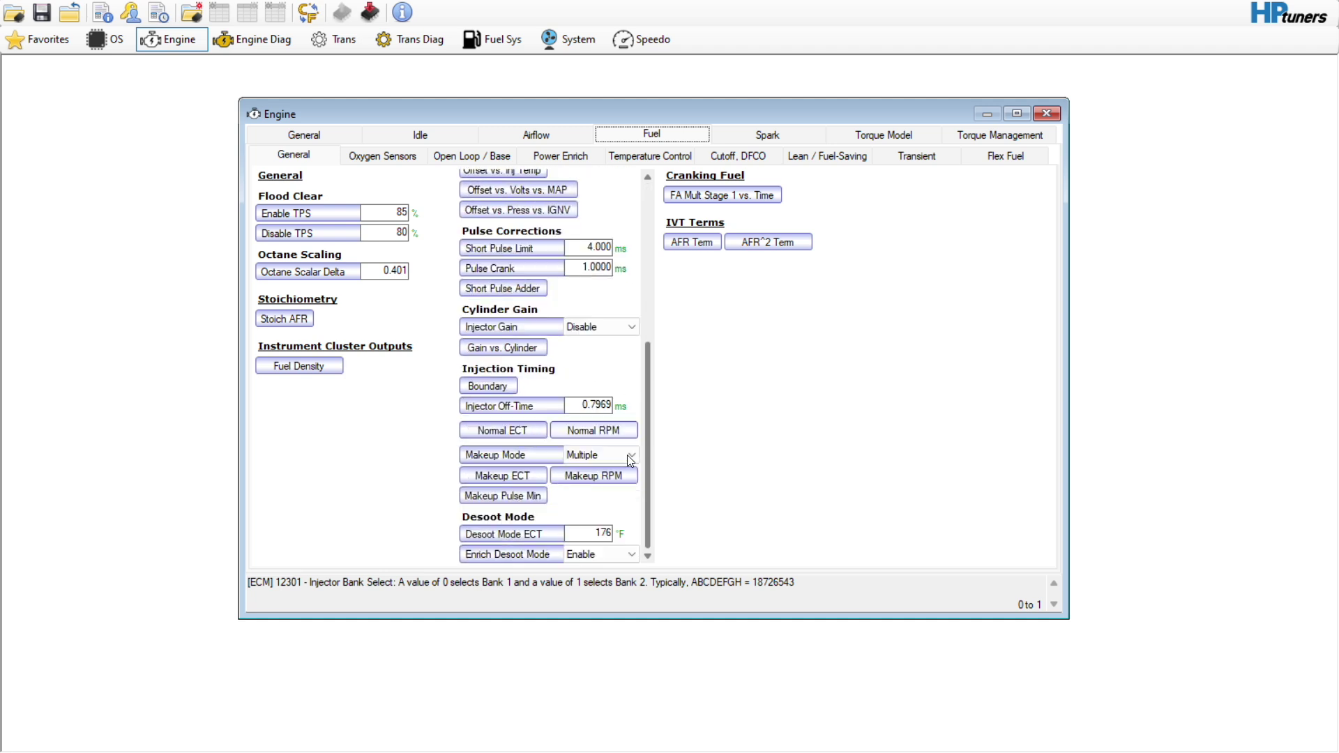
{"action": "left_click", "coordinate": [591, 556]}
{"action": "left_click", "coordinate": [584, 568]}
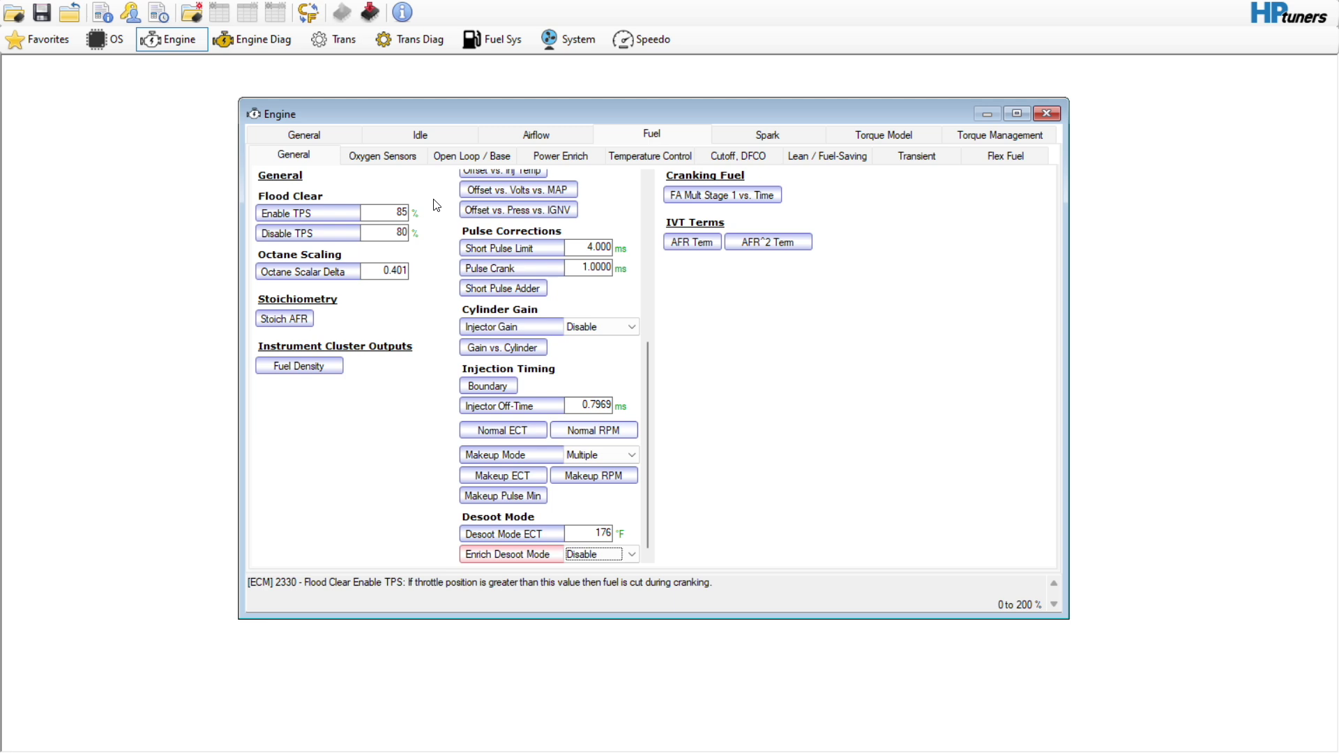
- Set the long term fuel trim Min ECT to 400 °F and Max ECT to 1 °F in the oxygen sensor settings
{"action": "left_click", "coordinate": [405, 158]}
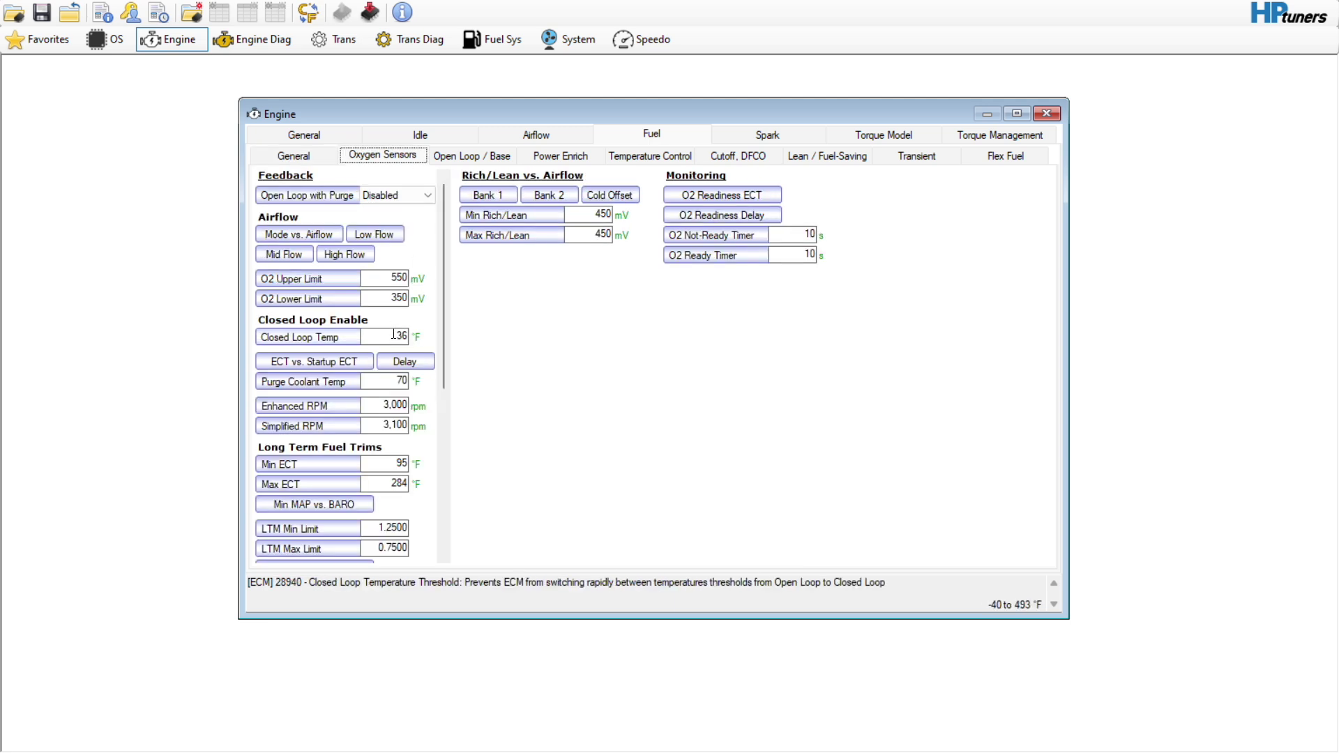
{"action": "left_click", "coordinate": [388, 465]}
{"action": "left_click_drag", "start_coordinate": [388, 465], "coordinate": [436, 476]}
{"action": "type", "text": "400"}
{"action": "key", "text": "Tab"}
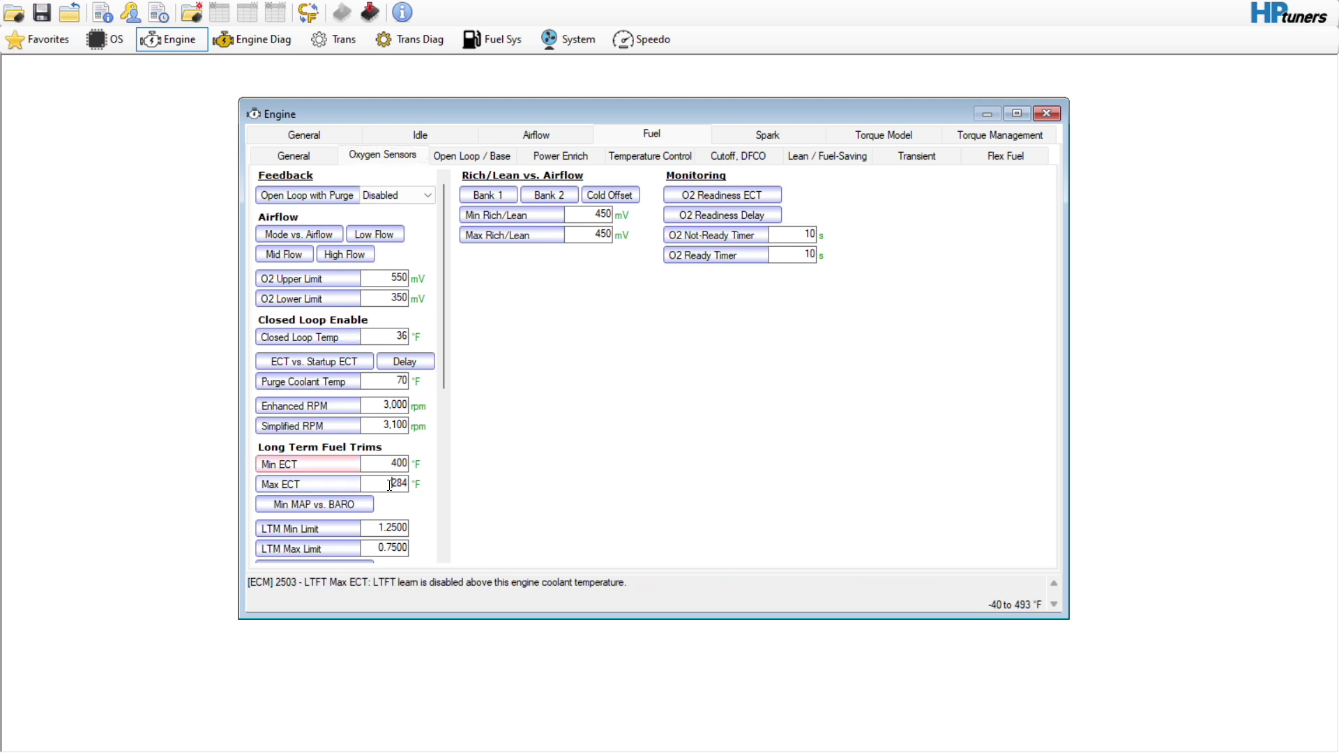
{"action": "type", "text": "1"}
- Set all cells of the long term fuel trim Min MAP vs. Baro table to 255 kPa and close it
{"action": "left_click", "coordinate": [314, 504]}
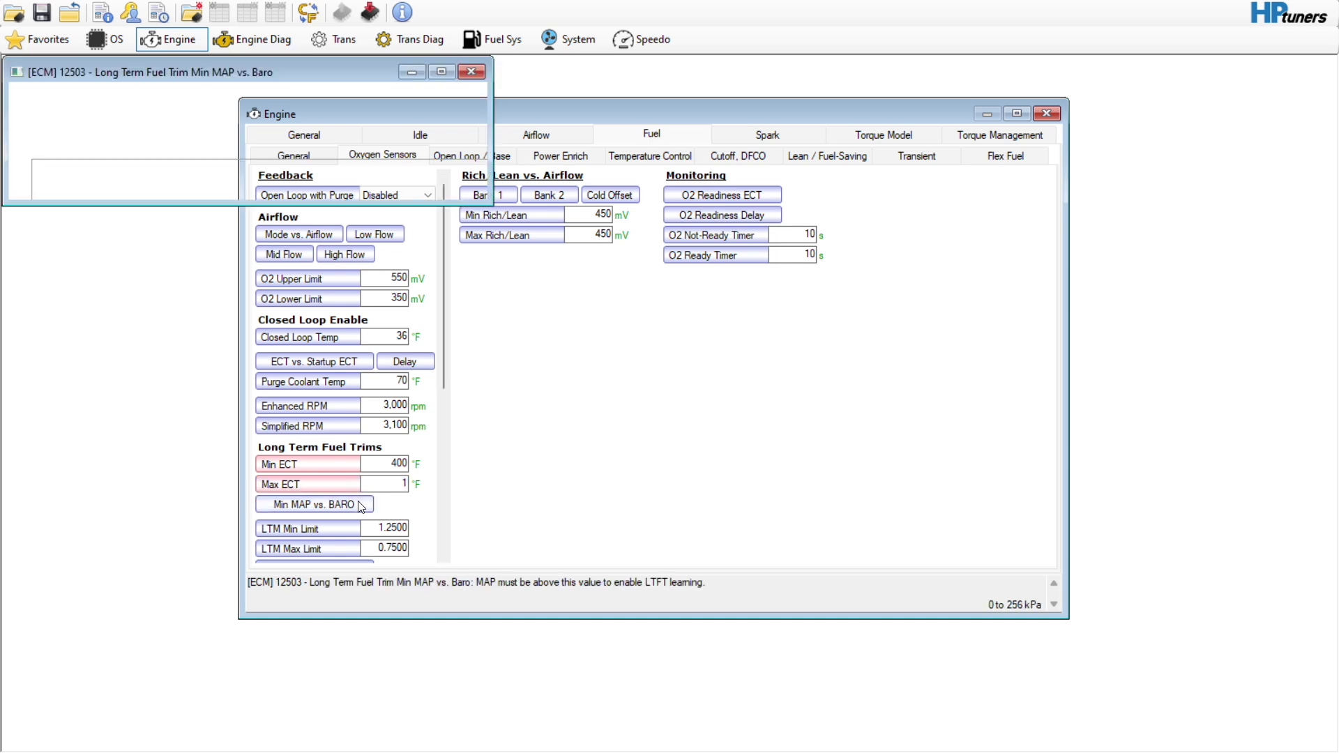
{"action": "left_click", "coordinate": [68, 174]}
{"action": "left_click", "coordinate": [410, 98]}
{"action": "type", "text": "255"}
{"action": "key", "text": "Return"}
{"action": "left_click", "coordinate": [282, 180]}
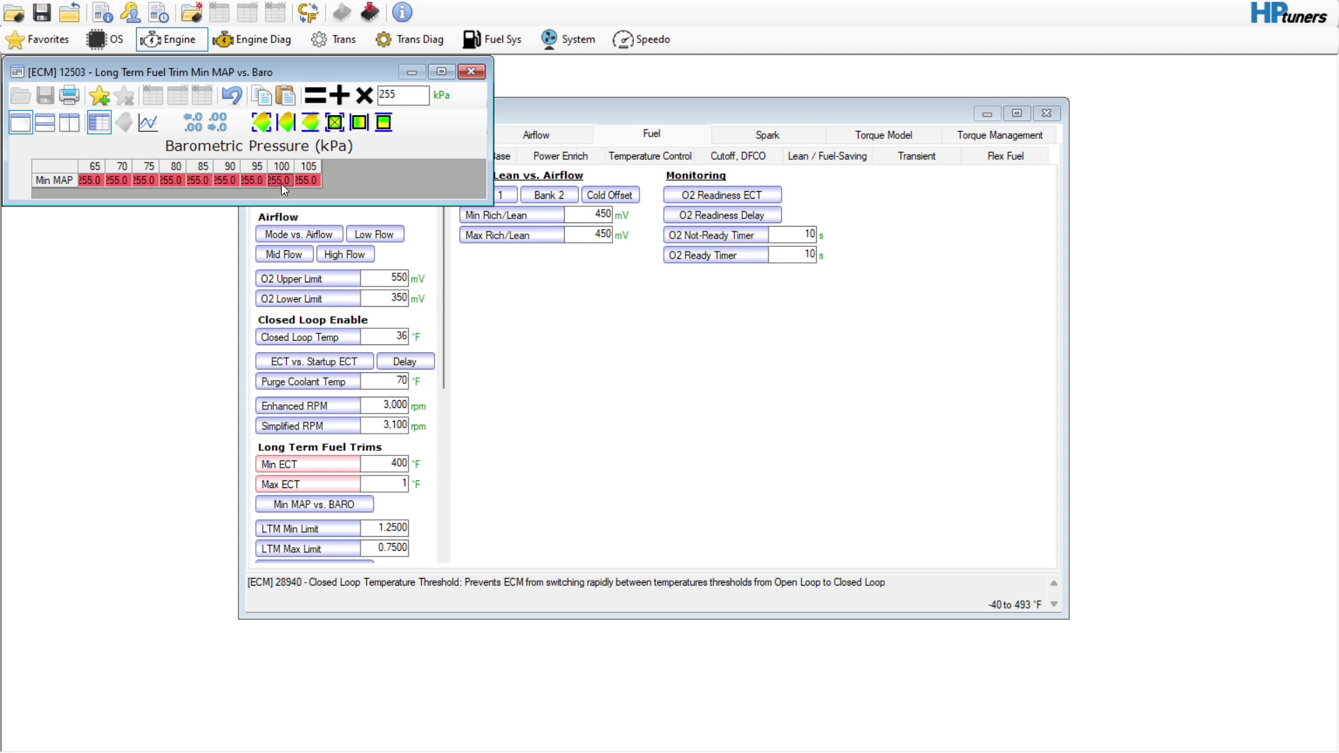
{"action": "left_click", "coordinate": [480, 73]}
- Review the remaining oxygen sensor settings and the in-gear gasoline open loop EQ ratio table
{"action": "scroll", "coordinate": [435, 348], "scroll_direction": "down", "scroll_amount": 3}
{"action": "scroll", "coordinate": [435, 348], "scroll_direction": "down", "scroll_amount": 2}
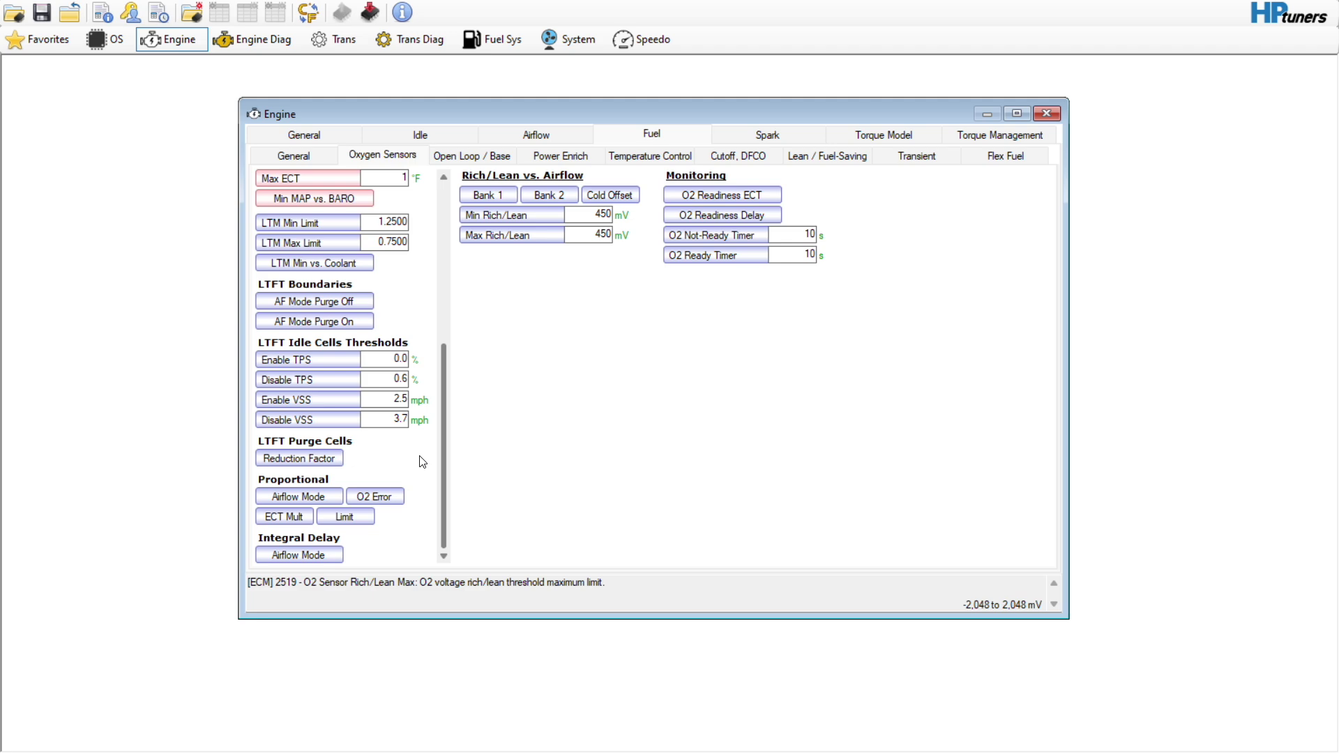
{"action": "scroll", "coordinate": [421, 461], "scroll_direction": "up", "scroll_amount": 5}
{"action": "left_click", "coordinate": [477, 156]}
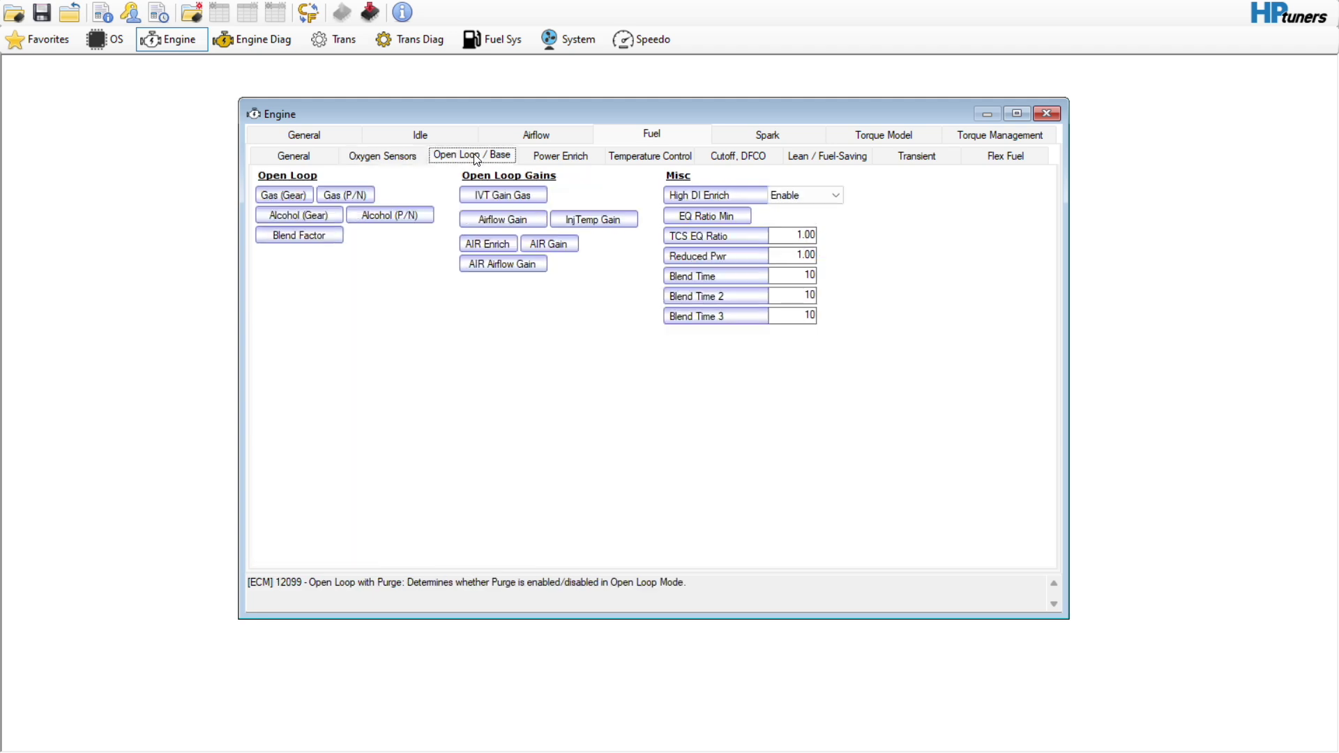
{"action": "left_click", "coordinate": [291, 196]}
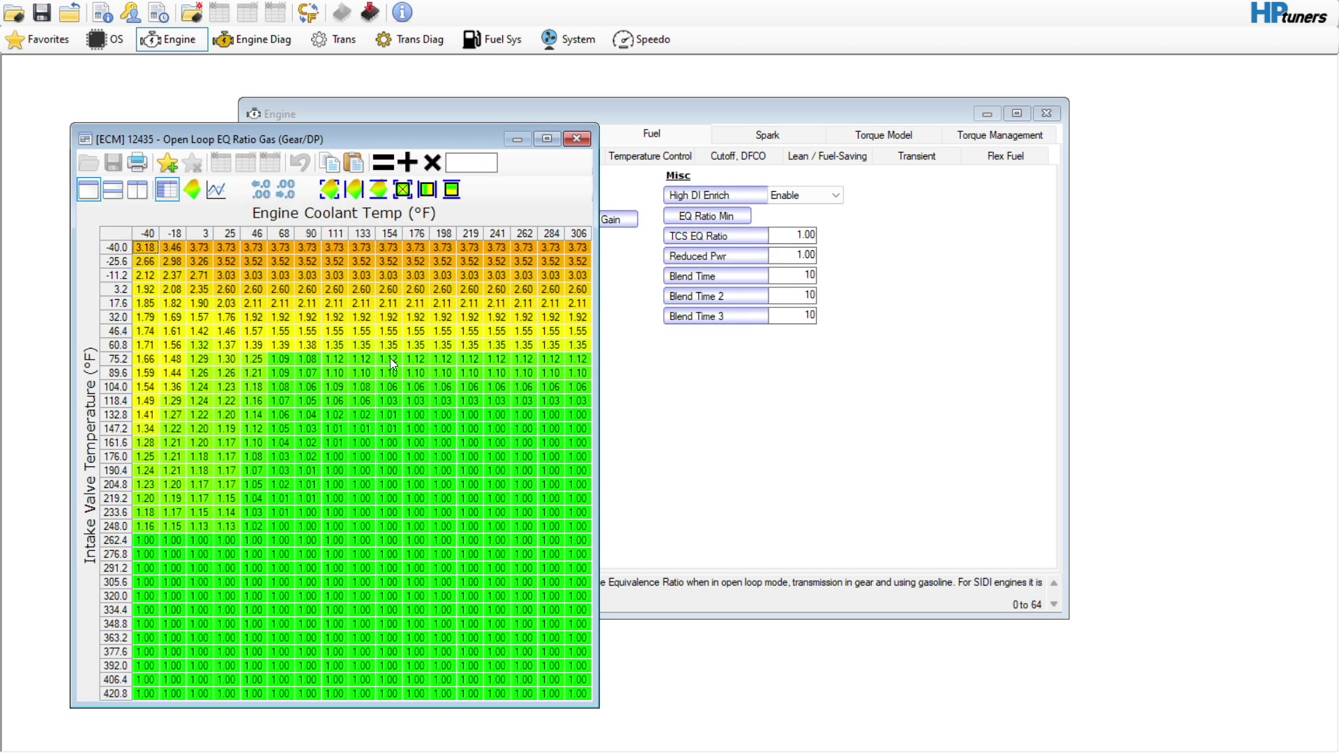
{"action": "left_click", "coordinate": [578, 138]}
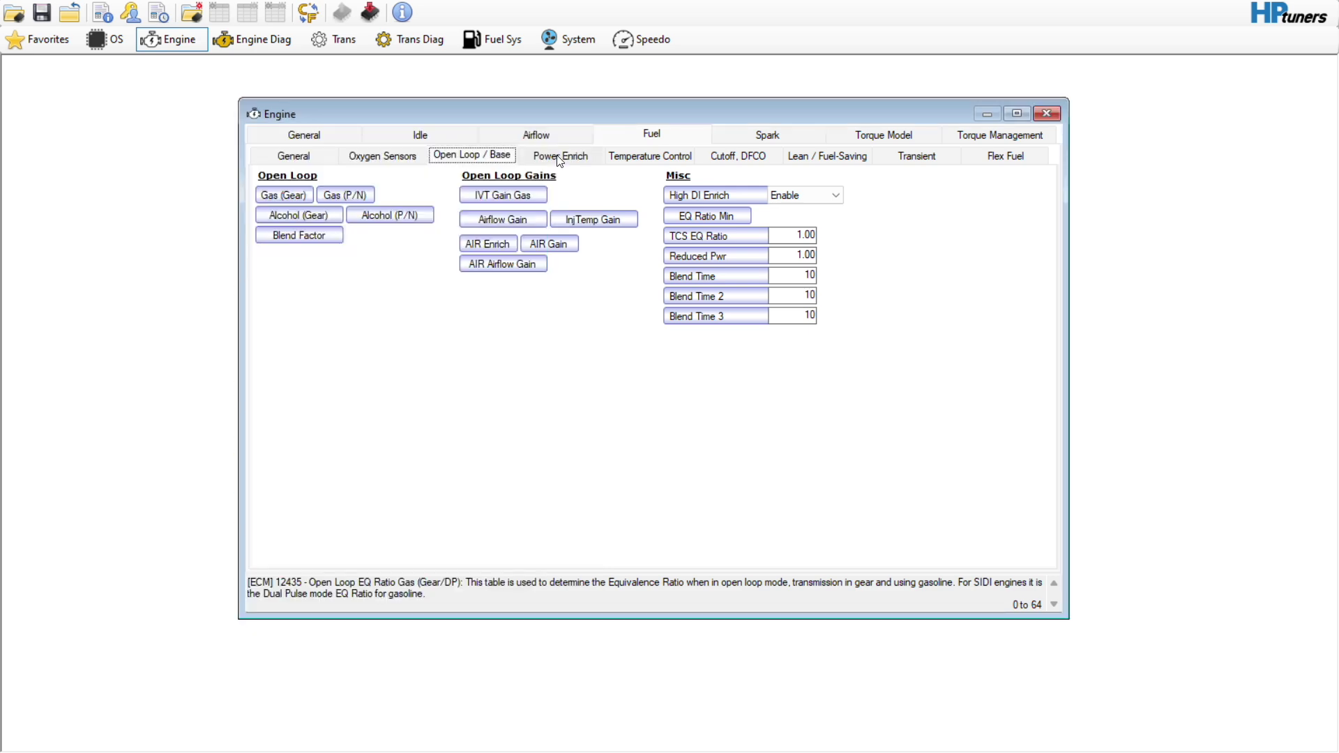
- Set the power enrichment Min MAP to 65 kPa
{"action": "left_click", "coordinate": [560, 156]}
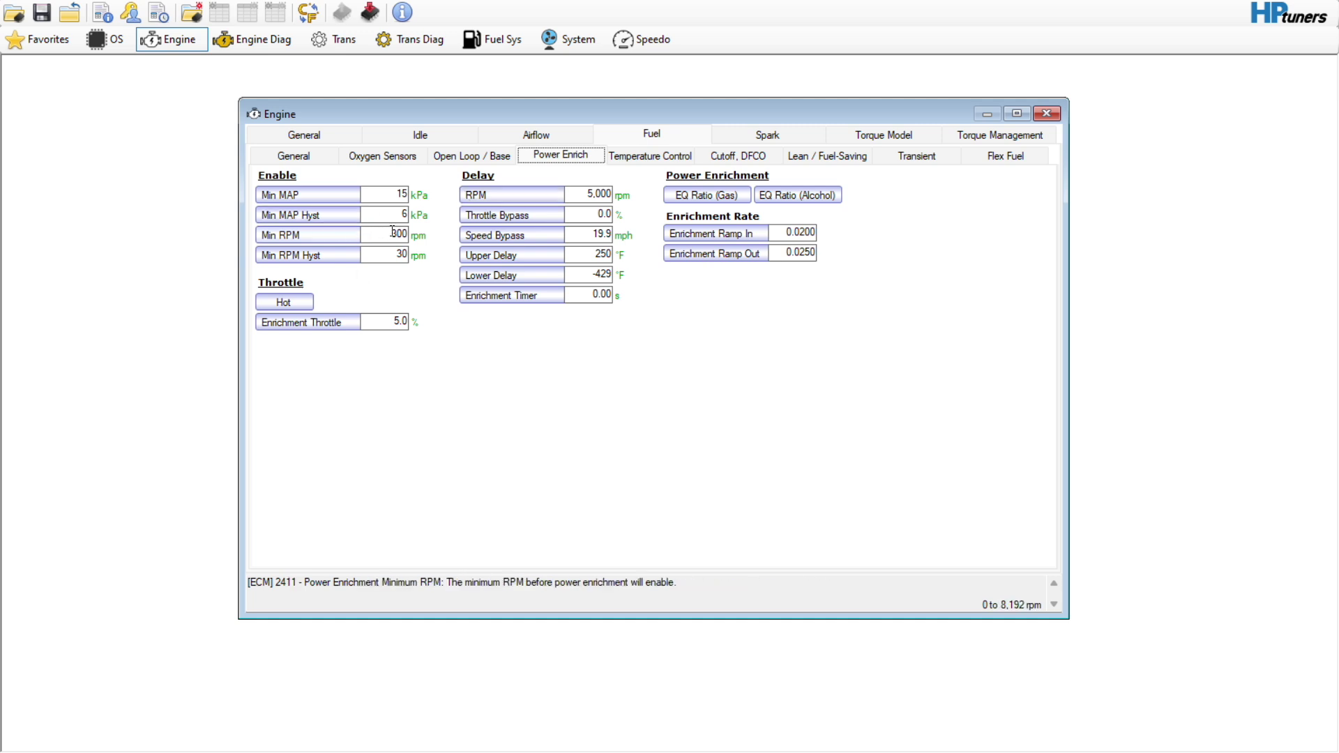
{"action": "left_click", "coordinate": [388, 195]}
{"action": "double_click", "coordinate": [388, 195]}
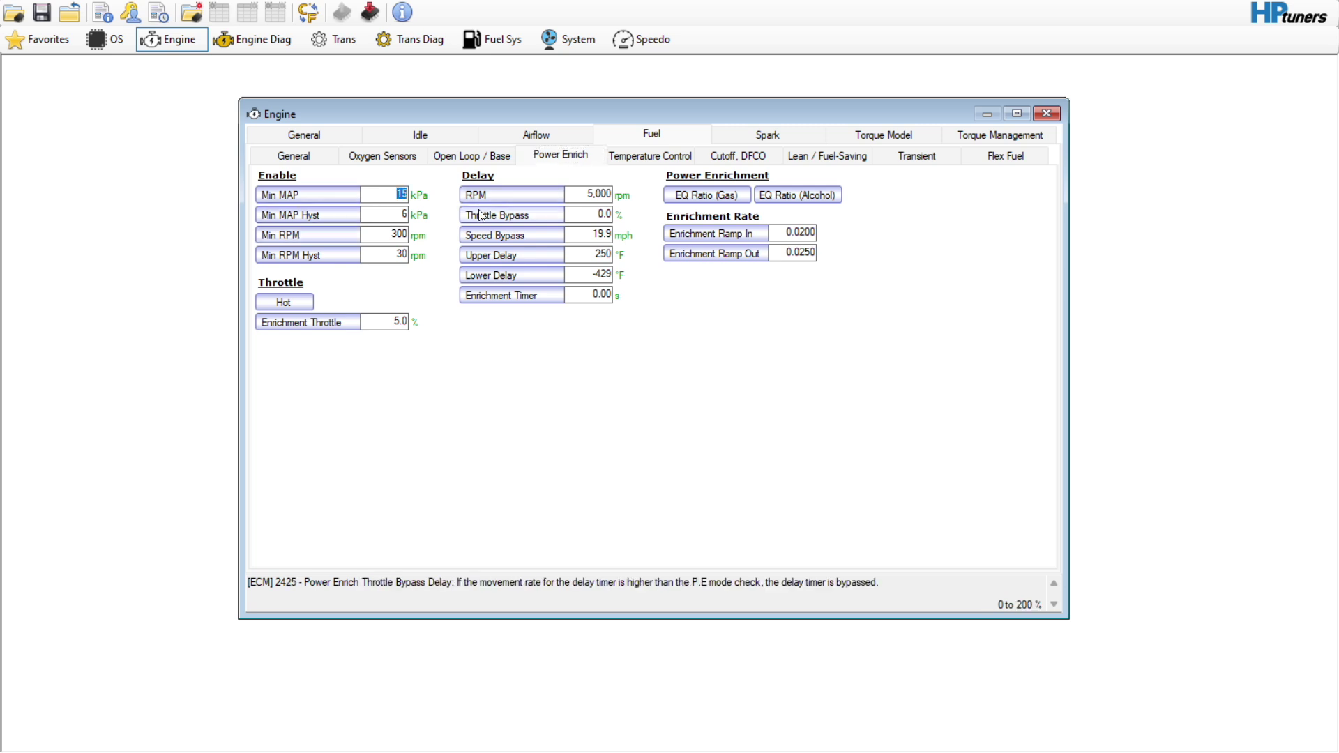
{"action": "type", "text": "65"}
{"action": "key", "text": "Return"}
- In the hot power enrich TPS threshold table, set 5,000 to 8,000 rpm to 10% and interpolate the cells between 2,000 and 5,000 rpm
{"action": "left_click", "coordinate": [299, 303]}
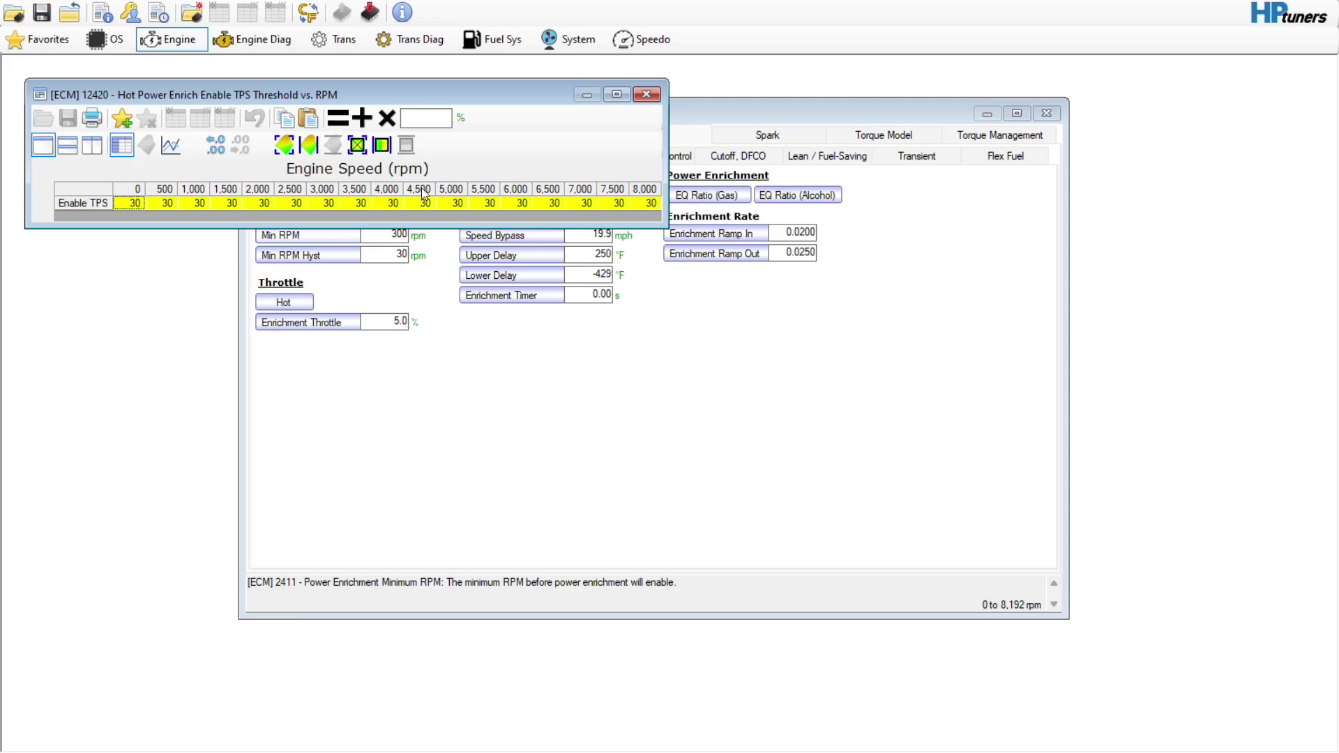
{"action": "left_click", "coordinate": [457, 200]}
{"action": "key", "text": "shift+End"}
{"action": "left_click", "coordinate": [432, 113]}
{"action": "type", "text": "10"}
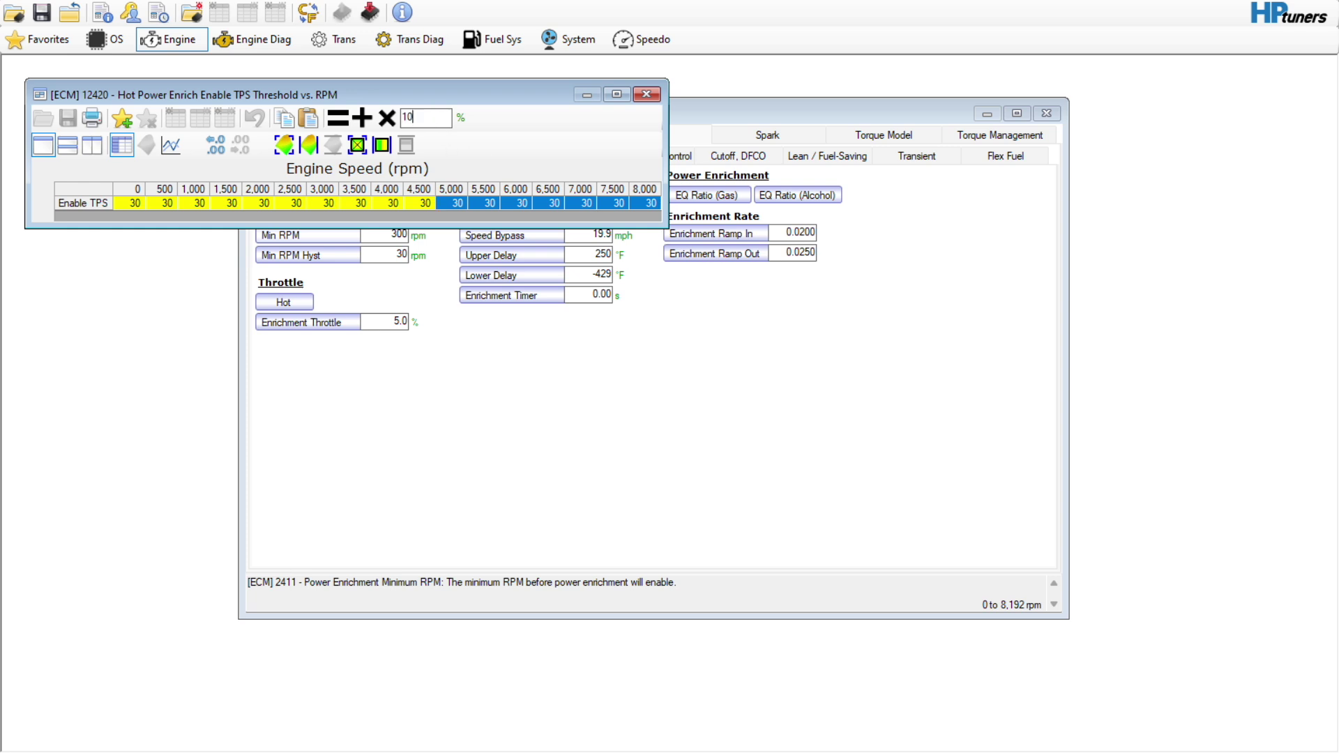
{"action": "left_click", "coordinate": [338, 117]}
{"action": "left_click_drag", "start_coordinate": [263, 203], "coordinate": [434, 216]}
{"action": "left_click", "coordinate": [382, 147]}
{"action": "left_click", "coordinate": [375, 205]}
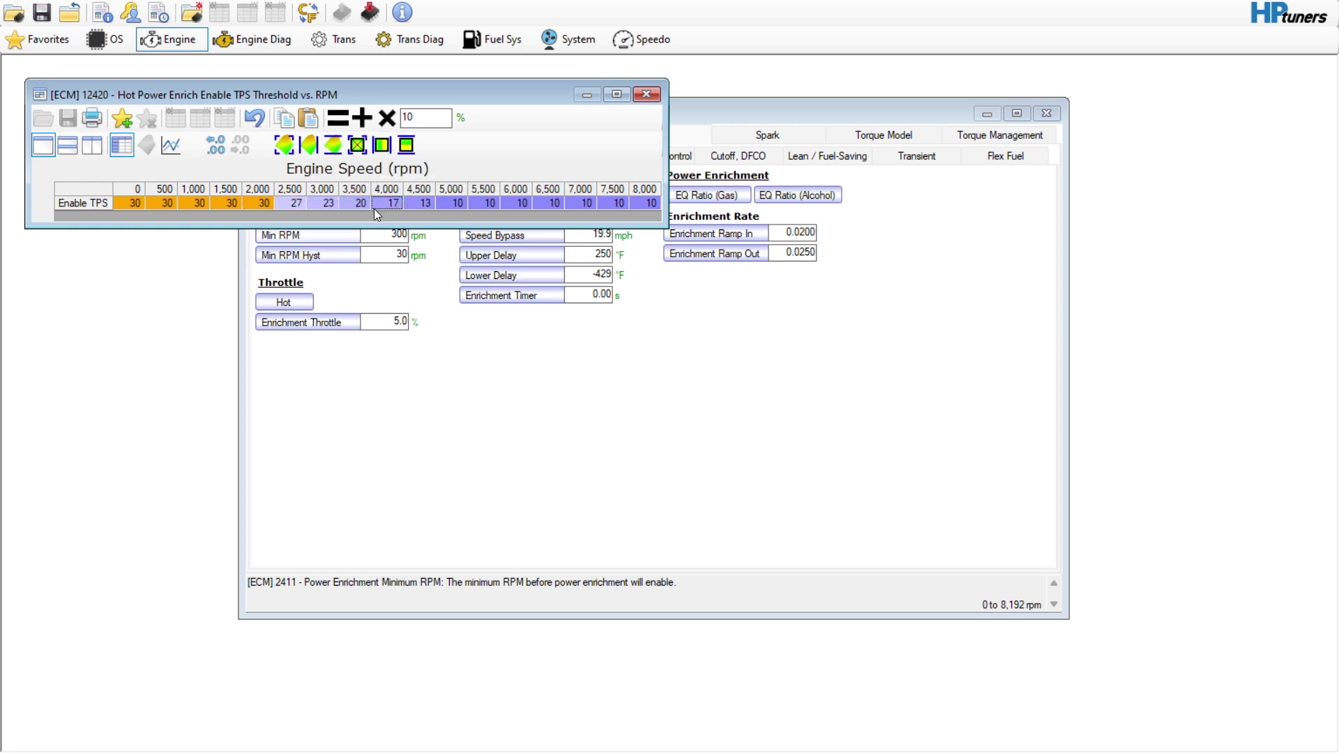
{"action": "left_click", "coordinate": [646, 94]}
- Set the power enrichment delay RPM to 800 and the Enrichment Ramp In rate to 1.3
{"action": "left_click", "coordinate": [580, 197]}
{"action": "key", "text": "ctrl+a"}
{"action": "type", "text": "800"}
{"action": "double_click", "coordinate": [794, 232]}
{"action": "type", "text": "1.3"}
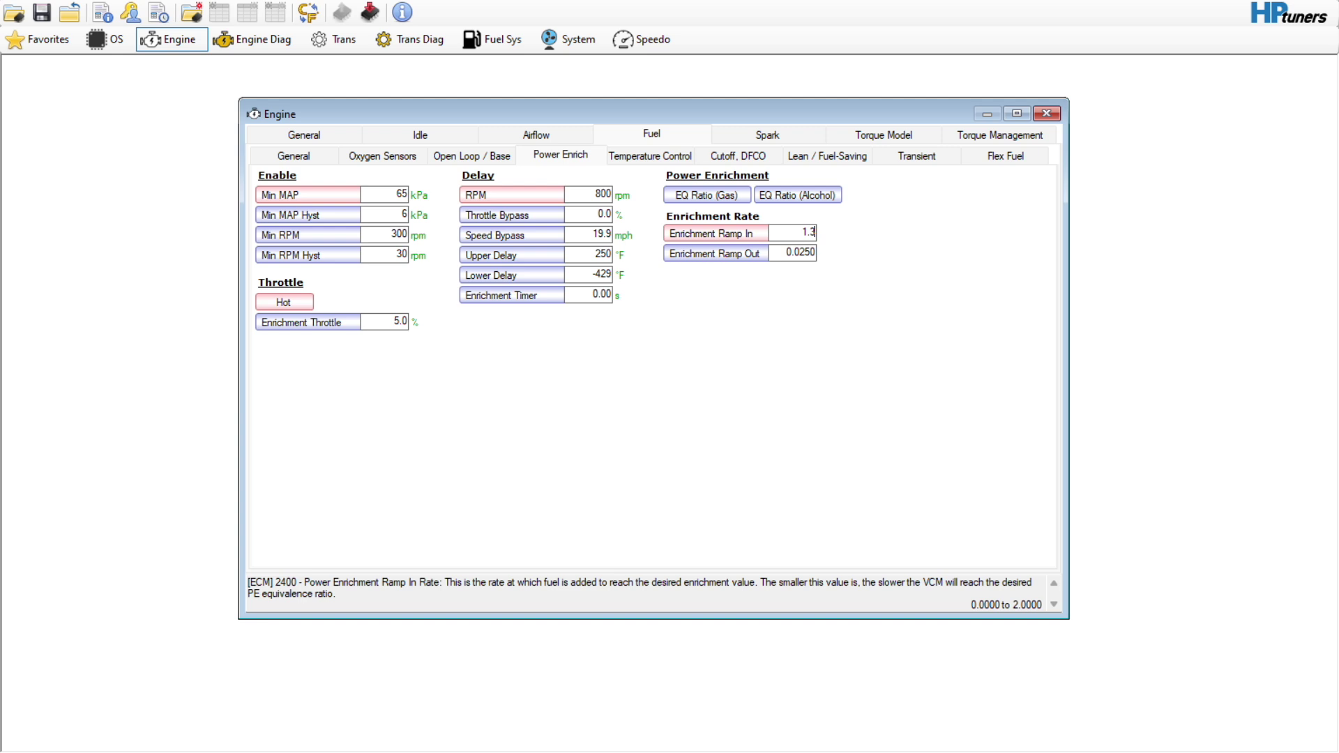
- Show the gasoline power enrich EQ ratio table split with its graph, set every cell to 1.176, and close it
{"action": "left_click", "coordinate": [707, 195]}
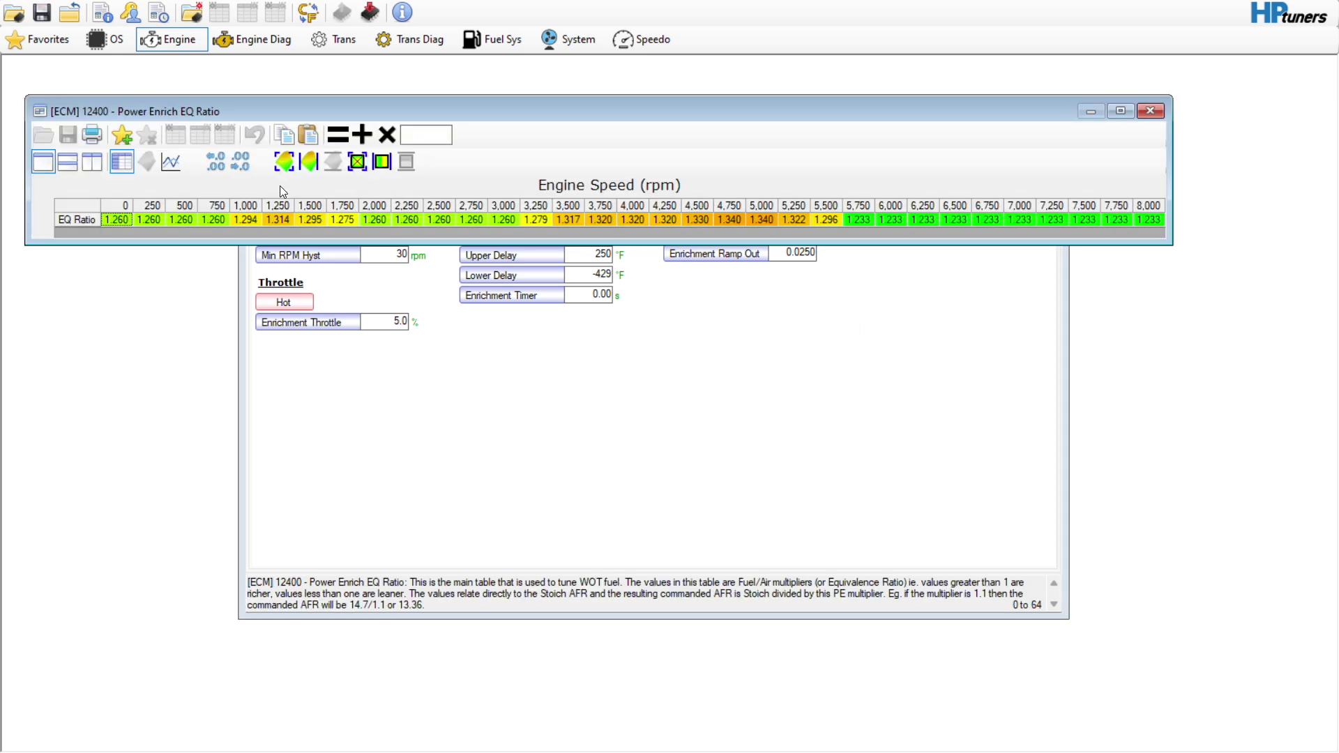
{"action": "left_click", "coordinate": [170, 163]}
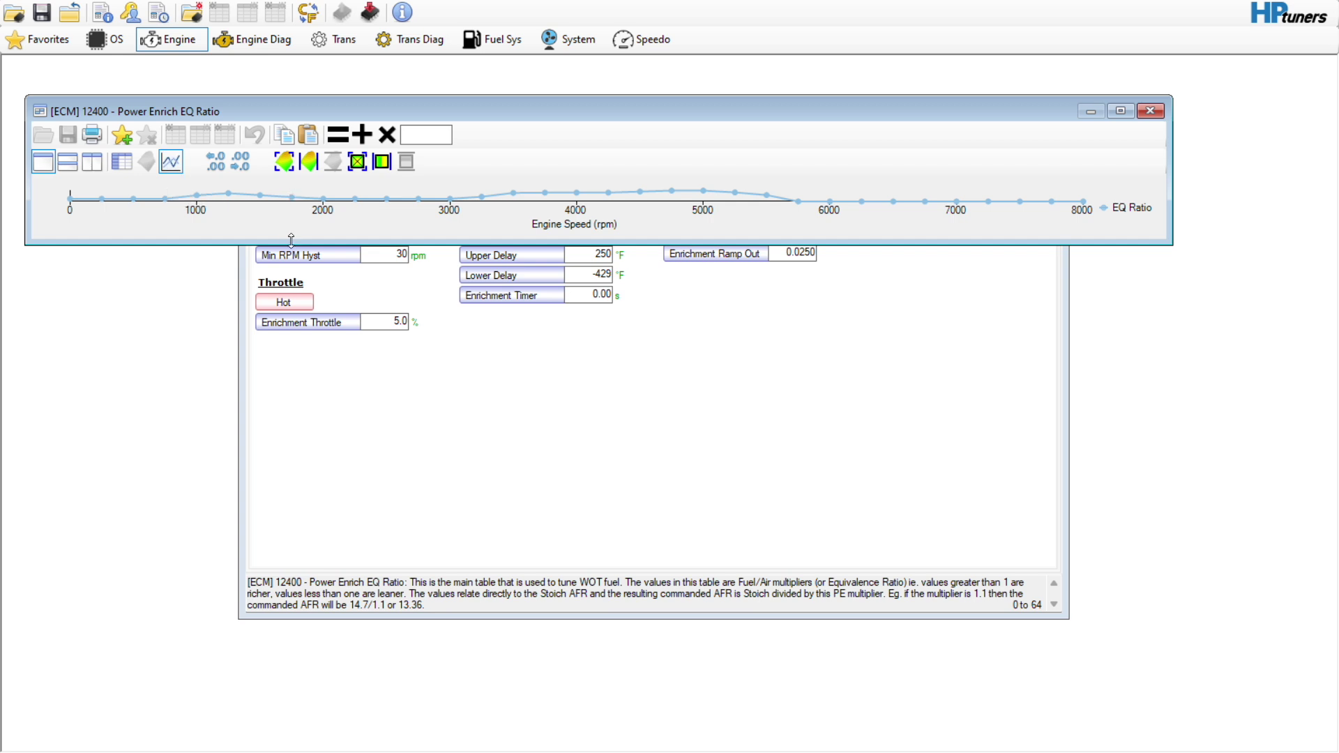
{"action": "left_click_drag", "start_coordinate": [370, 244], "coordinate": [370, 407]}
{"action": "left_click", "coordinate": [67, 162]}
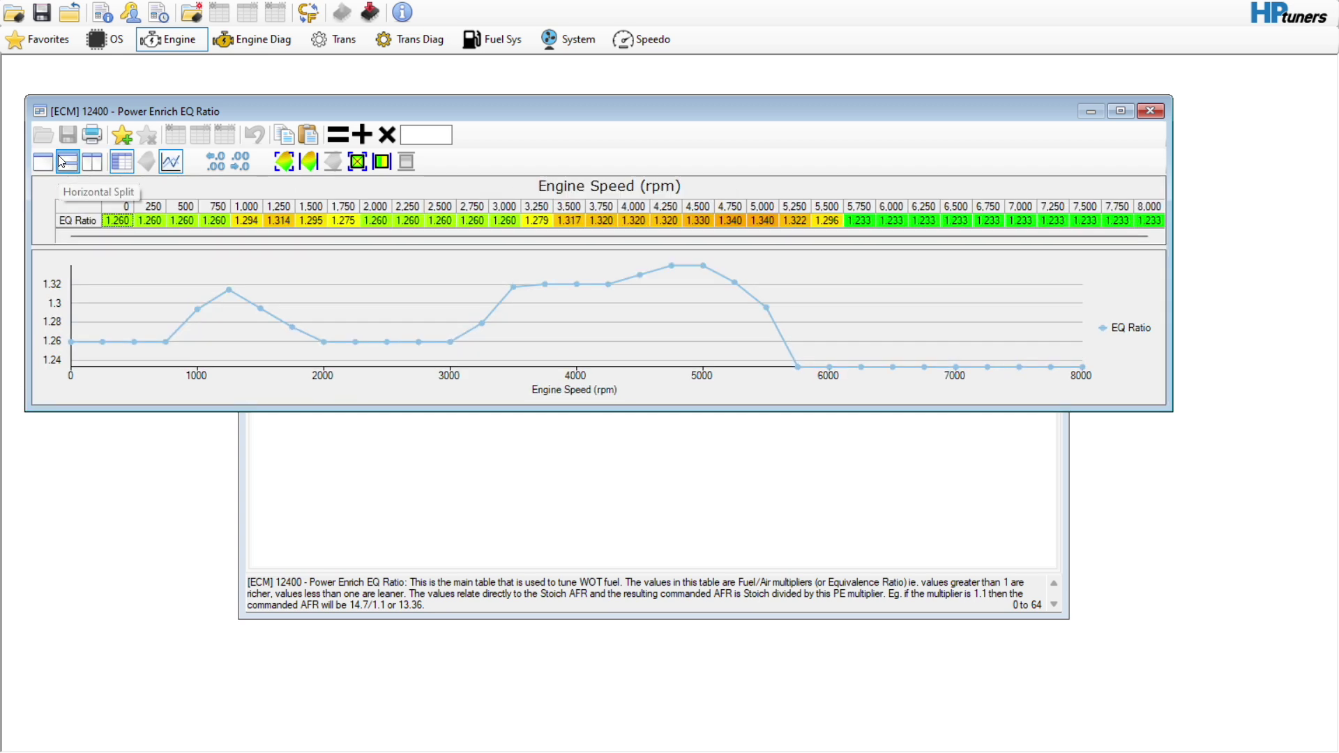
{"action": "left_click", "coordinate": [97, 205]}
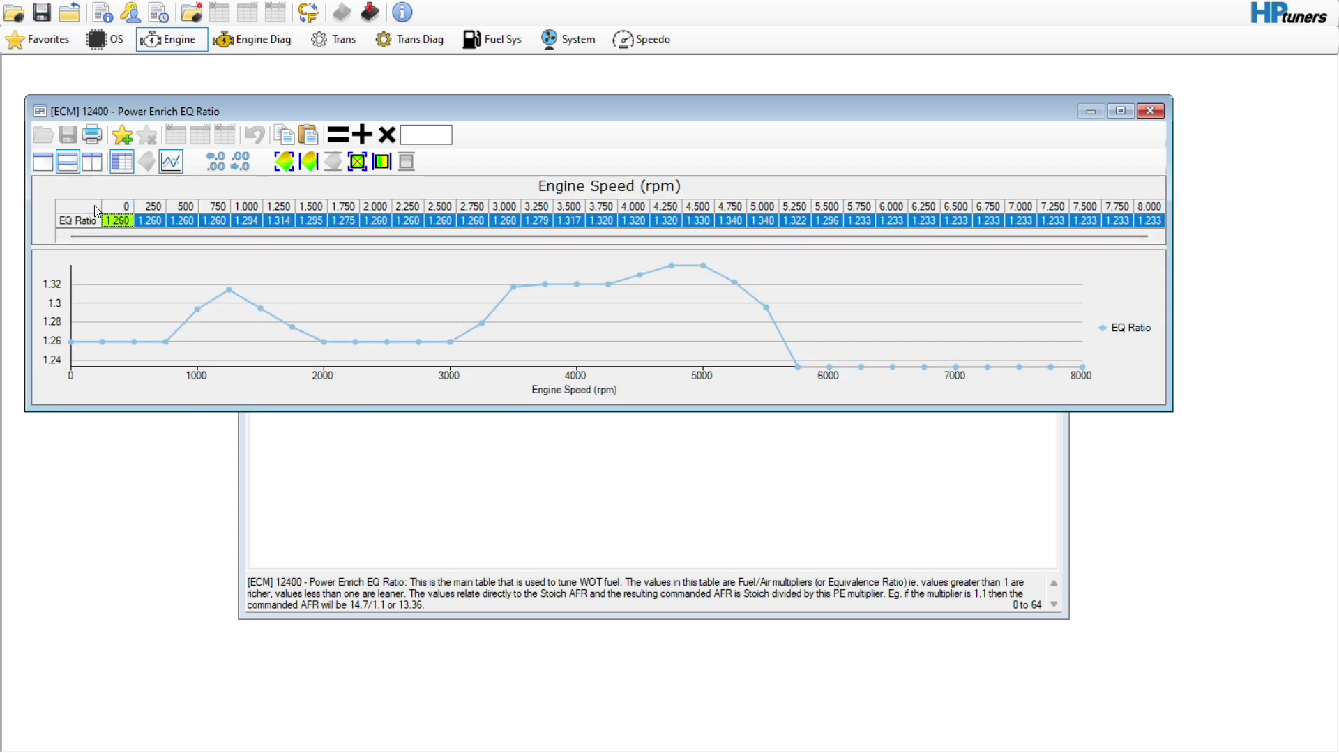
{"action": "left_click", "coordinate": [432, 135]}
{"action": "type", "text": "1.176"}
{"action": "left_click", "coordinate": [338, 135]}
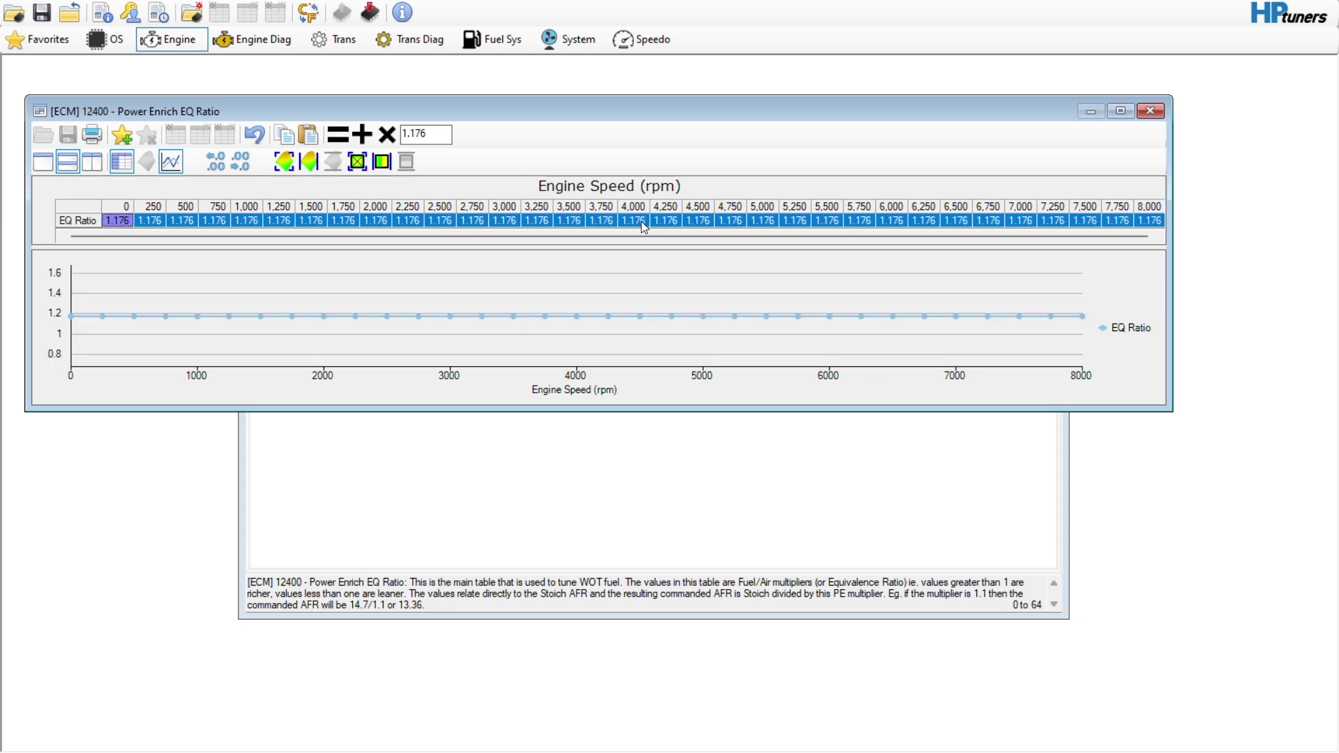
{"action": "left_click", "coordinate": [1151, 112]}
- Copy the entire gasoline power enrich EQ ratio table and close it
{"action": "left_click", "coordinate": [706, 195]}
{"action": "left_click", "coordinate": [78, 213]}
{"action": "right_click", "coordinate": [79, 213]}
{"action": "left_click", "coordinate": [105, 215]}
{"action": "left_click", "coordinate": [1150, 113]}
- Paste the copied gasoline values over the whole alcohol power enrich EQ ratio table and close it
{"action": "left_click", "coordinate": [797, 195]}
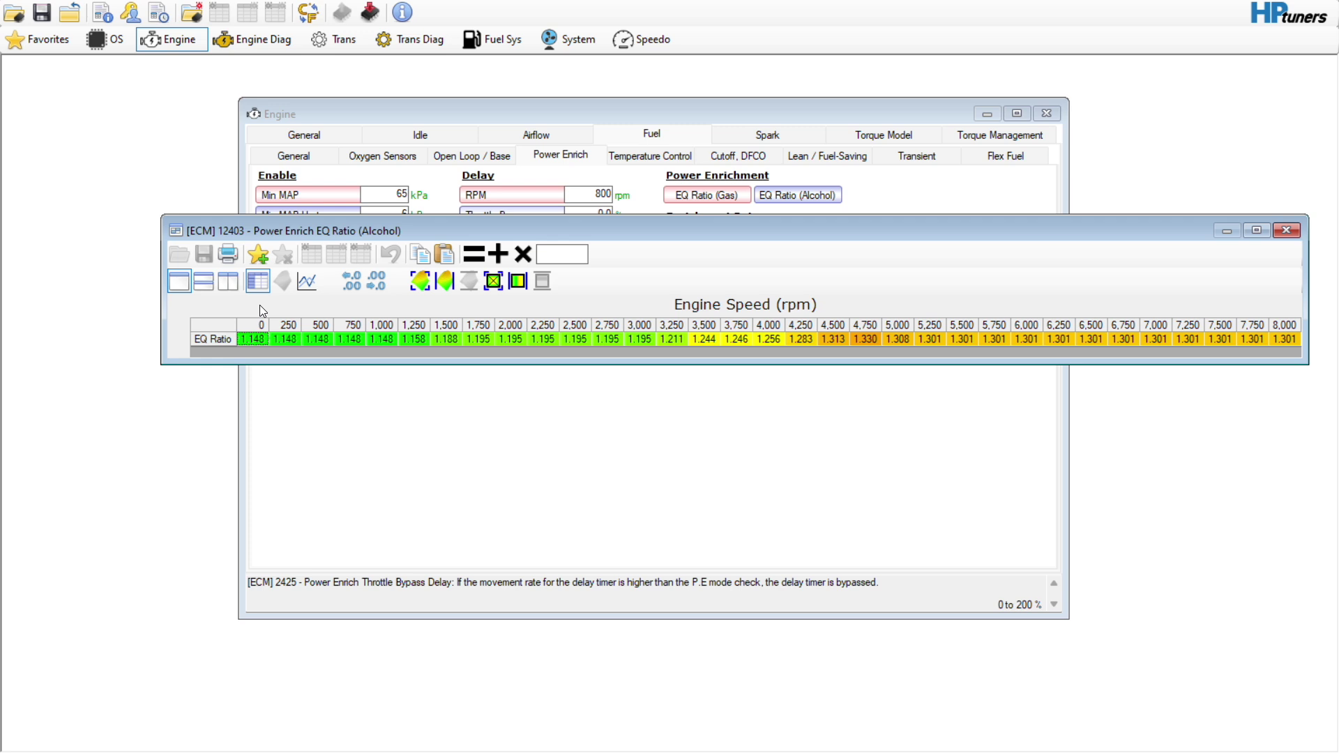
{"action": "left_click", "coordinate": [220, 324]}
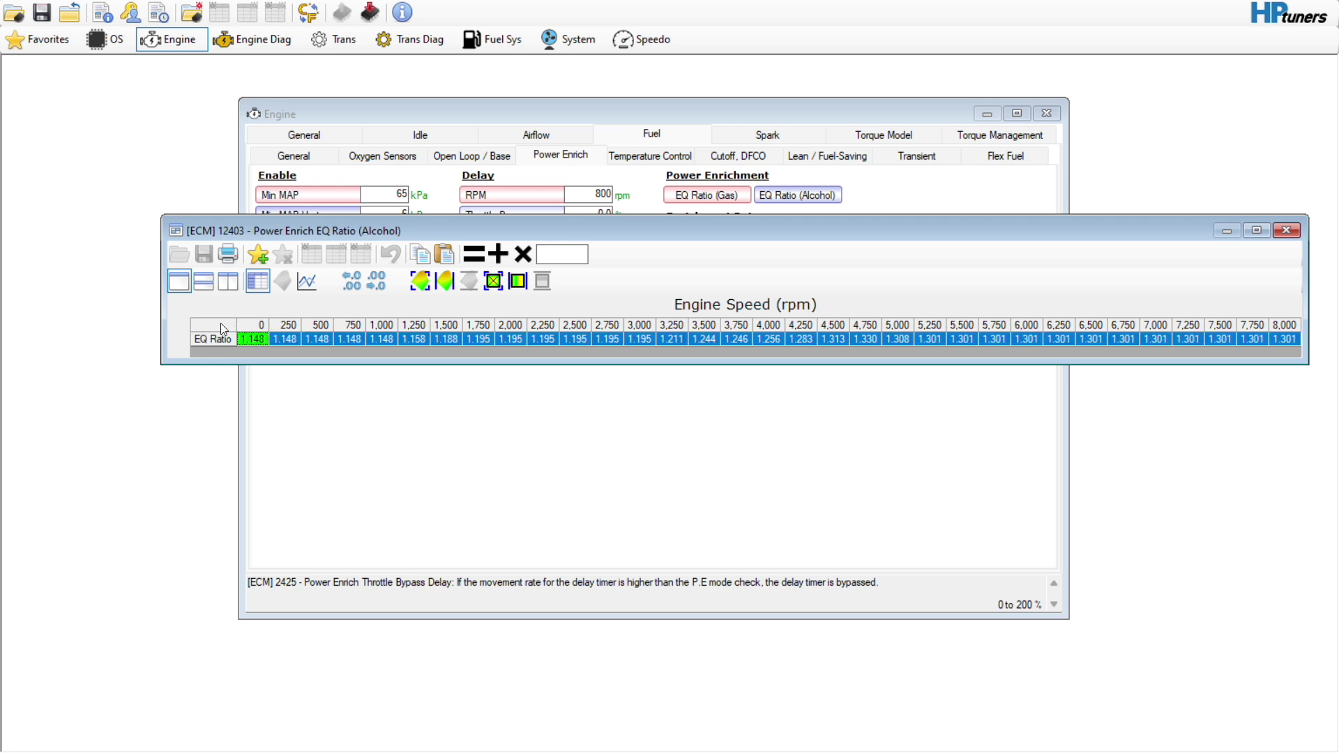
{"action": "right_click", "coordinate": [220, 325]}
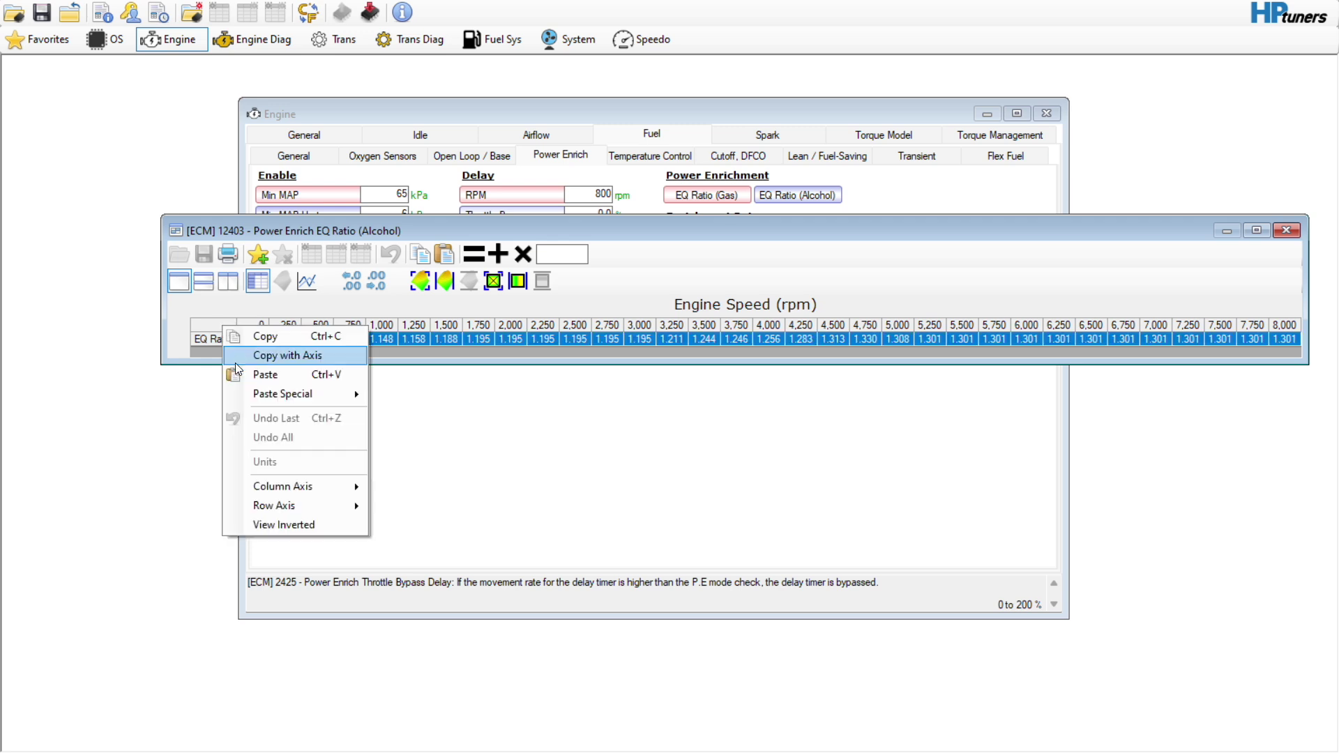
{"action": "left_click", "coordinate": [265, 374]}
{"action": "left_click", "coordinate": [770, 338]}
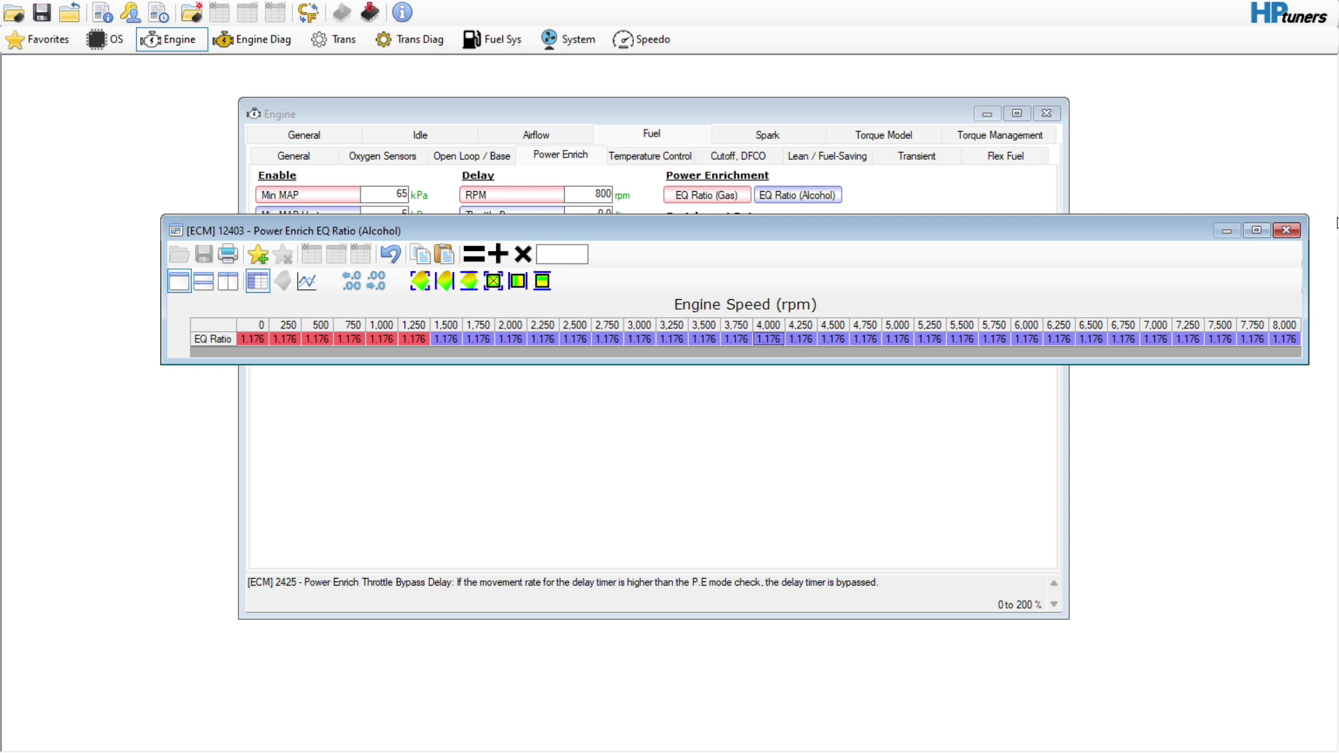
{"action": "left_click", "coordinate": [1286, 230]}
- Set the catalyst protection Max Enrichment to 1.176 and show the fuel cutoff and DFCO settings
{"action": "left_click", "coordinate": [647, 155]}
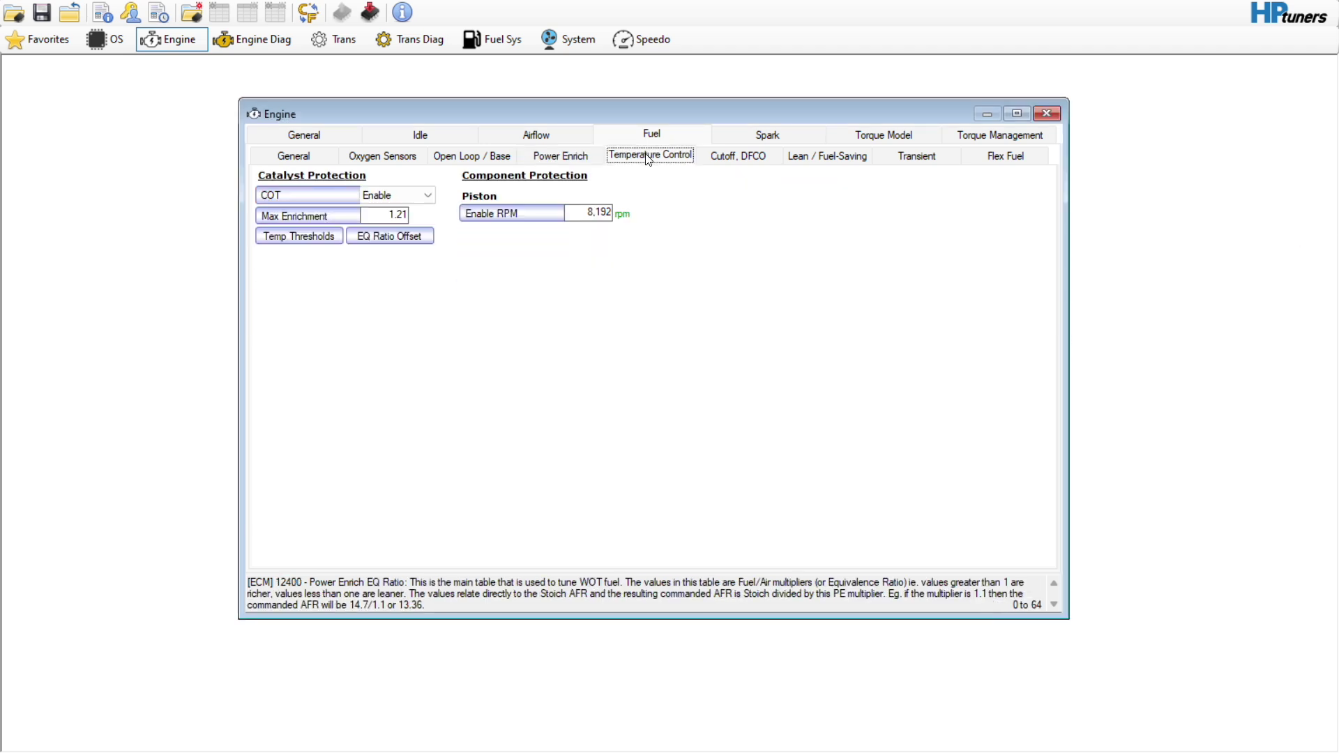
{"action": "mouse_move", "coordinate": [374, 217]}
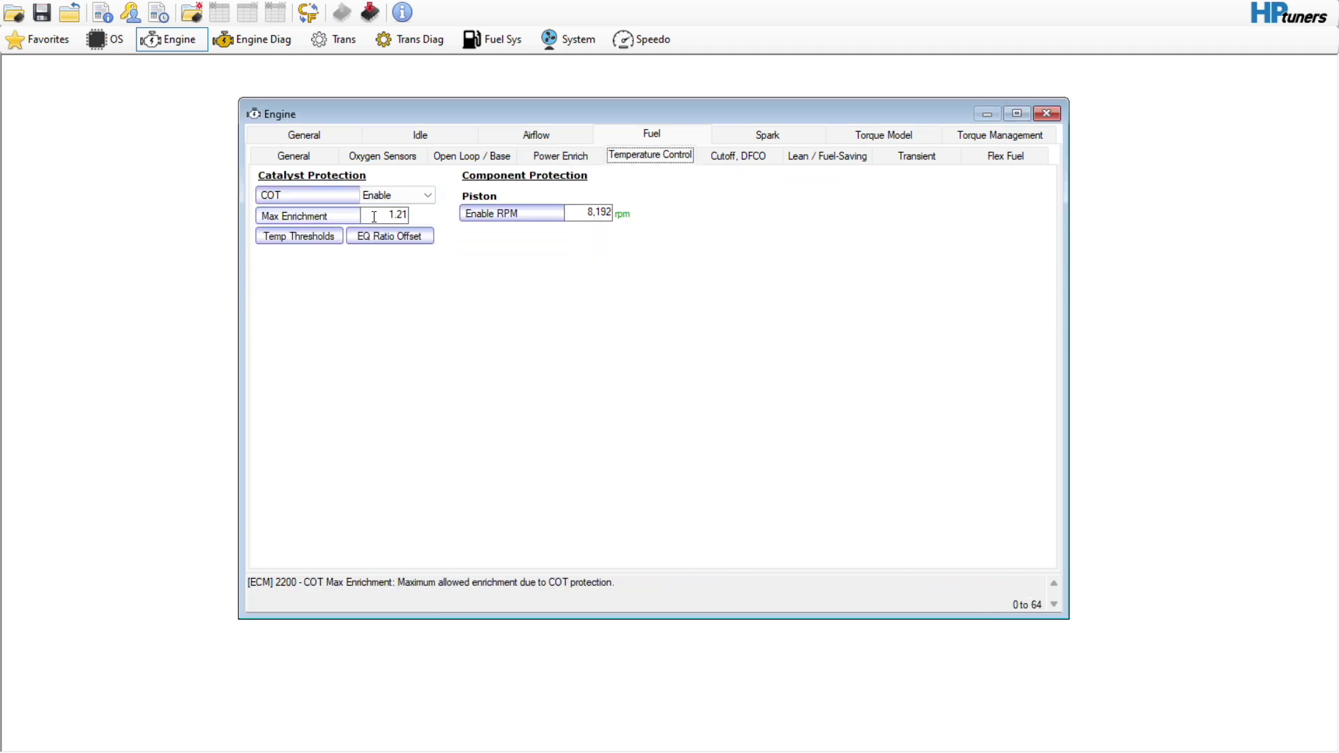
{"action": "left_click", "coordinate": [375, 217]}
{"action": "type", "text": "1.176"}
{"action": "left_click", "coordinate": [715, 156]}
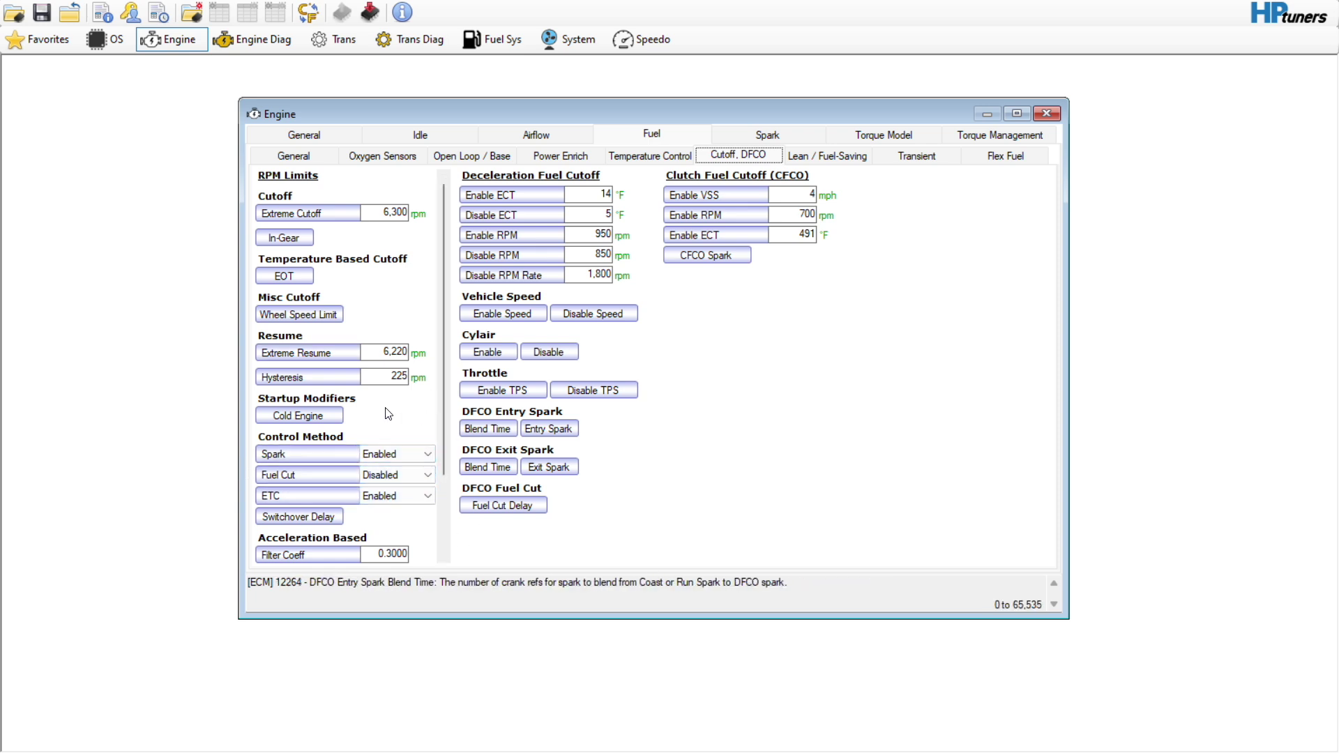
- Set the RPM limit control methods to Fuel Cut Enabled and ETC Disabled
{"action": "left_click", "coordinate": [416, 454]}
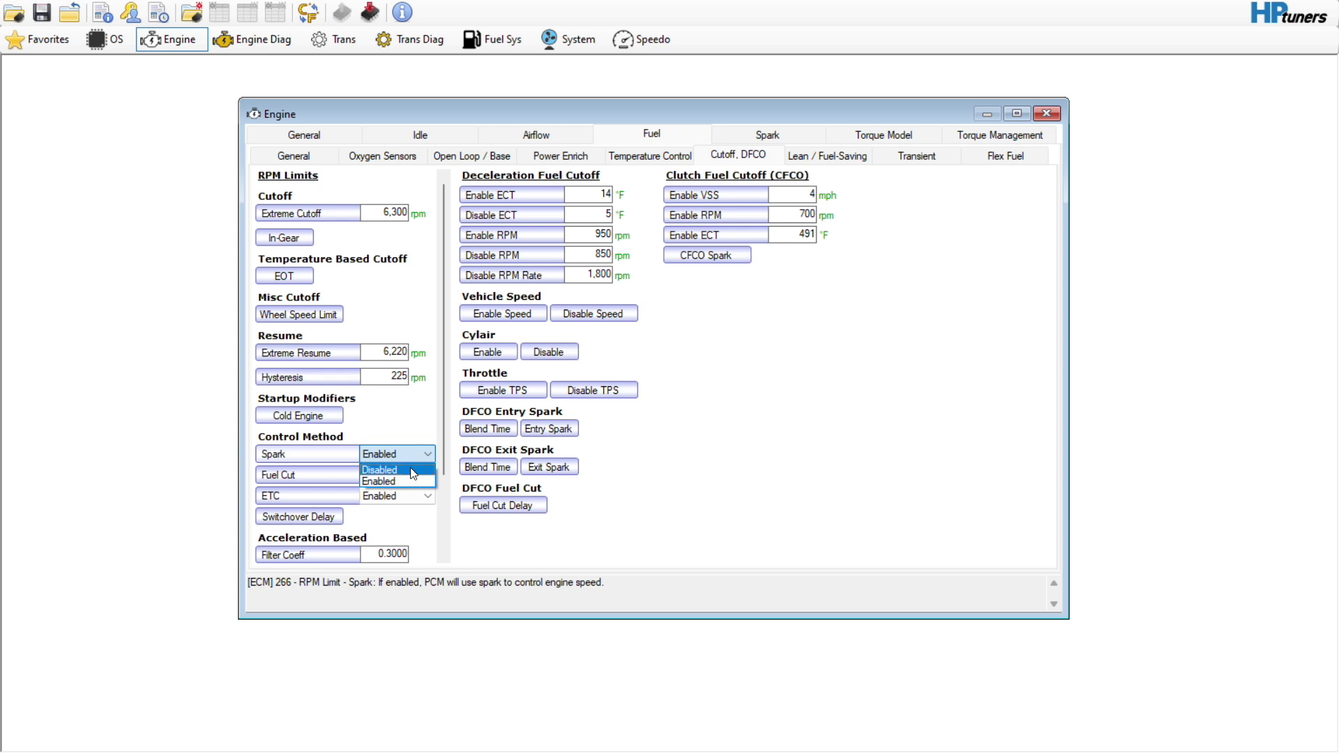
{"action": "left_click", "coordinate": [396, 475]}
{"action": "left_click", "coordinate": [396, 475]}
{"action": "left_click", "coordinate": [390, 504]}
{"action": "left_click", "coordinate": [390, 500]}
{"action": "left_click", "coordinate": [390, 499]}
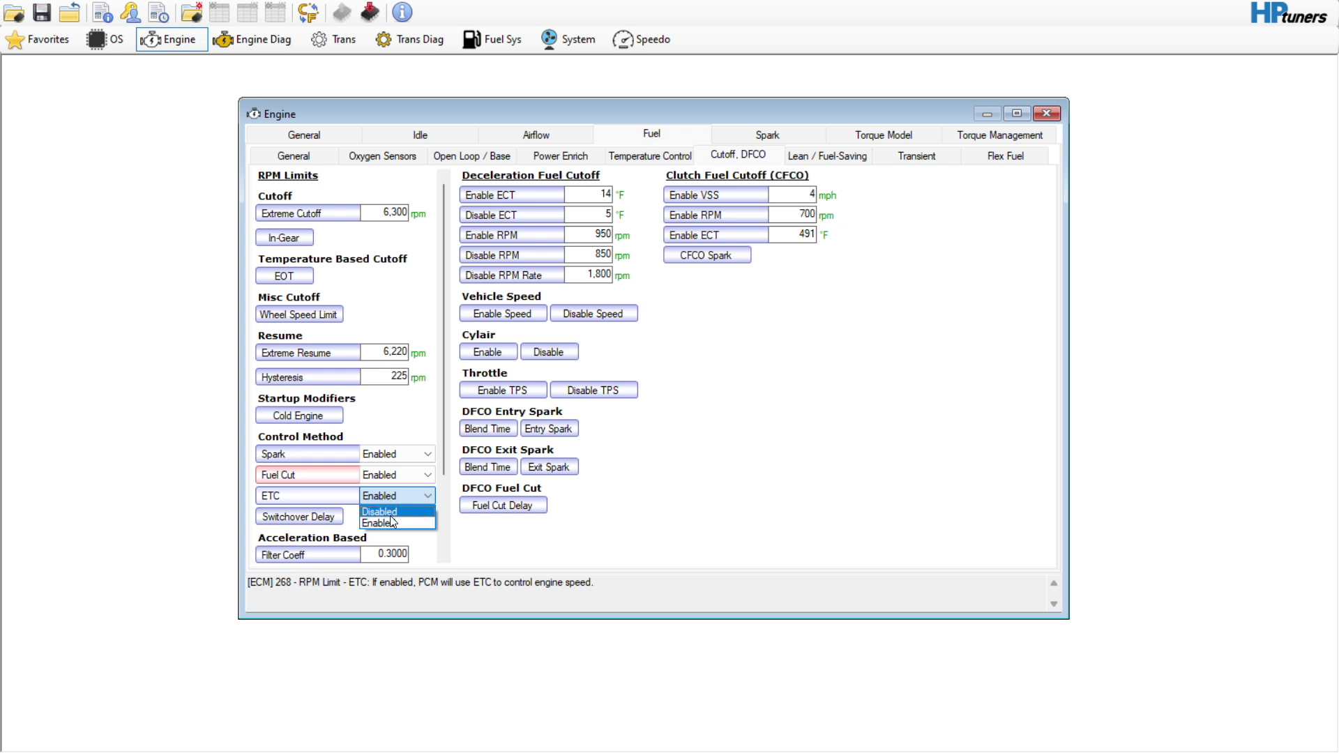
{"action": "left_click", "coordinate": [391, 514]}
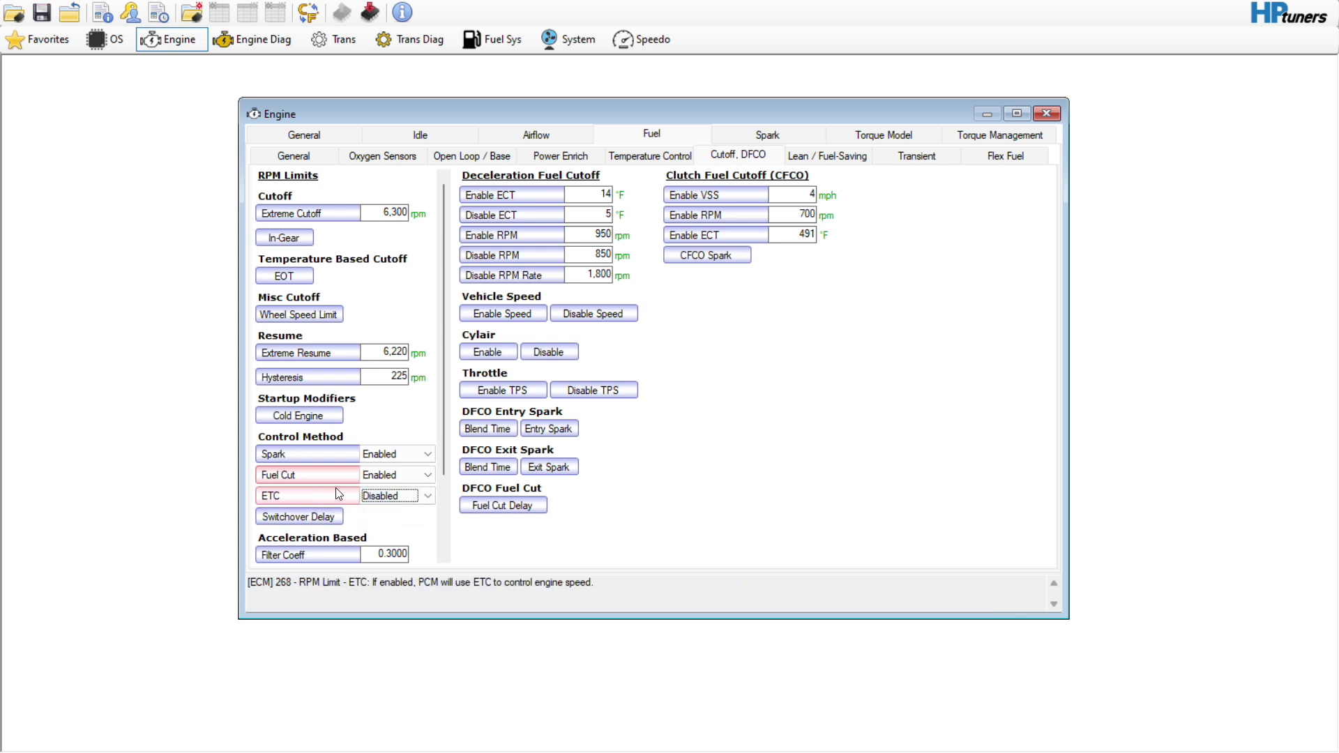
- Set the RPM limit control methods to ETC Enabled, Fuel Cut Disabled and Spark Disabled
{"action": "left_click", "coordinate": [394, 497]}
{"action": "left_click", "coordinate": [389, 521]}
{"action": "left_click", "coordinate": [408, 476]}
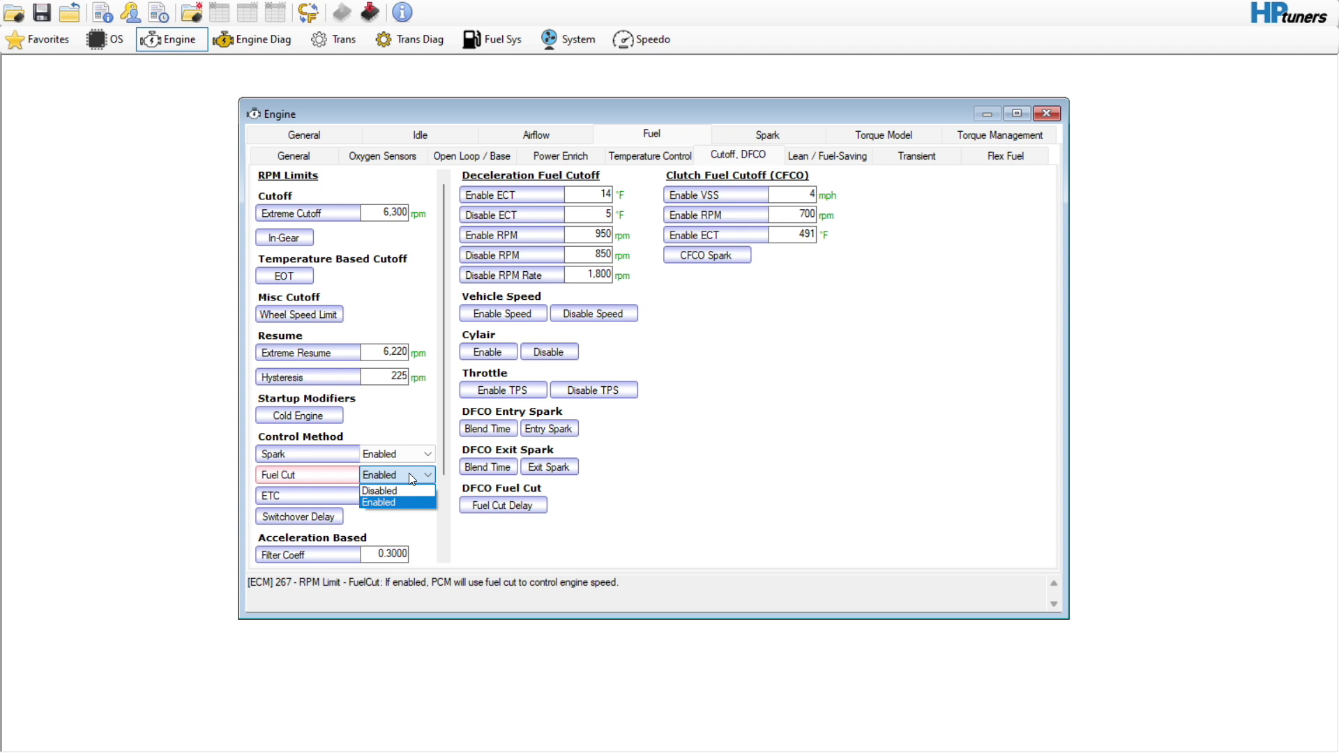
{"action": "left_click", "coordinate": [402, 491]}
{"action": "left_click", "coordinate": [400, 454]}
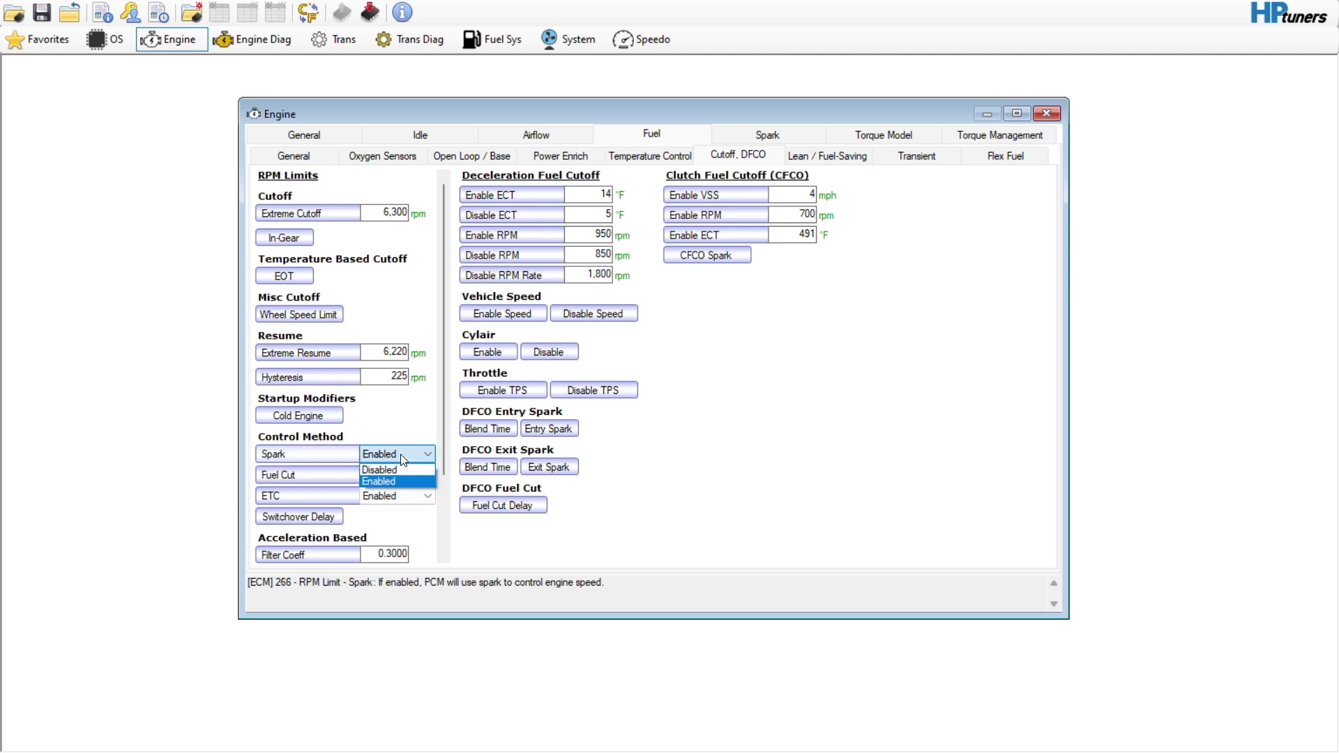
{"action": "left_click", "coordinate": [400, 470]}
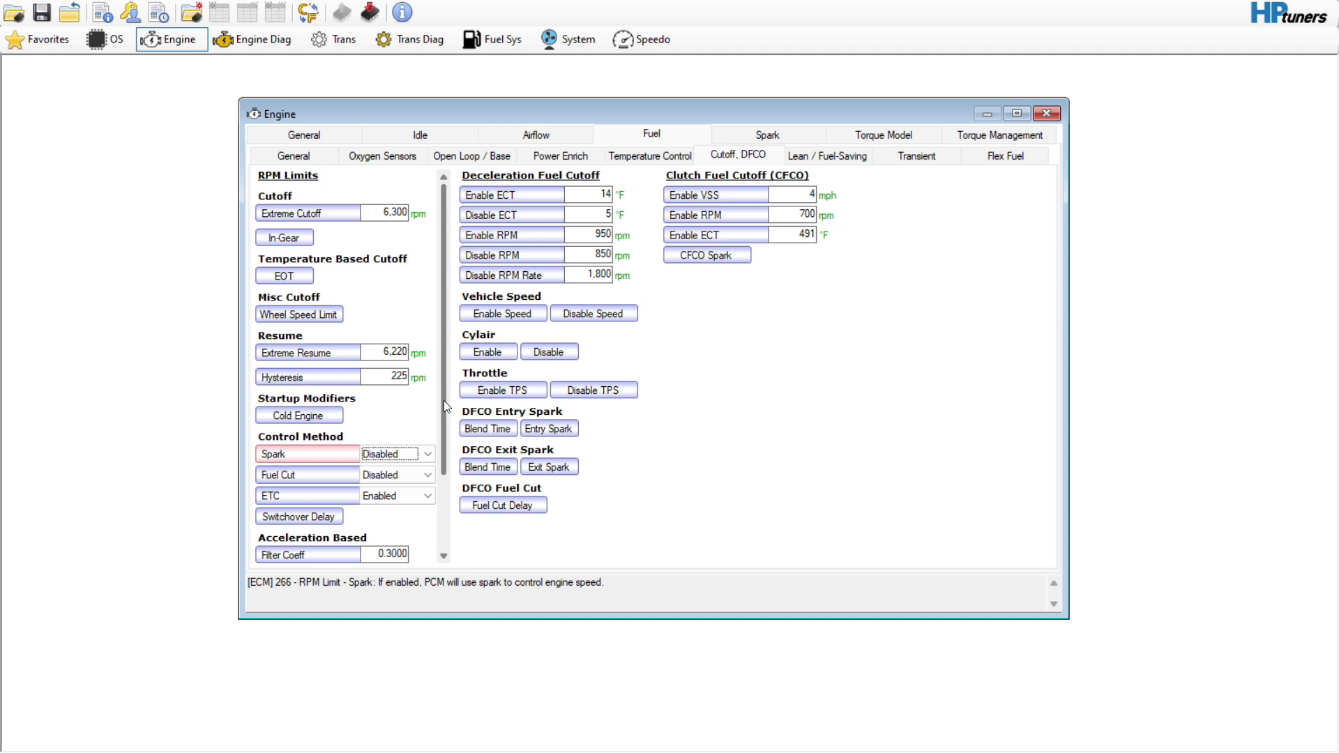
- Set every cell of the RPM limit acceleration threshold table to 0 rpm, and briefly view the commanded torque delta table
{"action": "scroll", "coordinate": [332, 381], "scroll_direction": "down", "scroll_amount": 1}
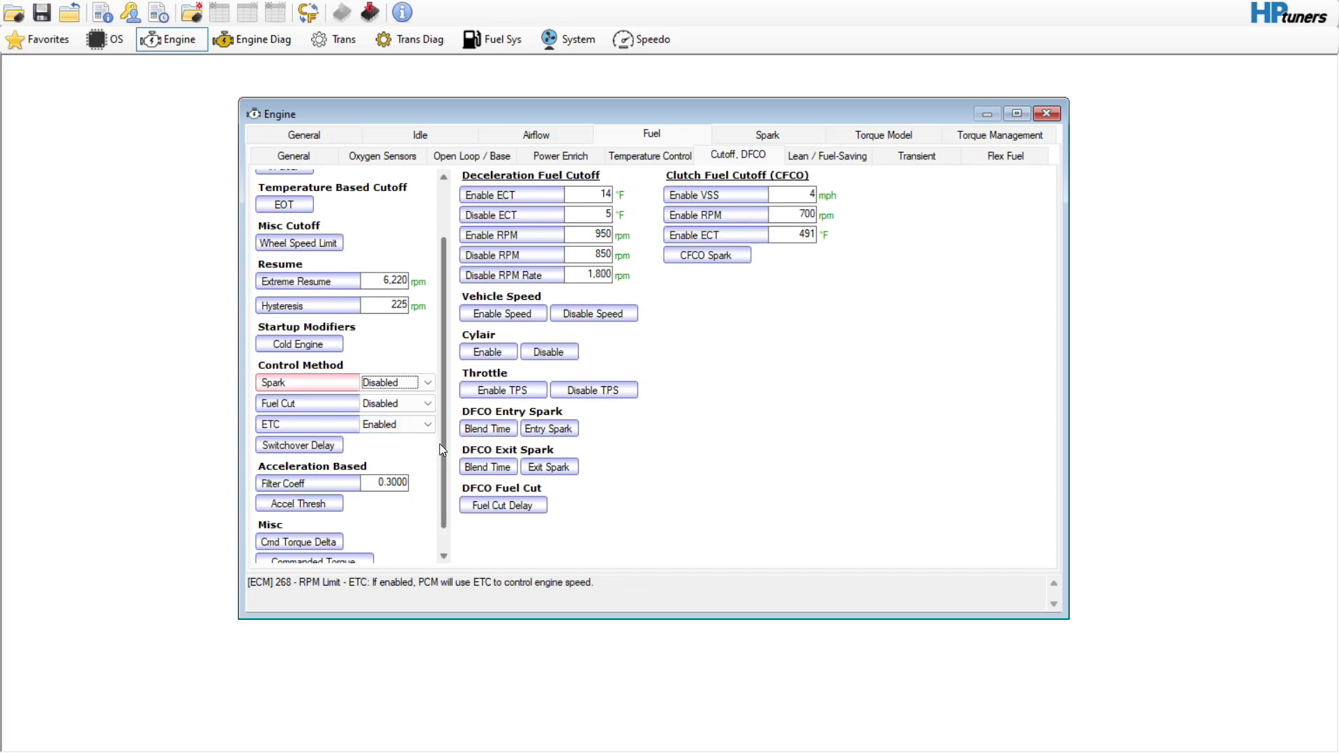
{"action": "scroll", "coordinate": [436, 503], "scroll_direction": "down", "scroll_amount": 1}
{"action": "left_click", "coordinate": [320, 478]}
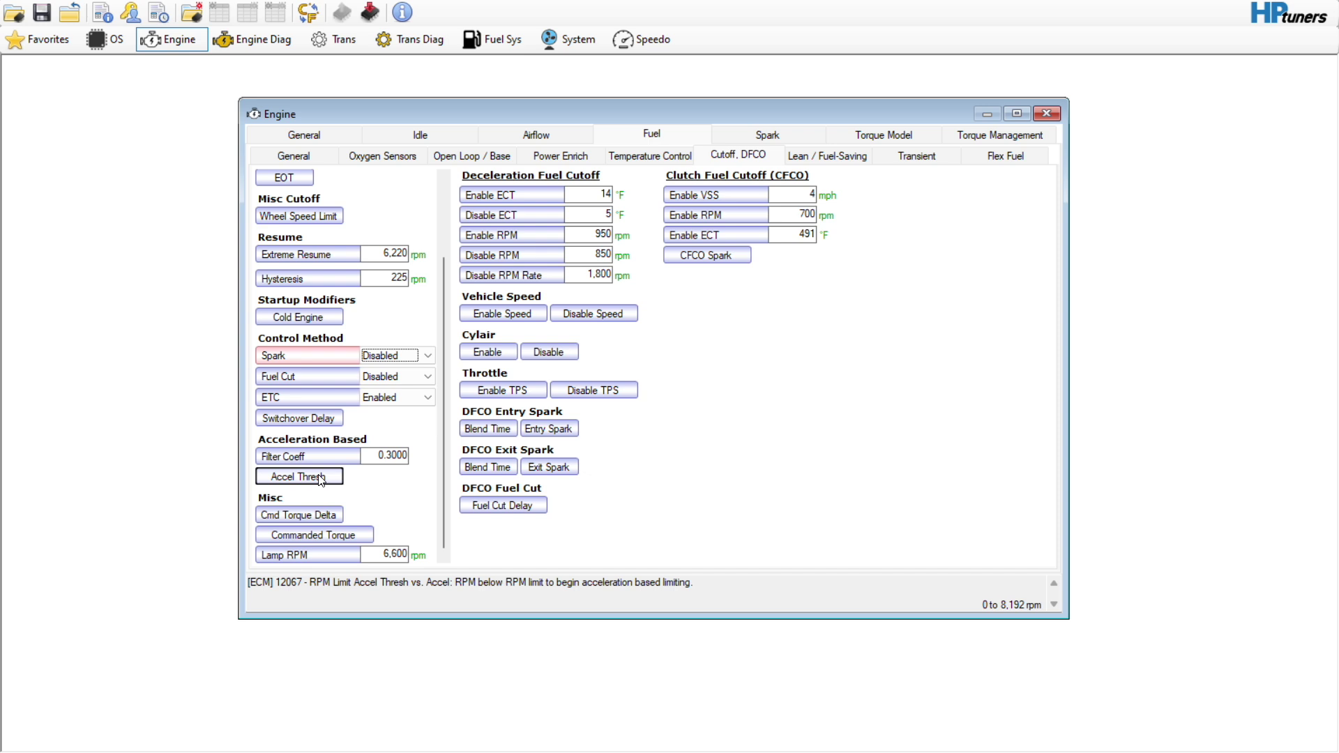
{"action": "left_click", "coordinate": [193, 302]}
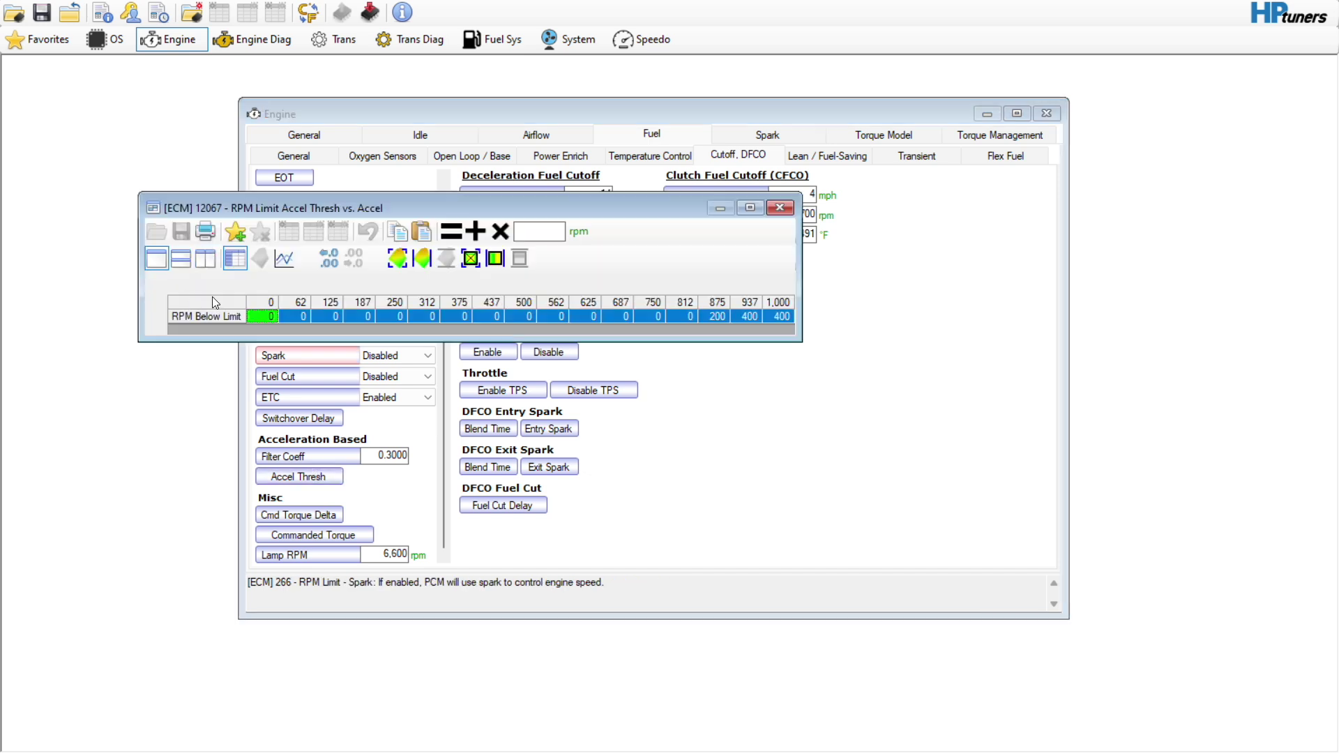
{"action": "type", "text": "0"}
{"action": "left_click", "coordinate": [451, 231]}
{"action": "left_click", "coordinate": [558, 316]}
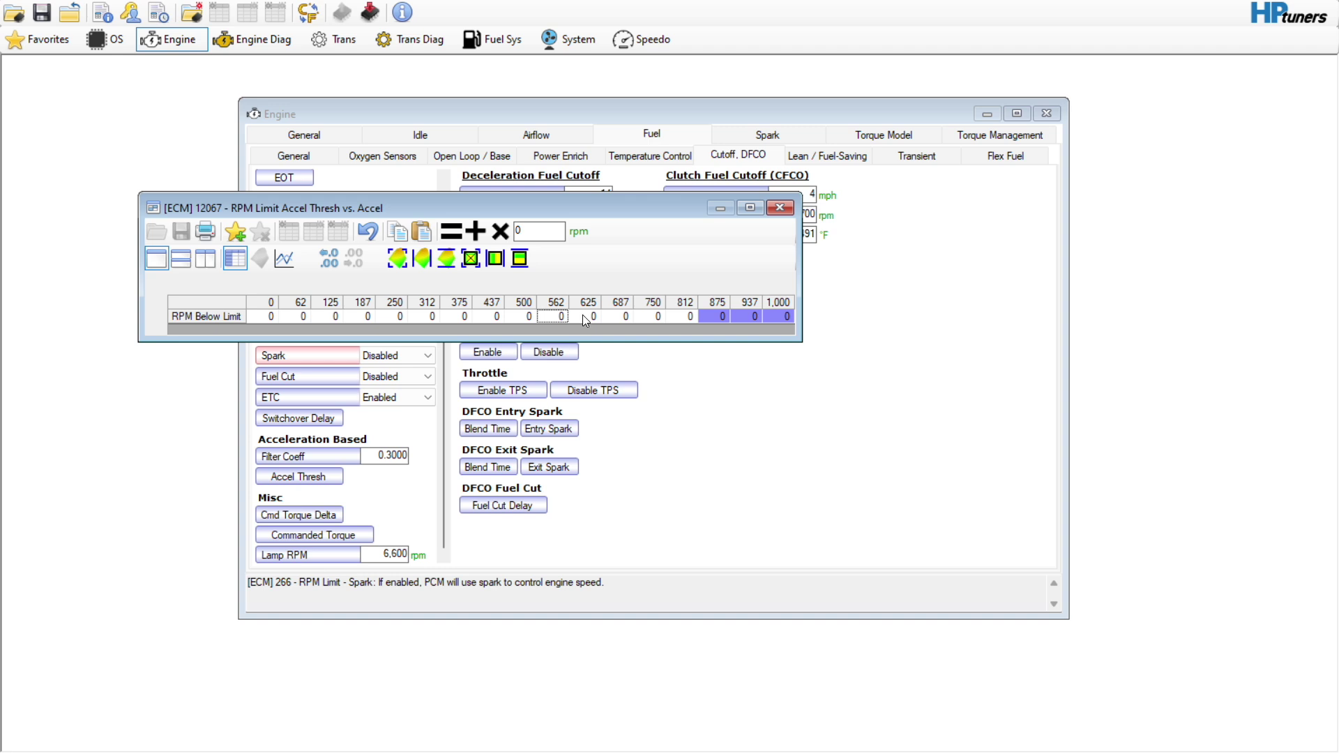
{"action": "left_click", "coordinate": [779, 207]}
{"action": "left_click", "coordinate": [297, 515]}
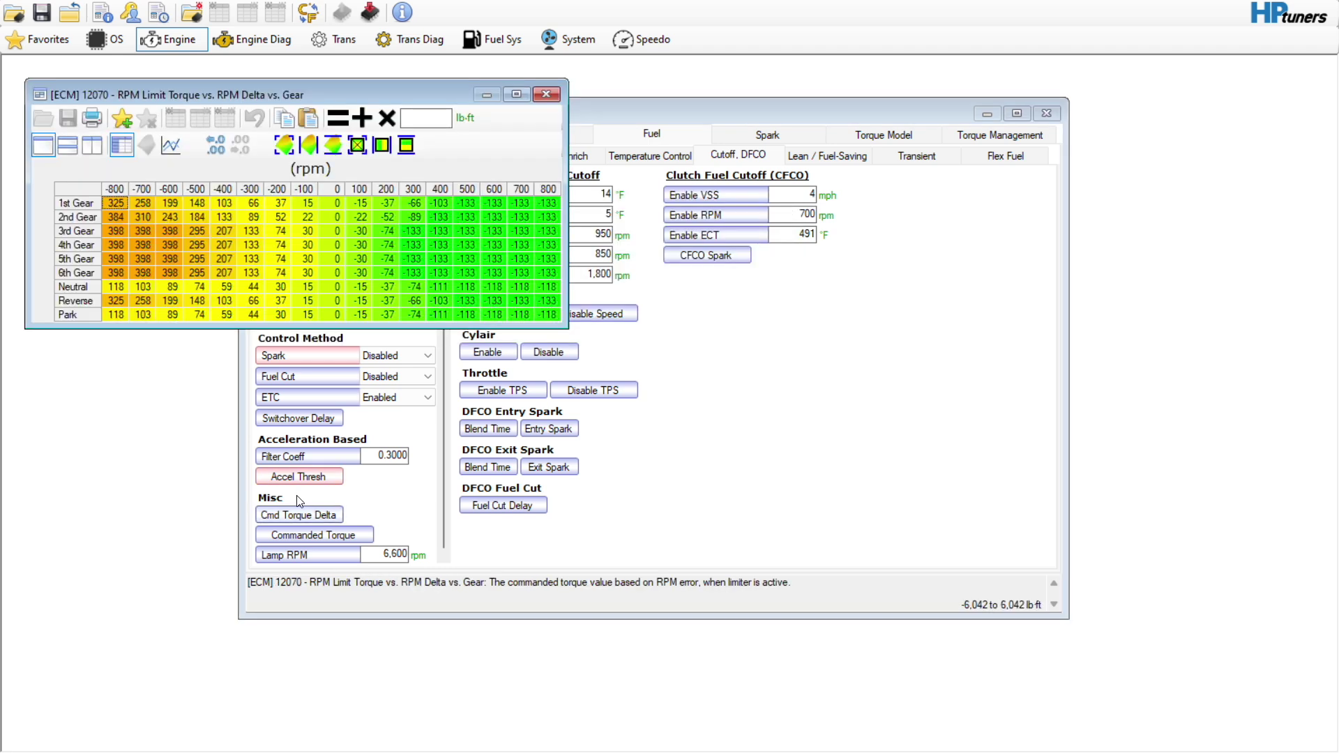
{"action": "left_click", "coordinate": [542, 90]}
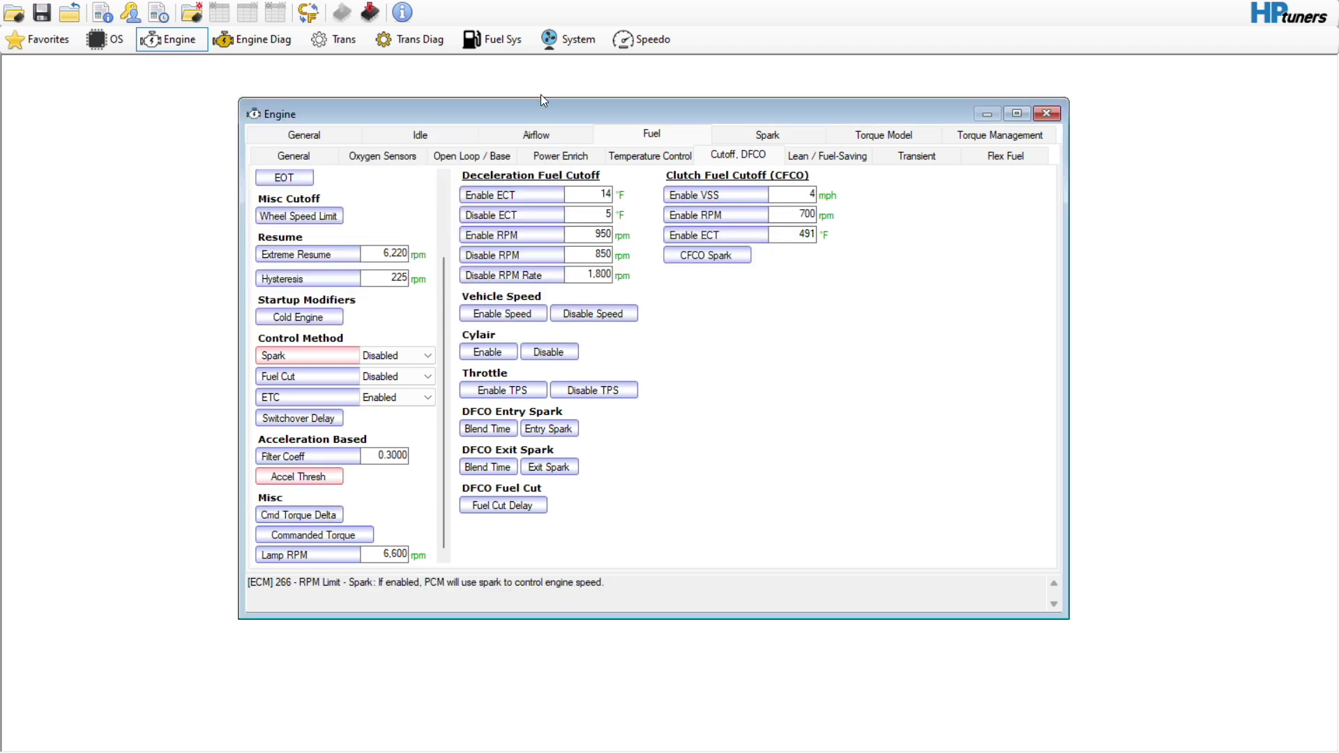
- Disable displacement on demand (DOD) in the lean and fuel-saving settings
{"action": "left_click", "coordinate": [805, 156]}
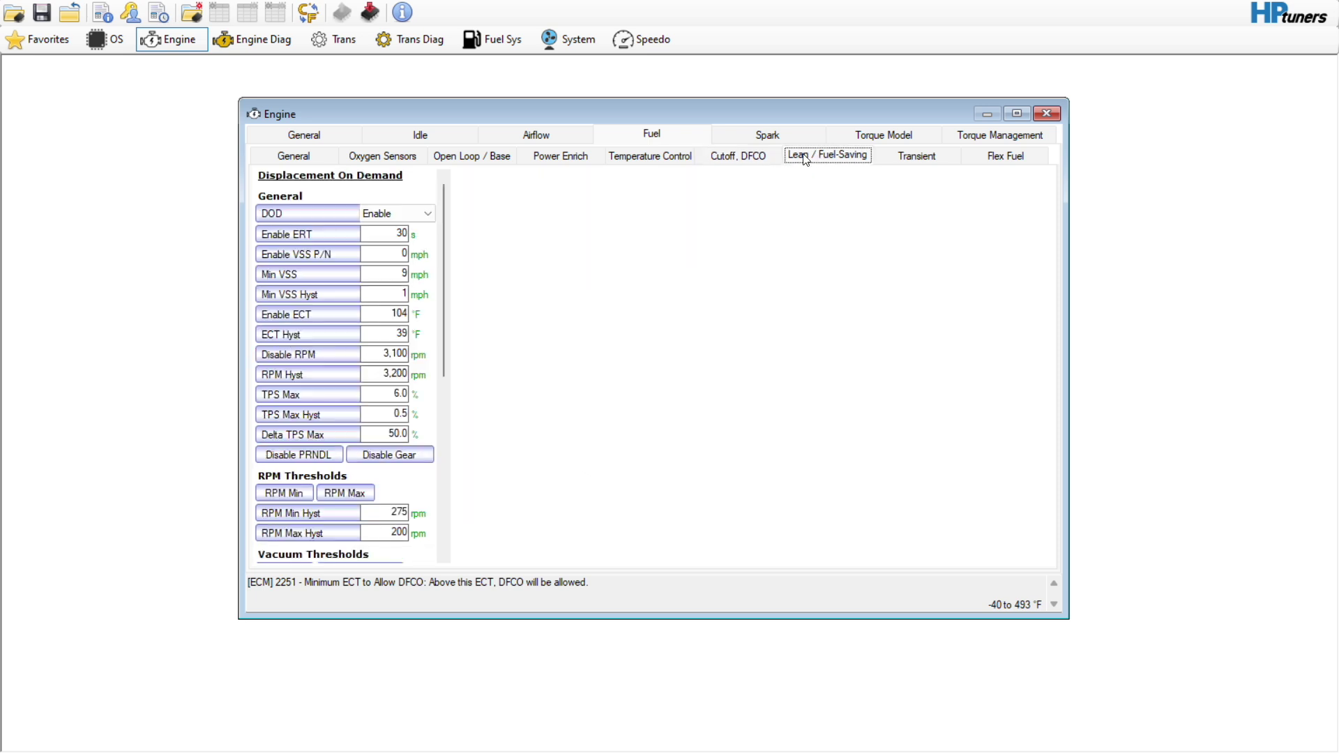
{"action": "left_click", "coordinate": [394, 212]}
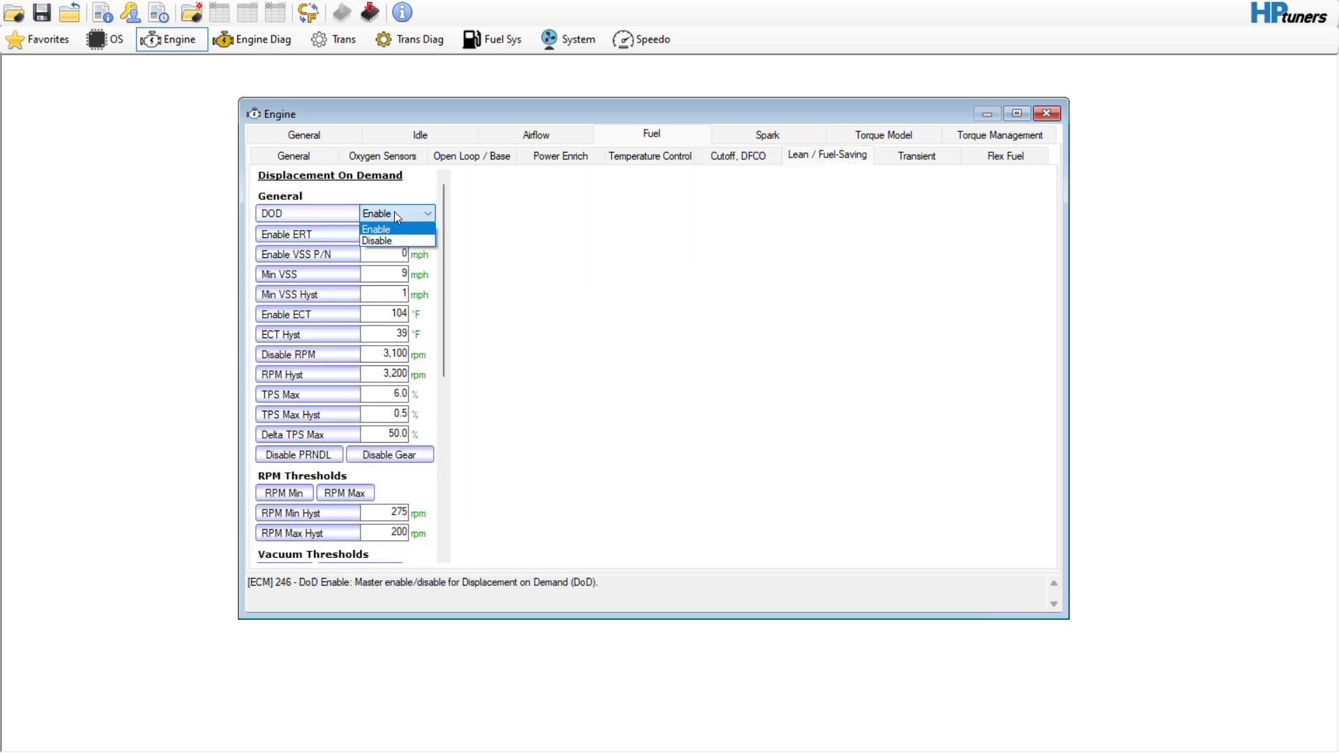
{"action": "left_click", "coordinate": [404, 235]}
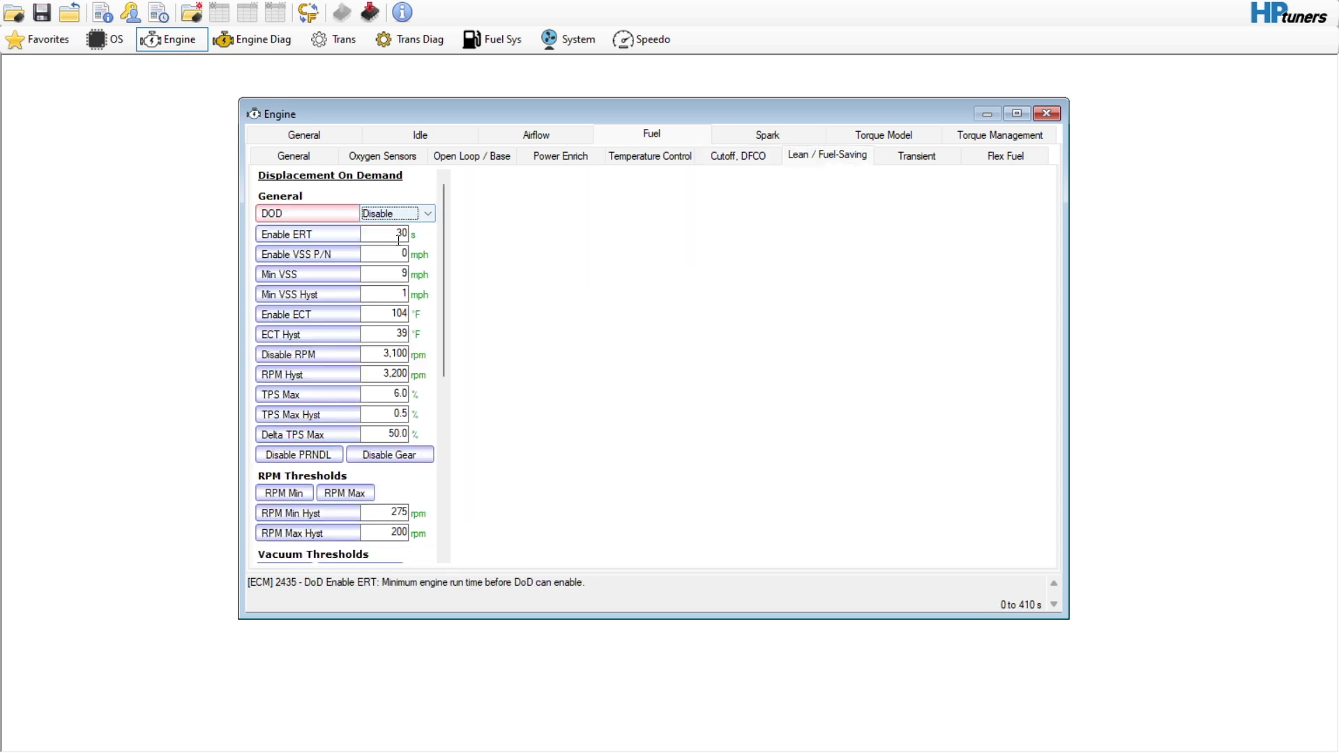
- Set every cell of the gasoline PE/COT spark advance correction table to 0 and close it
{"action": "left_click", "coordinate": [899, 163]}
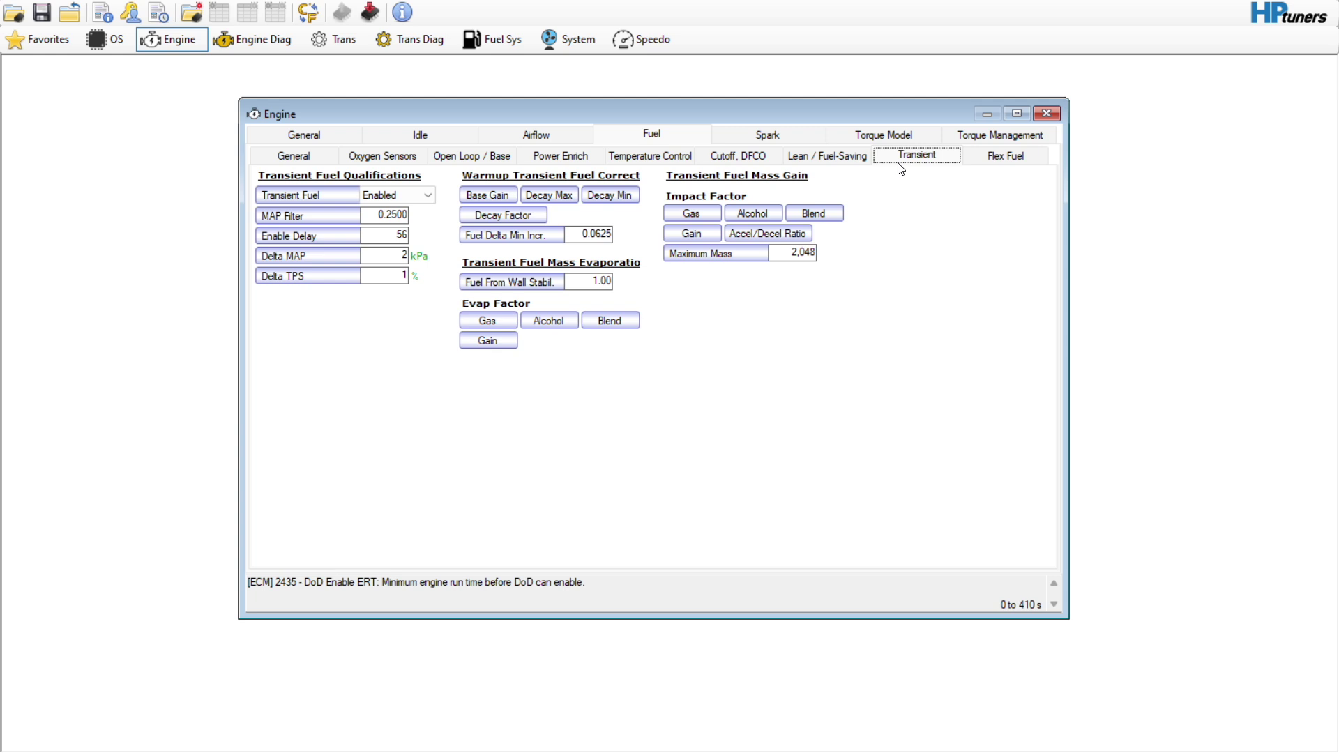
{"action": "left_click", "coordinate": [1006, 156]}
{"action": "left_click", "coordinate": [767, 135]}
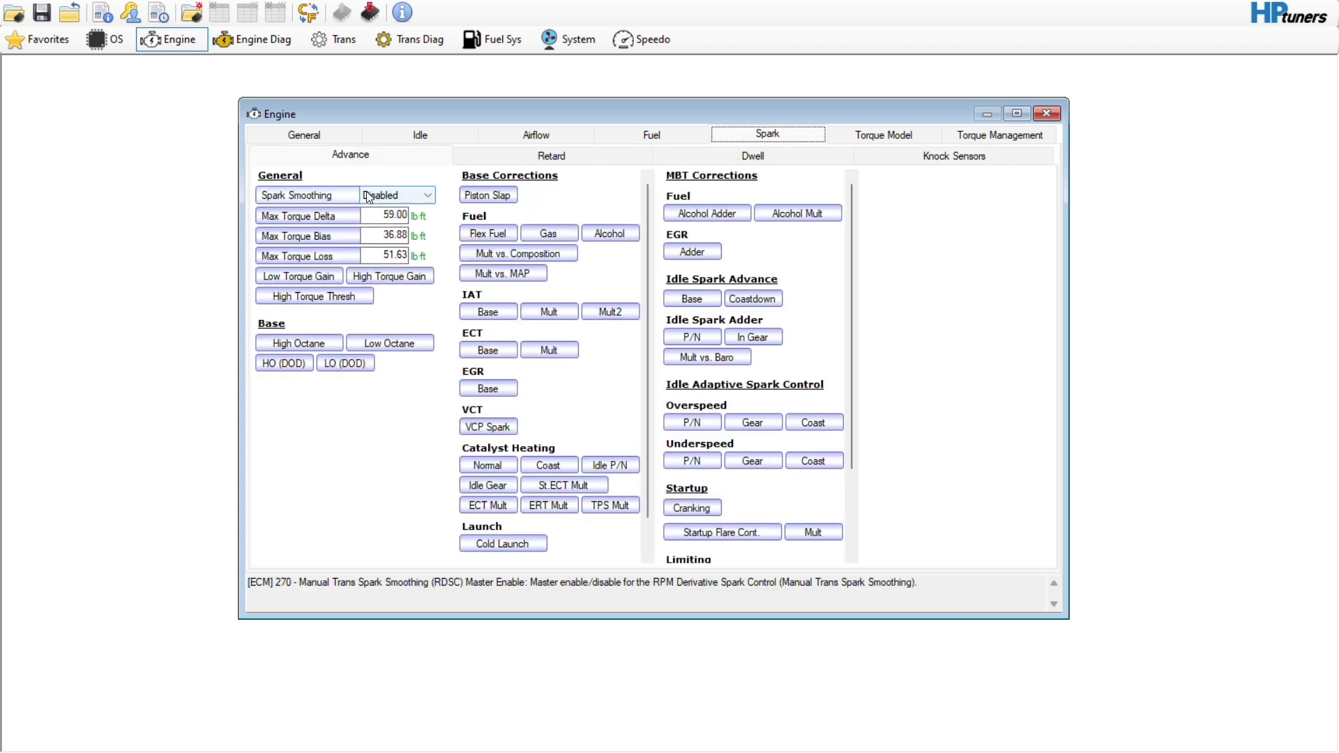
{"action": "left_click", "coordinate": [539, 234]}
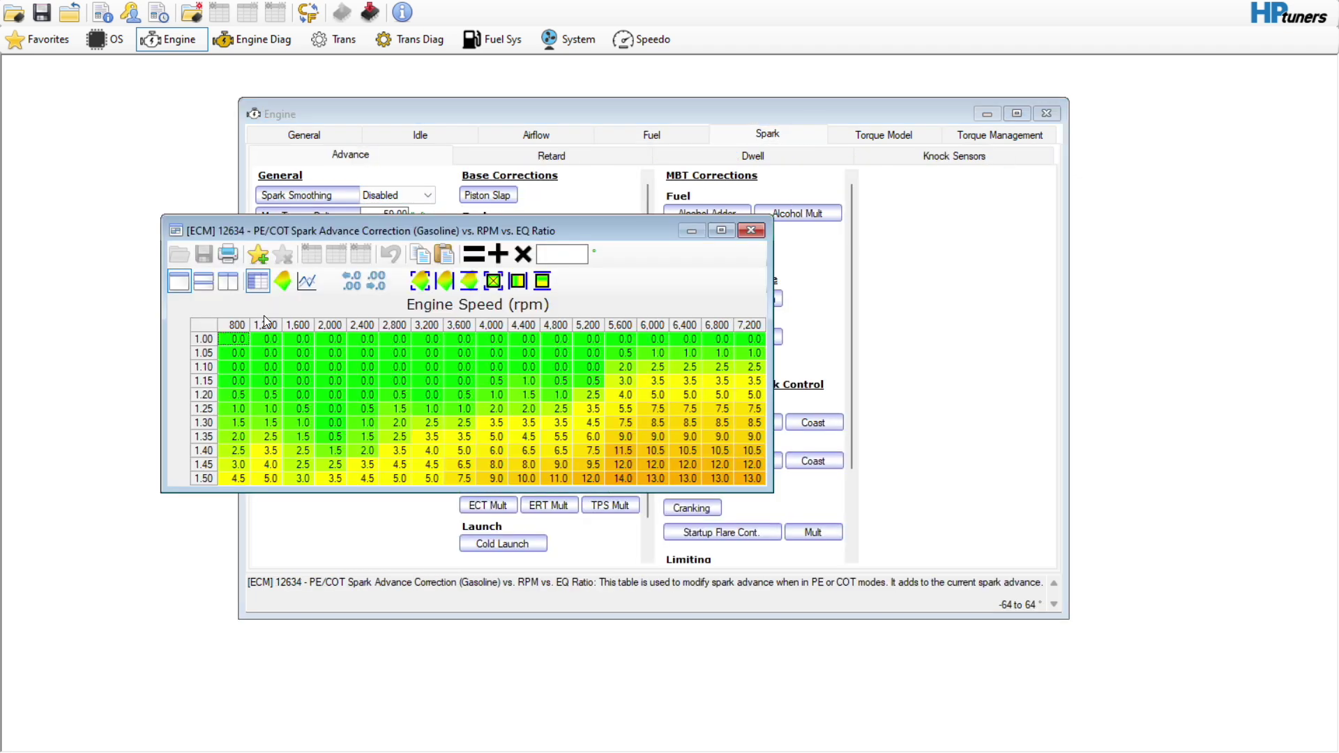
{"action": "left_click", "coordinate": [219, 317]}
{"action": "left_click", "coordinate": [564, 253]}
{"action": "type", "text": "0"}
{"action": "left_click", "coordinate": [475, 253]}
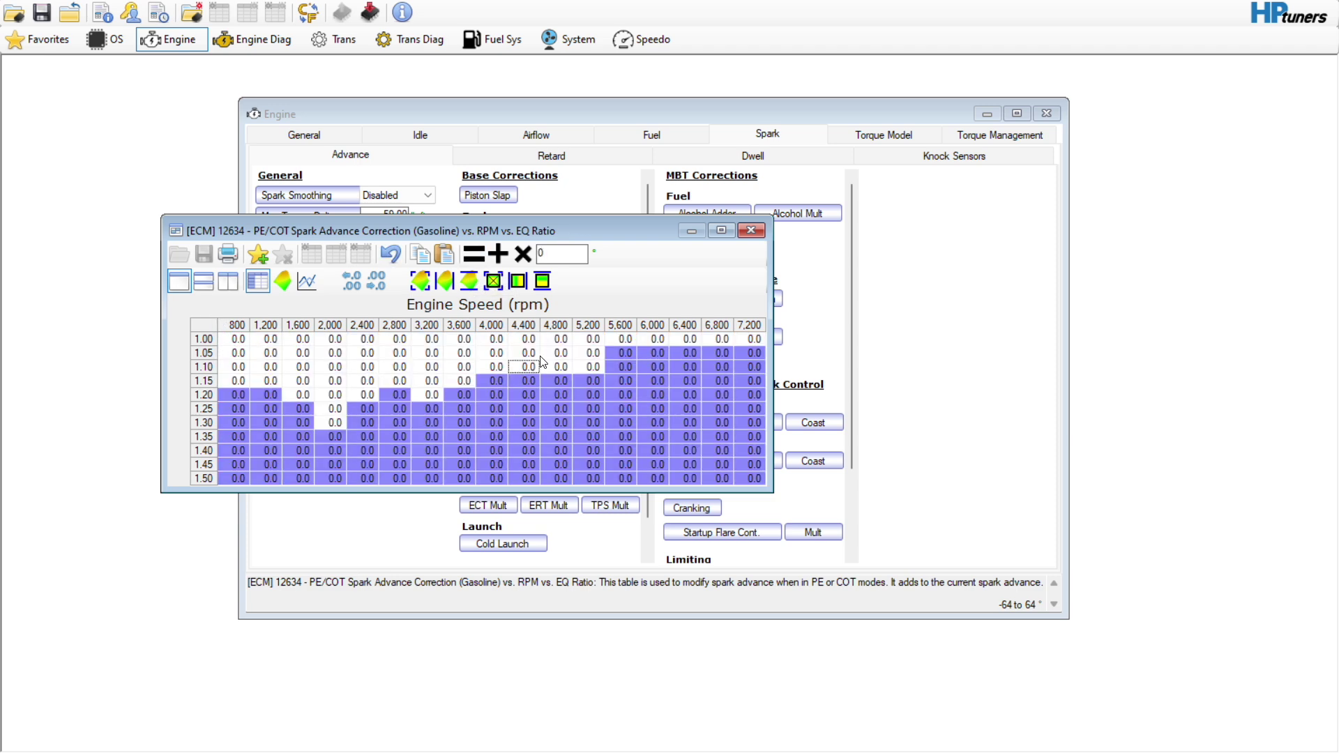
{"action": "left_click", "coordinate": [758, 228]}
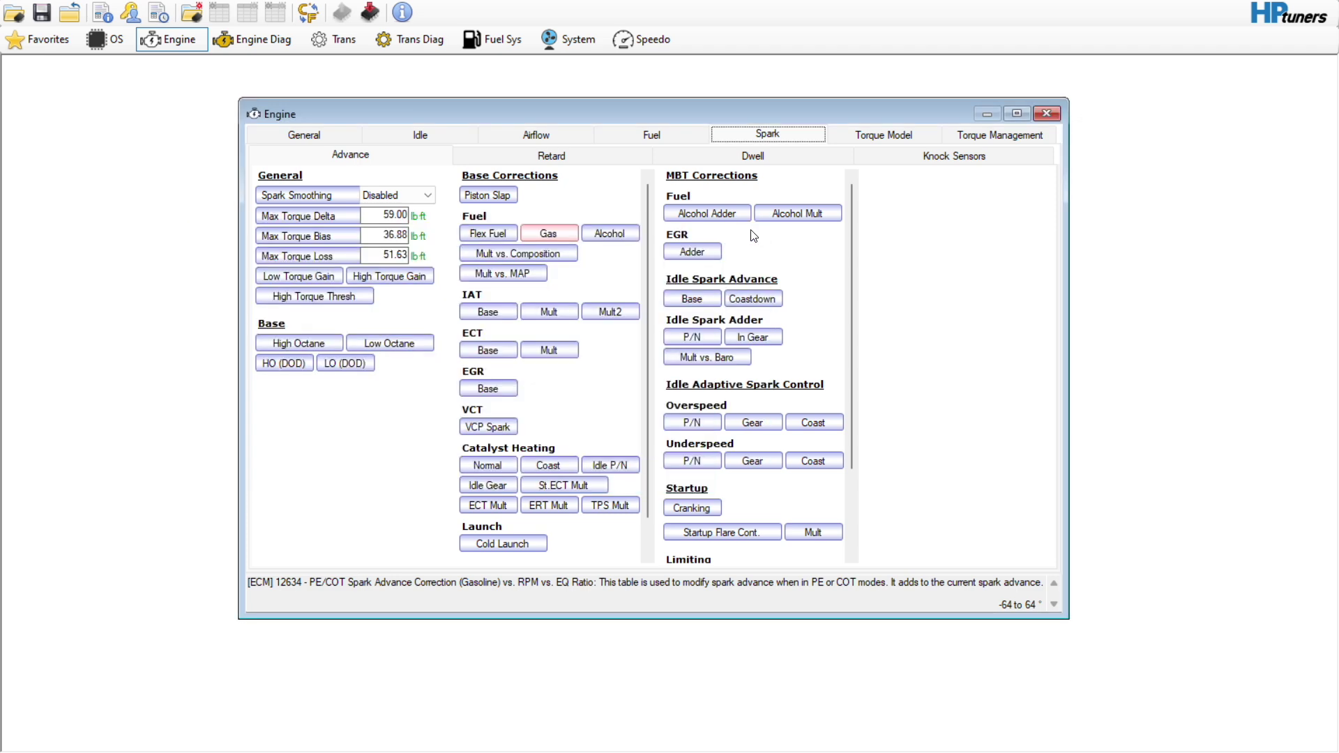
- In the base IAT spark advance correction table, set the 86 to 122 °F columns to 0
{"action": "left_click", "coordinate": [488, 312]}
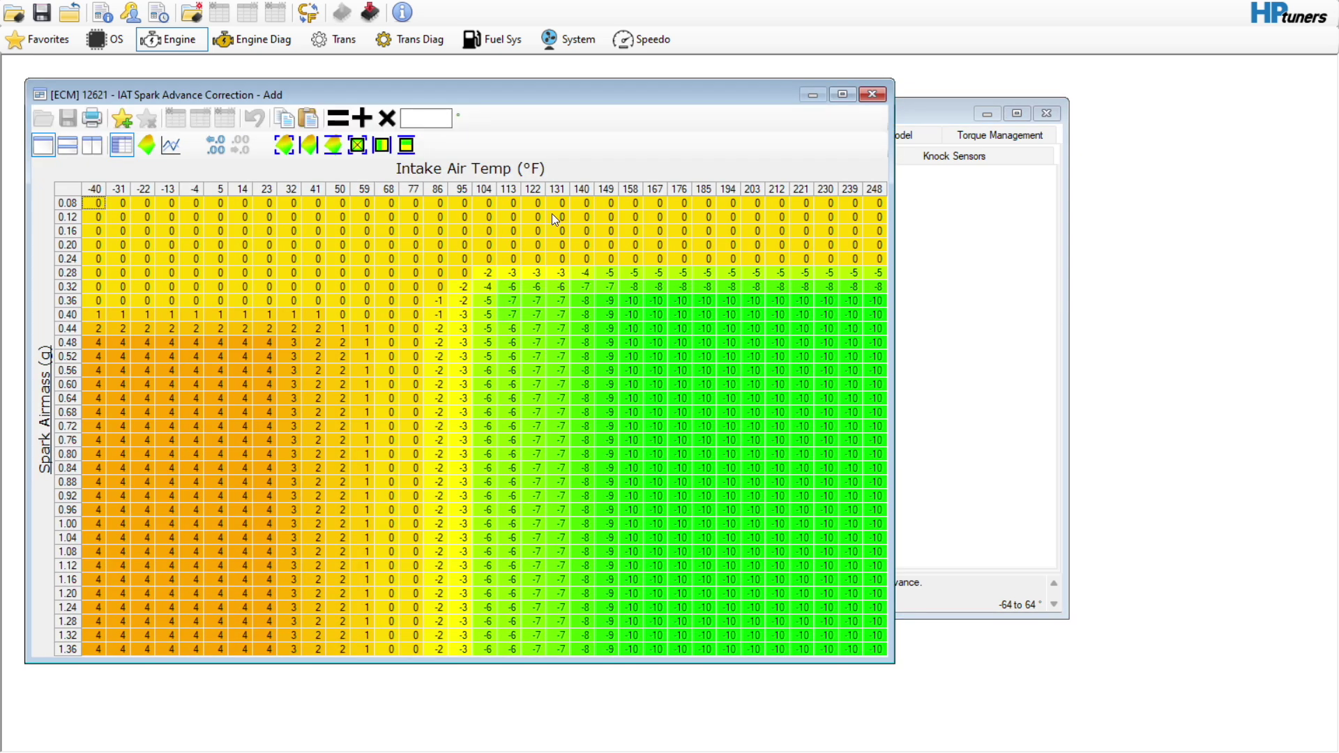
{"action": "left_click", "coordinate": [438, 189]}
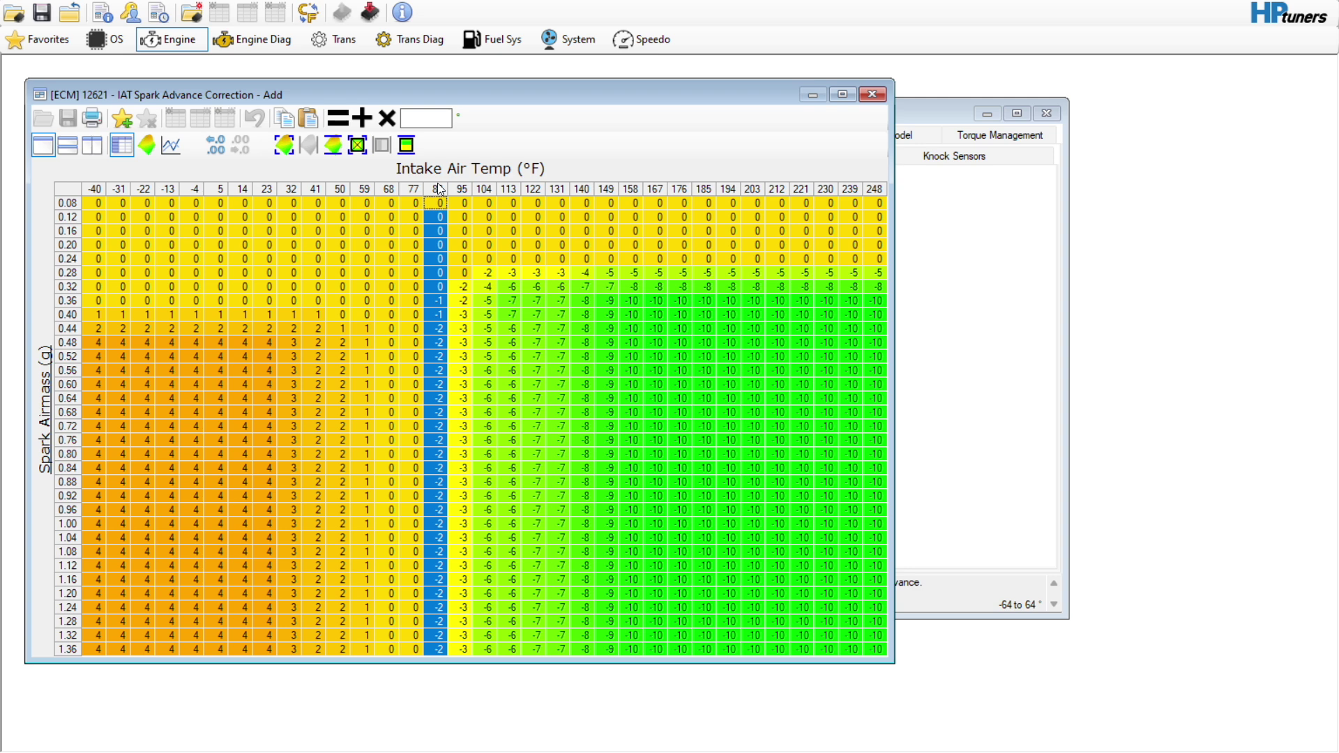
{"action": "left_click_drag", "start_coordinate": [438, 183], "coordinate": [529, 181]}
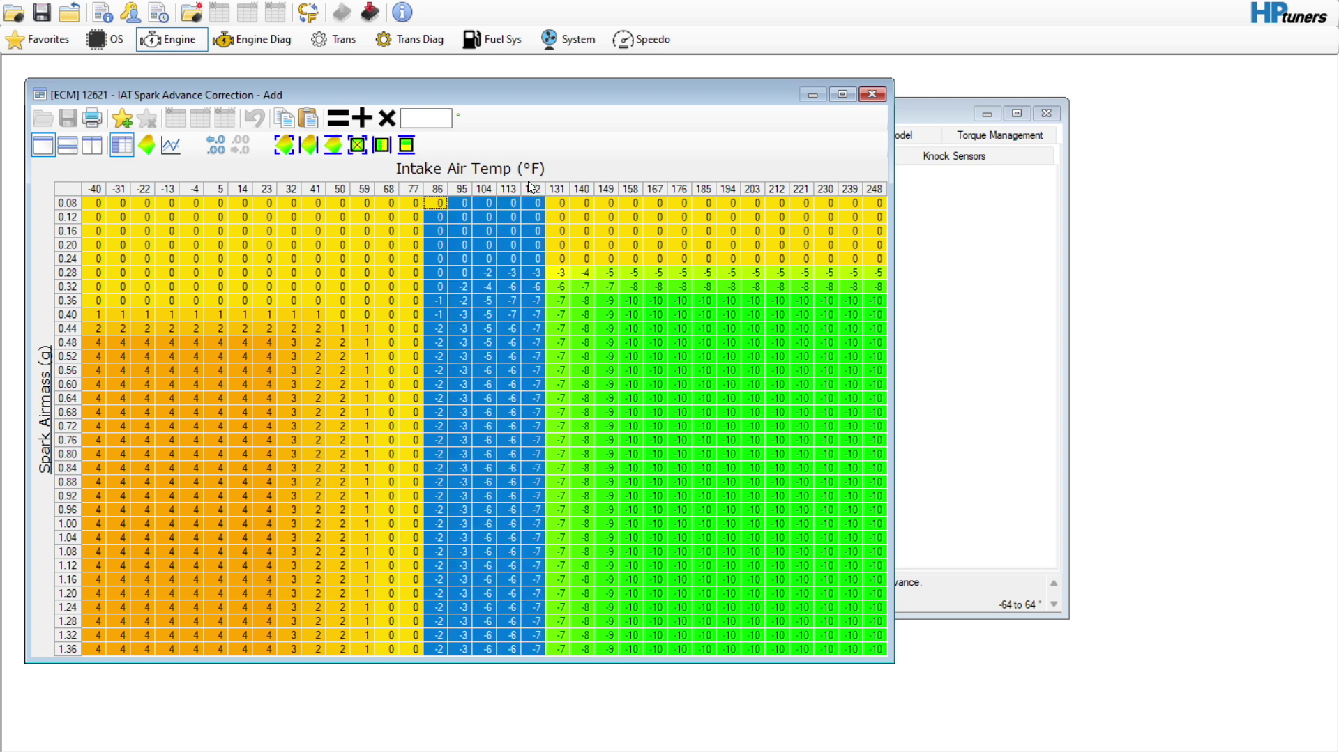
{"action": "left_click", "coordinate": [338, 118]}
{"action": "left_click", "coordinate": [515, 274]}
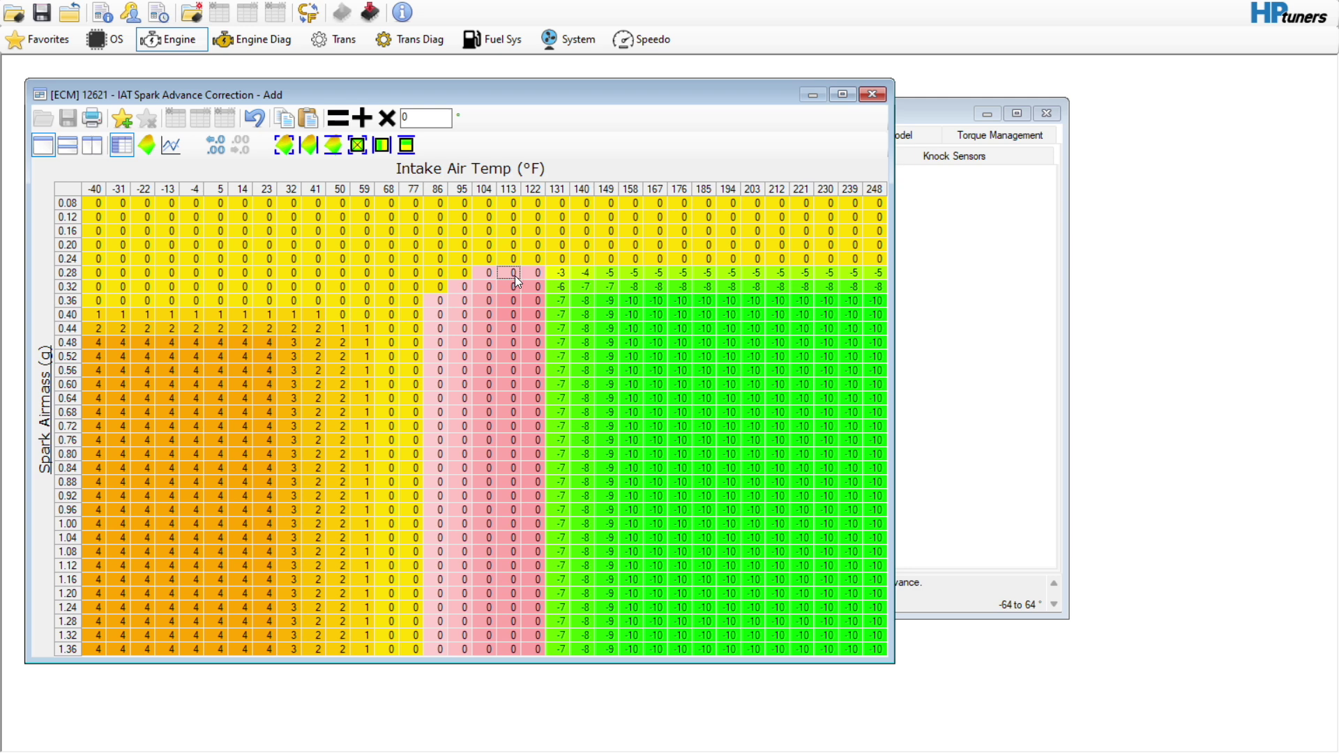
- Interpolate the IAT spark correction horizontally between the 122 and 176 °F columns and close the table
{"action": "left_click_drag", "start_coordinate": [541, 188], "coordinate": [691, 214]}
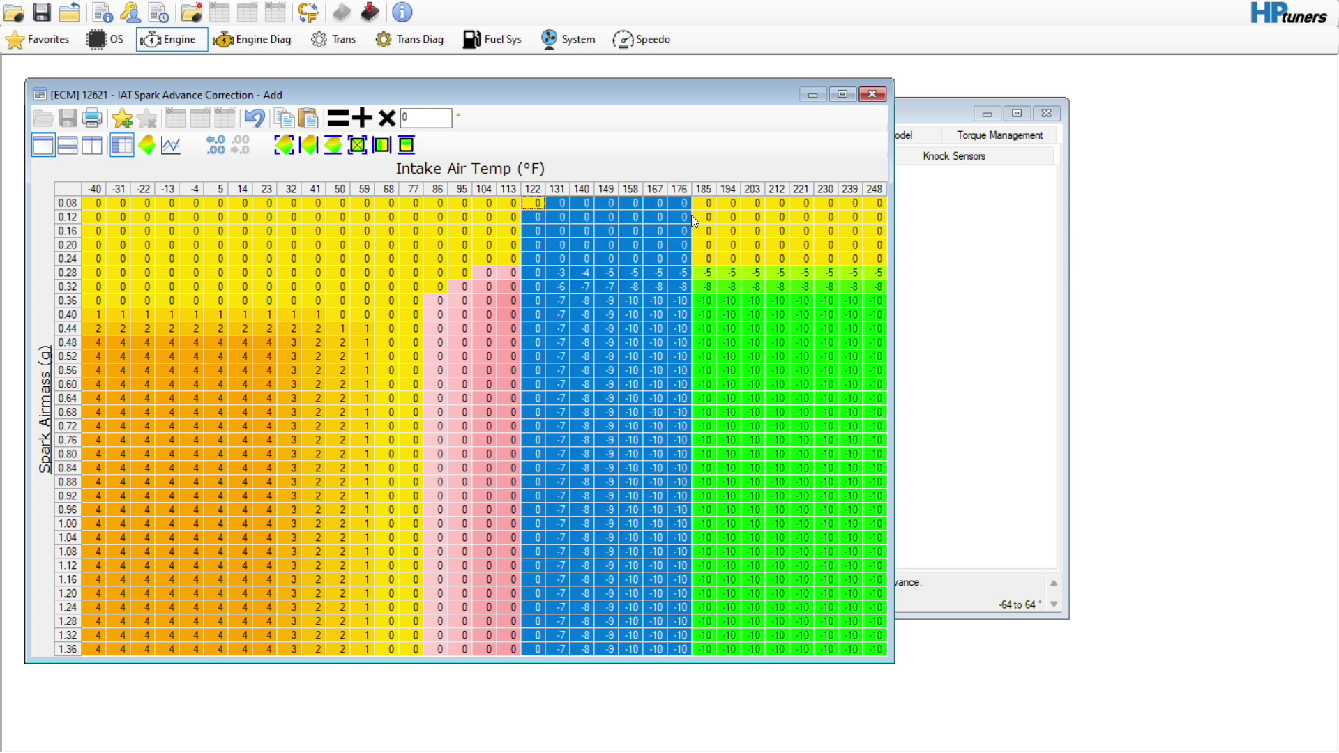
{"action": "left_click", "coordinate": [381, 145]}
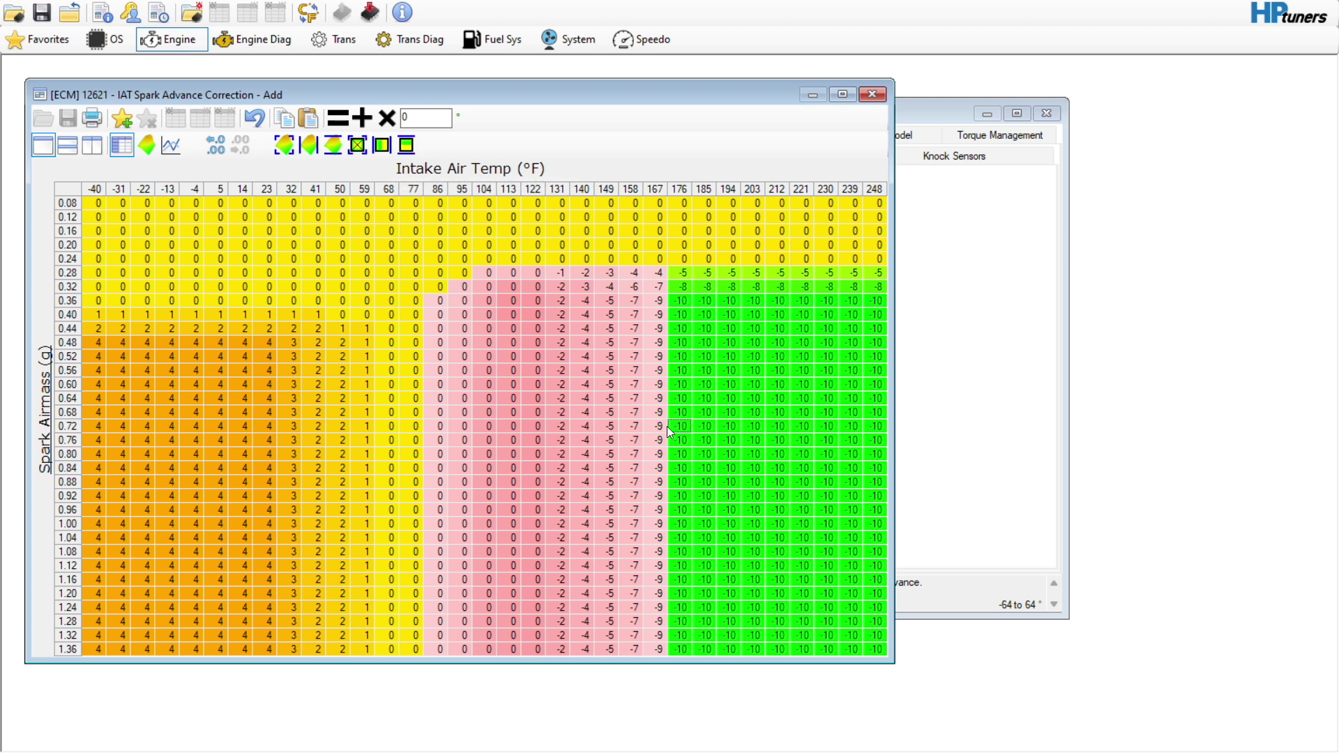
{"action": "left_click", "coordinate": [564, 188]}
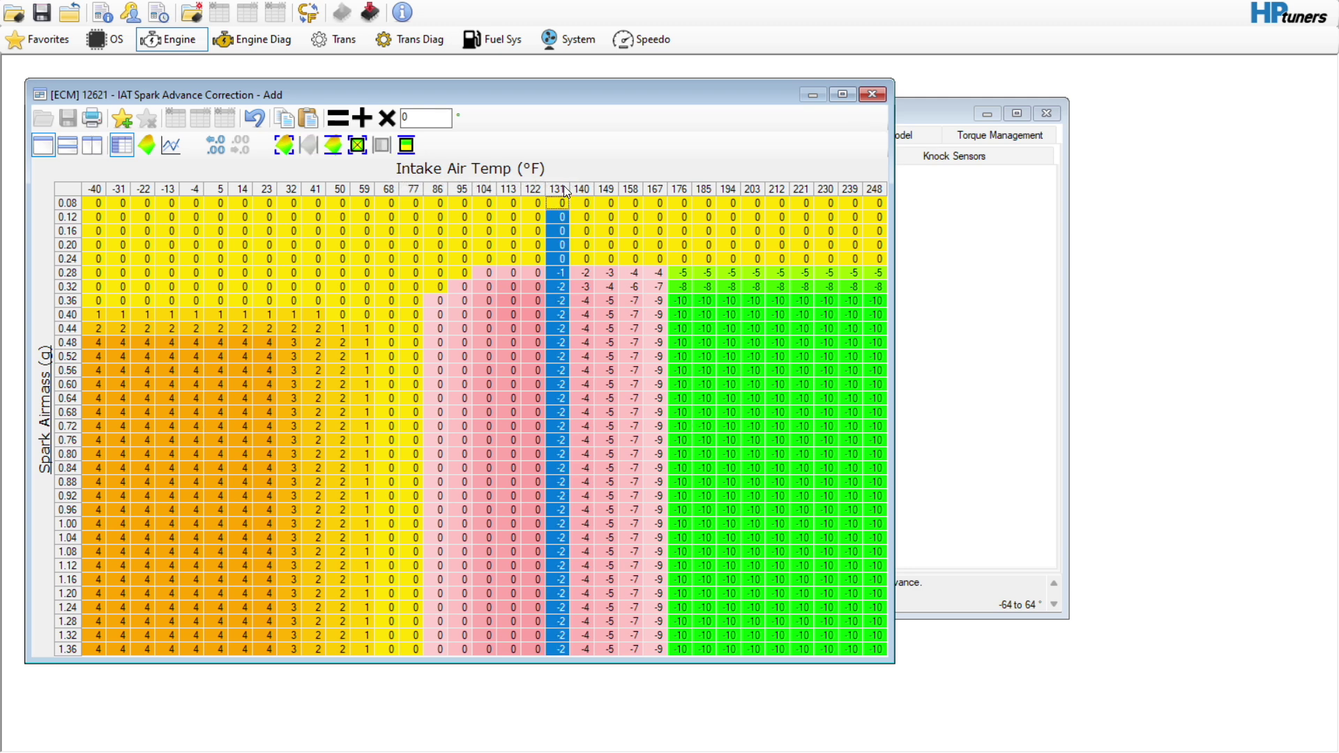
{"action": "left_click", "coordinate": [652, 232]}
{"action": "left_click", "coordinate": [883, 94]}
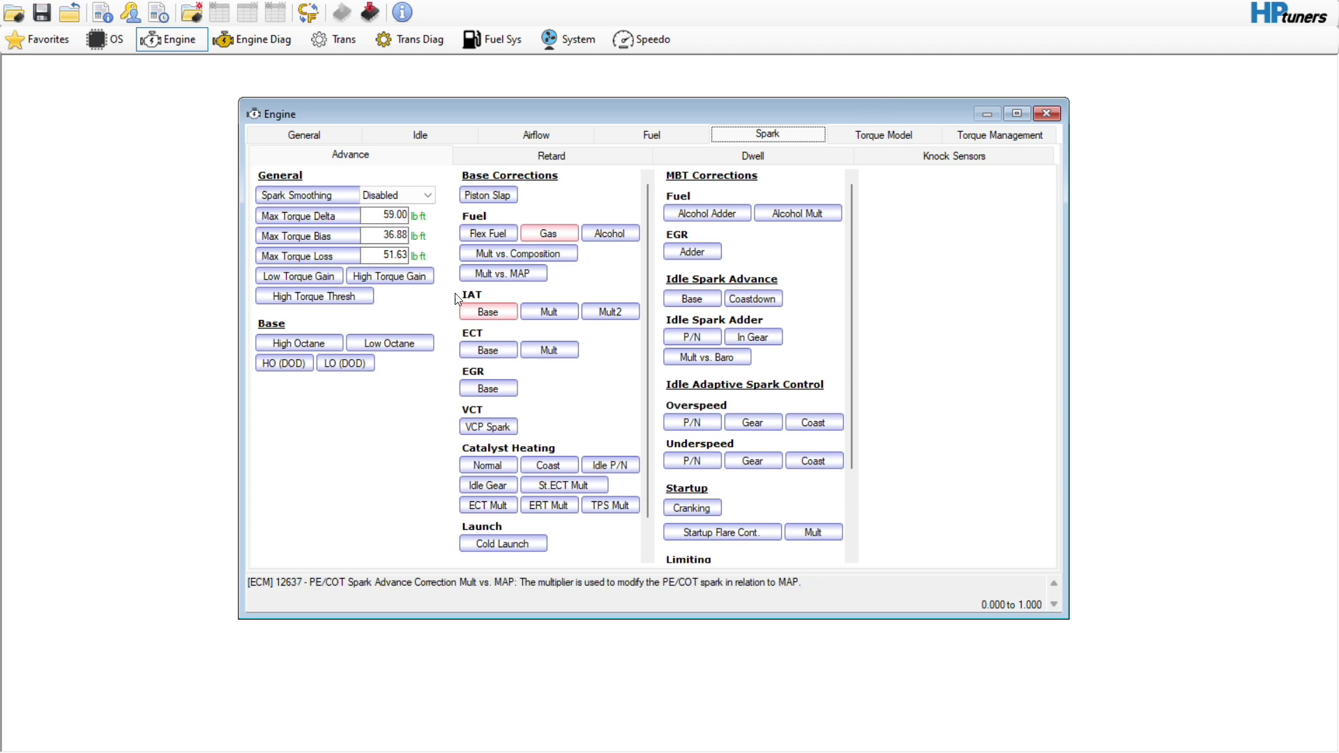
- In the base ECT spark advance correction table, set the whole 212 °F column to 0
{"action": "left_click", "coordinate": [482, 348]}
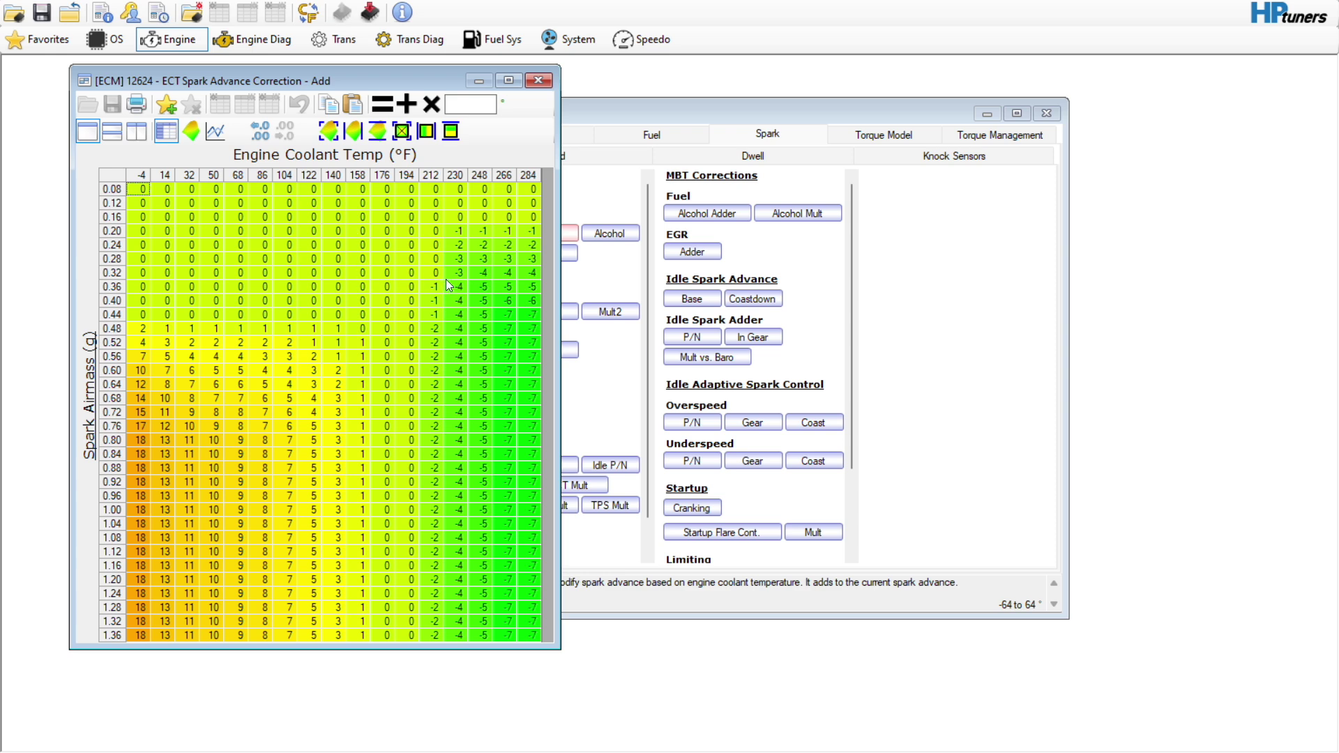
{"action": "left_click", "coordinate": [434, 173]}
{"action": "left_click", "coordinate": [474, 112]}
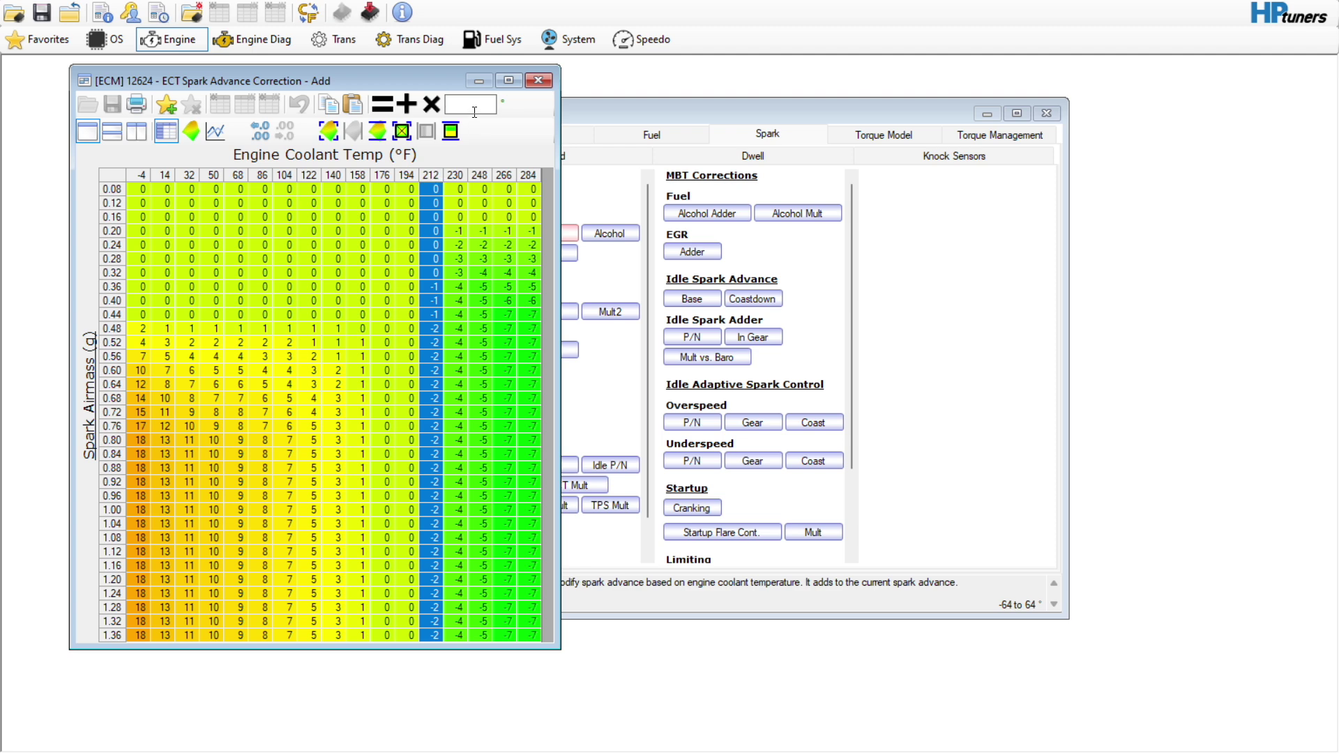
{"action": "left_click", "coordinate": [386, 108]}
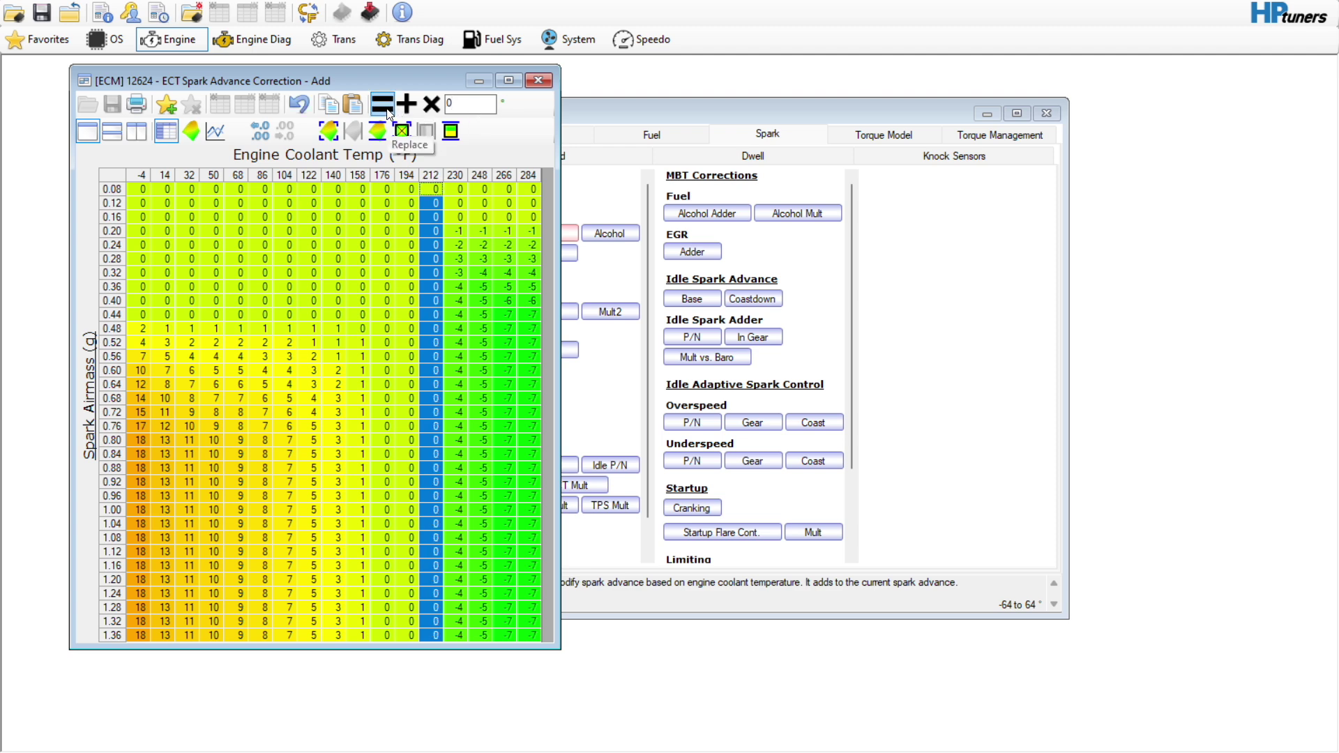
{"action": "left_click", "coordinate": [478, 244]}
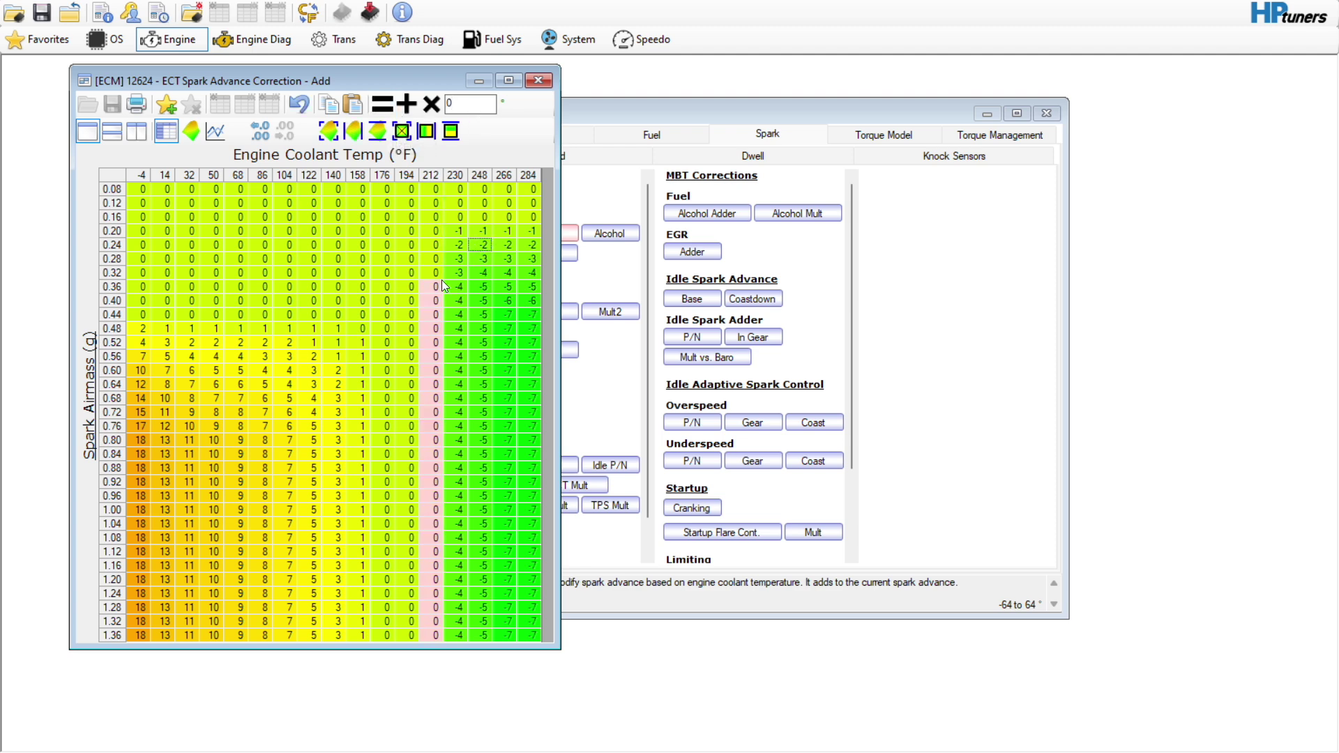
- Interpolate the ECT spark correction horizontally between the 212 and 284 °F columns and close the table
{"action": "left_click_drag", "start_coordinate": [430, 175], "coordinate": [528, 175]}
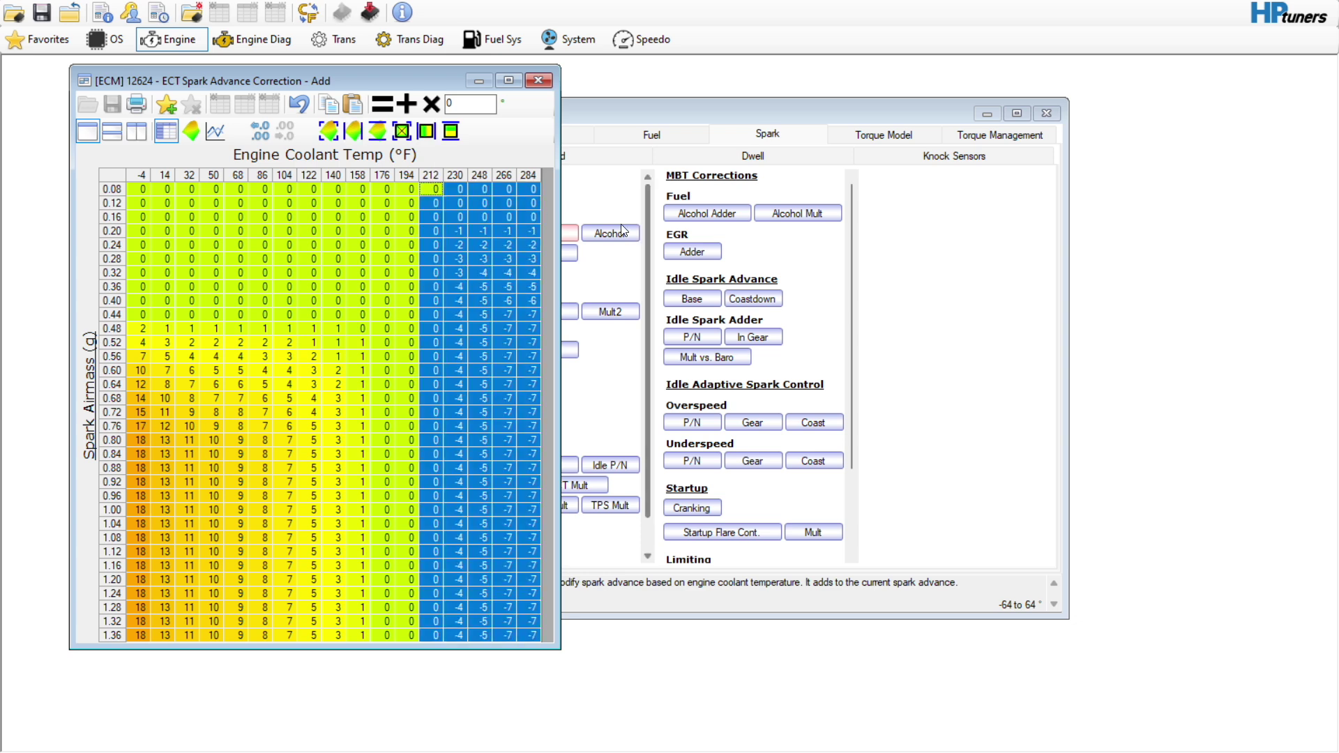
{"action": "left_click", "coordinate": [426, 132]}
{"action": "left_click", "coordinate": [481, 285]}
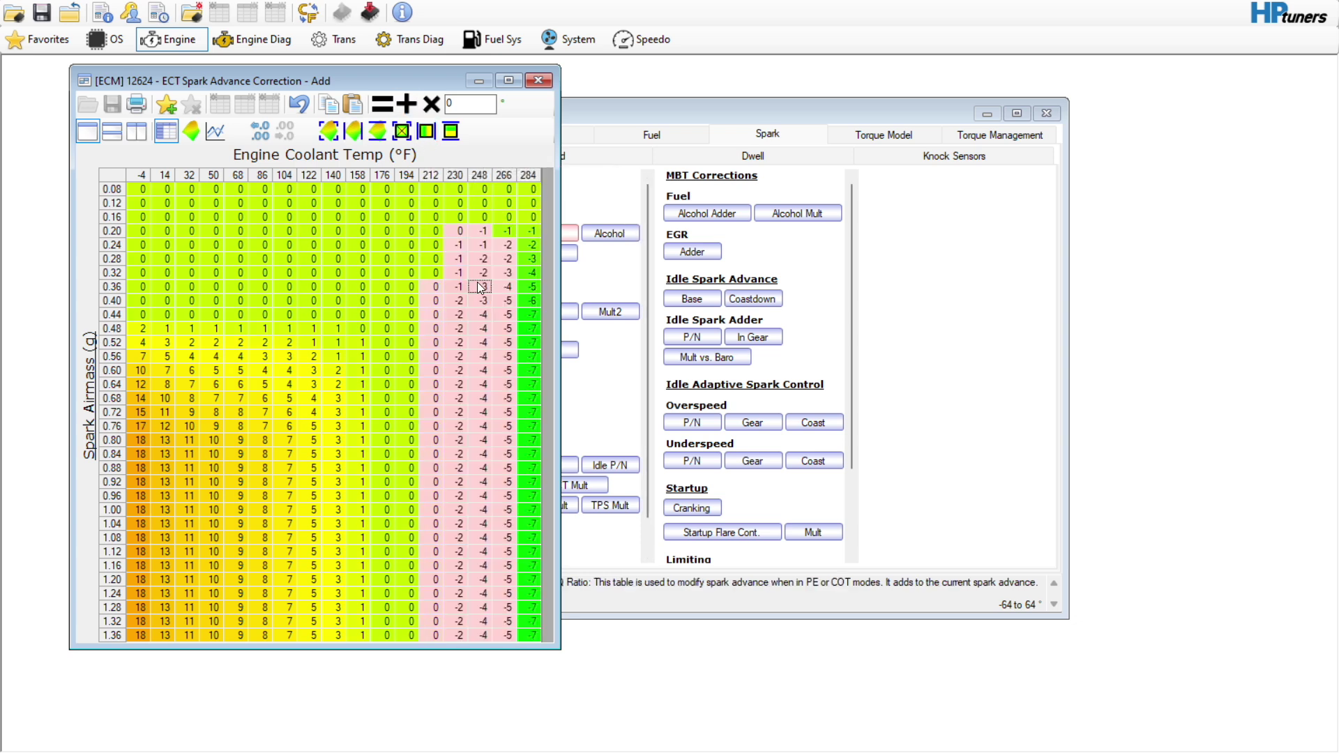
{"action": "left_click", "coordinate": [538, 80]}
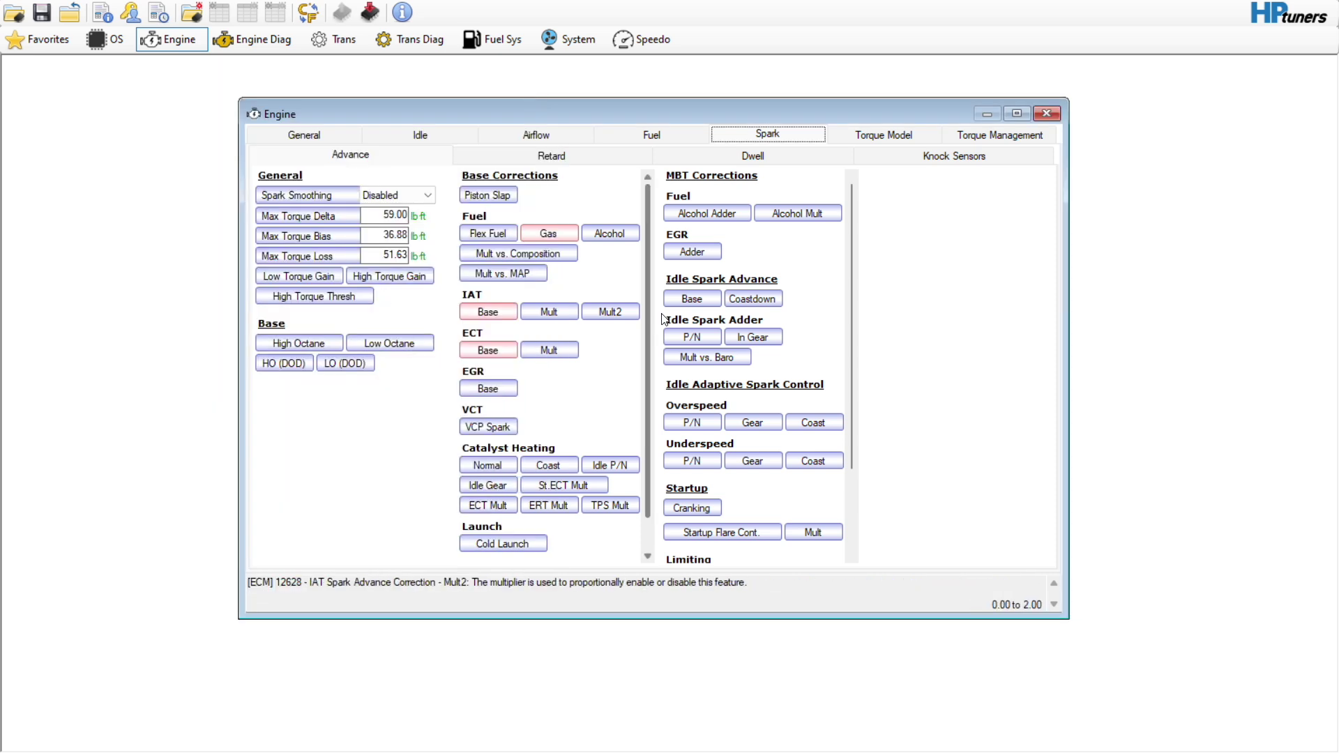
- In the base idle spark advance table, set the cells from 0 to 1,000 rpm and 0.08 to 0.48 g to 18
{"action": "left_click", "coordinate": [694, 299]}
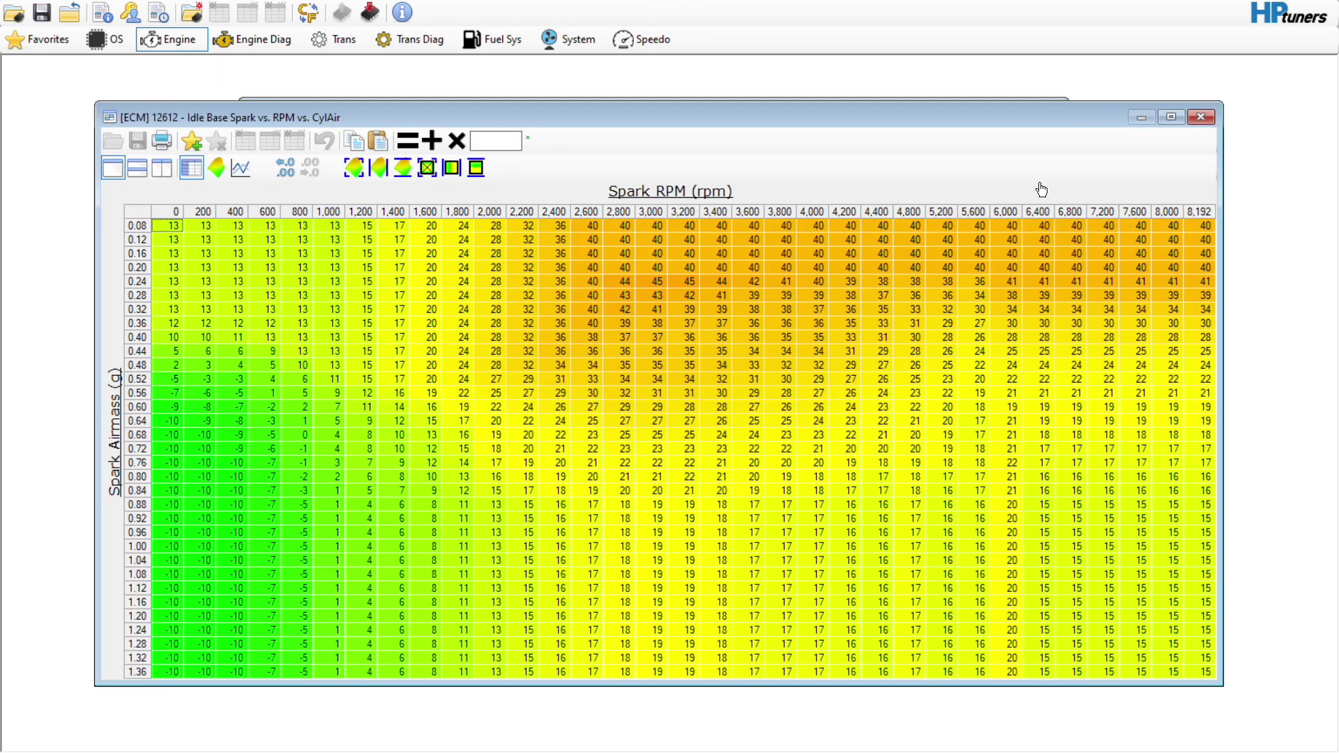
{"action": "left_click", "coordinate": [1194, 134]}
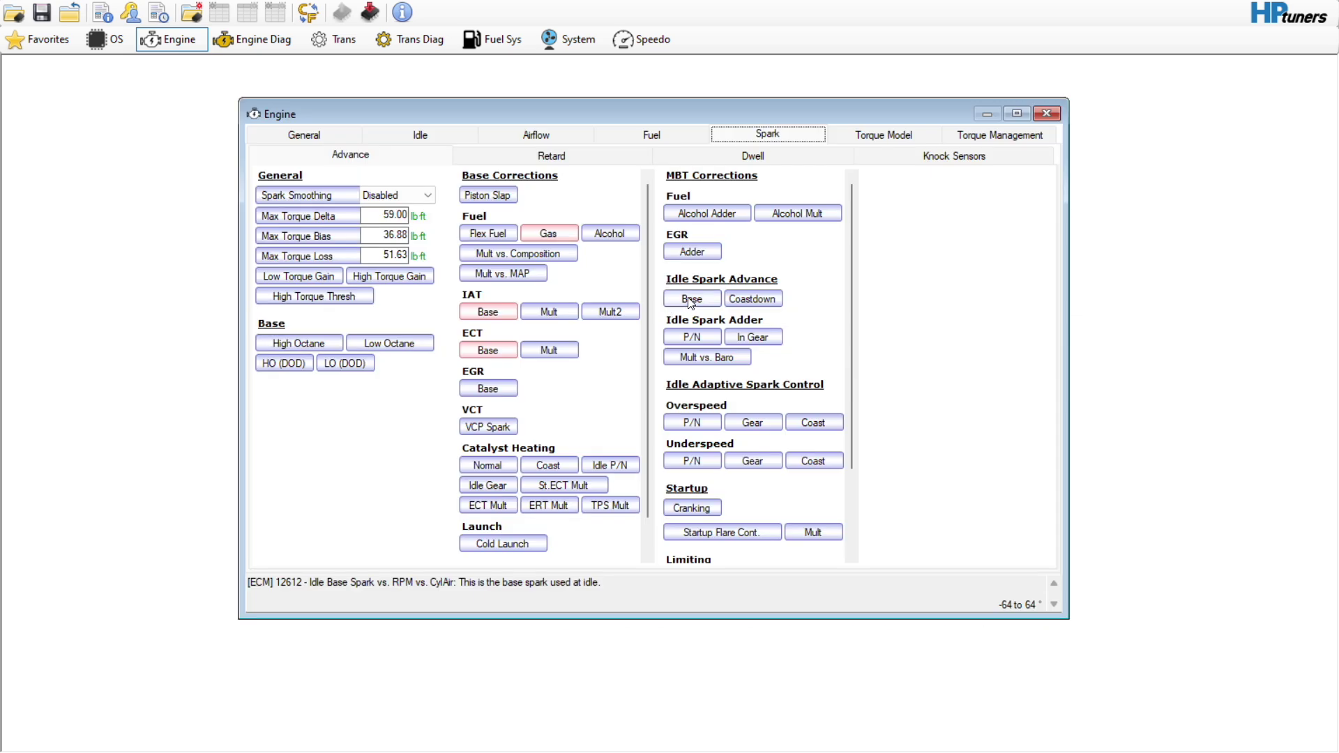
{"action": "left_click", "coordinate": [690, 300]}
{"action": "left_click_drag", "start_coordinate": [165, 223], "coordinate": [332, 353]}
{"action": "left_click", "coordinate": [498, 139]}
{"action": "type", "text": "18"}
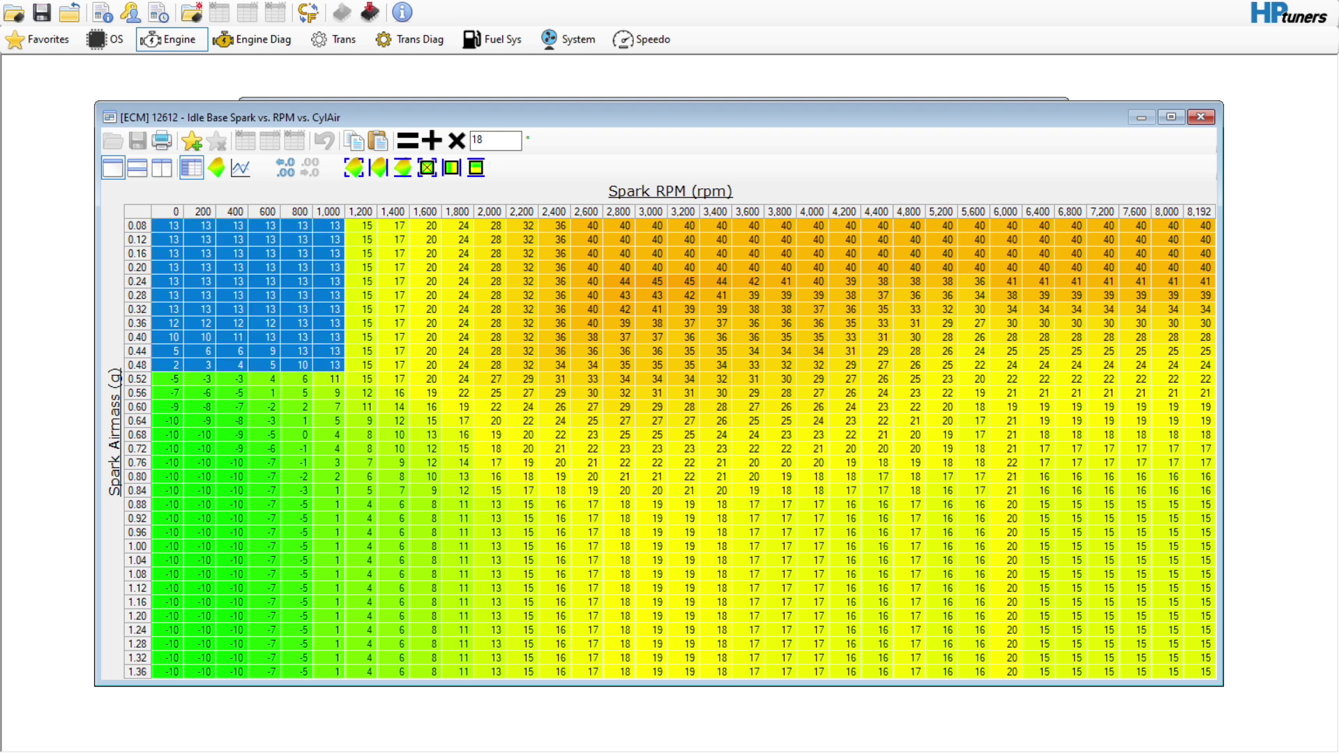
{"action": "left_click", "coordinate": [408, 140]}
{"action": "left_click", "coordinate": [382, 307]}
- Blend the idle base spark by interpolating vertically from 0.48 to 0.68 g and horizontally from 1,000 to 1,800 rpm
{"action": "left_click_drag", "start_coordinate": [159, 367], "coordinate": [316, 436]}
{"action": "left_click", "coordinate": [476, 168]}
{"action": "left_click_drag", "start_coordinate": [334, 226], "coordinate": [449, 421]}
{"action": "left_click", "coordinate": [451, 170]}
- Copy the entire idle base spark table and close it
{"action": "left_click", "coordinate": [130, 216]}
{"action": "right_click", "coordinate": [129, 218]}
{"action": "left_click", "coordinate": [162, 222]}
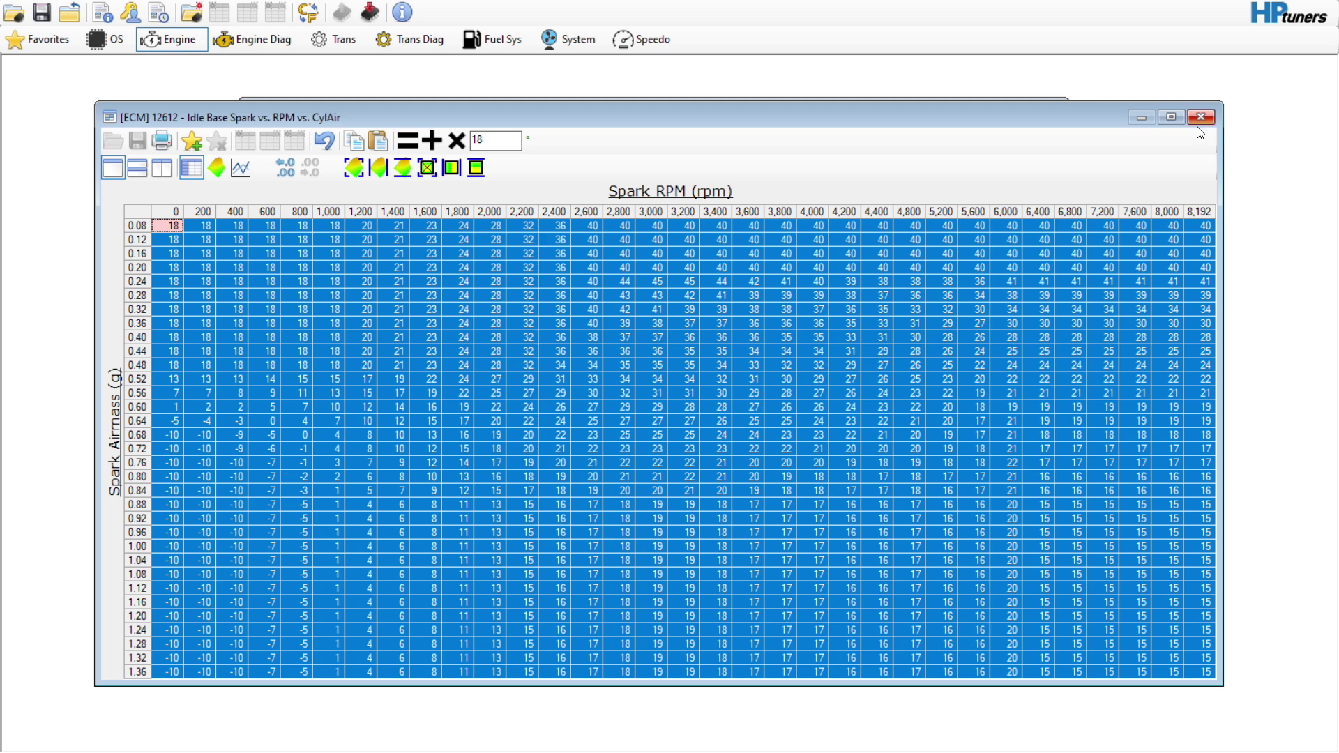
{"action": "left_click", "coordinate": [973, 351]}
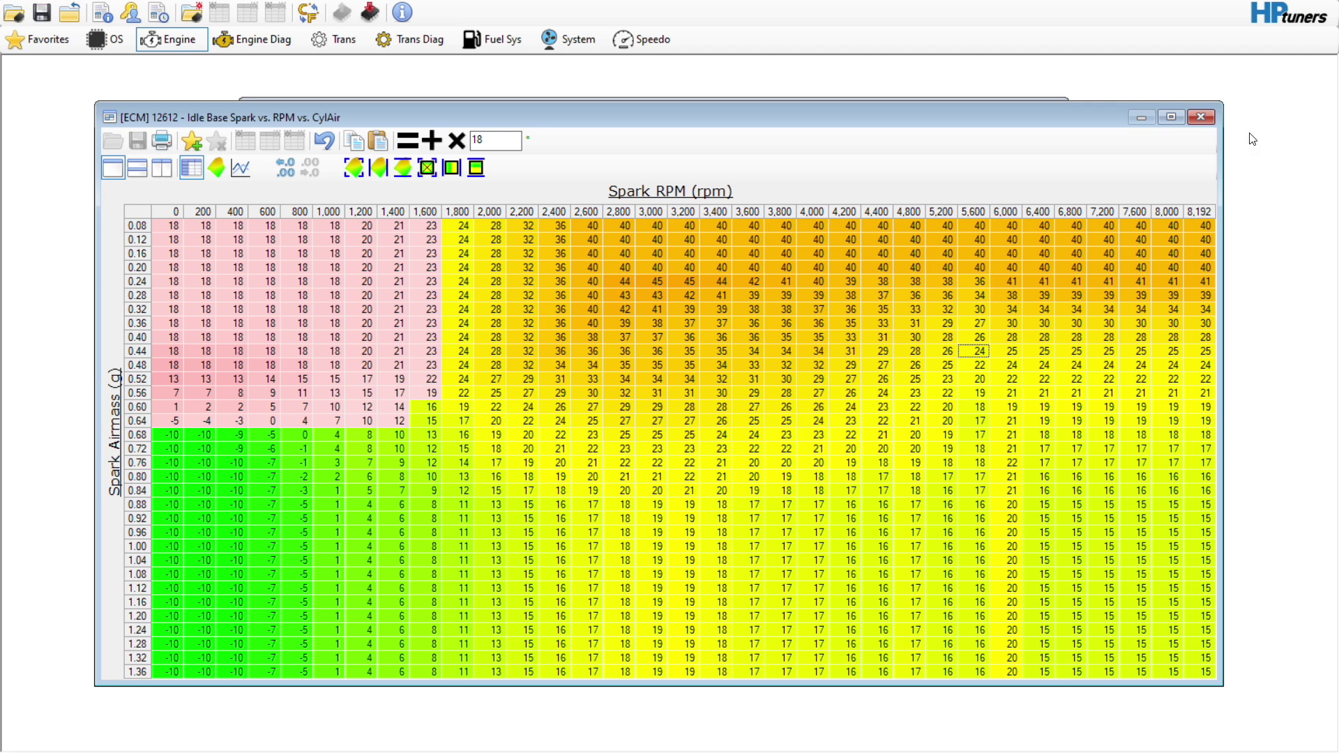
{"action": "left_click", "coordinate": [1199, 118]}
- Paste the copied idle base spark values over the entire idle coastdown spark table and close it
{"action": "left_click", "coordinate": [751, 298]}
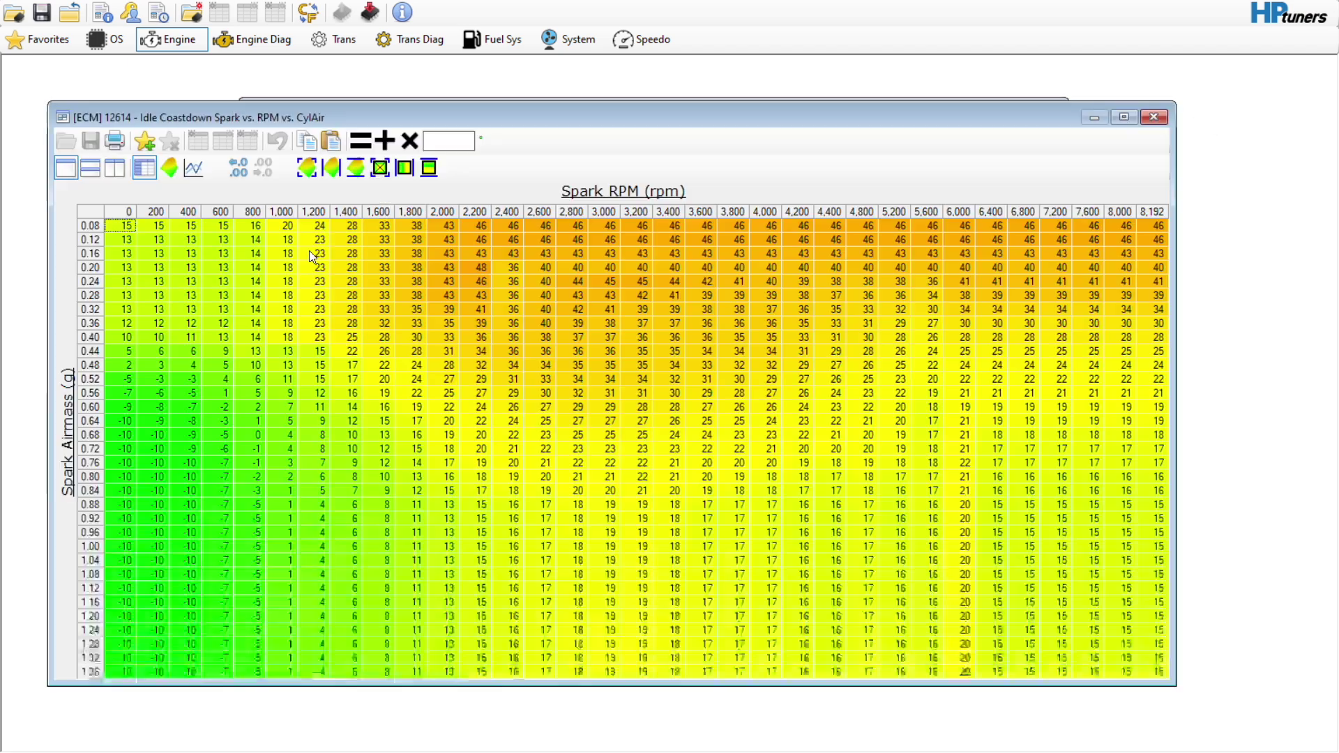
{"action": "left_click", "coordinate": [91, 210]}
{"action": "right_click", "coordinate": [90, 208]}
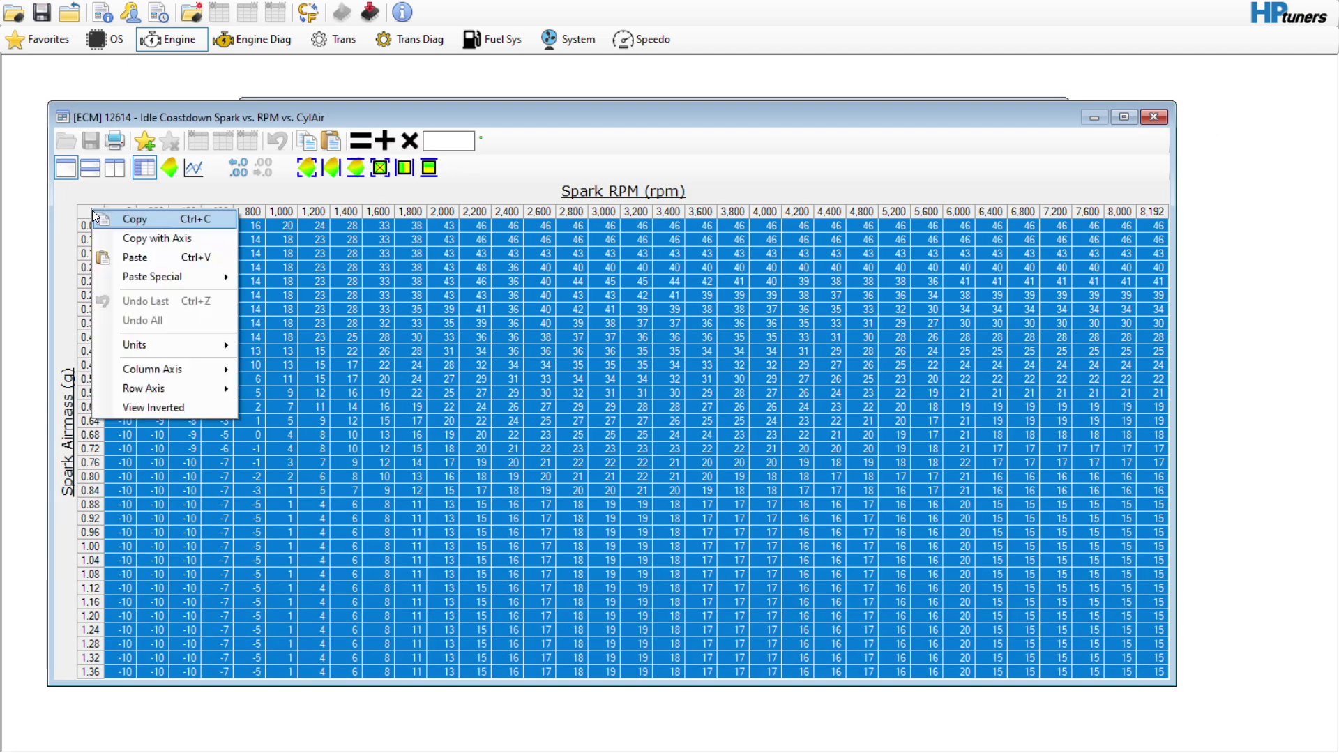
{"action": "left_click", "coordinate": [107, 256]}
{"action": "left_click", "coordinate": [316, 307]}
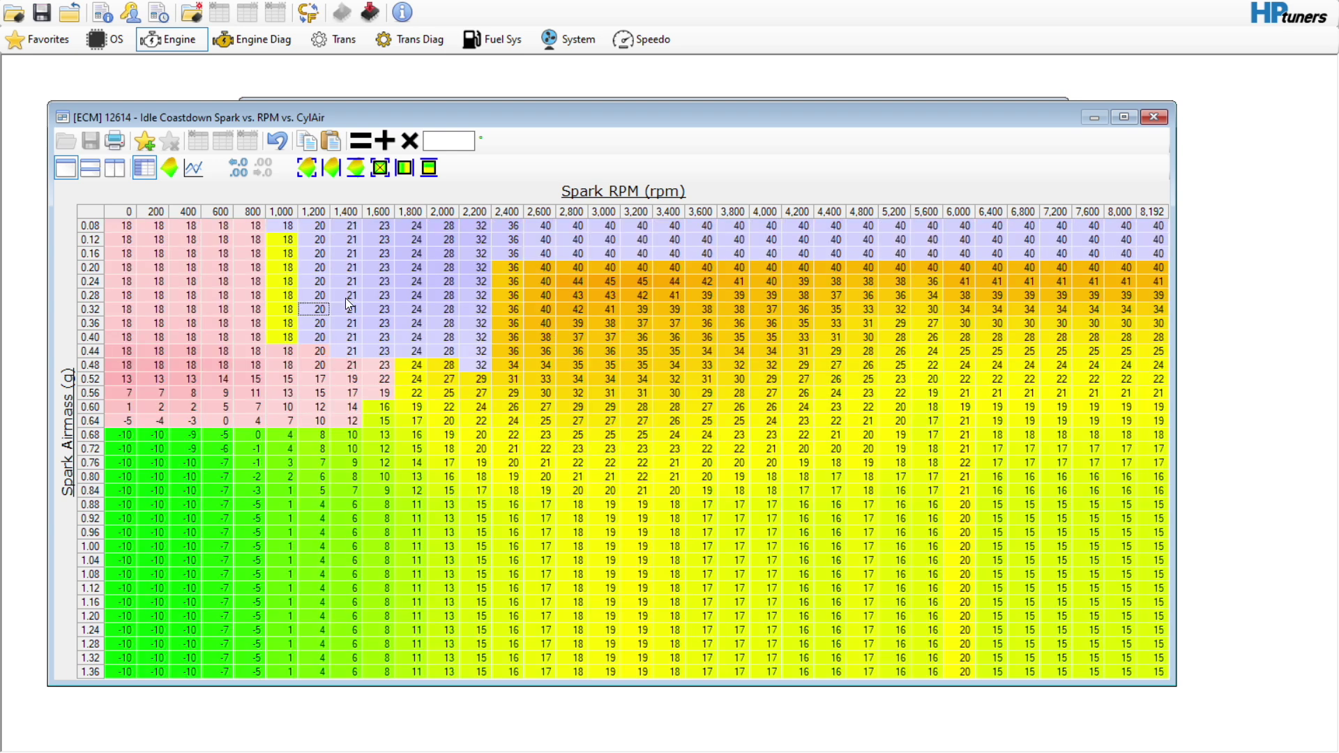
{"action": "left_click", "coordinate": [1153, 117]}
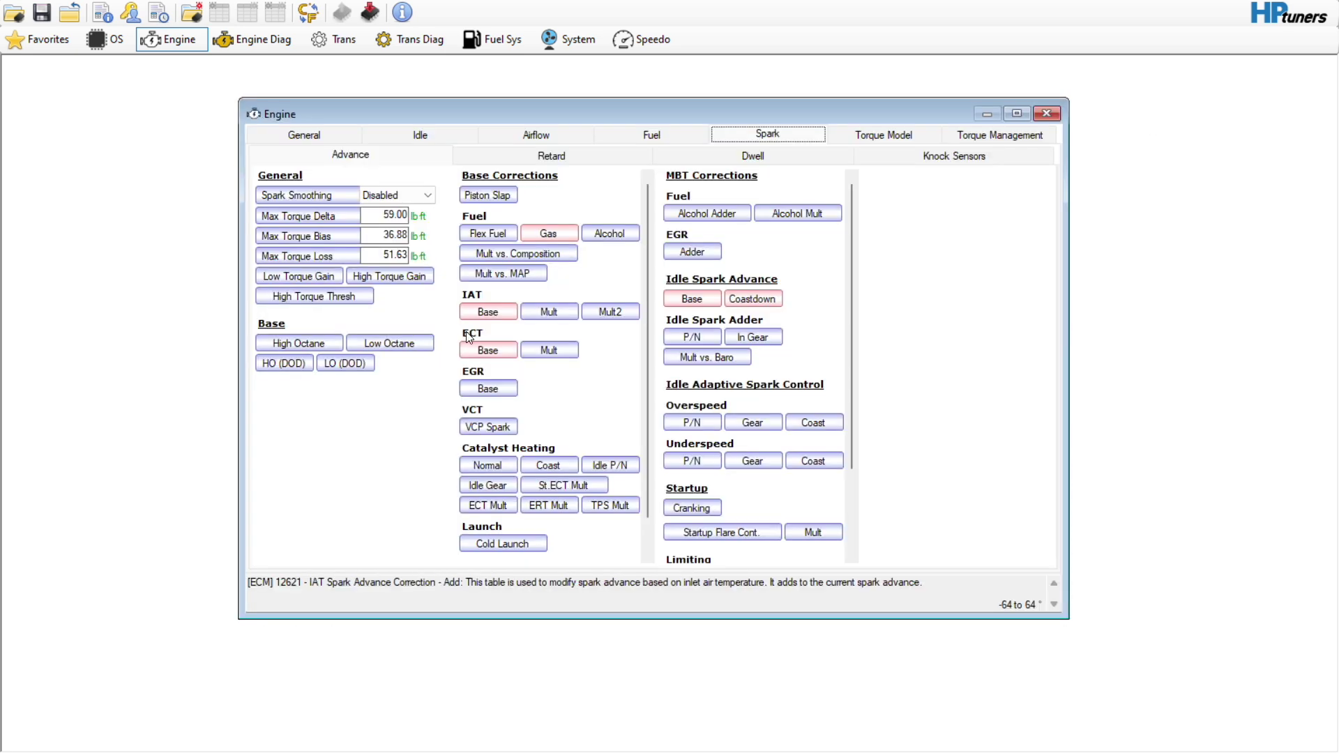
- Open the high octane main spark table, enlarge it, and examine its 3D surface graph
{"action": "left_click", "coordinate": [319, 344]}
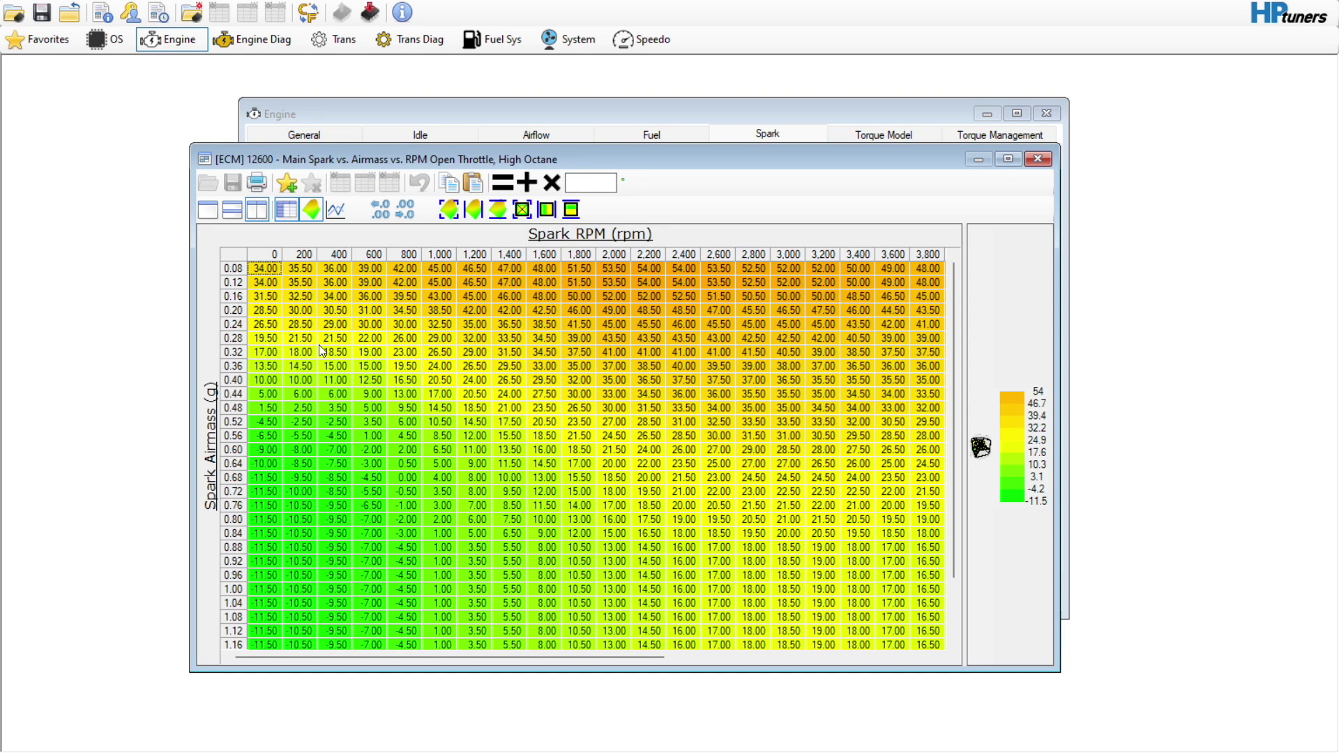
{"action": "left_click_drag", "start_coordinate": [1055, 669], "coordinate": [1177, 702]}
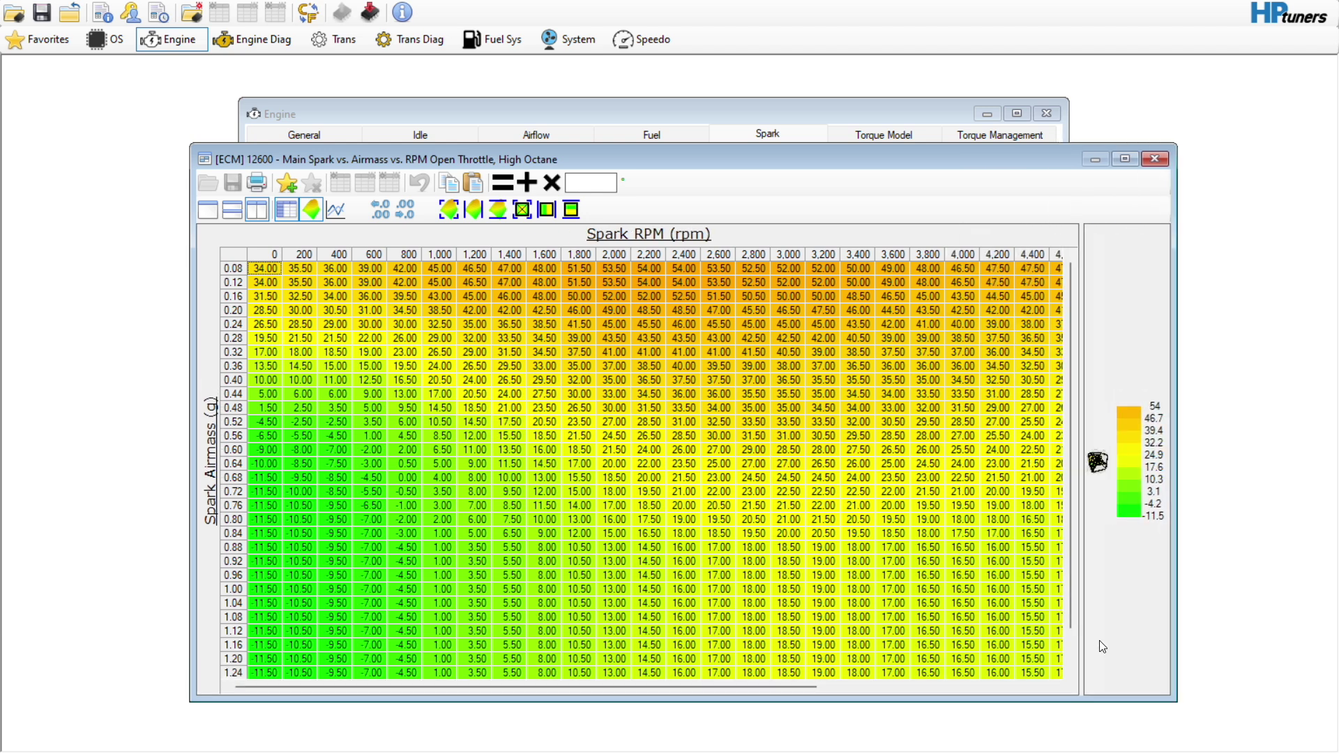
{"action": "left_click_drag", "start_coordinate": [1079, 627], "coordinate": [737, 629]}
{"action": "left_click", "coordinate": [816, 467]}
{"action": "left_click", "coordinate": [898, 454]}
{"action": "left_click_drag", "start_coordinate": [898, 453], "coordinate": [883, 437]}
{"action": "left_click", "coordinate": [879, 438]}
{"action": "left_click", "coordinate": [833, 481]}
{"action": "left_click_drag", "start_coordinate": [734, 530], "coordinate": [827, 530]}
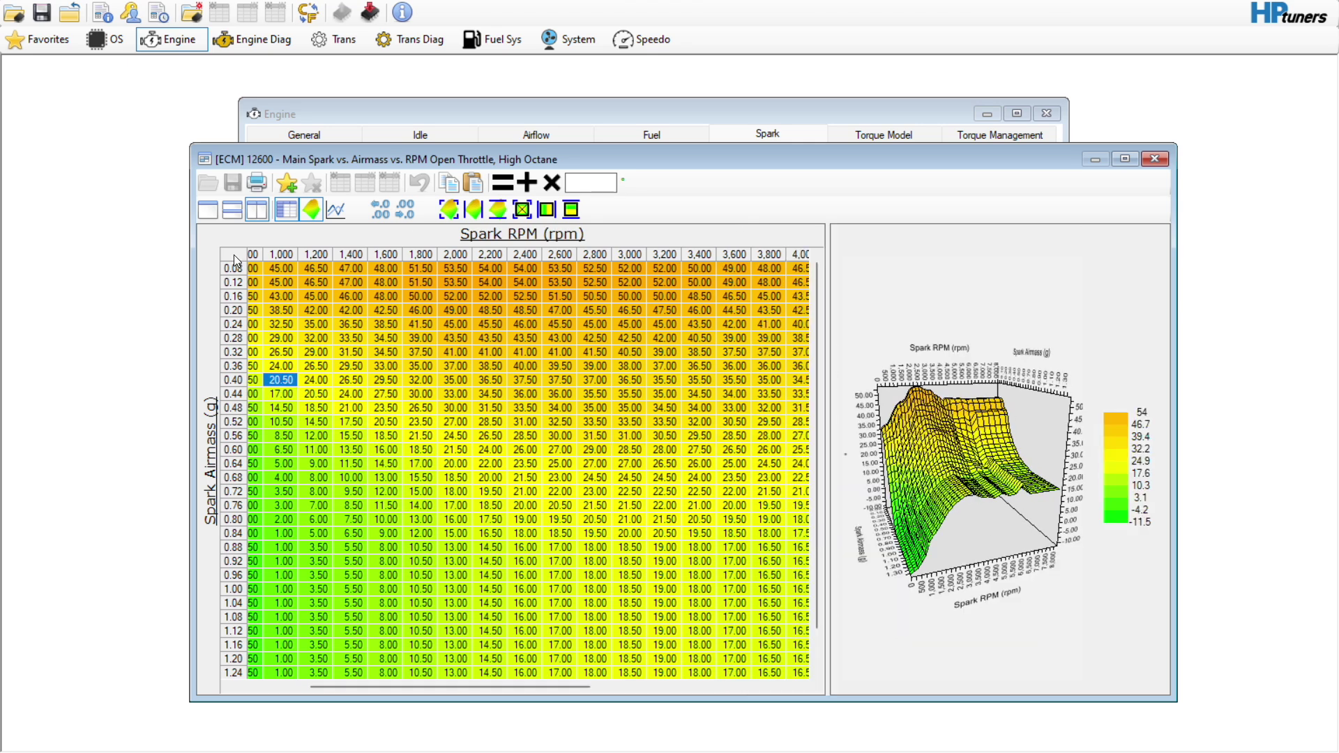
- Smooth the entire high octane main spark table
{"action": "left_click", "coordinate": [234, 255]}
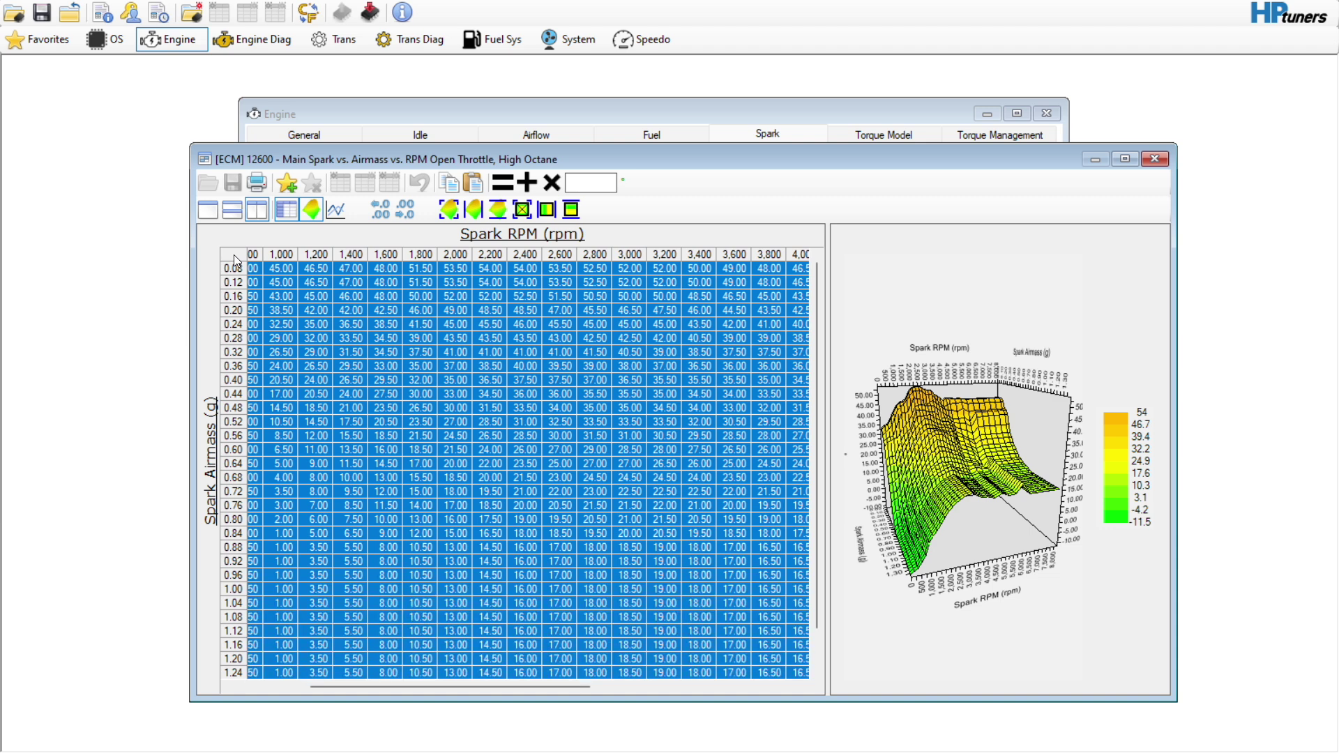
{"action": "left_click", "coordinate": [449, 209]}
{"action": "left_click", "coordinate": [478, 339]}
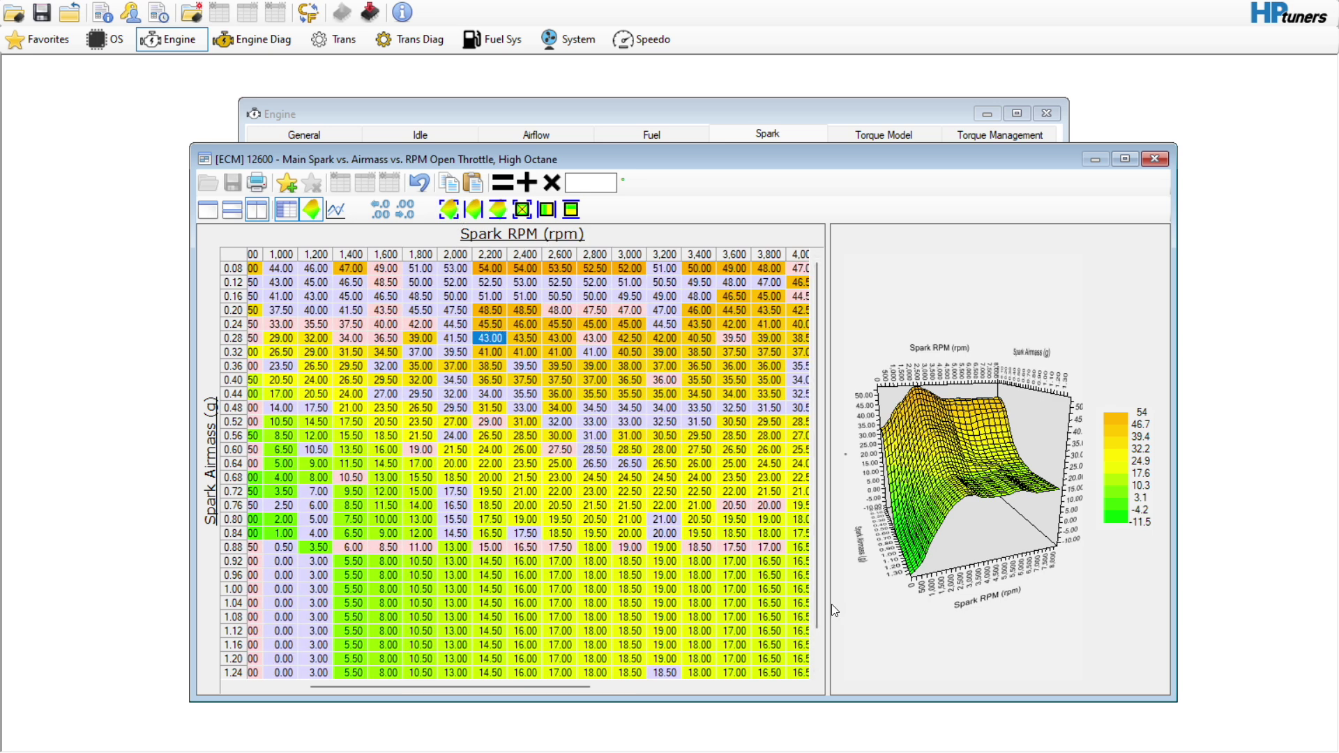
- Copy the entire smoothed high octane spark table and close it
{"action": "left_click_drag", "start_coordinate": [830, 603], "coordinate": [904, 604]}
{"action": "left_click_drag", "start_coordinate": [567, 686], "coordinate": [395, 686]}
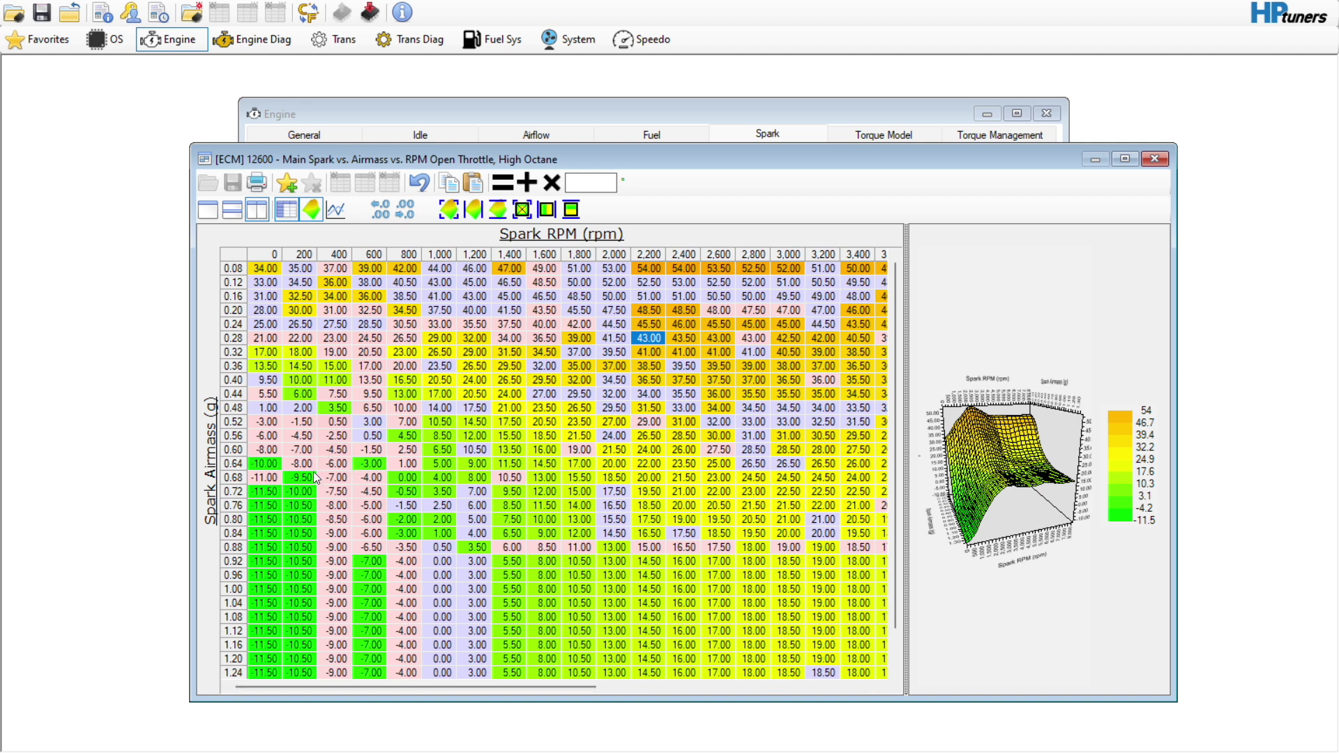
{"action": "left_click", "coordinate": [238, 259]}
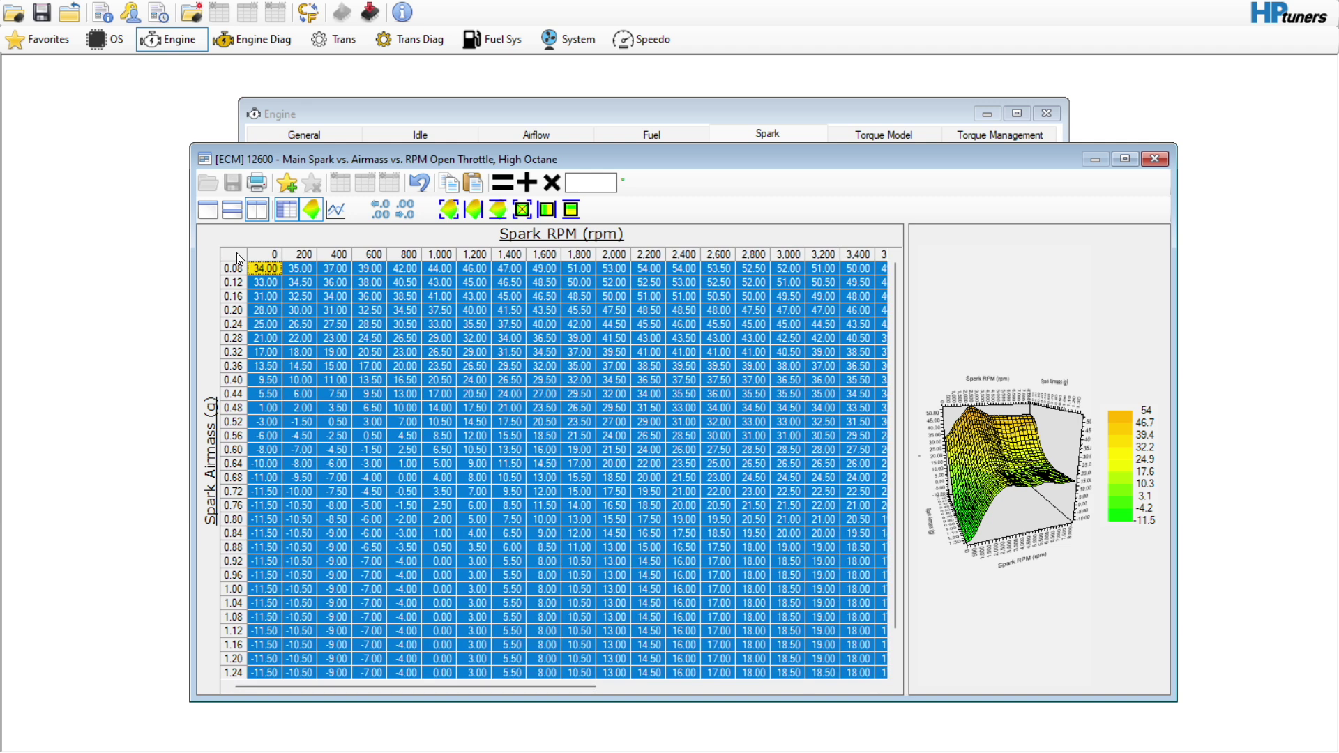
{"action": "right_click", "coordinate": [228, 257]}
{"action": "left_click", "coordinate": [257, 268]}
{"action": "left_click", "coordinate": [495, 337]}
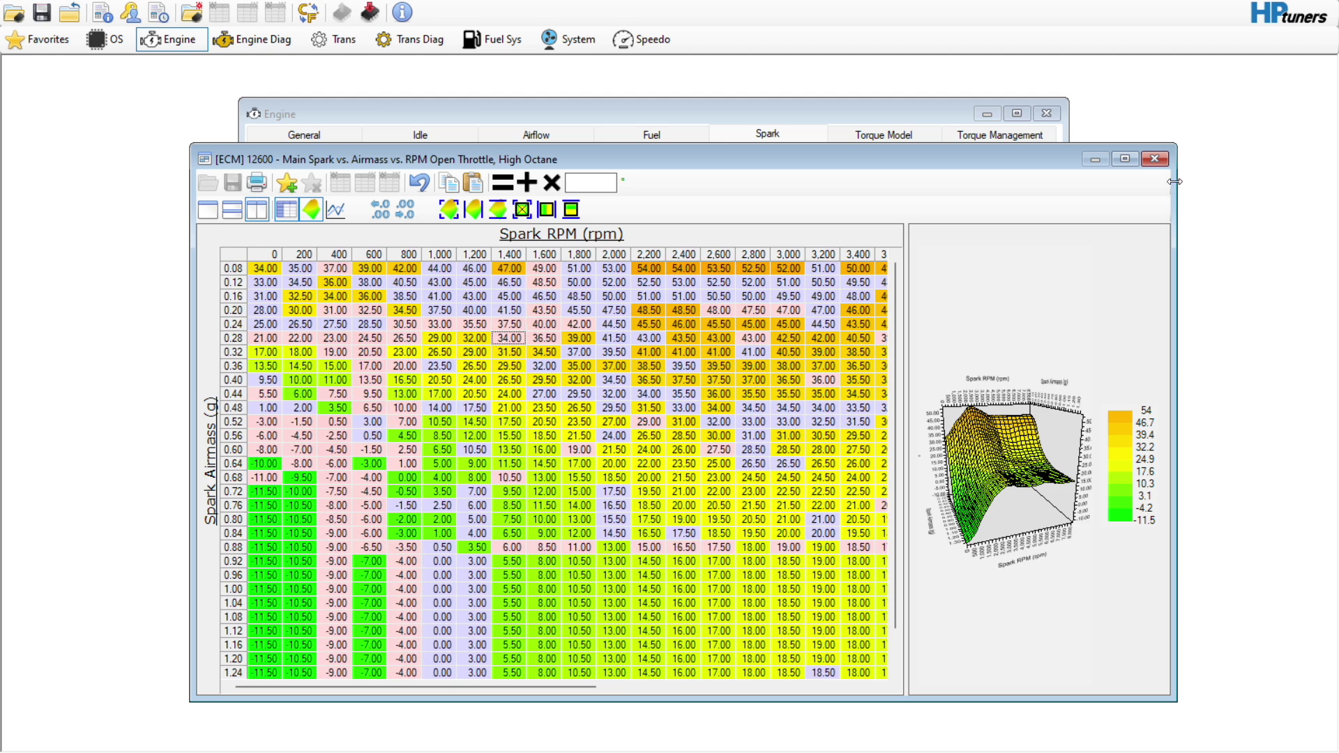
{"action": "left_click", "coordinate": [1155, 159]}
- Paste the copied high octane values over the entire low octane main spark table
{"action": "left_click", "coordinate": [377, 345]}
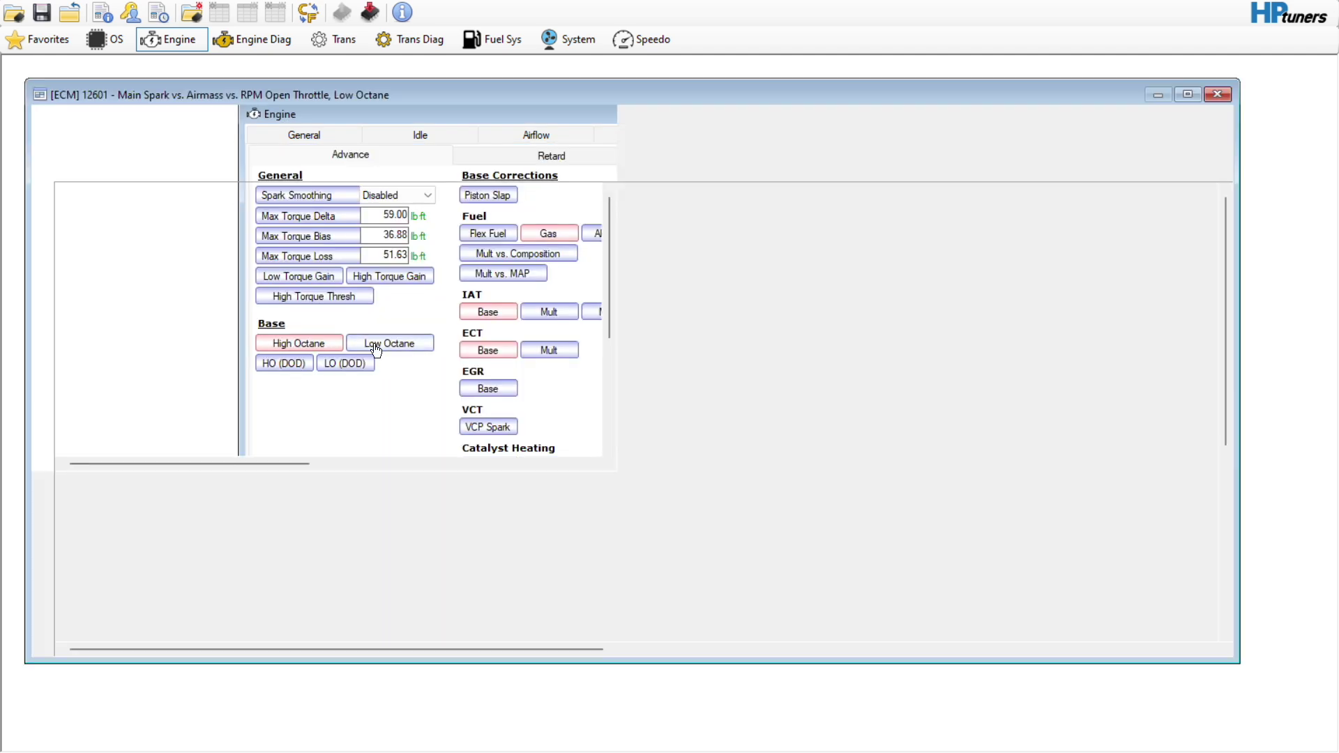
{"action": "left_click", "coordinate": [73, 186]}
{"action": "right_click", "coordinate": [74, 189]}
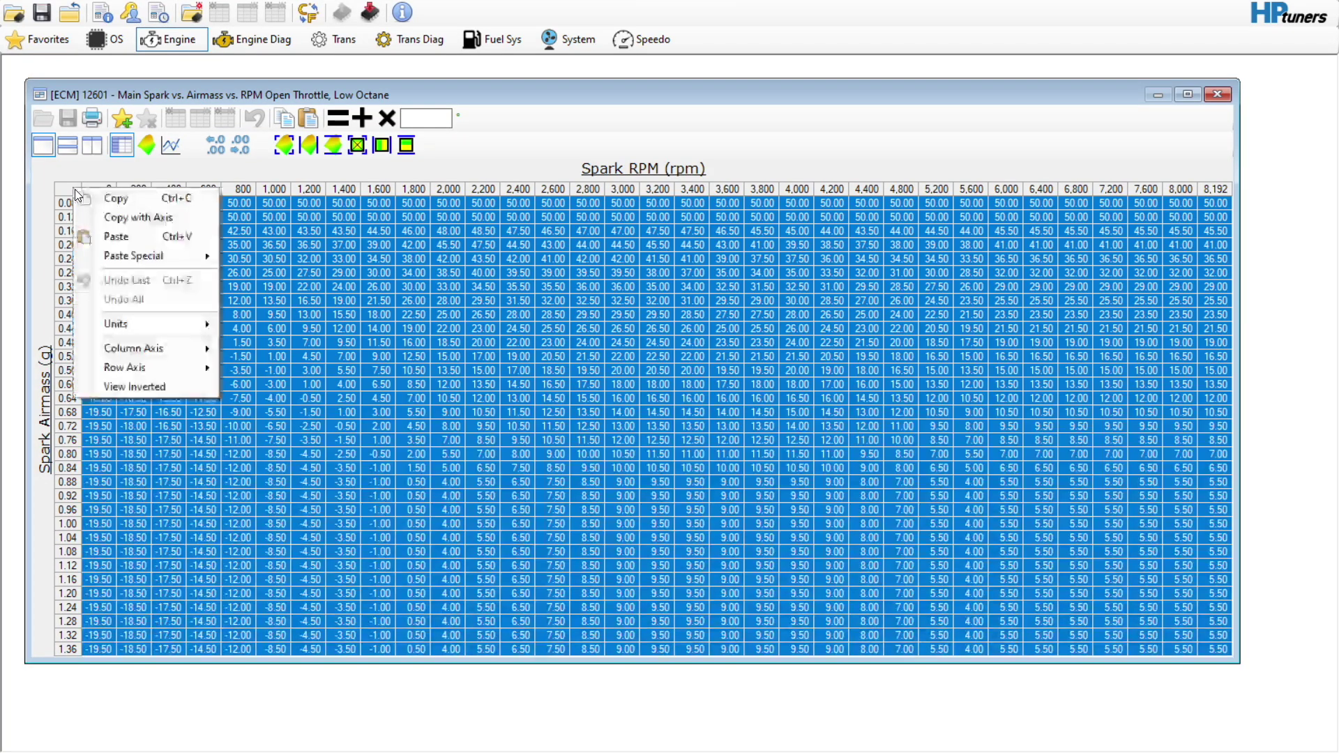
{"action": "left_click", "coordinate": [112, 236]}
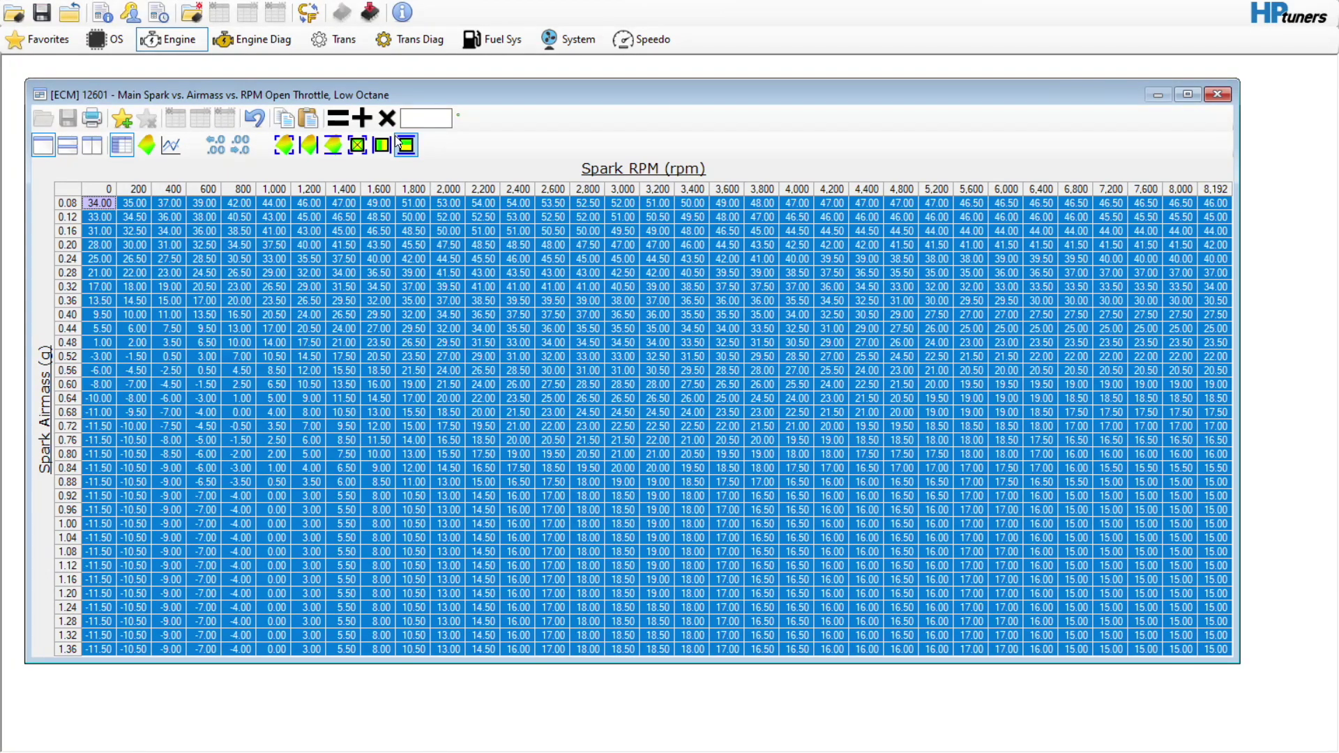
- Add -8 degrees to every cell of the low octane spark table and close it
{"action": "type", "text": "8"}
{"action": "left_click", "coordinate": [362, 119]}
{"action": "left_click", "coordinate": [444, 313]}
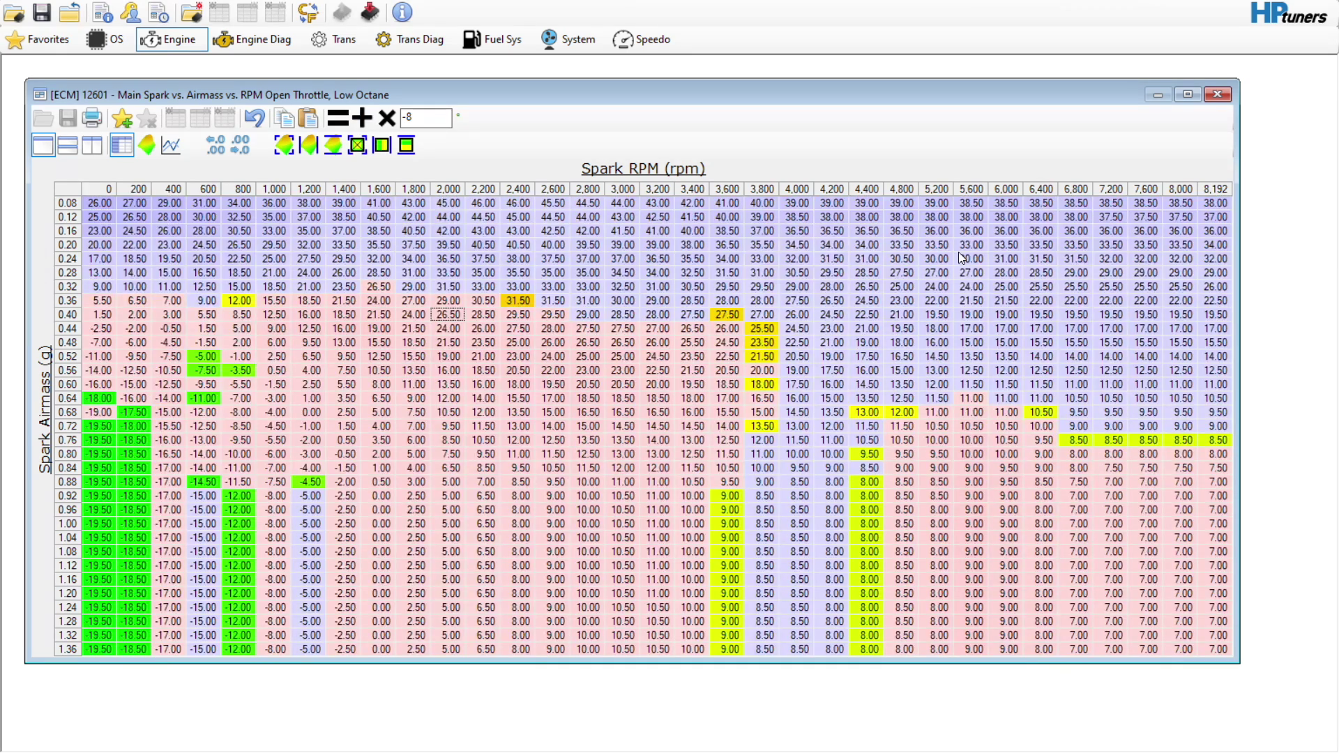
{"action": "left_click", "coordinate": [1217, 95]}
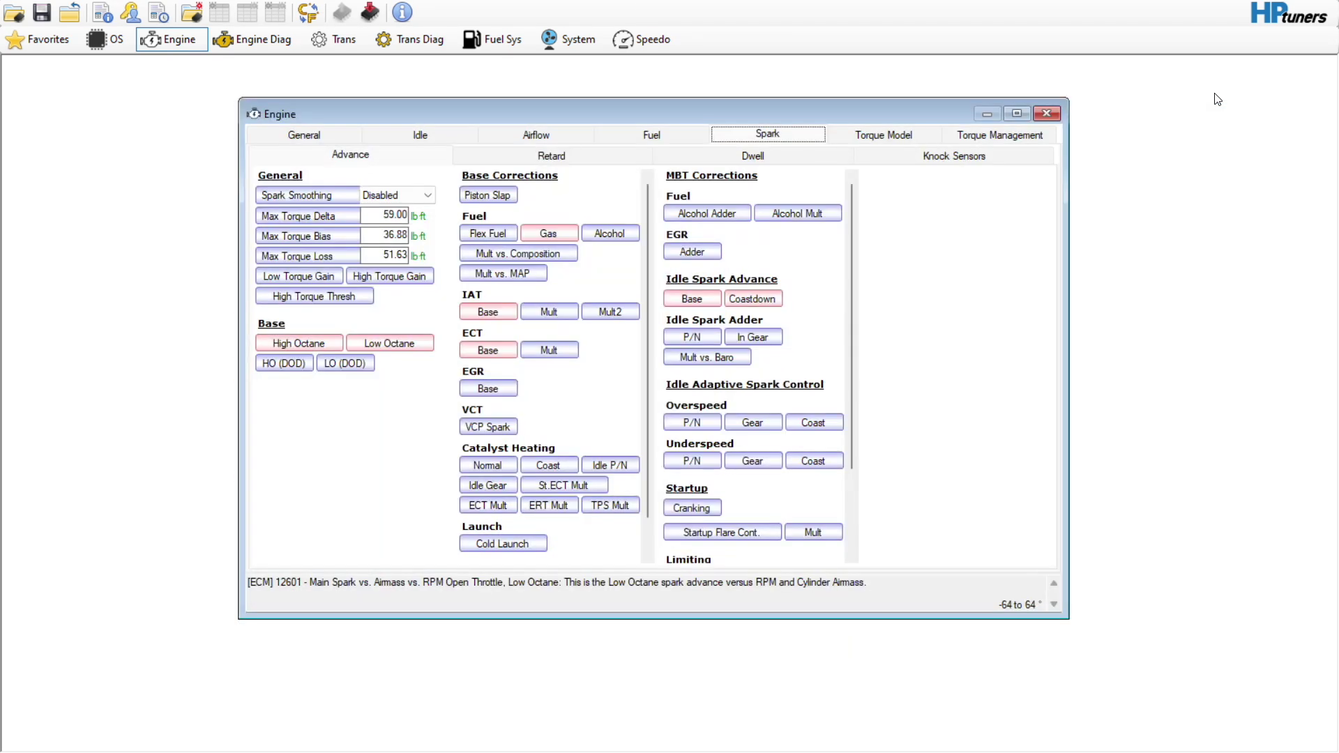
- Set every cell of the VCP spark table to 0 and close it
{"action": "left_click", "coordinate": [510, 388]}
{"action": "left_click", "coordinate": [729, 208]}
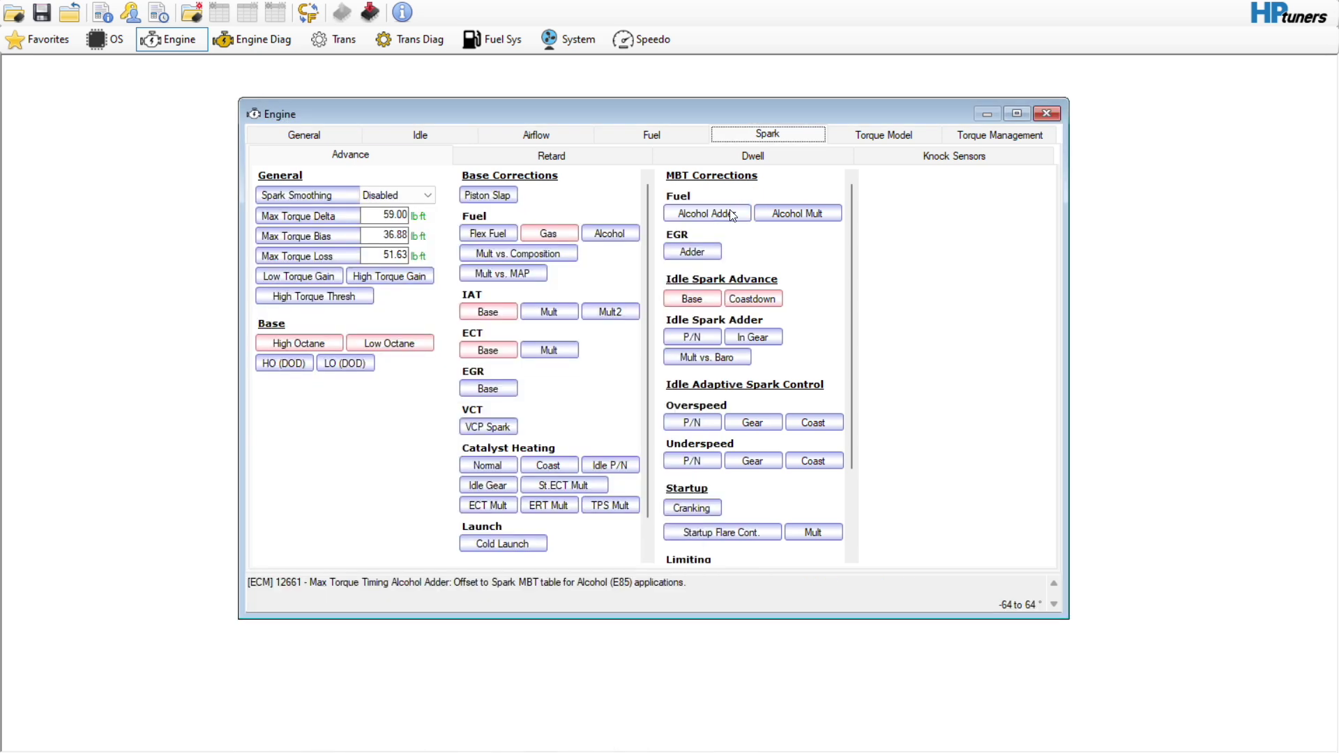
{"action": "left_click", "coordinate": [504, 430]}
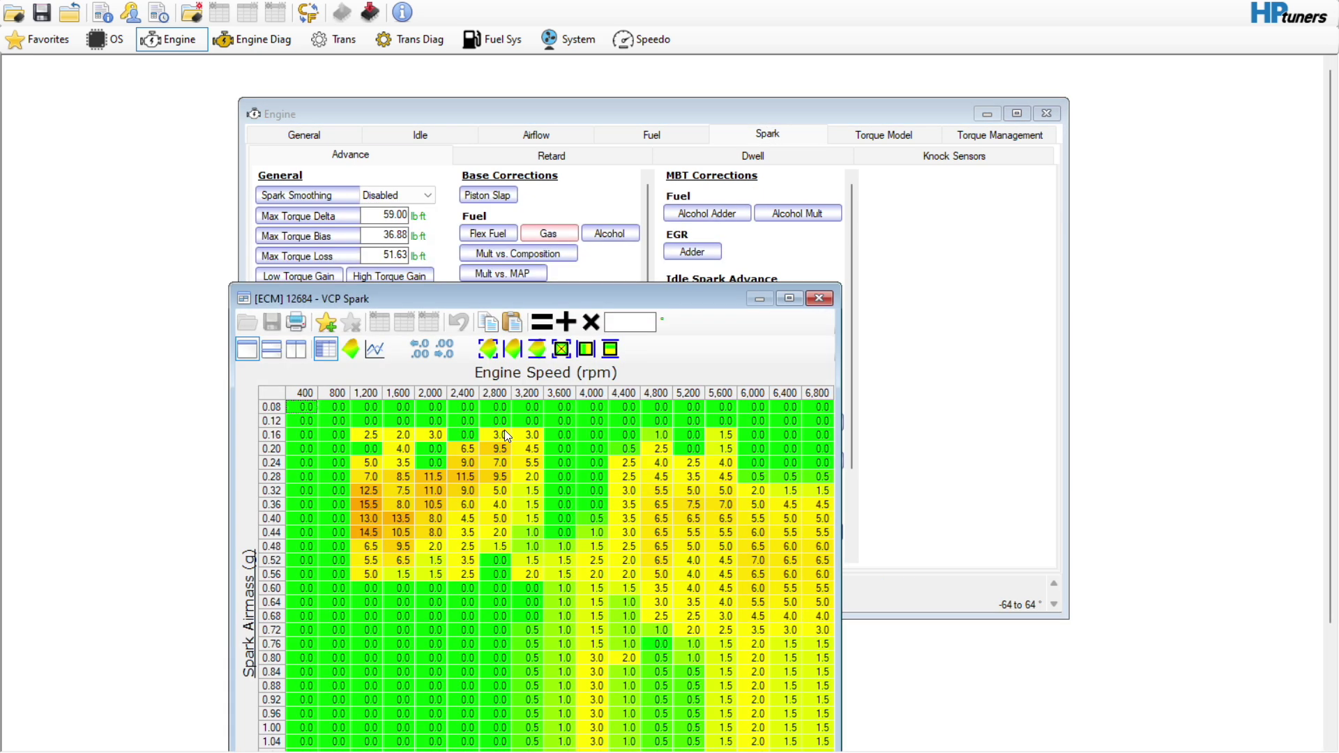
{"action": "left_click", "coordinate": [272, 394]}
{"action": "type", "text": "0"}
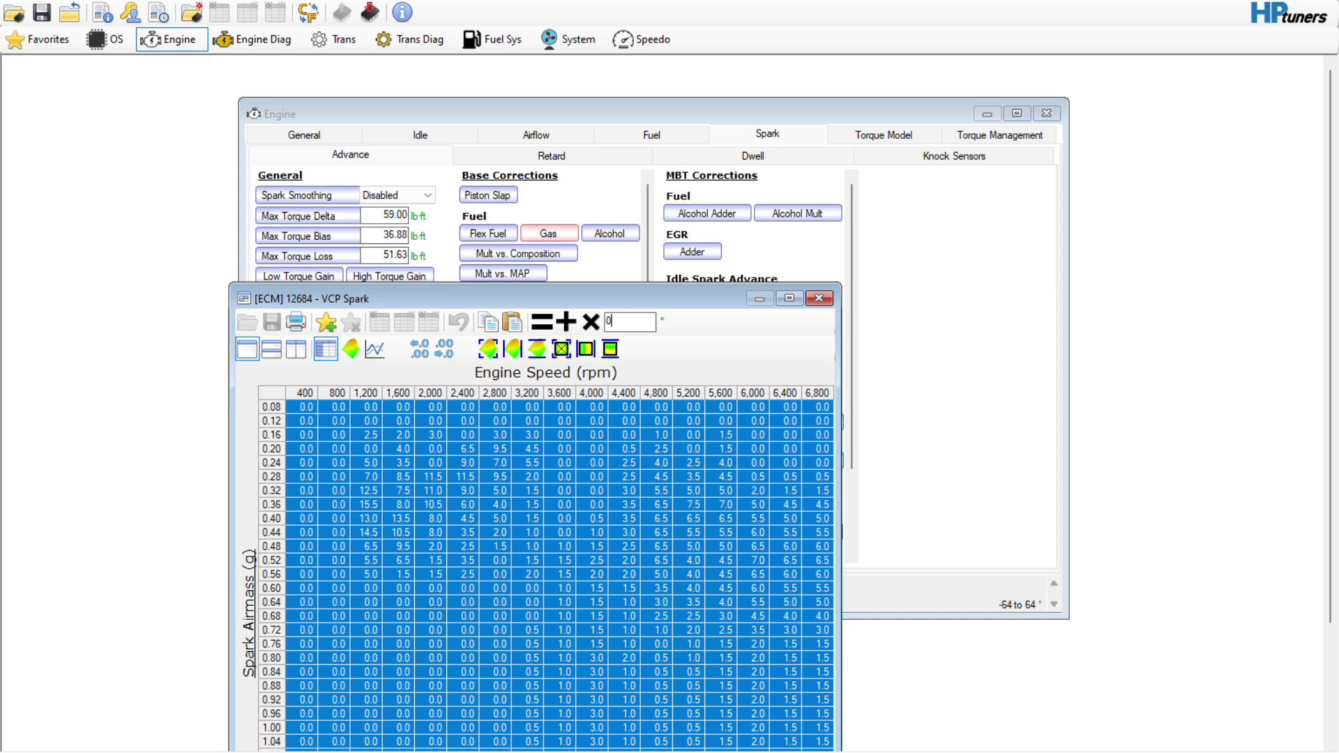
{"action": "left_click", "coordinate": [542, 322]}
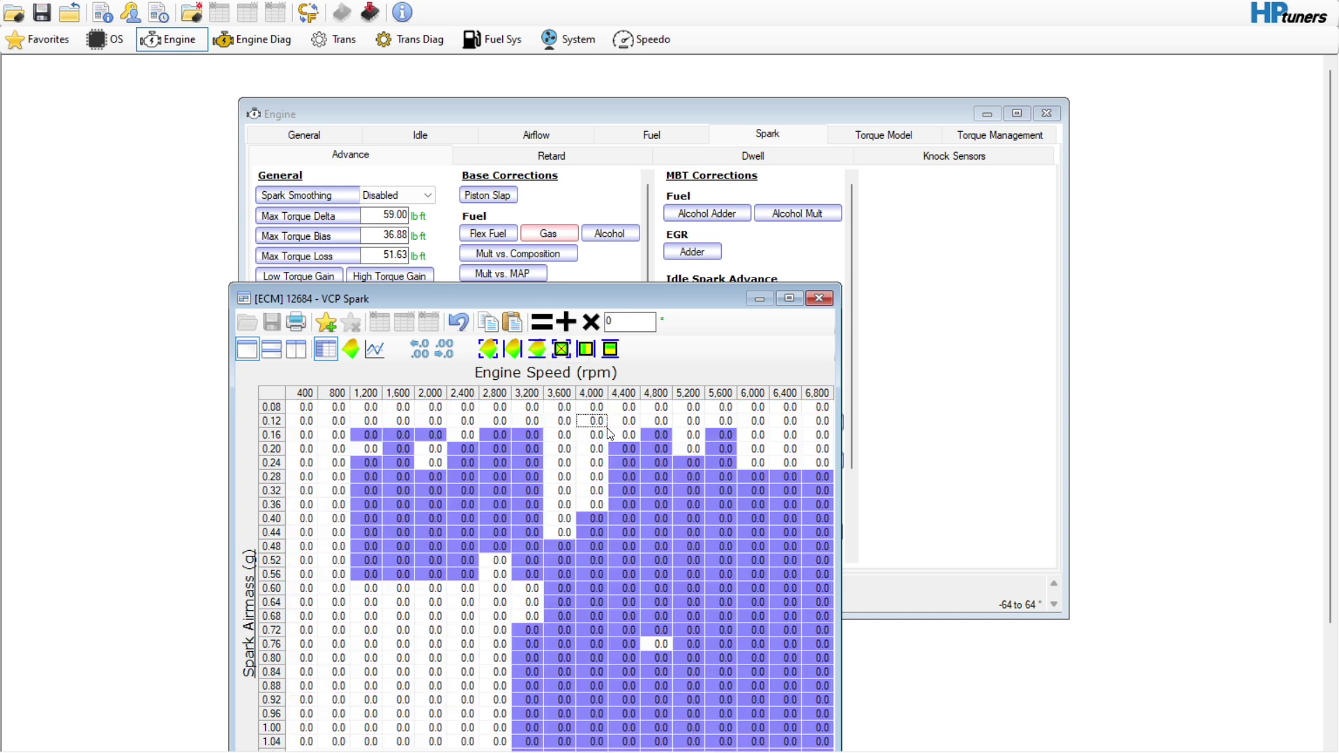
{"action": "left_click", "coordinate": [819, 299]}
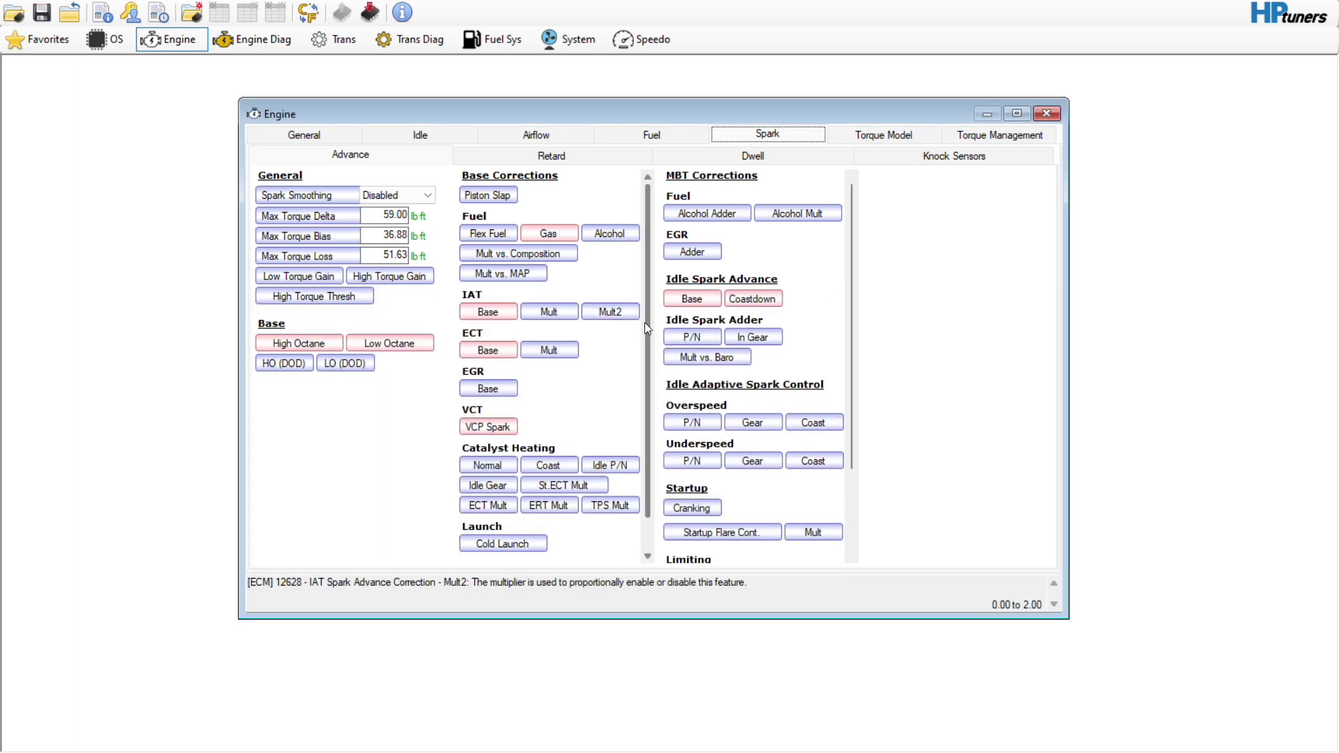
- Review the normal catalyst heating (Lightoff Spark) table and close it
{"action": "scroll", "coordinate": [644, 323], "scroll_direction": "down", "scroll_amount": 1}
{"action": "left_click", "coordinate": [490, 430]}
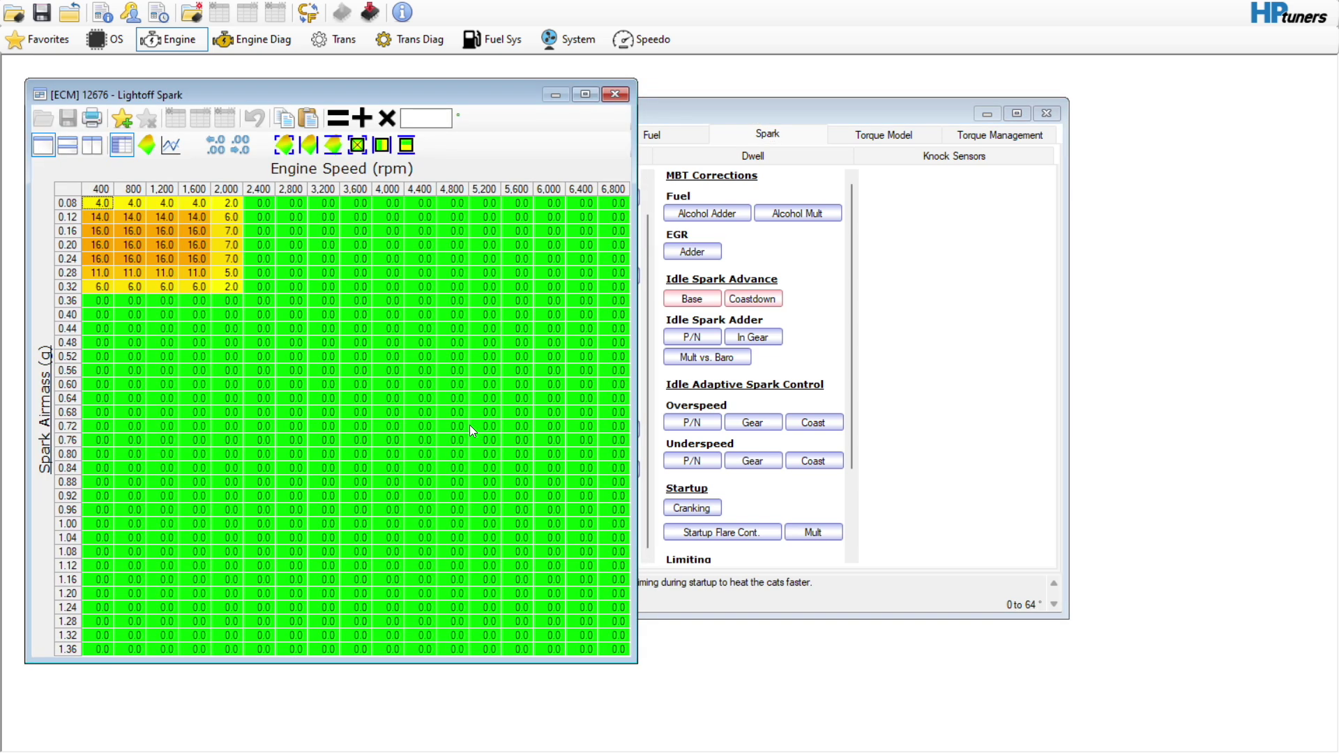
{"action": "left_click", "coordinate": [614, 95]}
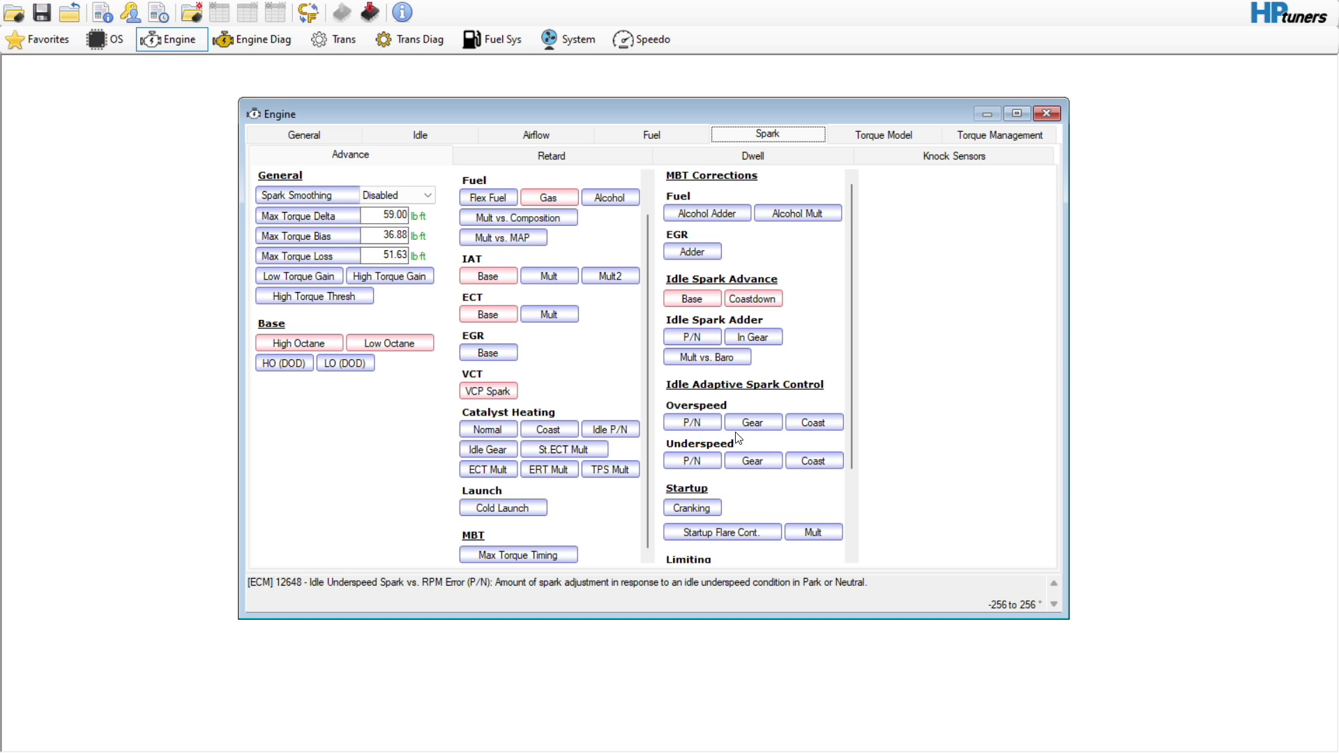
- Set the 176 to 284 °F rows of the Cranking Spark table to 7 degrees and close it
{"action": "scroll", "coordinate": [854, 401], "scroll_direction": "down", "scroll_amount": 3}
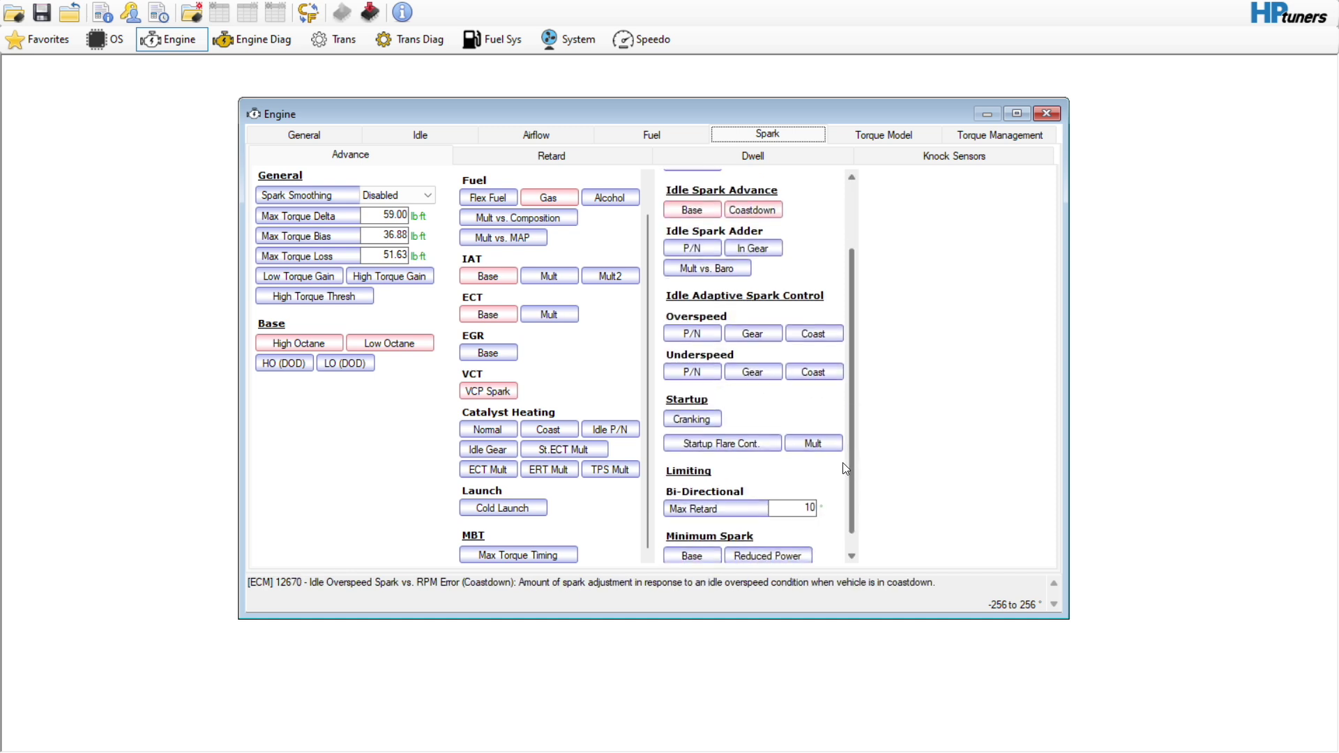
{"action": "left_click", "coordinate": [708, 419]}
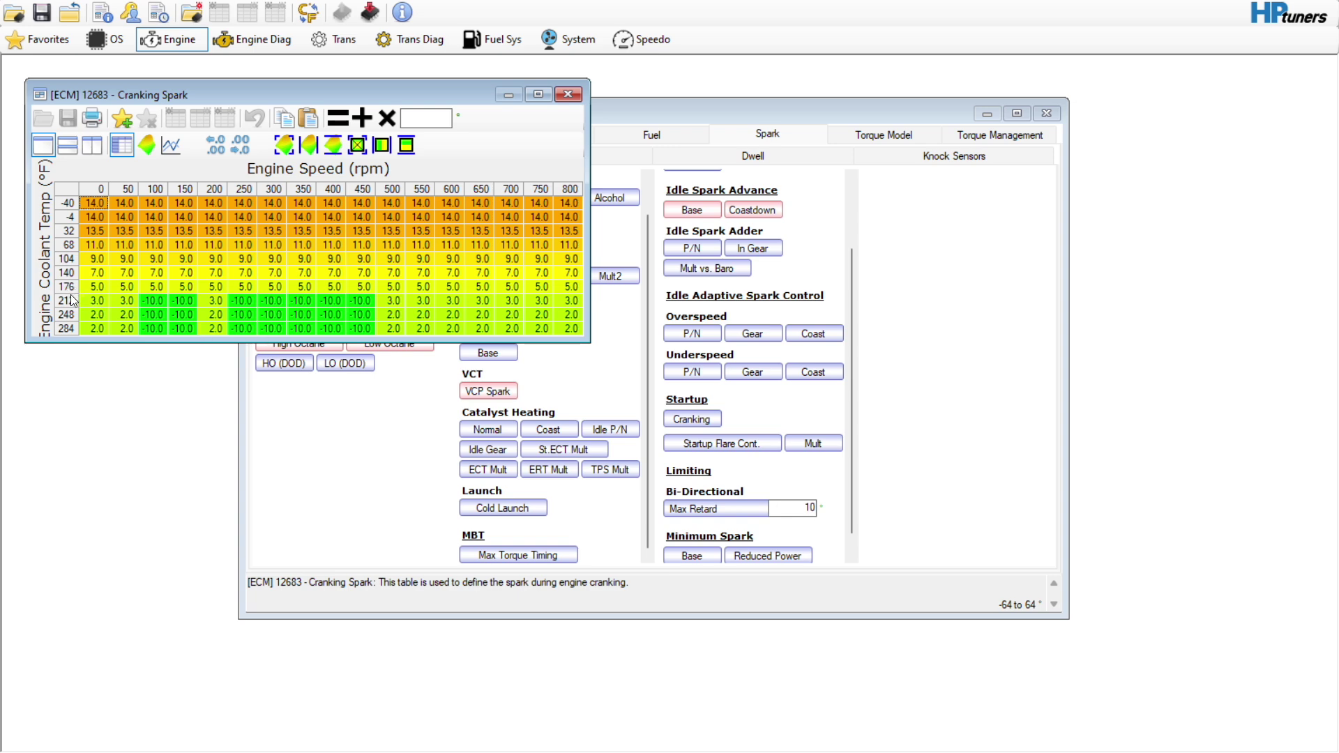
{"action": "left_click_drag", "start_coordinate": [73, 300], "coordinate": [118, 350]}
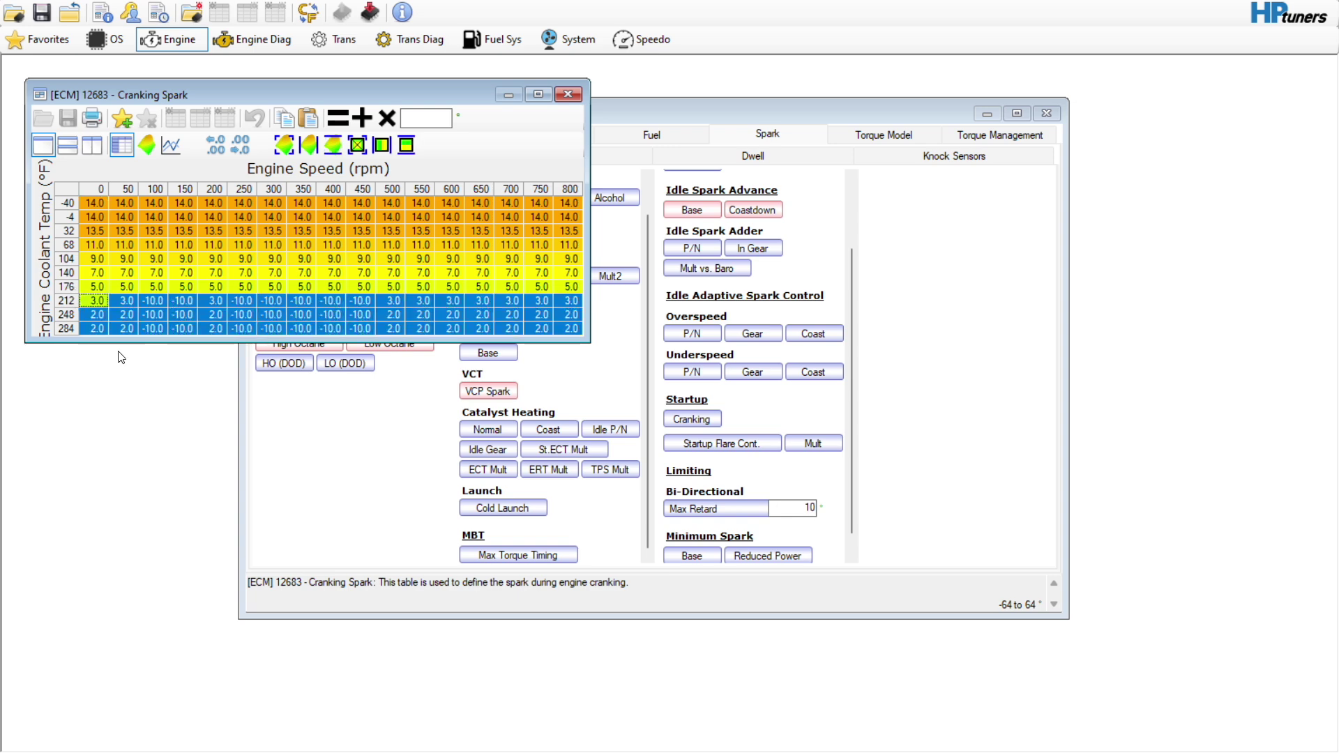
{"action": "left_click", "coordinate": [67, 291]}
{"action": "left_click_drag", "start_coordinate": [66, 290], "coordinate": [92, 342]}
{"action": "left_click", "coordinate": [435, 118]}
{"action": "type", "text": "7"}
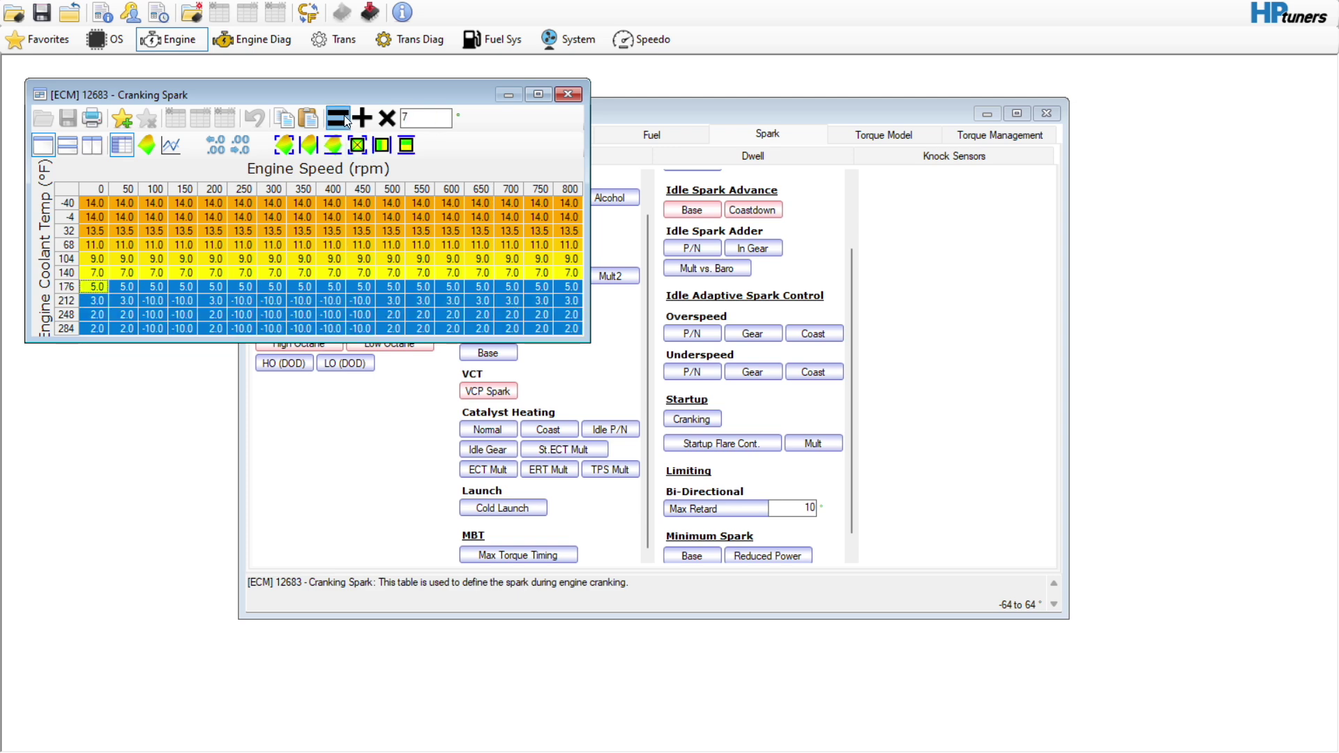
{"action": "left_click", "coordinate": [342, 117]}
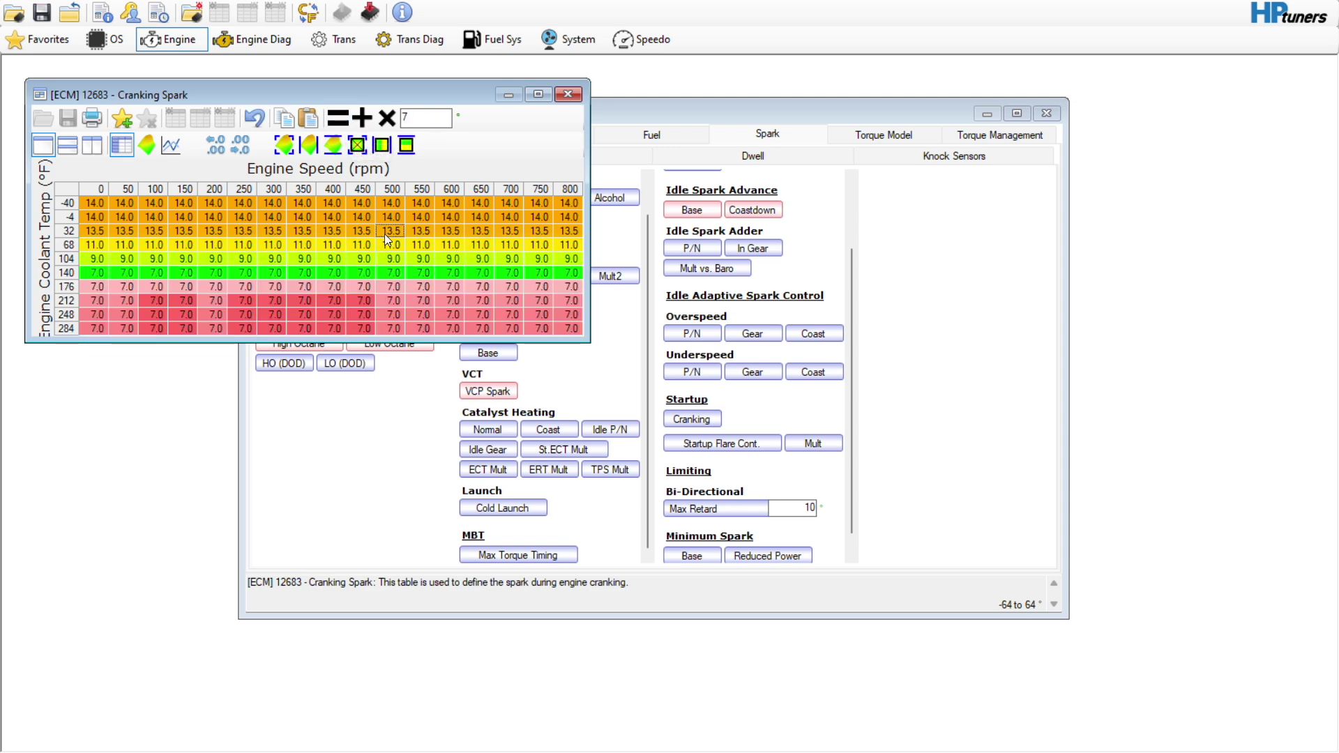
{"action": "left_click", "coordinate": [568, 94]}
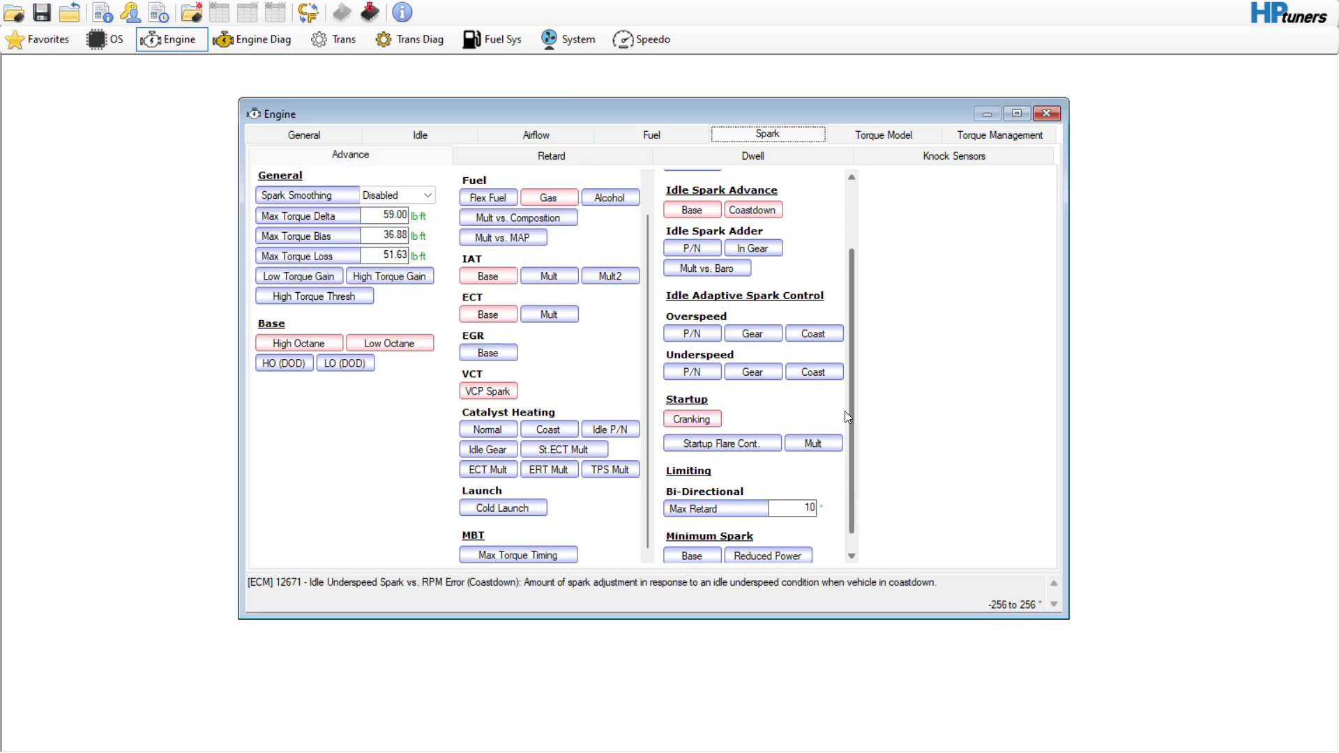
- Review the base Minimum Final Spark table and close it
{"action": "scroll", "coordinate": [859, 425], "scroll_direction": "down", "scroll_amount": 1}
{"action": "left_click", "coordinate": [698, 537]}
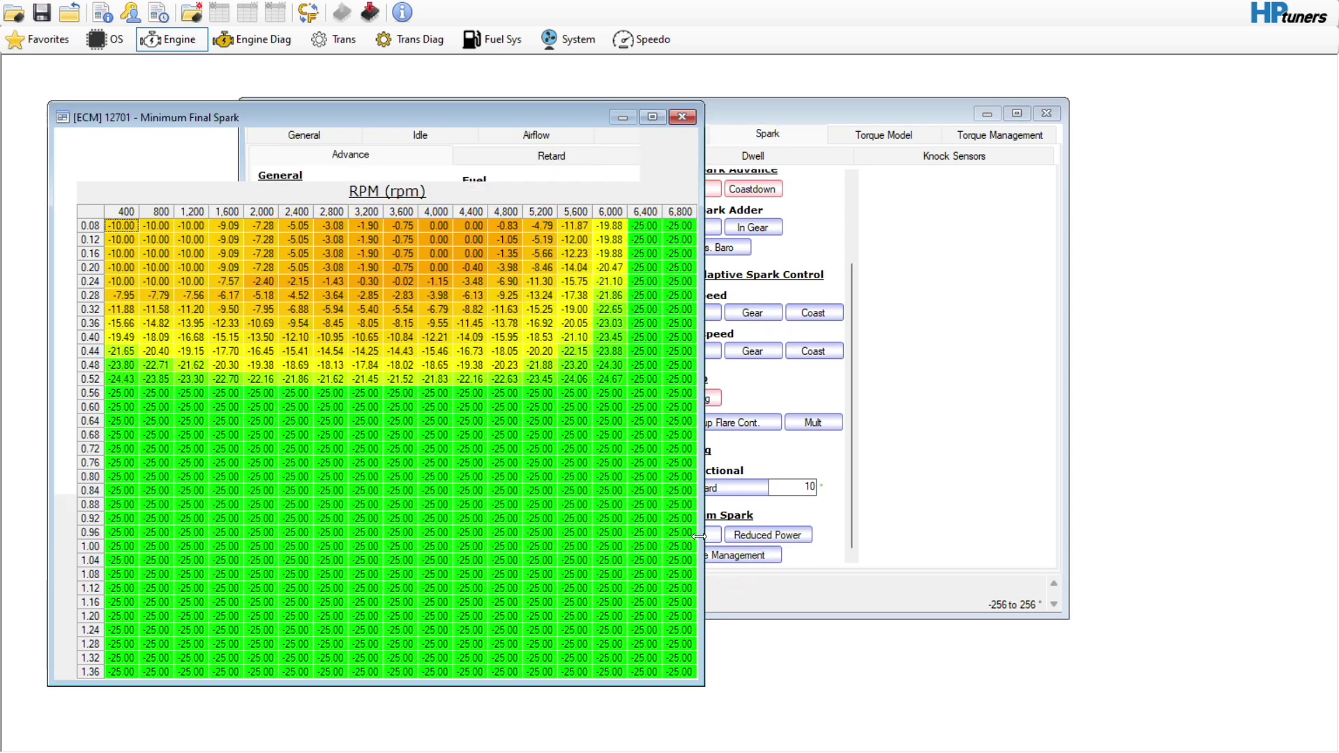
{"action": "left_click", "coordinate": [682, 116]}
- Set the 133 to 306 °F rows of the Idle Startup Airflow table to 13 g/s
{"action": "left_click", "coordinate": [531, 137]}
{"action": "left_click", "coordinate": [456, 137]}
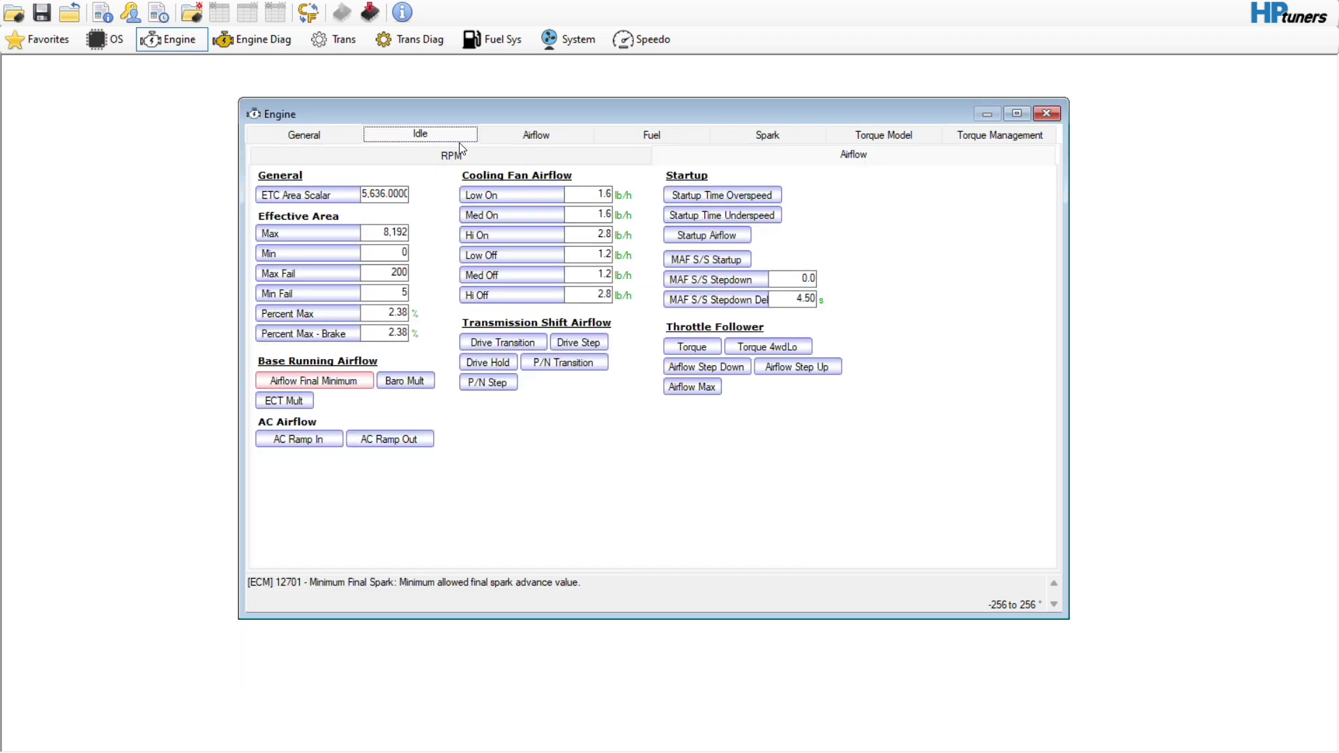
{"action": "left_click", "coordinate": [679, 229]}
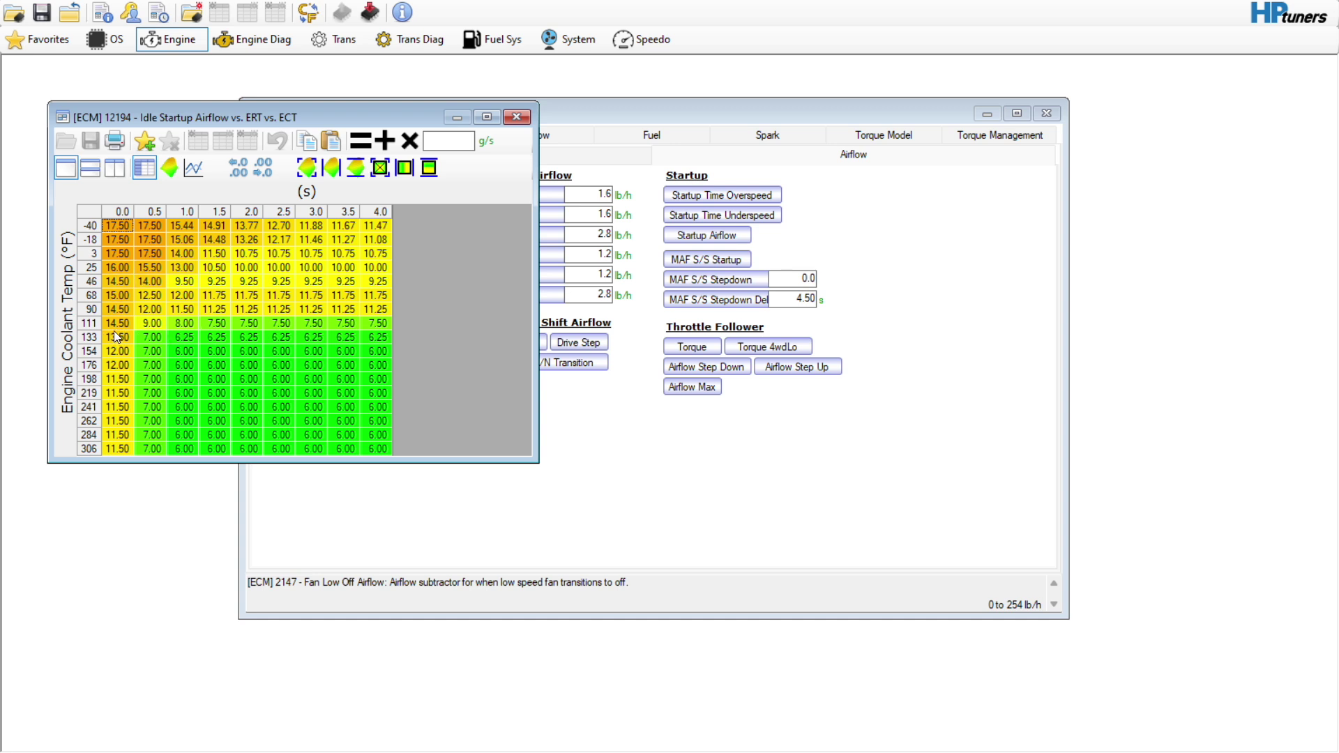
{"action": "left_click_drag", "start_coordinate": [101, 338], "coordinate": [100, 453]}
{"action": "left_click", "coordinate": [450, 141]}
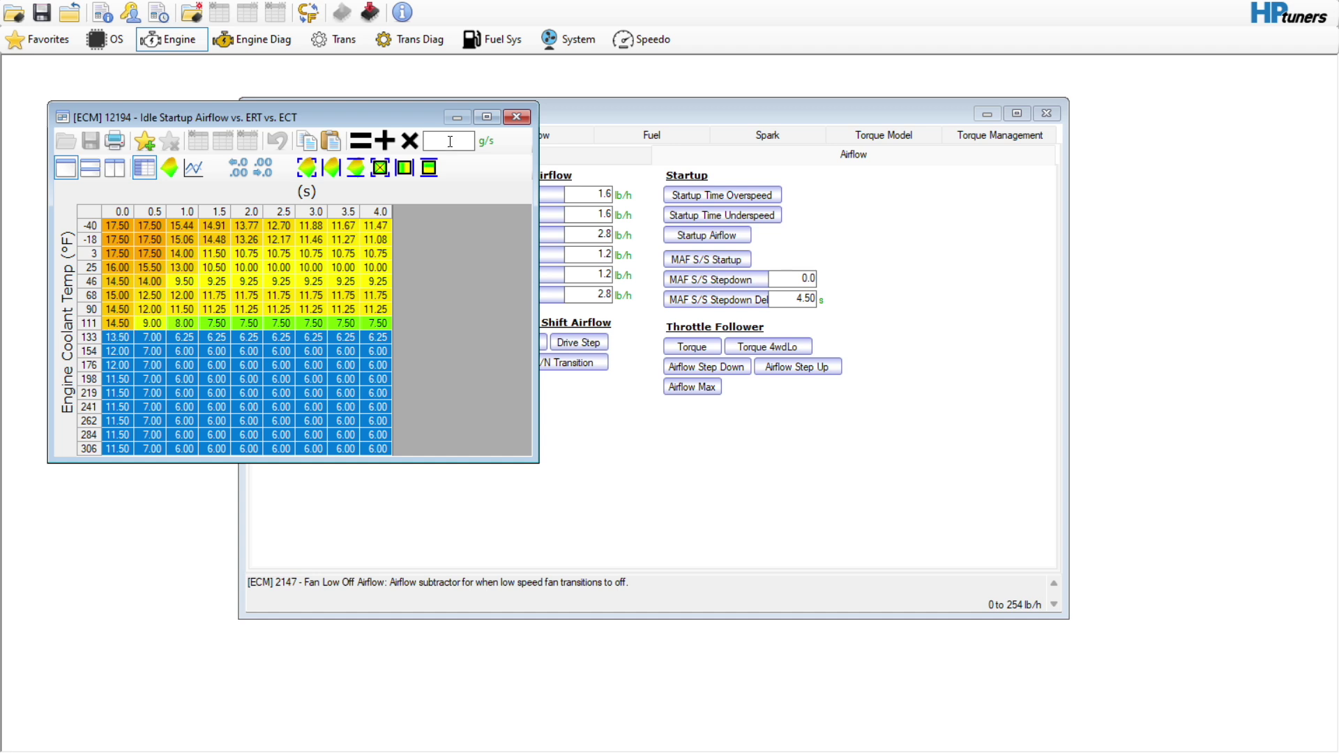
{"action": "type", "text": "13"}
{"action": "left_click", "coordinate": [360, 141]}
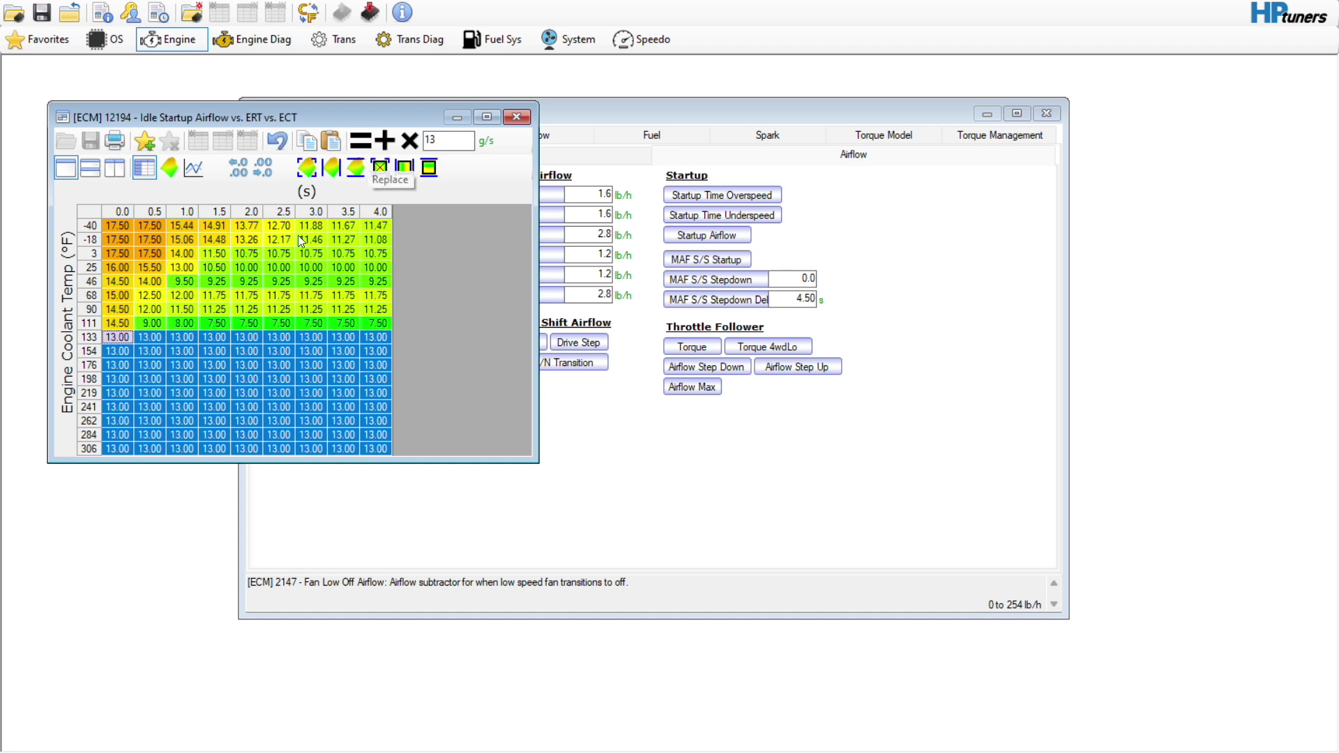
- Set the -40 to 3 °F rows of the Idle Startup Airflow table to 21 g/s
{"action": "left_click", "coordinate": [97, 226]}
{"action": "left_click_drag", "start_coordinate": [98, 225], "coordinate": [98, 253]}
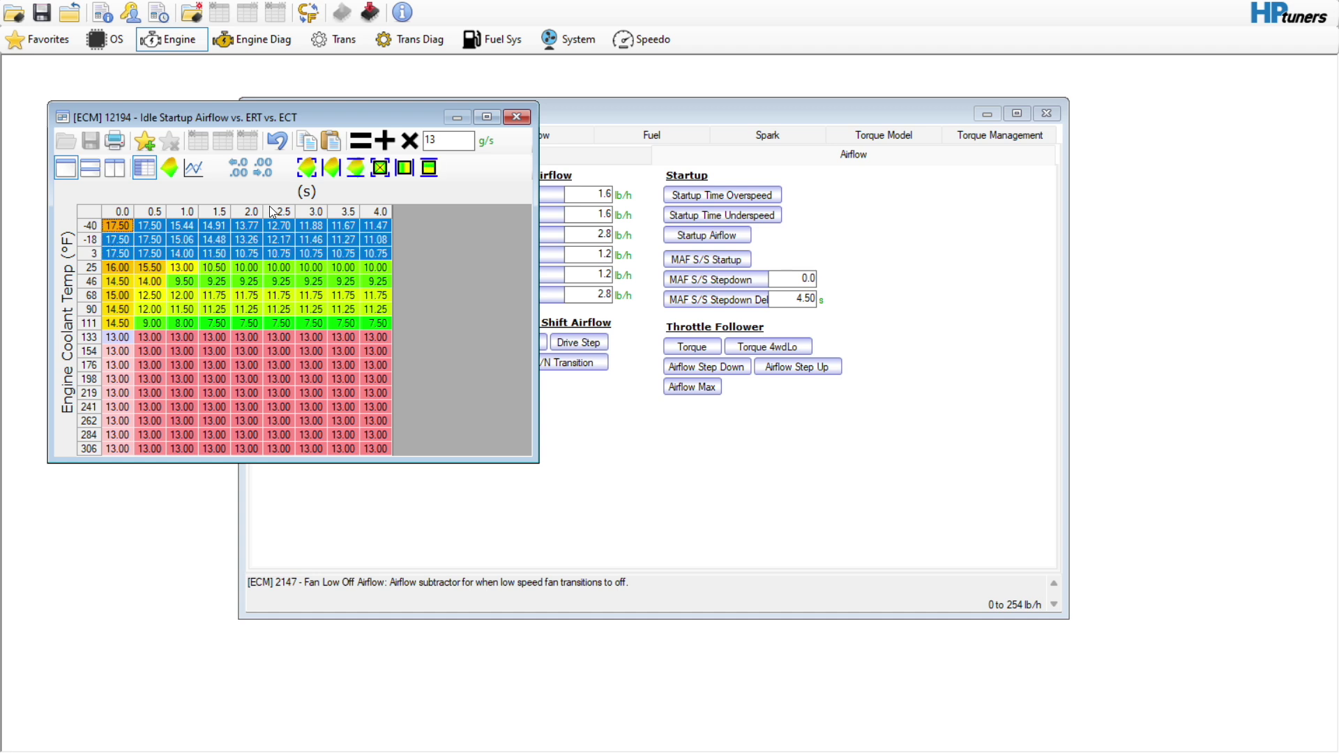
{"action": "double_click", "coordinate": [447, 143]}
{"action": "type", "text": "21"}
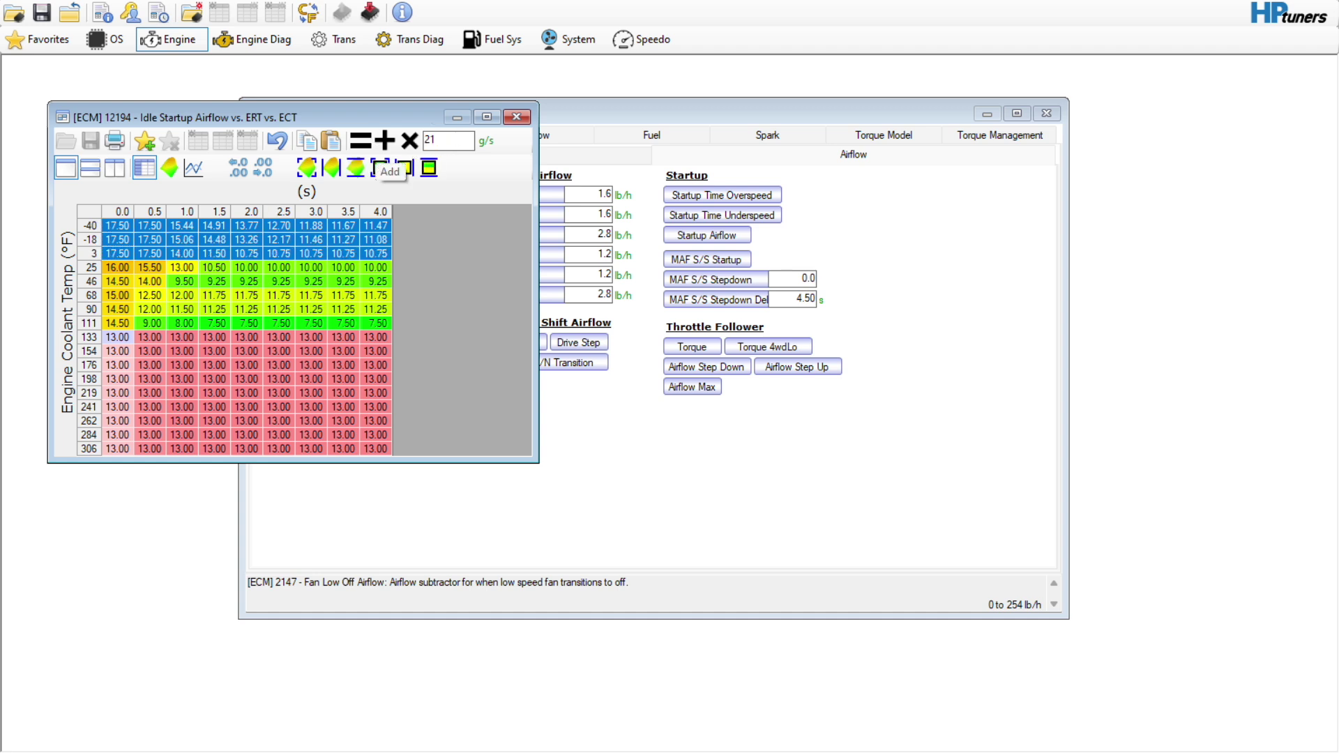
{"action": "left_click", "coordinate": [360, 141]}
{"action": "left_click", "coordinate": [267, 243]}
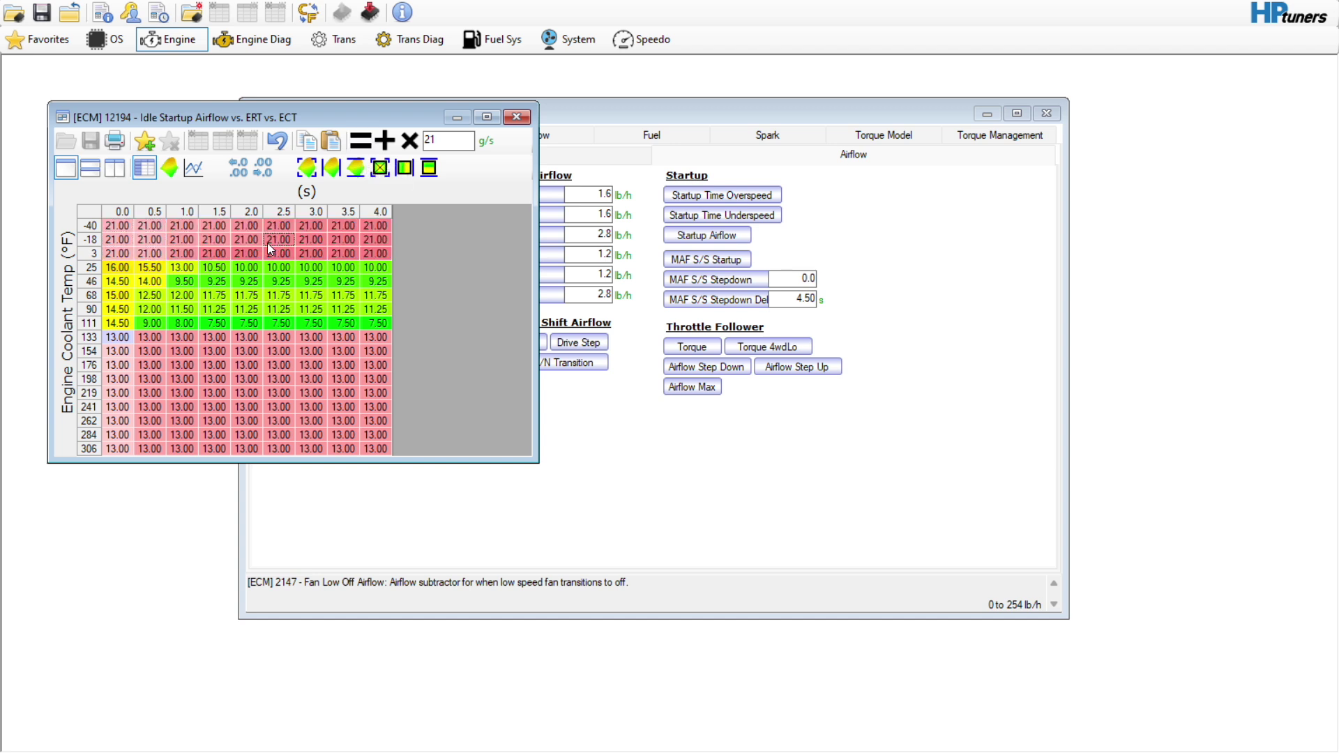
- Interpolate the startup airflow values vertically between the 3 and 133 °F rows and close the table
{"action": "left_click", "coordinate": [91, 254]}
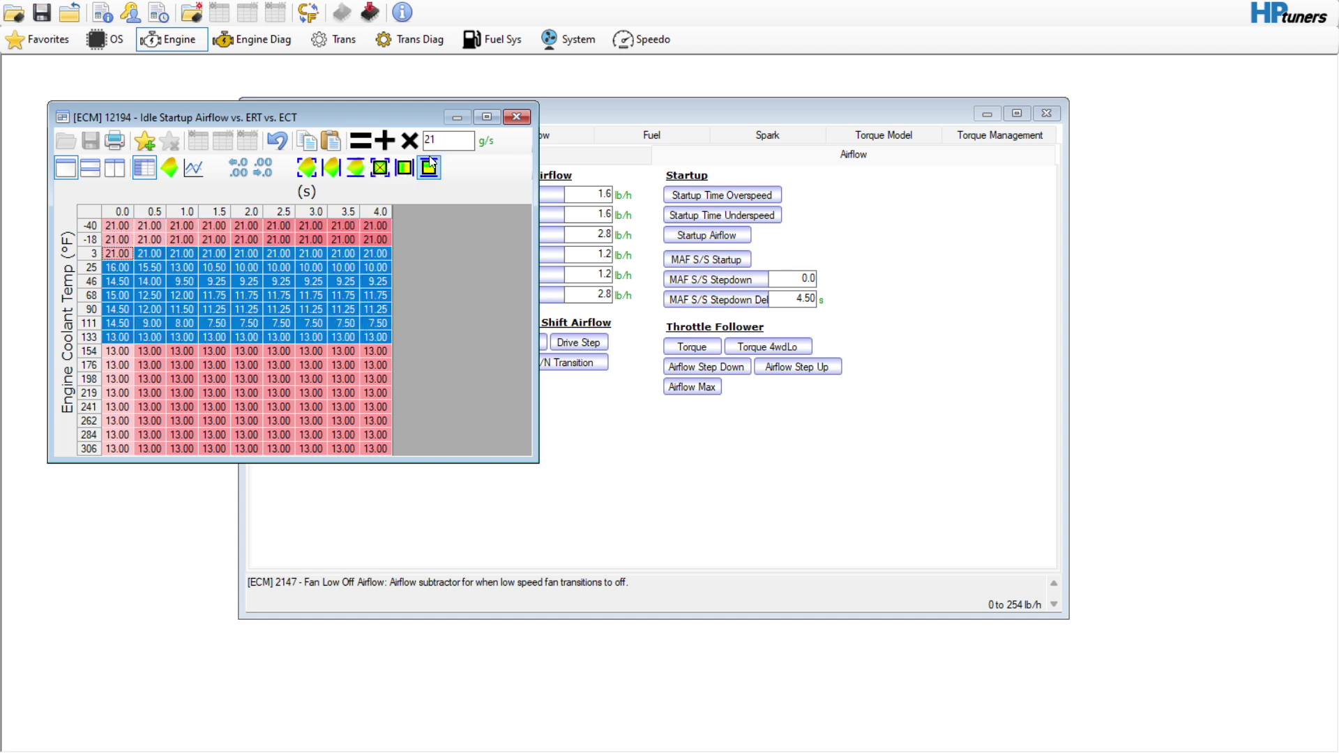
{"action": "left_click", "coordinate": [430, 167]}
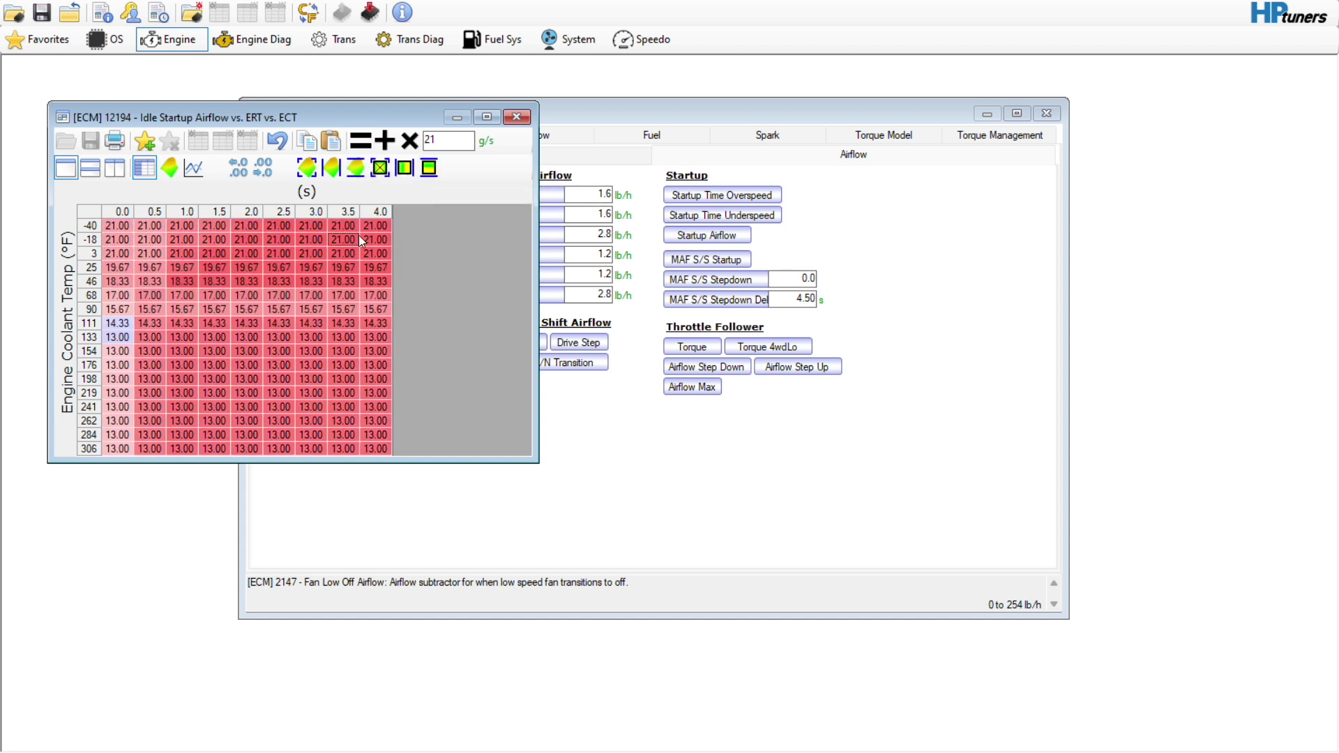
{"action": "left_click", "coordinate": [517, 117]}
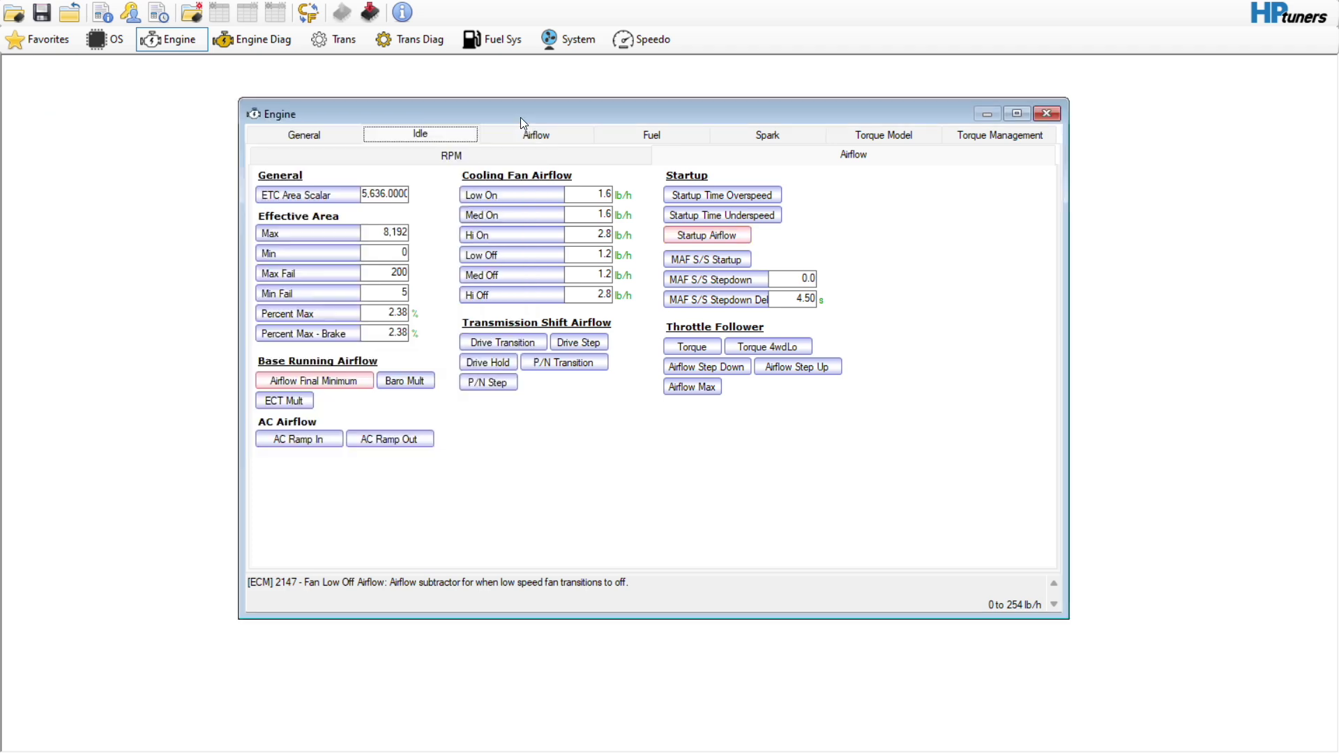
- Set the whole Attack Rate row of the Knock Retard Amount table to 3 degrees and close it
{"action": "left_click", "coordinate": [809, 139]}
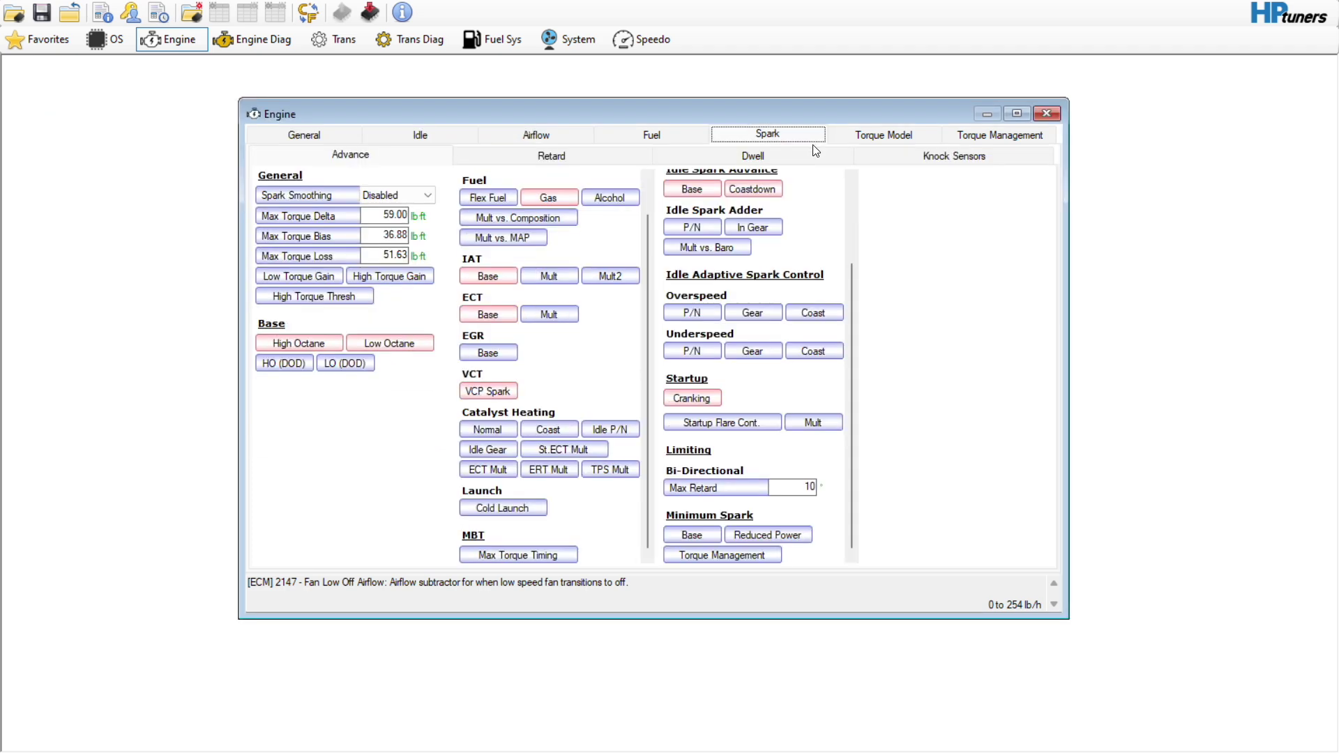
{"action": "left_click", "coordinate": [608, 159]}
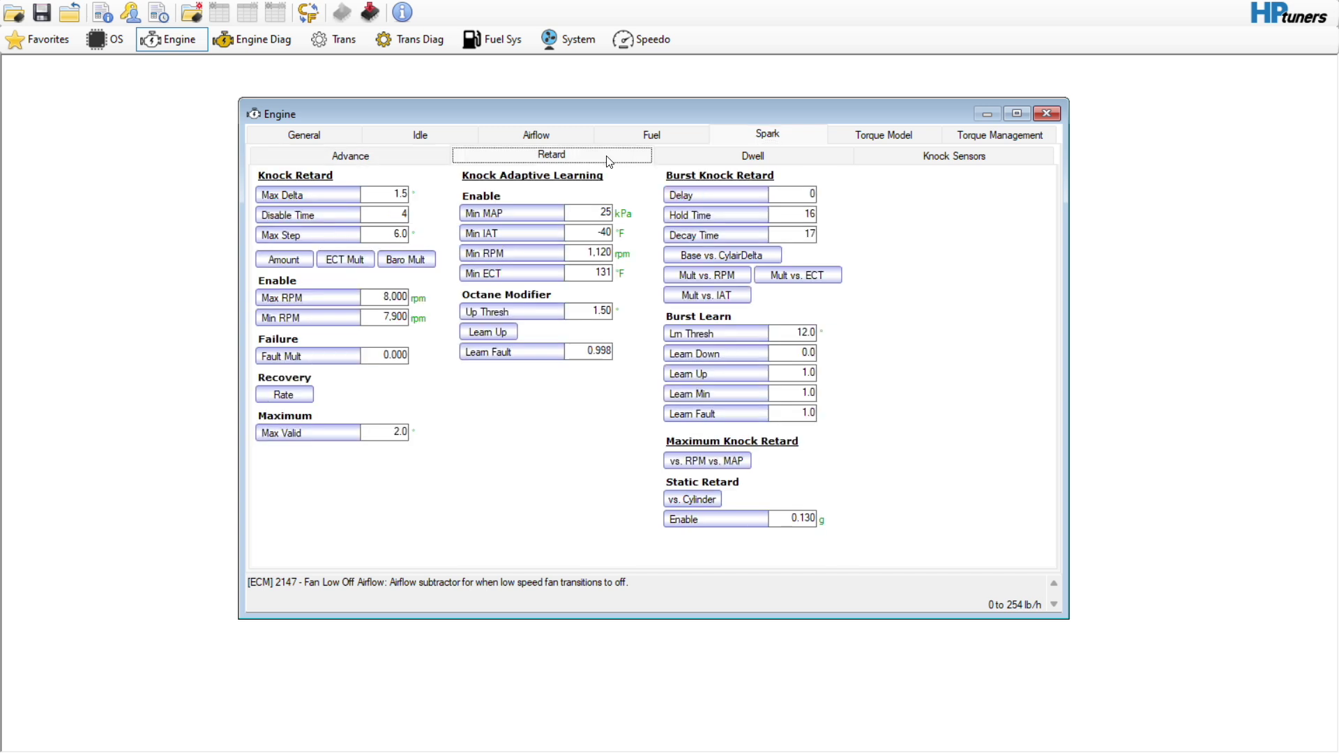
{"action": "left_click", "coordinate": [306, 261]}
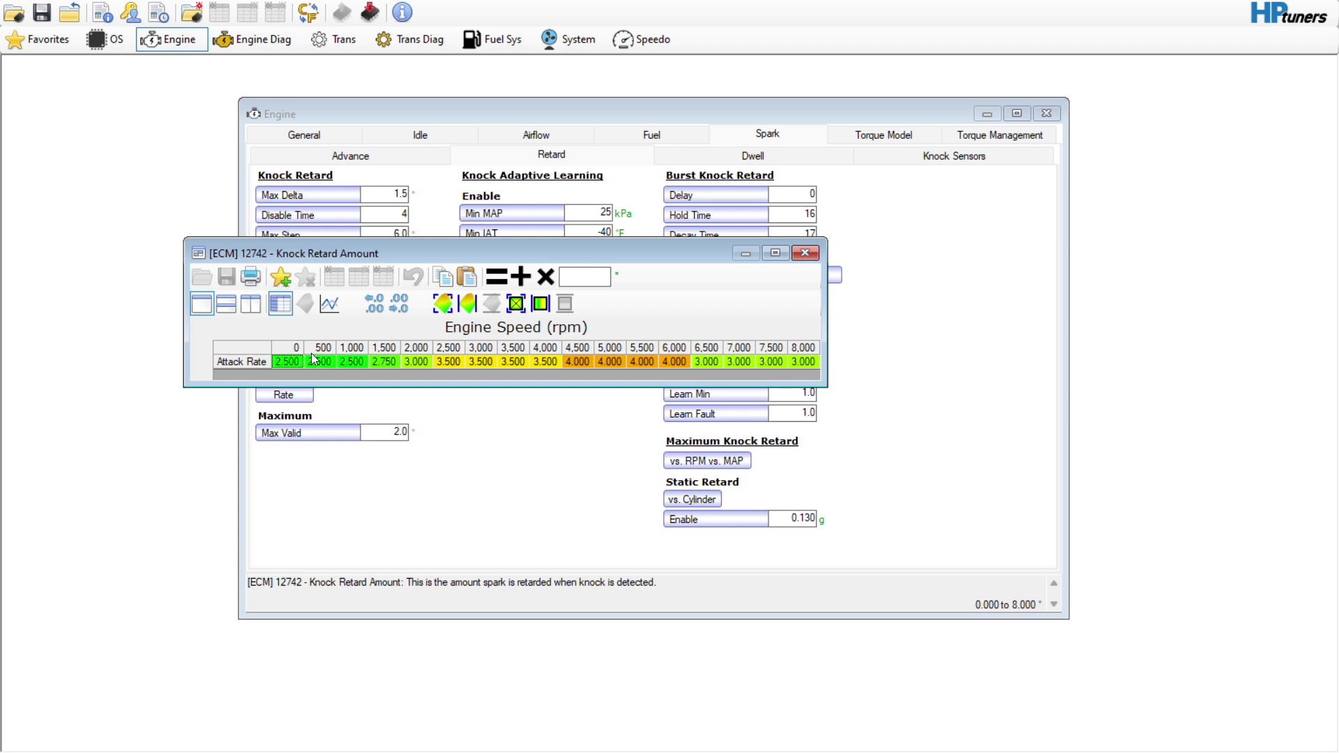
{"action": "left_click", "coordinate": [258, 359]}
{"action": "type", "text": "3"}
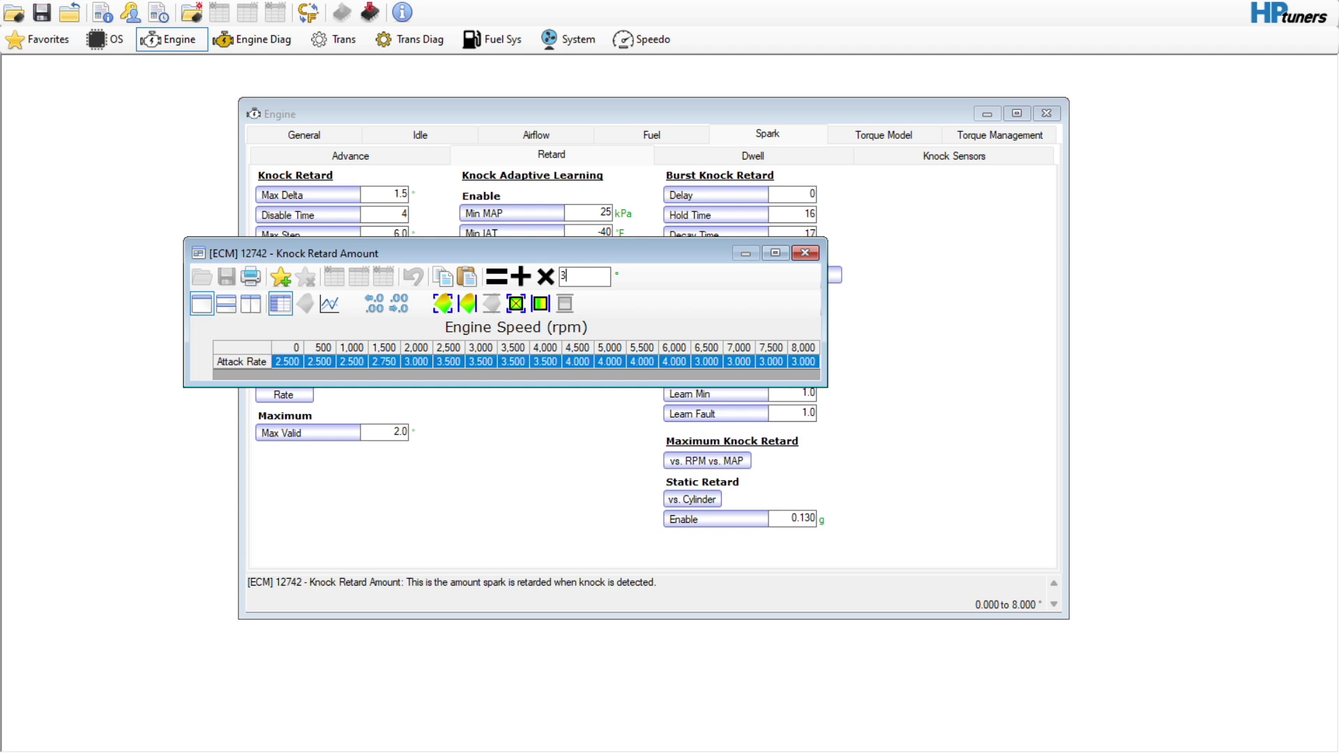
{"action": "left_click", "coordinate": [496, 277]}
{"action": "left_click", "coordinate": [805, 254]}
- Set the 2,000 to 8,000 rpm rows of the Knock Retard Recovery Rate table to 0.203 and close it
{"action": "left_click", "coordinate": [298, 392]}
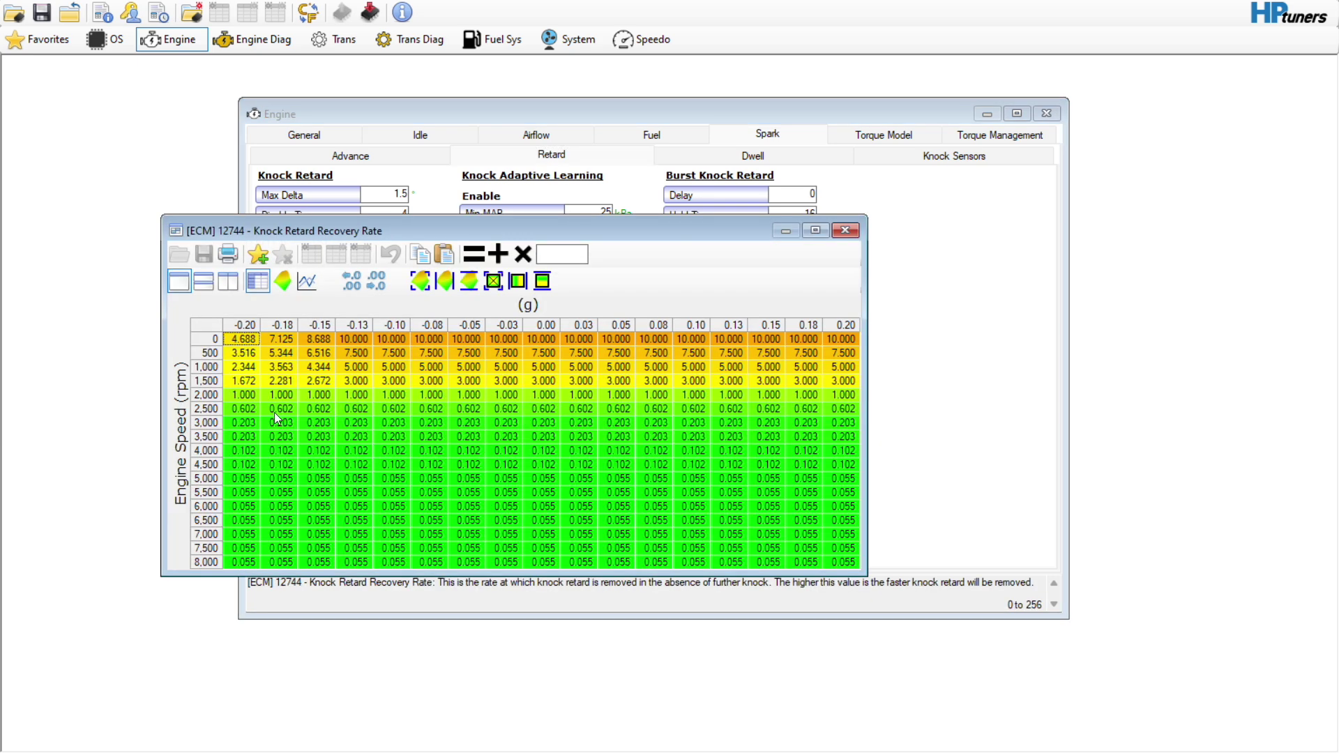
{"action": "left_click_drag", "start_coordinate": [219, 396], "coordinate": [302, 621]}
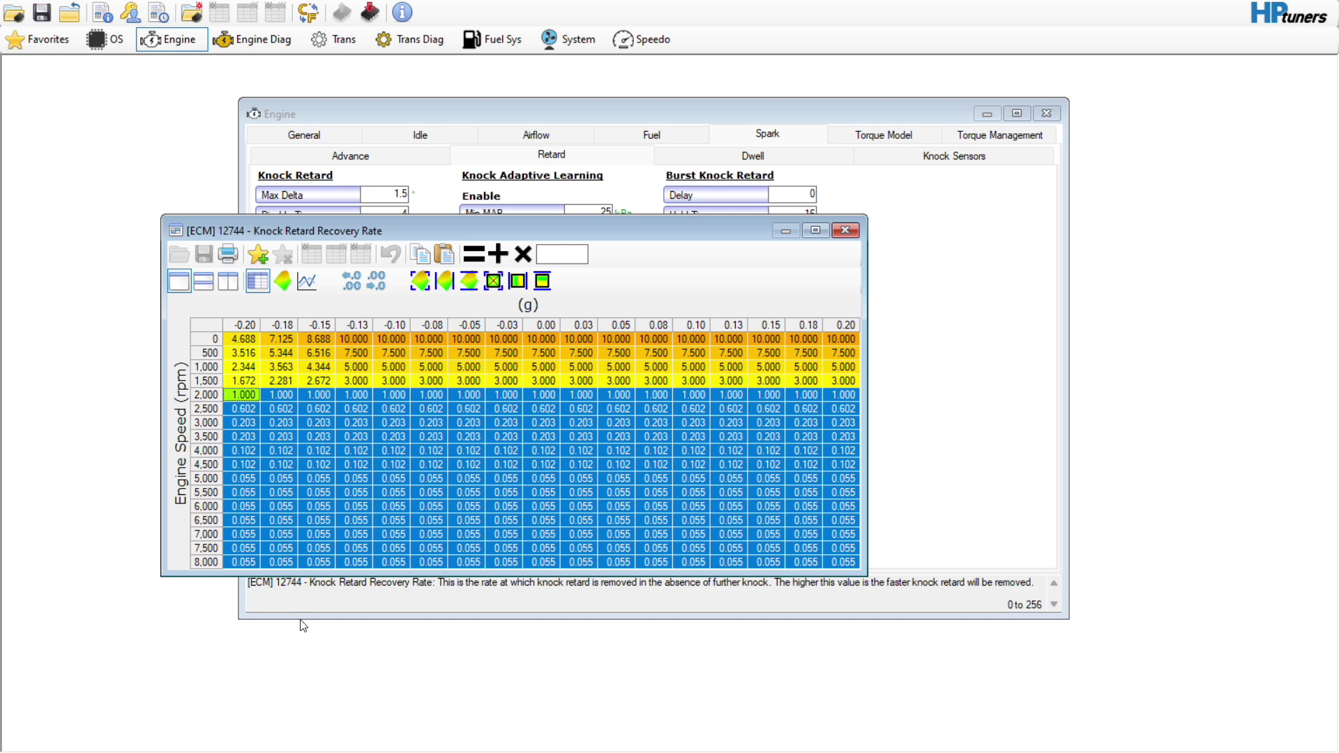
{"action": "left_click", "coordinate": [561, 256]}
{"action": "type", "text": ".203"}
{"action": "left_click", "coordinate": [484, 256]}
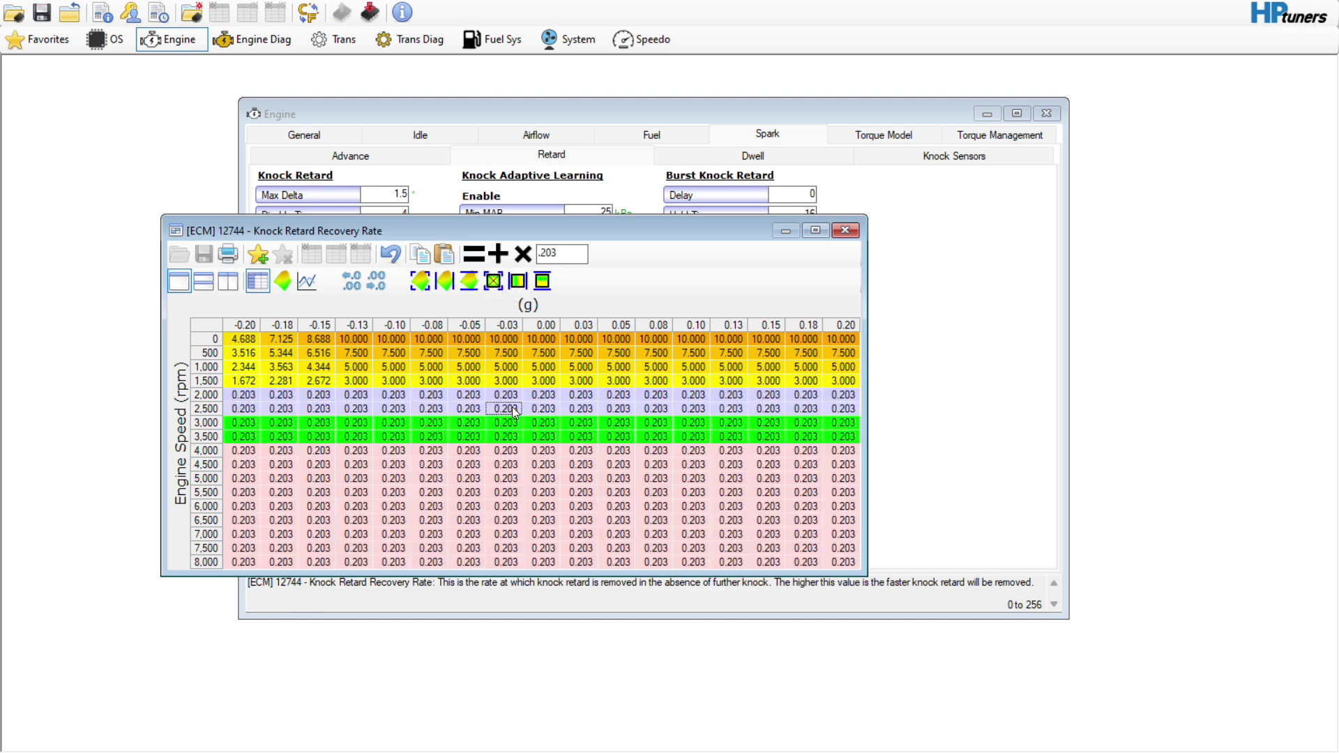
{"action": "left_click", "coordinate": [845, 230]}
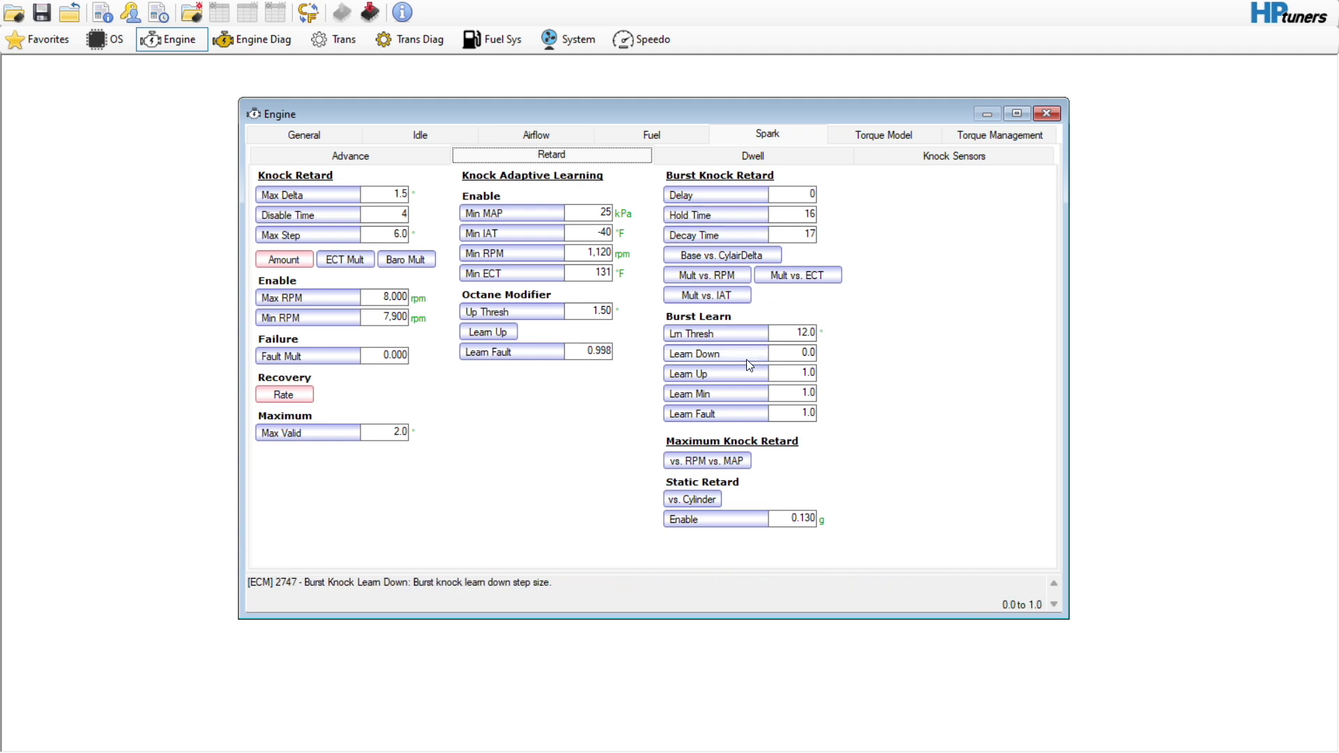
- Set every cell of the Burst Knock Retard vs. Cylair Delta table to 0 and close it
{"action": "left_click", "coordinate": [767, 258]}
{"action": "left_click", "coordinate": [108, 208]}
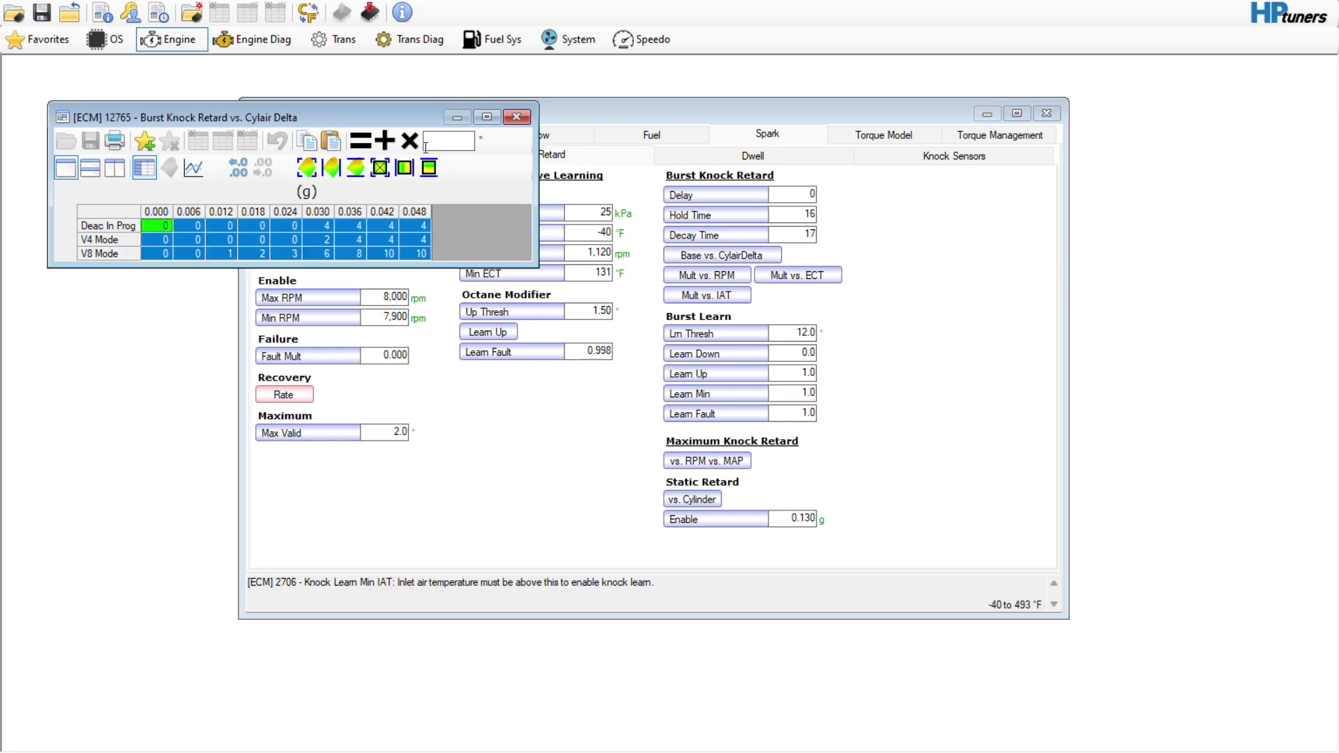
{"action": "type", "text": "0"}
{"action": "left_click", "coordinate": [361, 141]}
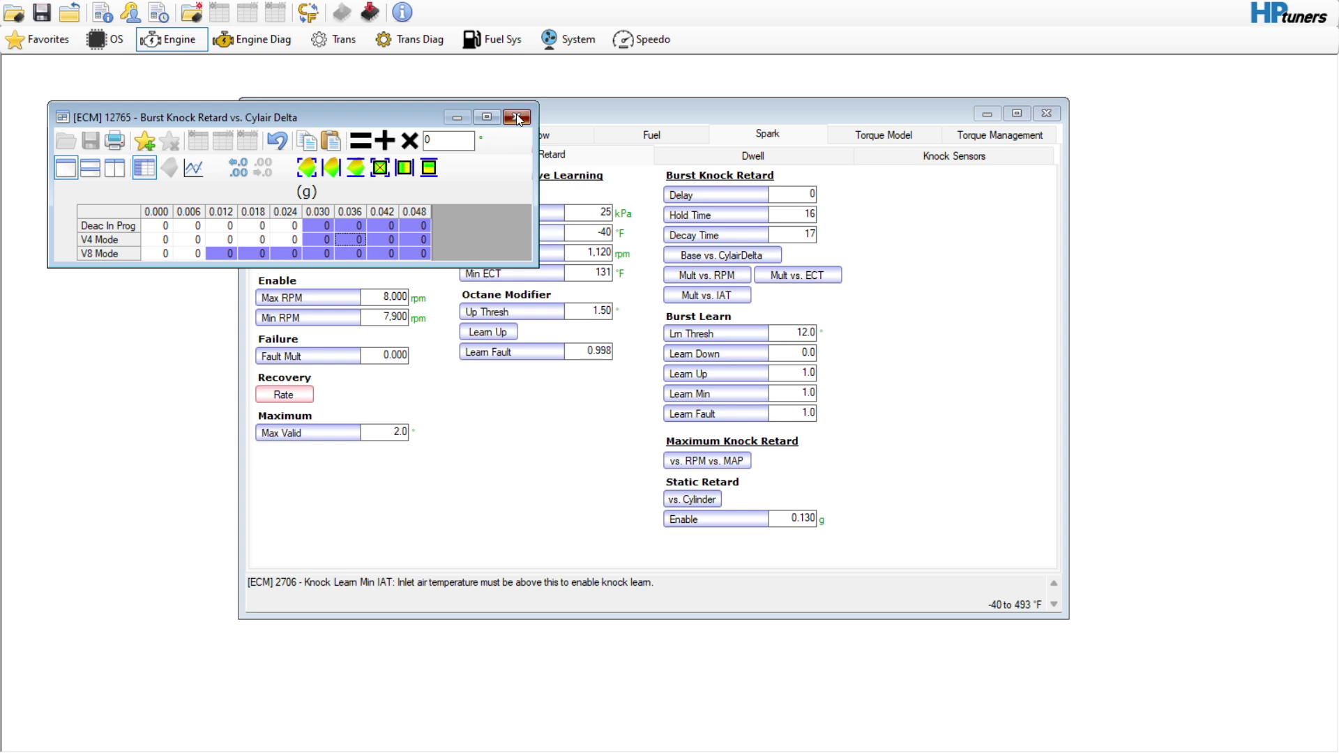
{"action": "left_click", "coordinate": [516, 114]}
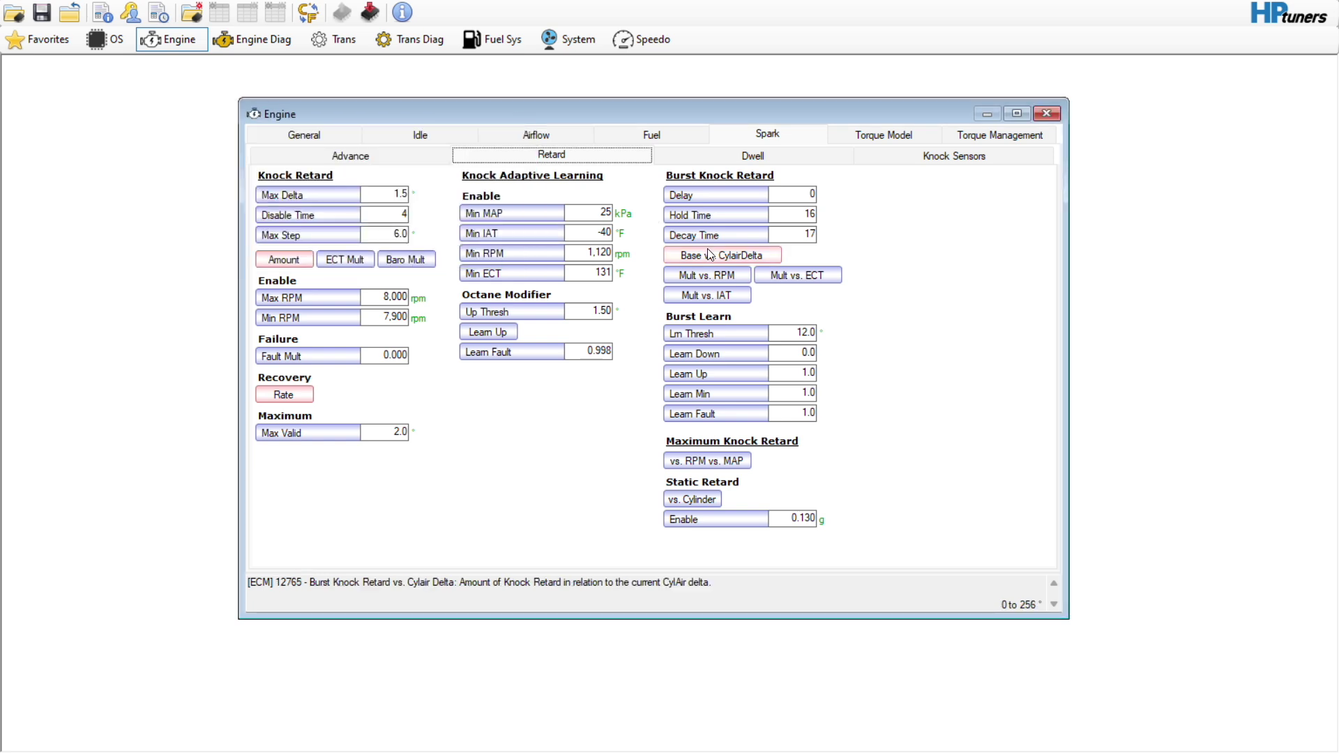
- Review the burst knock retard multiplier versus ECT and the spark dwell settings
{"action": "left_click", "coordinate": [797, 275]}
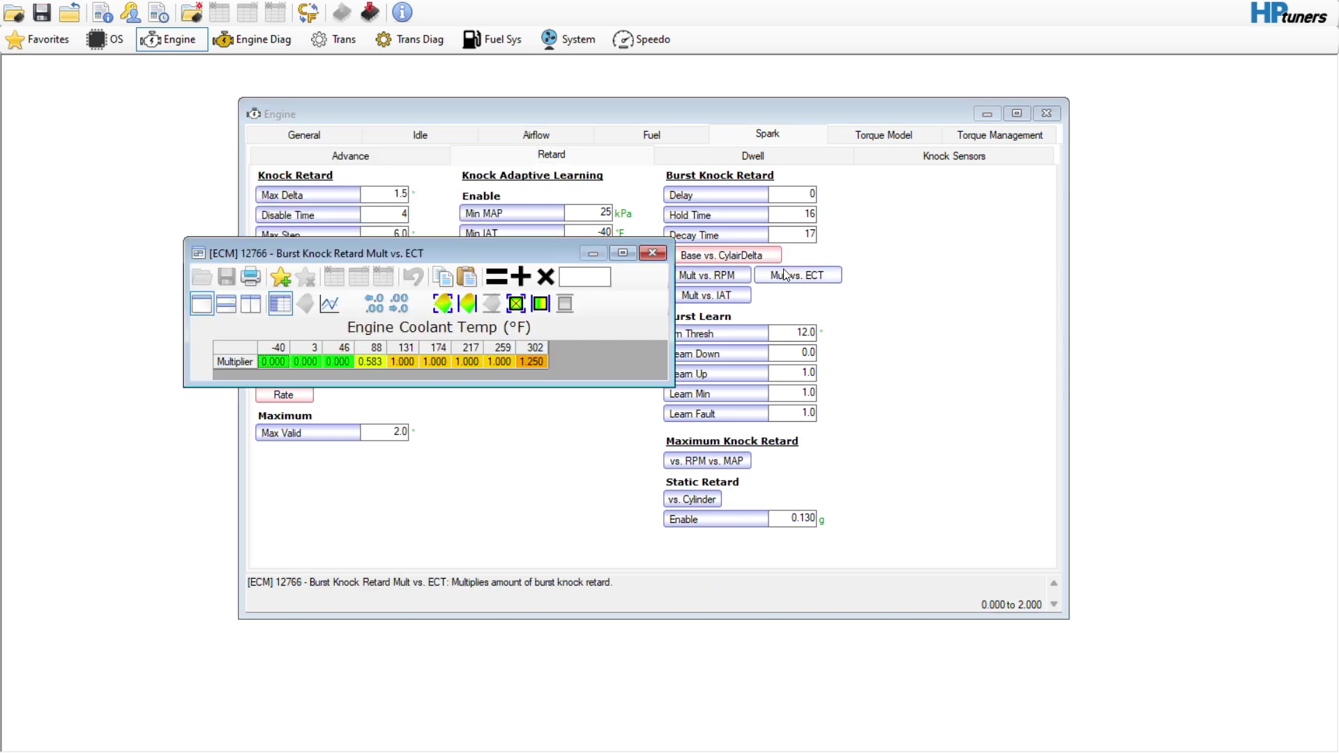
{"action": "left_click", "coordinate": [659, 249]}
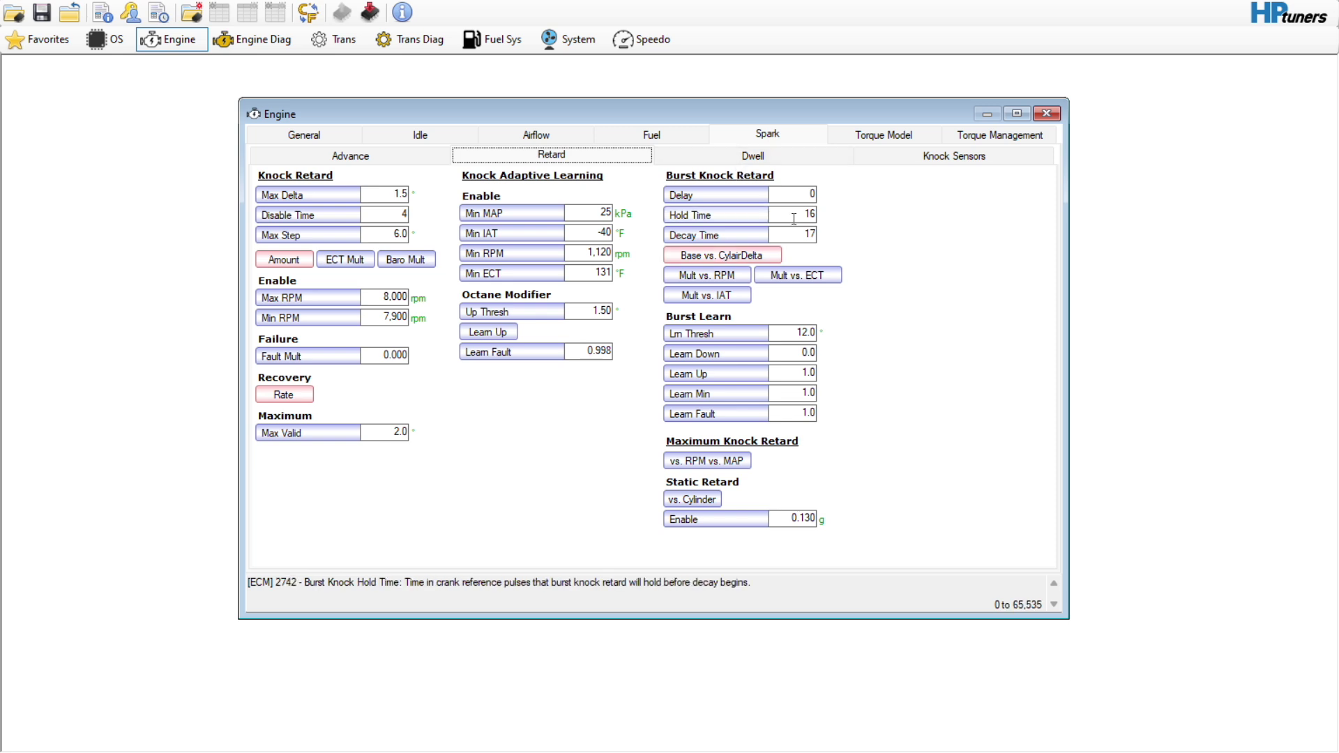
{"action": "left_click", "coordinate": [791, 160]}
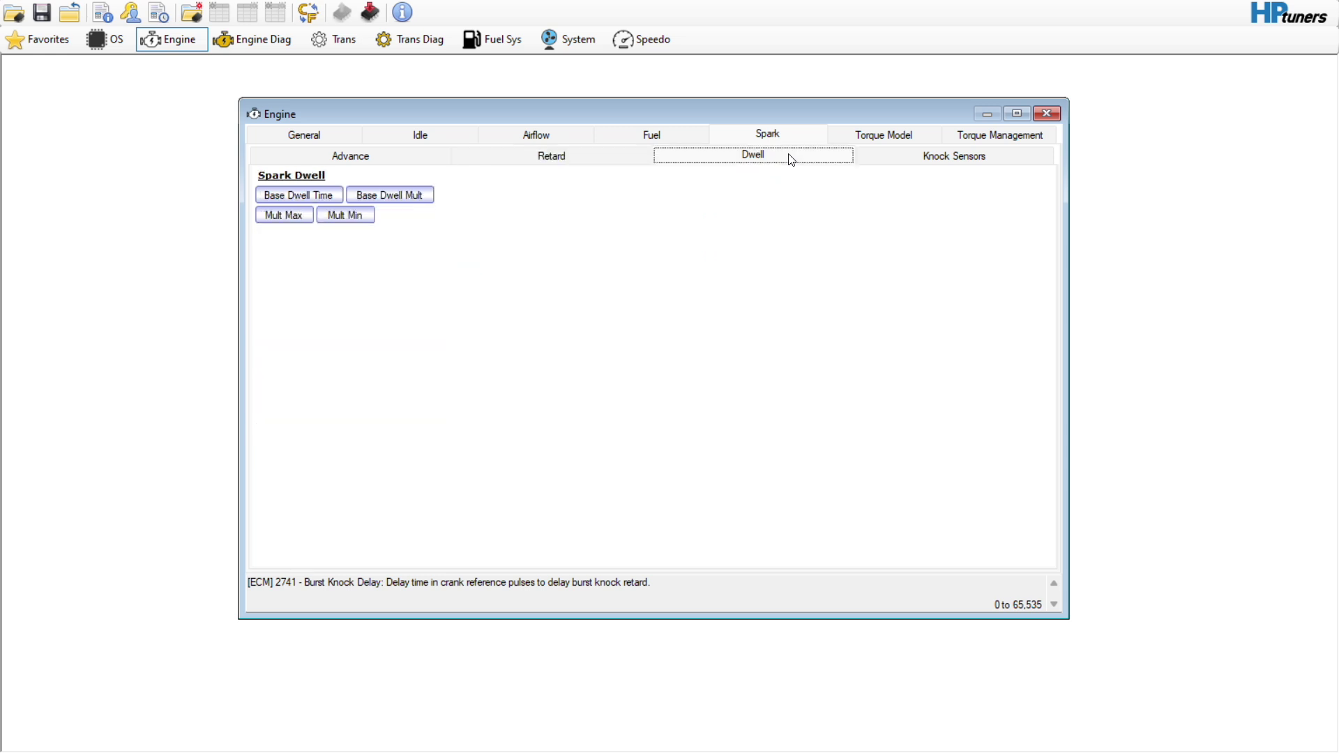
- Set the initial knock sensor threshold level to 164 mV for all eight cylinders and close the table
{"action": "left_click", "coordinate": [934, 170]}
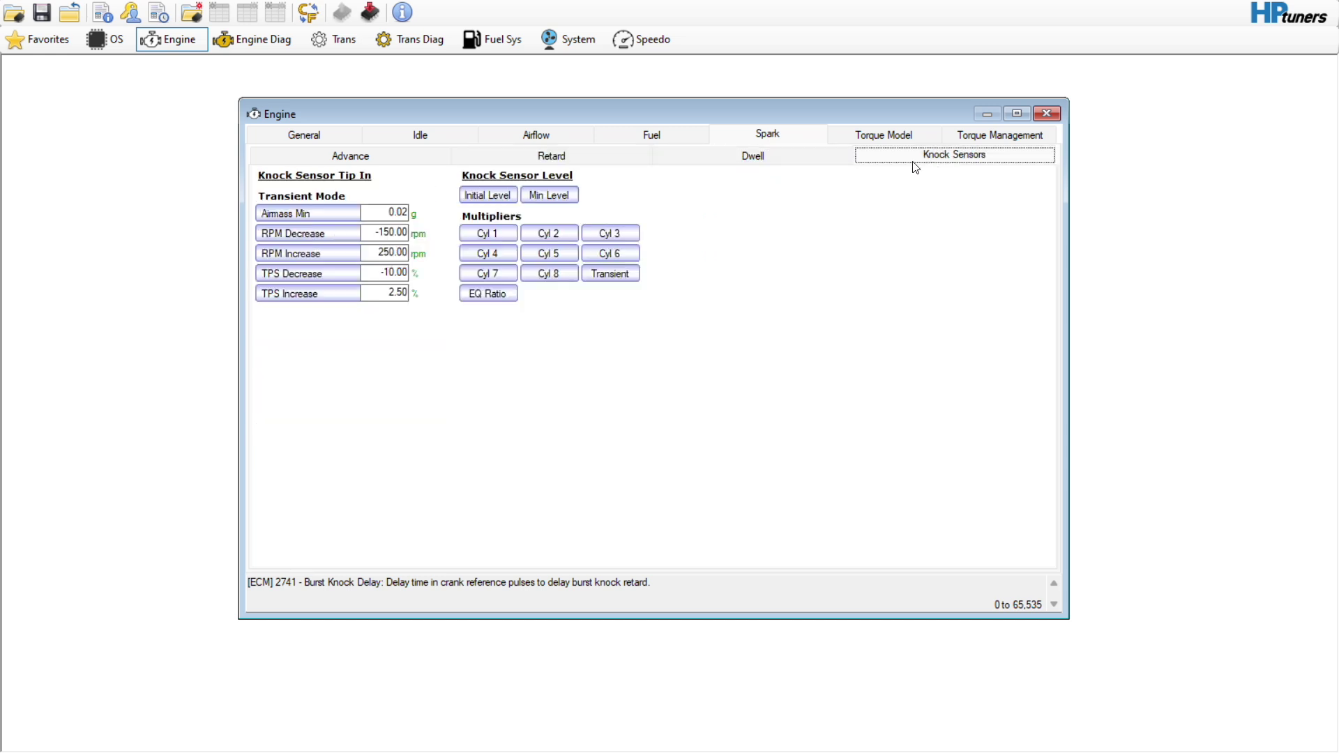
{"action": "left_click", "coordinate": [504, 197]}
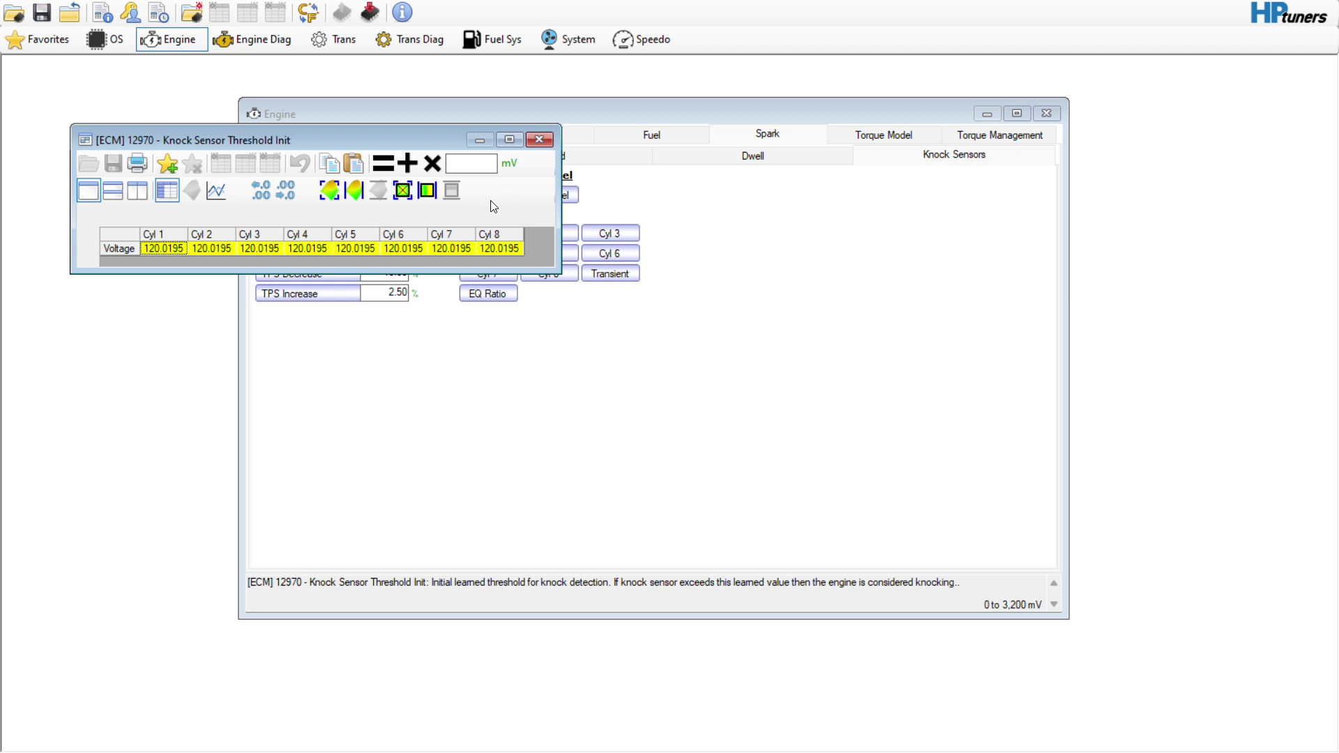
{"action": "left_click", "coordinate": [136, 237]}
{"action": "left_click", "coordinate": [470, 159]}
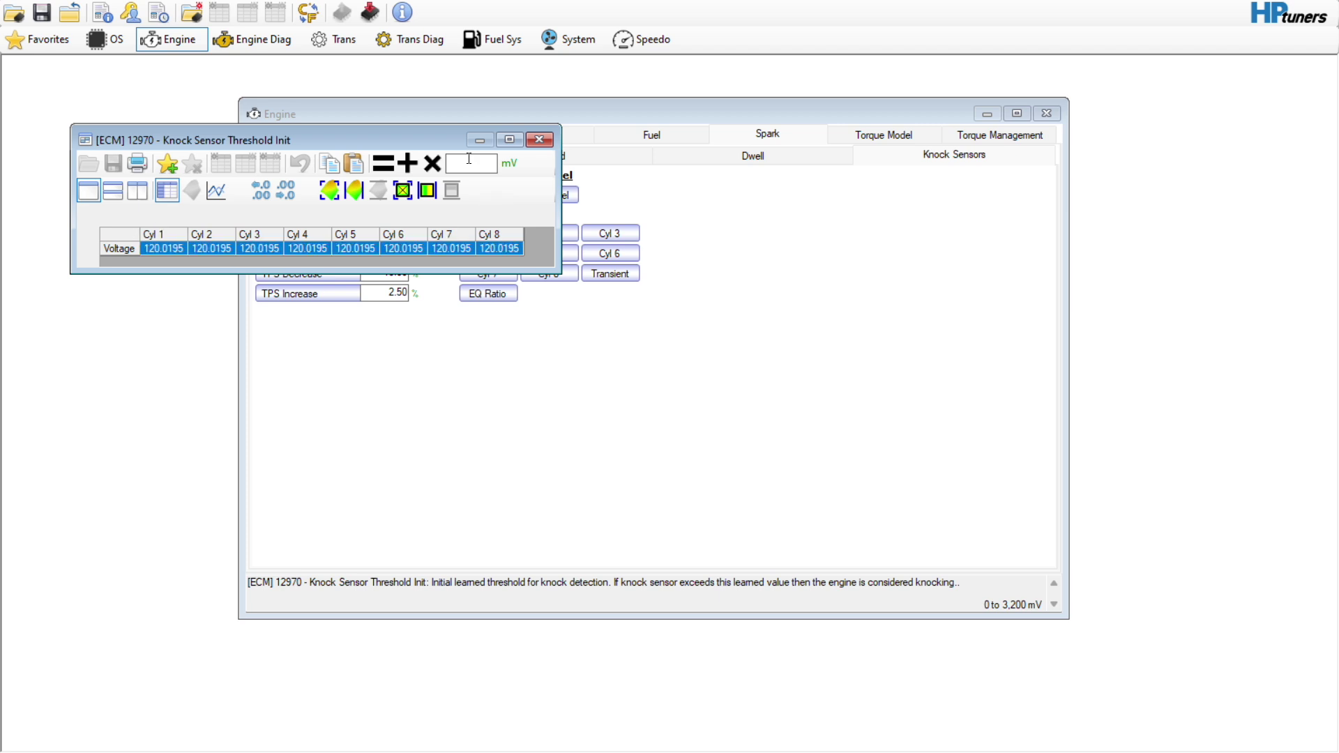
{"action": "type", "text": "164"}
{"action": "left_click", "coordinate": [384, 163]}
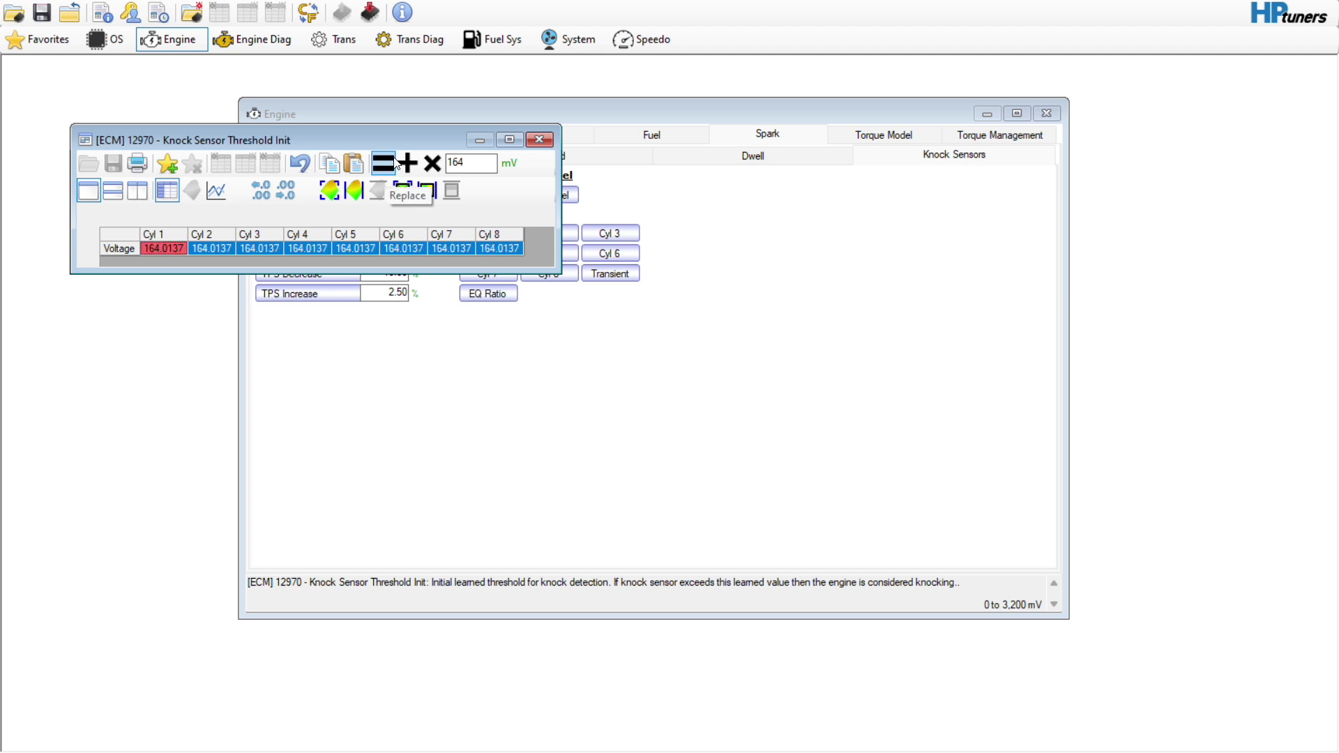
{"action": "left_click", "coordinate": [539, 139]}
- Set the minimum knock sensor threshold level to 80 mV for all eight cylinders and close the table
{"action": "left_click", "coordinate": [549, 195]}
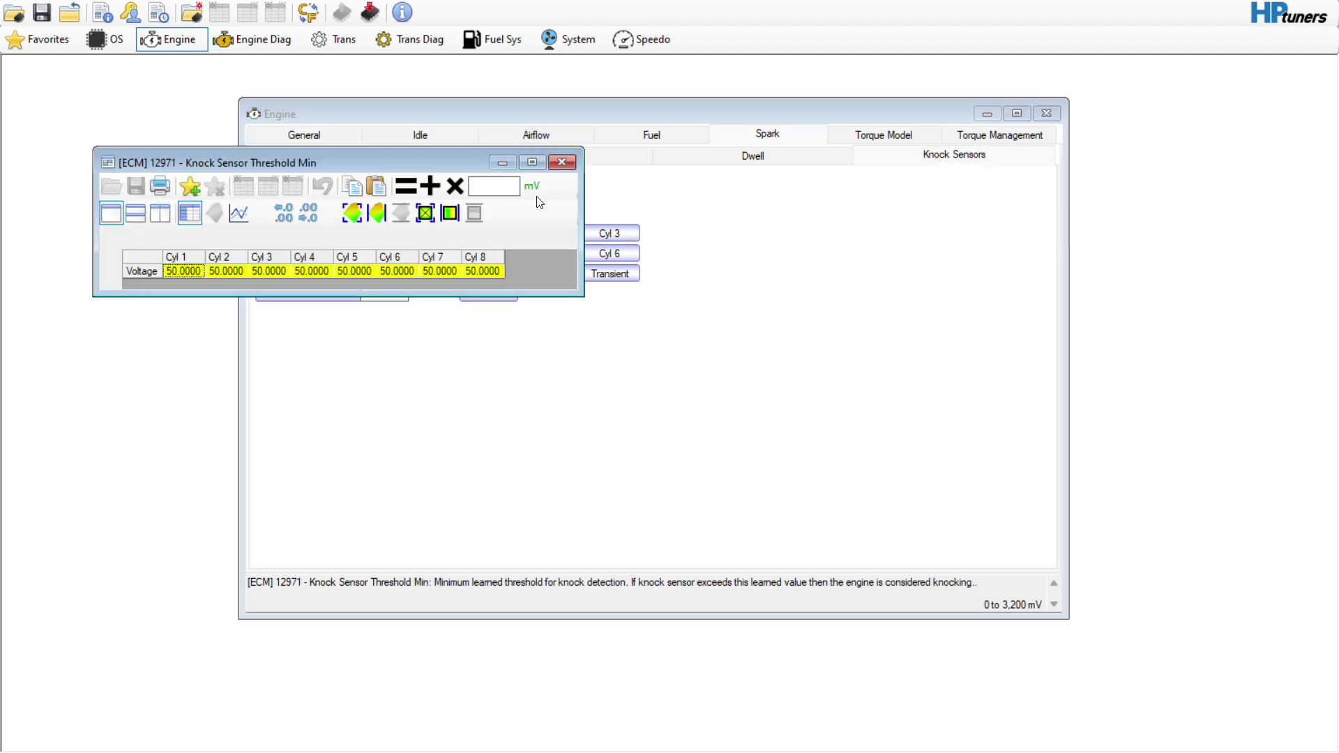
{"action": "left_click", "coordinate": [152, 266]}
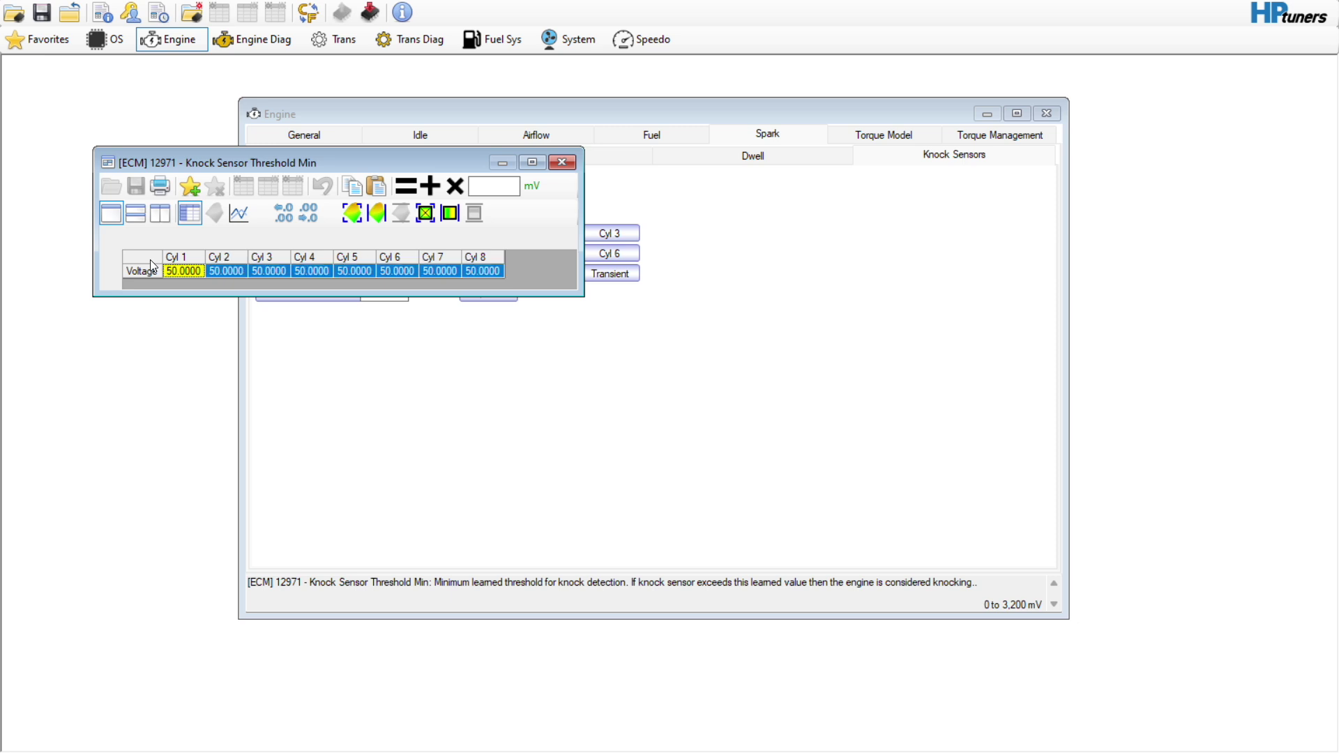
{"action": "left_click", "coordinate": [501, 183]}
{"action": "type", "text": "80"}
{"action": "left_click", "coordinate": [406, 185]}
{"action": "left_click", "coordinate": [468, 270]}
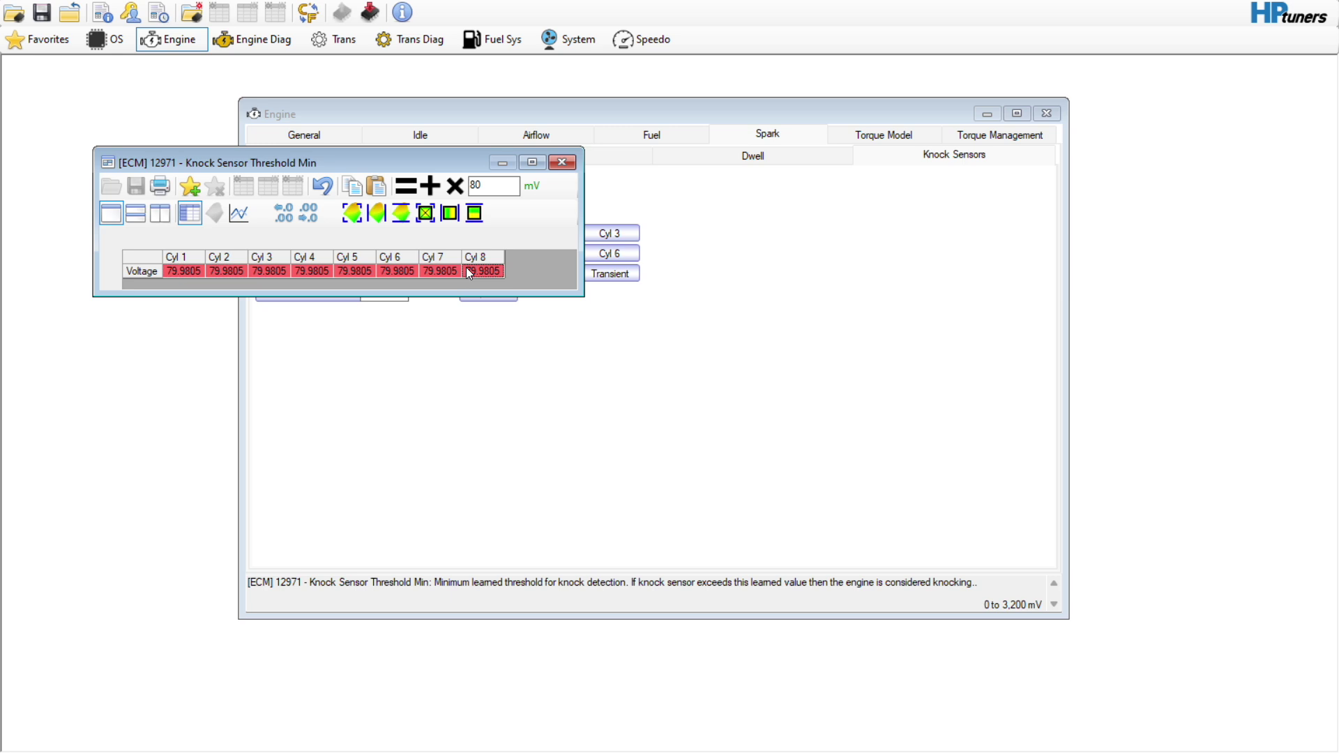
{"action": "left_click", "coordinate": [562, 163]}
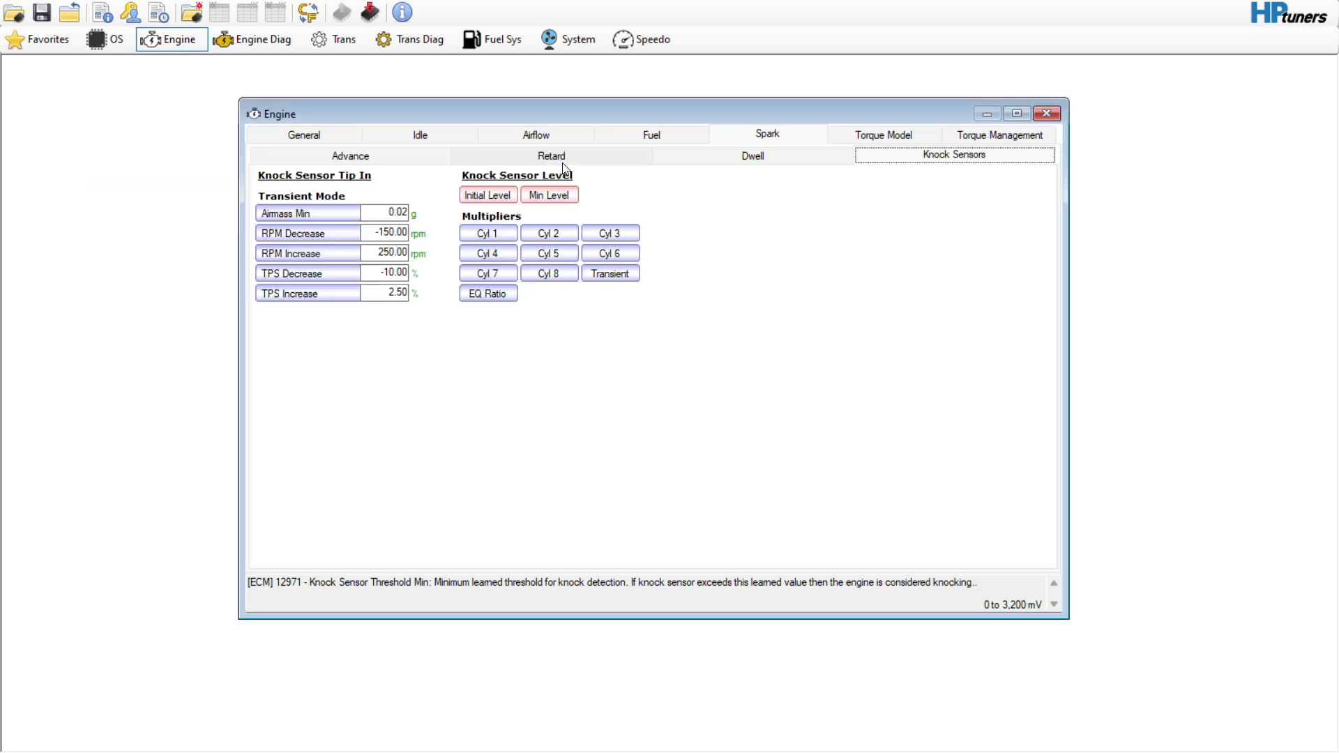
- Review the torque model coefficients and accessory losses, and the maximum engine torque versus RPM and gear table
{"action": "left_click", "coordinate": [887, 136]}
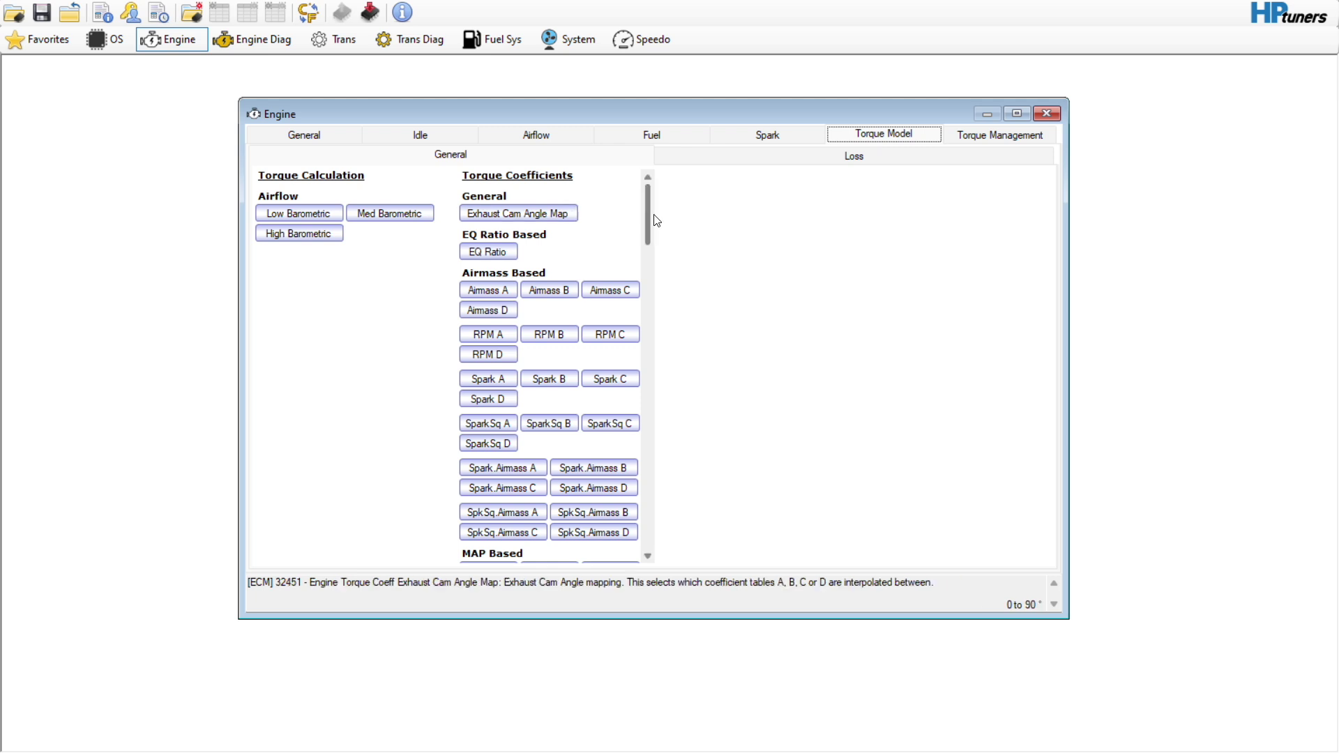
{"action": "scroll", "coordinate": [647, 218], "scroll_direction": "down", "scroll_amount": 5}
{"action": "scroll", "coordinate": [644, 209], "scroll_direction": "up", "scroll_amount": 5}
{"action": "left_click", "coordinate": [719, 165]}
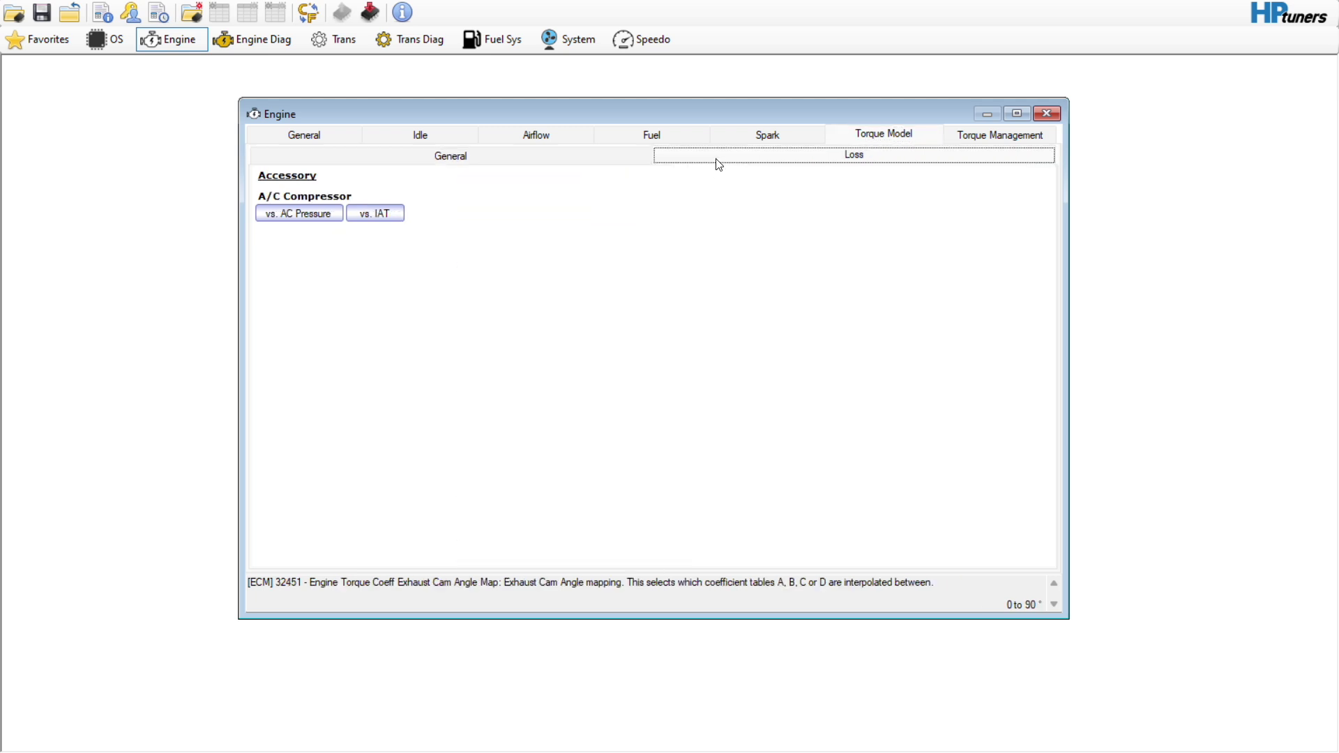
{"action": "left_click", "coordinate": [973, 134]}
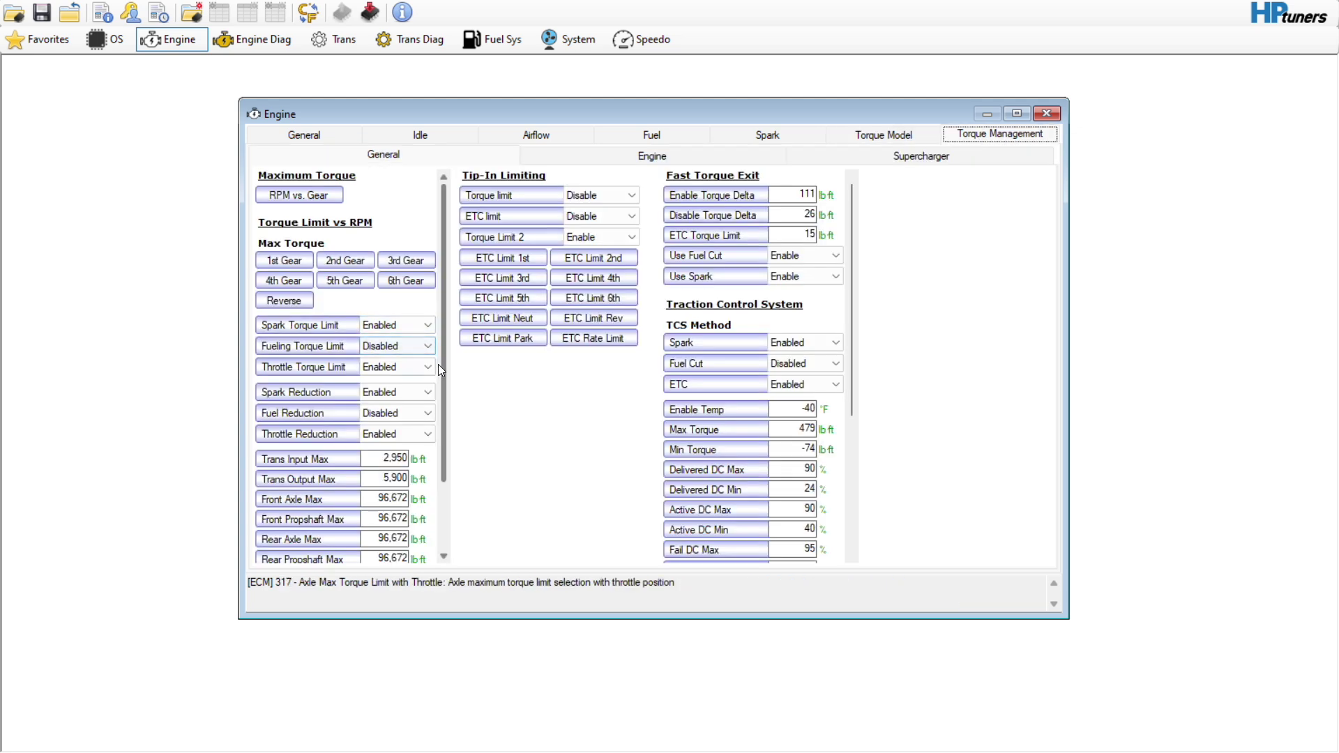
{"action": "left_click", "coordinate": [285, 260]}
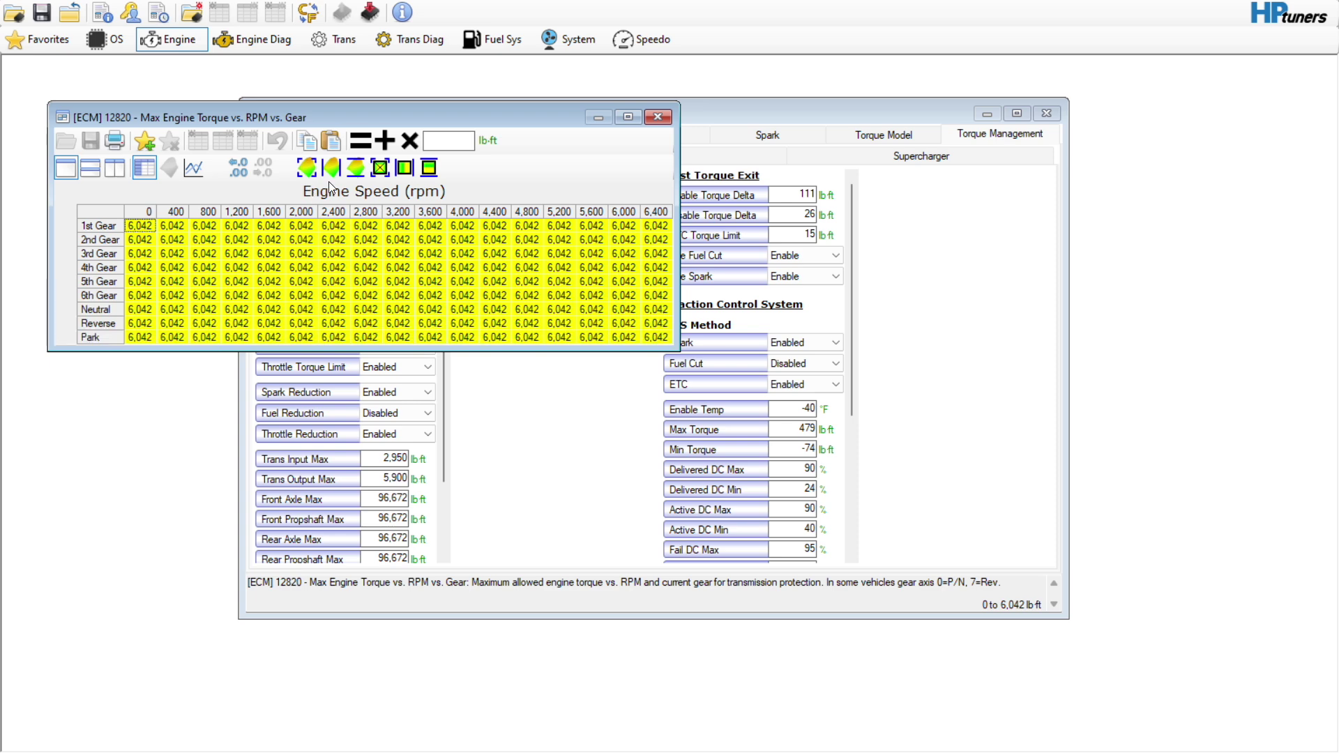
{"action": "left_click", "coordinate": [656, 114]}
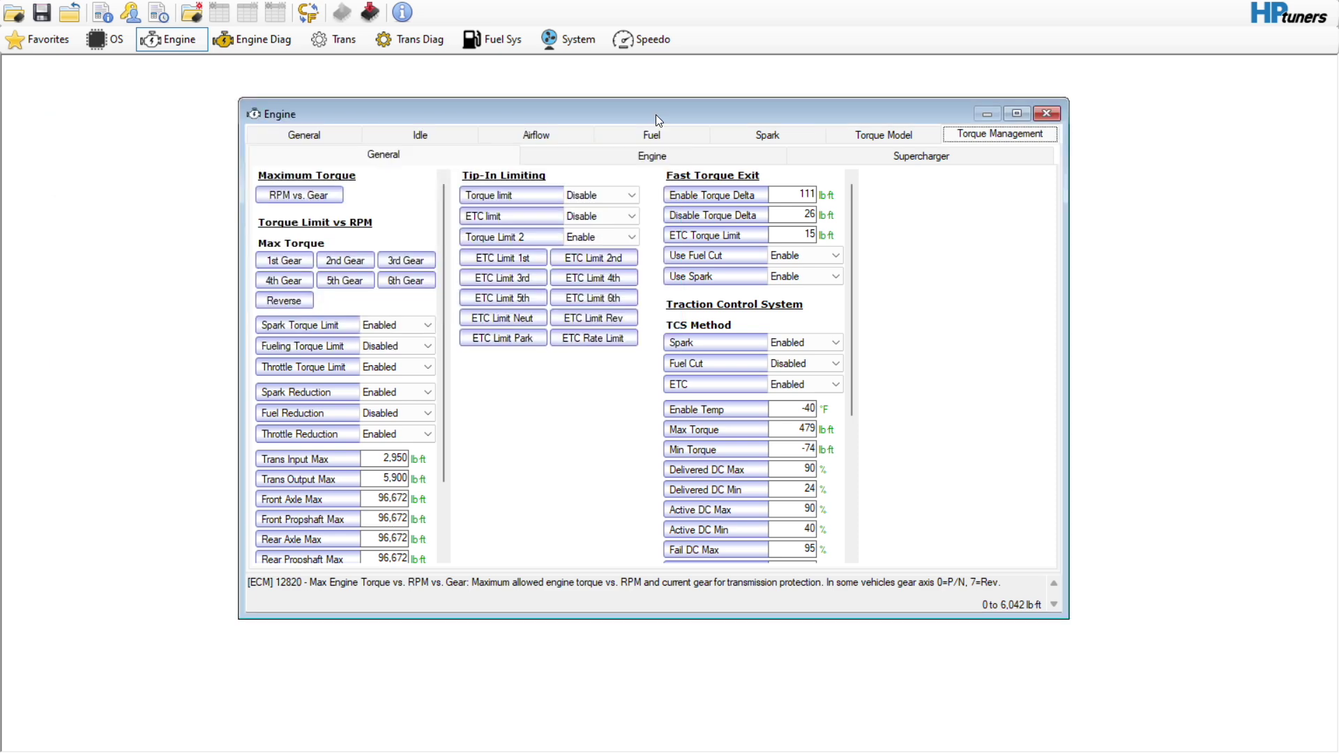
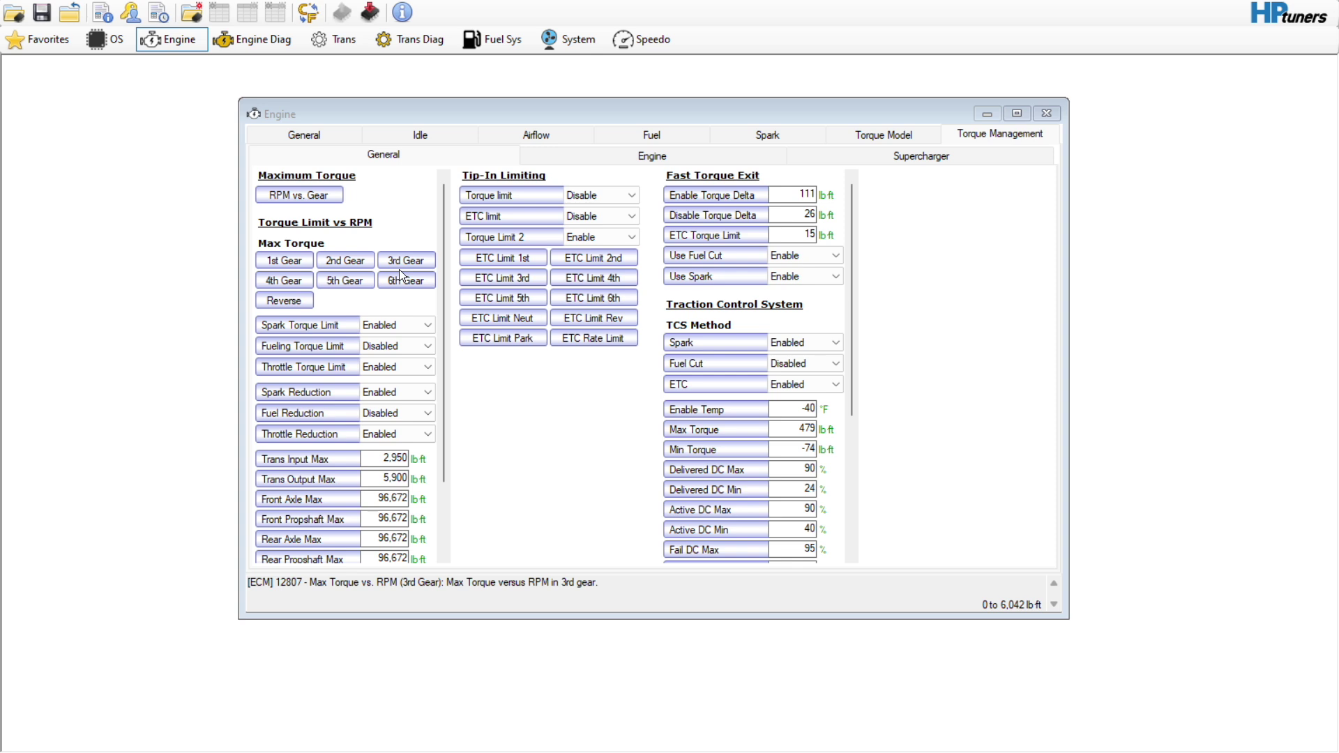
- Set the whole Max Torque vs. RPM row for 1st gear to 6,042 lb·ft and close the table
{"action": "left_click", "coordinate": [298, 261]}
{"action": "left_click", "coordinate": [299, 396]}
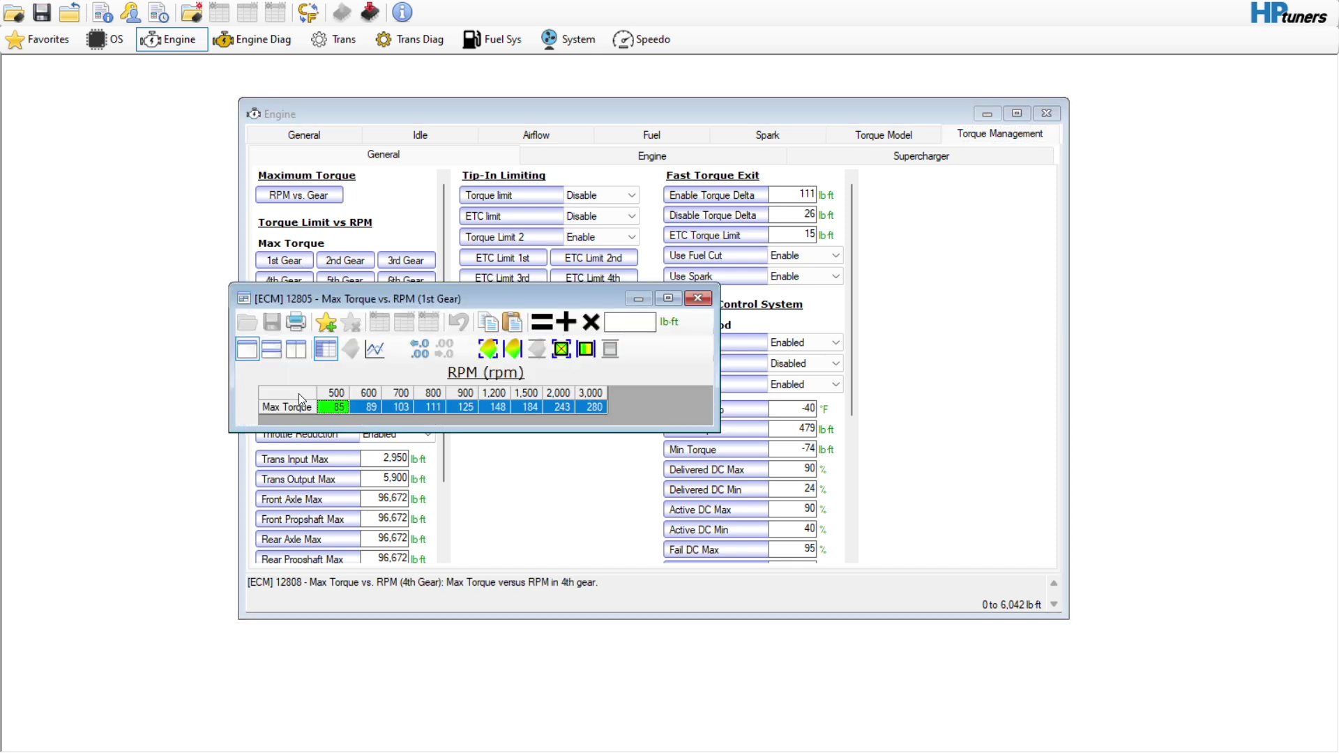
{"action": "type", "text": "6042"}
{"action": "key", "text": "Return"}
{"action": "left_click", "coordinate": [544, 321]}
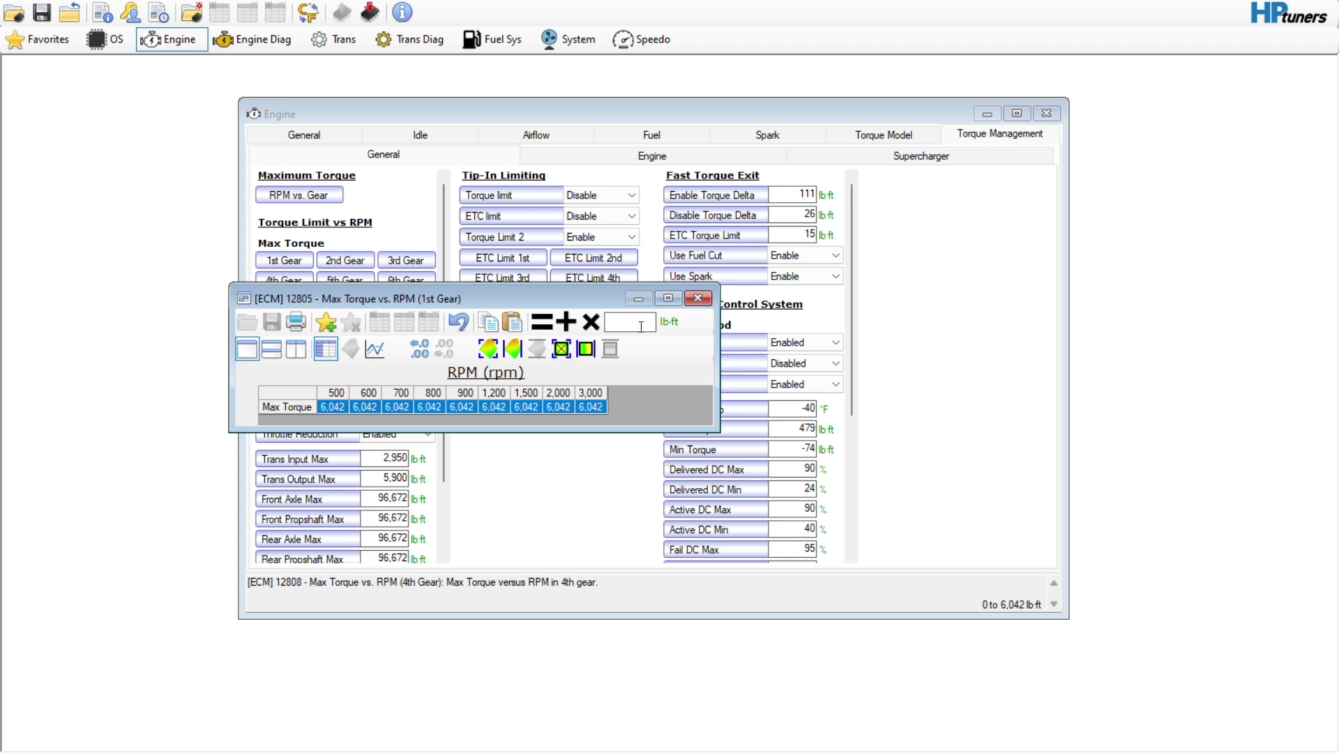
{"action": "left_click", "coordinate": [697, 298]}
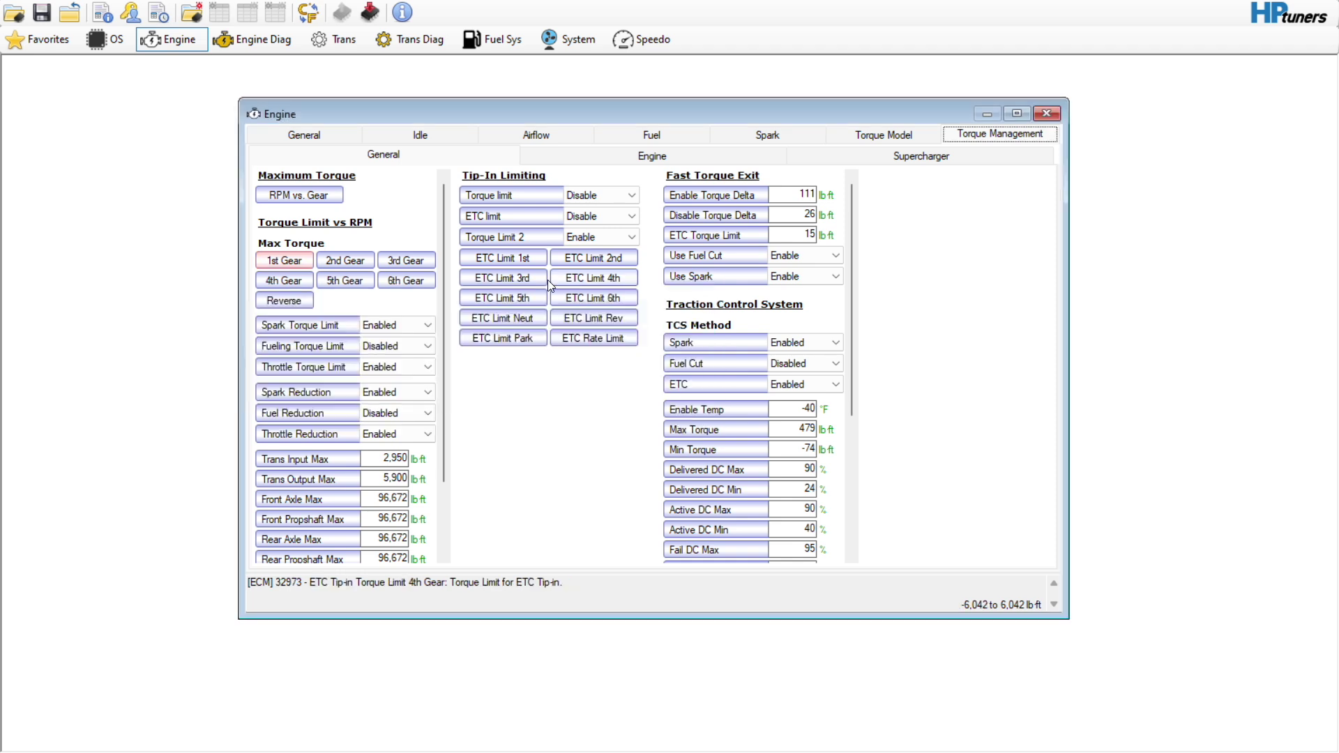
- Set the whole Max Torque vs. RPM row for 2nd gear to 6,042 lb·ft and close the table
{"action": "left_click", "coordinate": [309, 259]}
{"action": "left_click", "coordinate": [331, 262]}
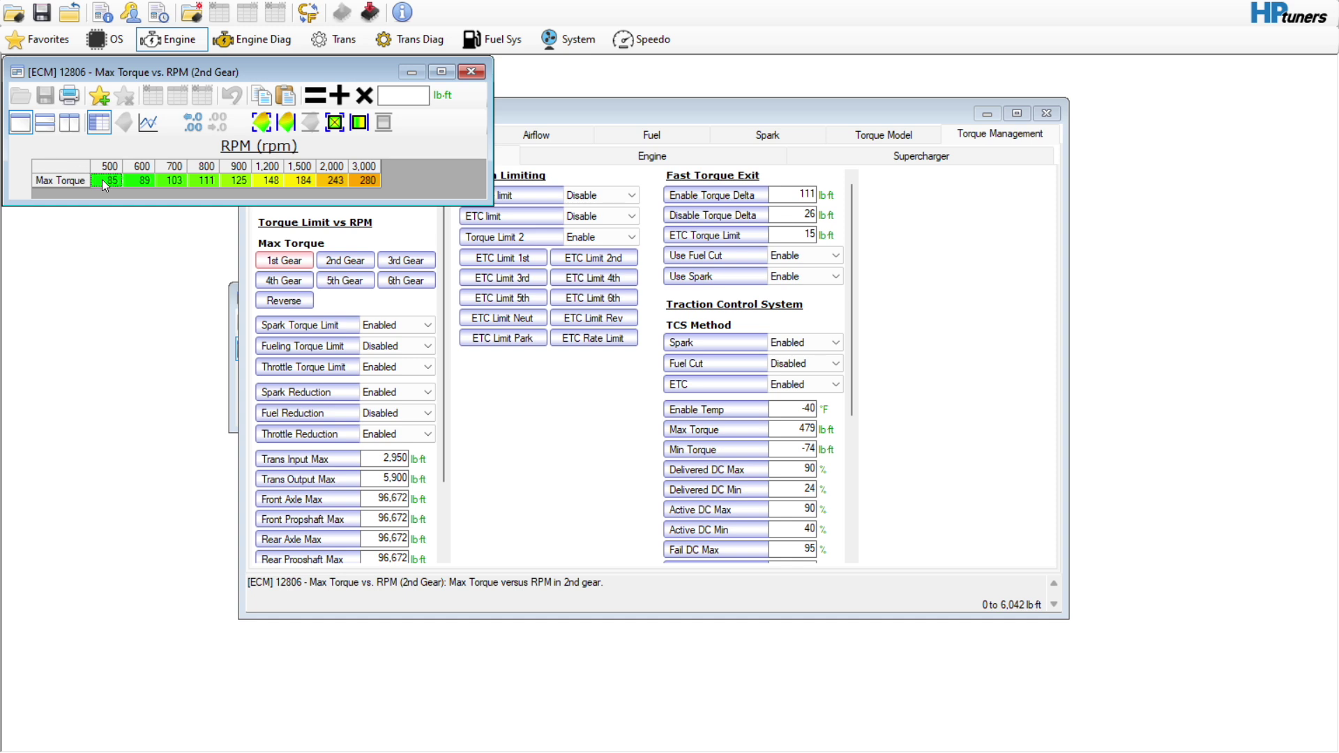
{"action": "type", "text": "6042"}
{"action": "key", "text": "Return"}
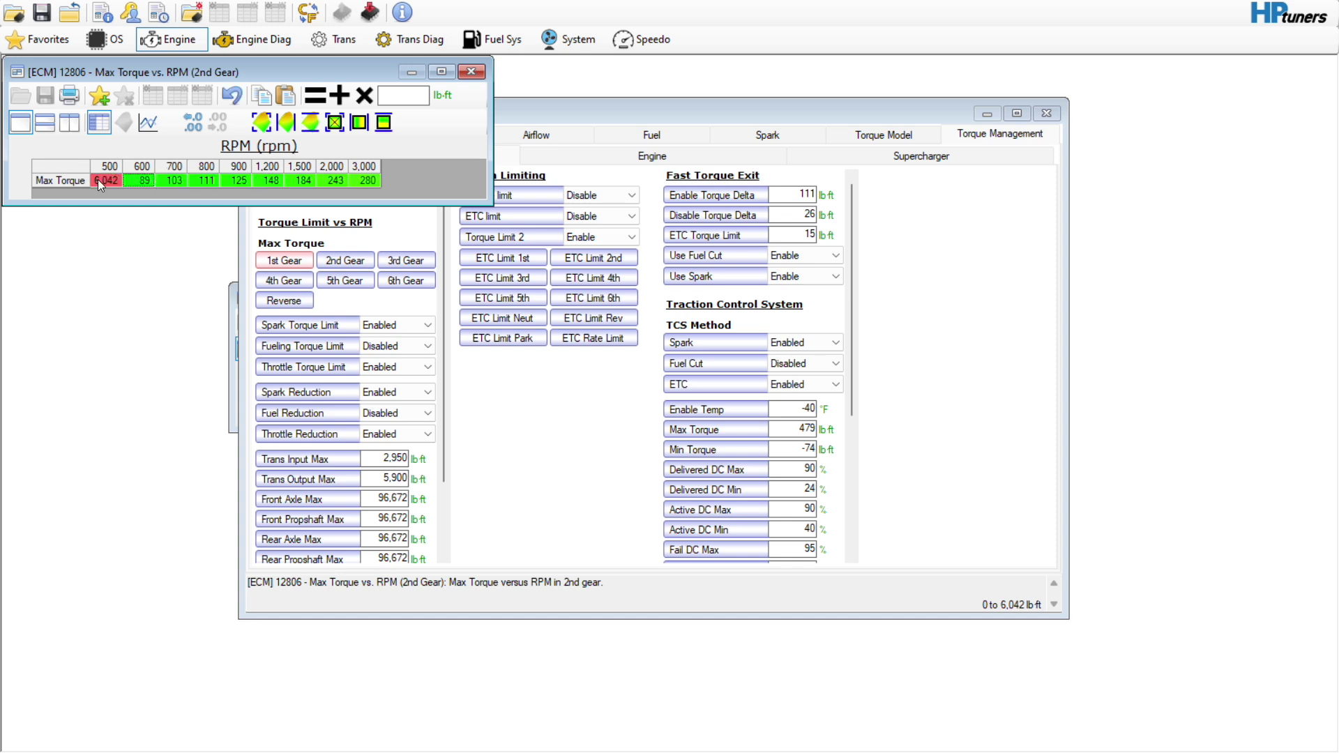
{"action": "left_click_drag", "start_coordinate": [152, 183], "coordinate": [370, 180]}
{"action": "left_click", "coordinate": [335, 122]}
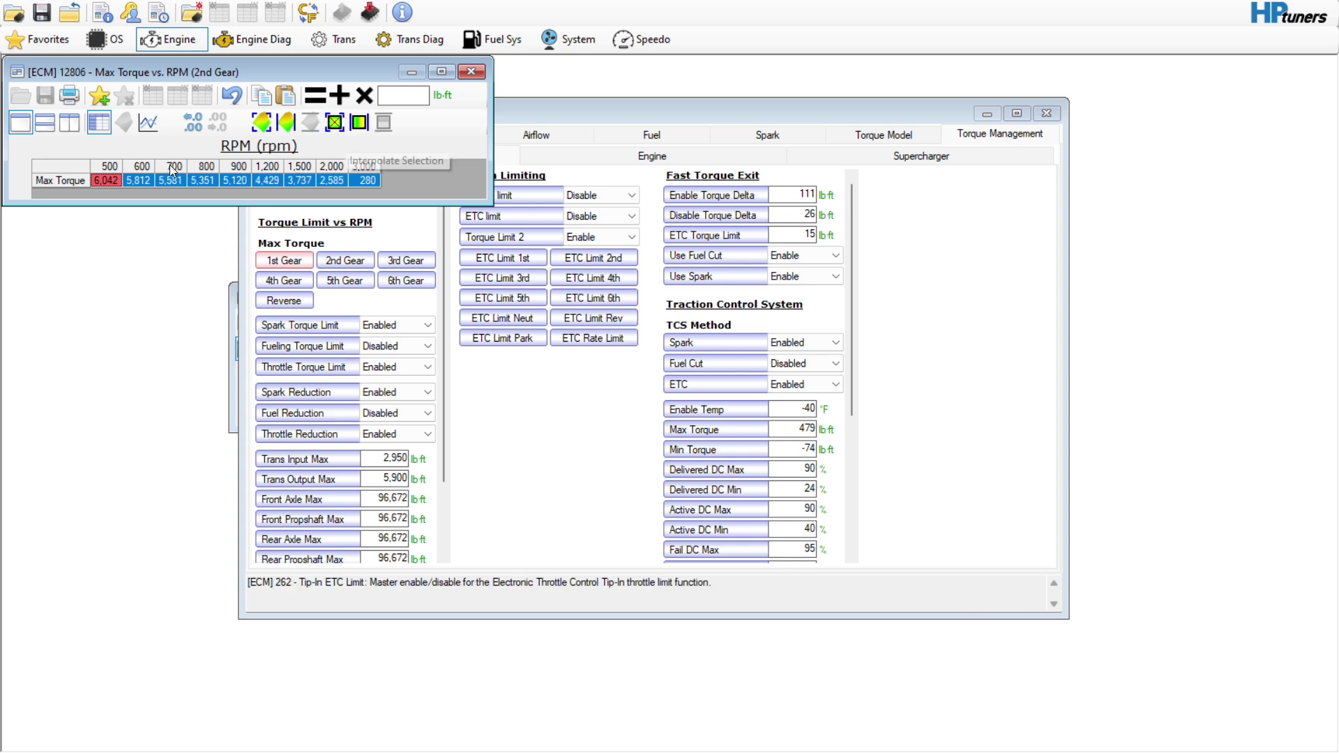
{"action": "left_click", "coordinate": [419, 102]}
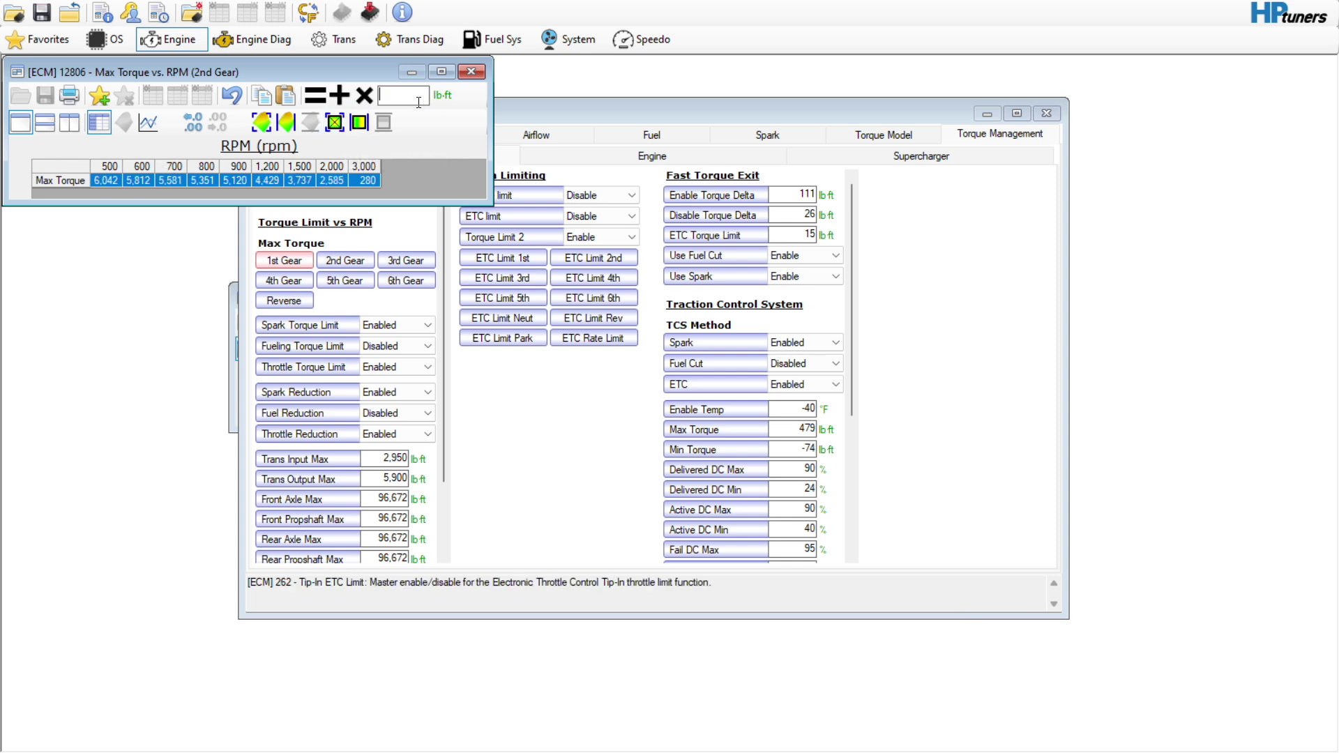
{"action": "type", "text": "6042"}
{"action": "left_click", "coordinate": [471, 72]}
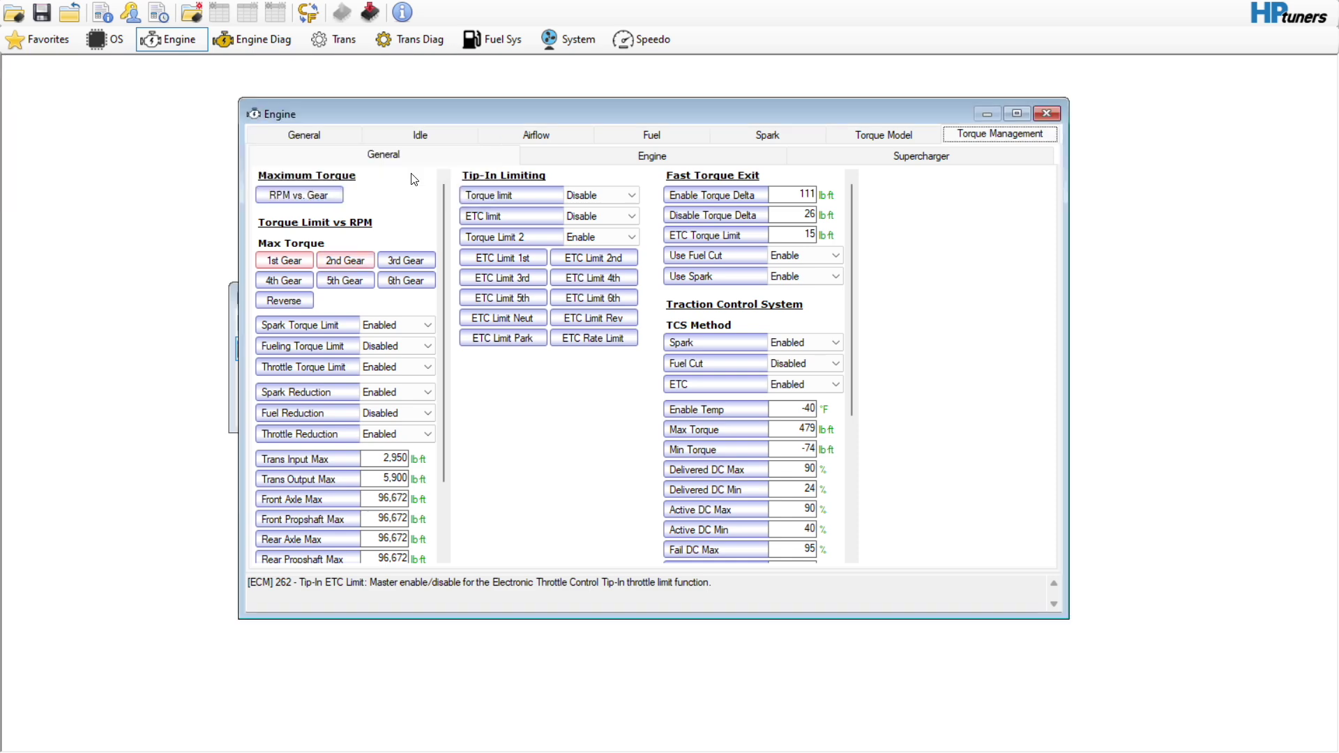
- Set the whole Max Torque vs. RPM row for 3rd gear to 6,042 lb·ft and close the table
{"action": "left_click", "coordinate": [407, 266]}
{"action": "double_click", "coordinate": [99, 188]}
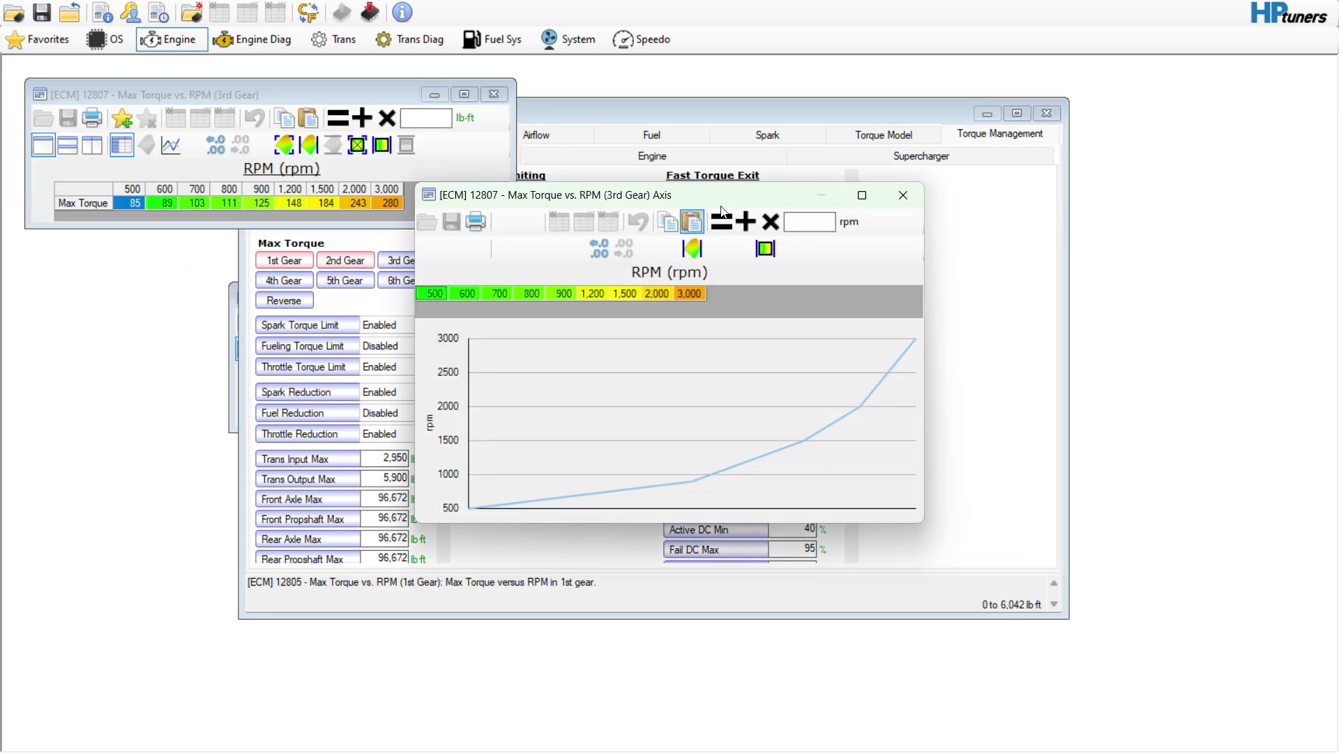
{"action": "left_click", "coordinate": [903, 195]}
{"action": "left_click", "coordinate": [91, 188]}
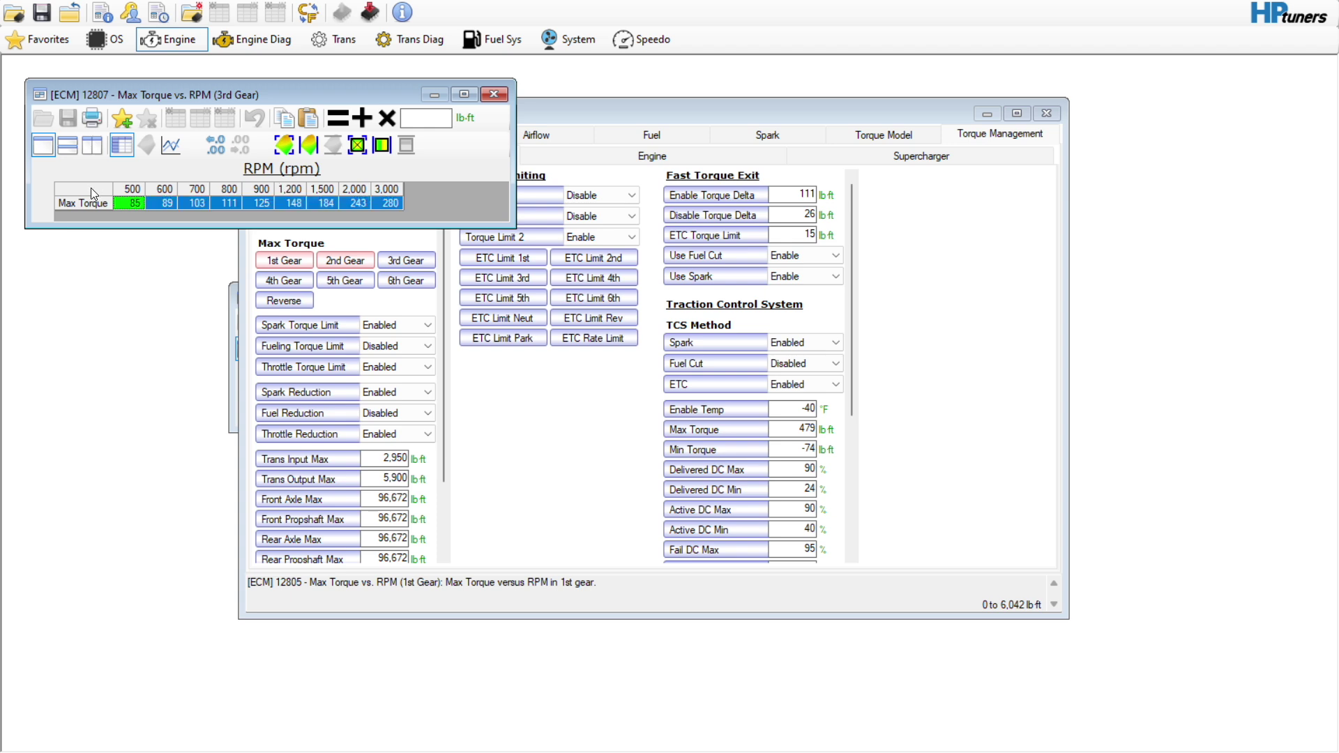
{"action": "left_click", "coordinate": [412, 116]}
{"action": "type", "text": "6042"}
{"action": "left_click", "coordinate": [337, 117]}
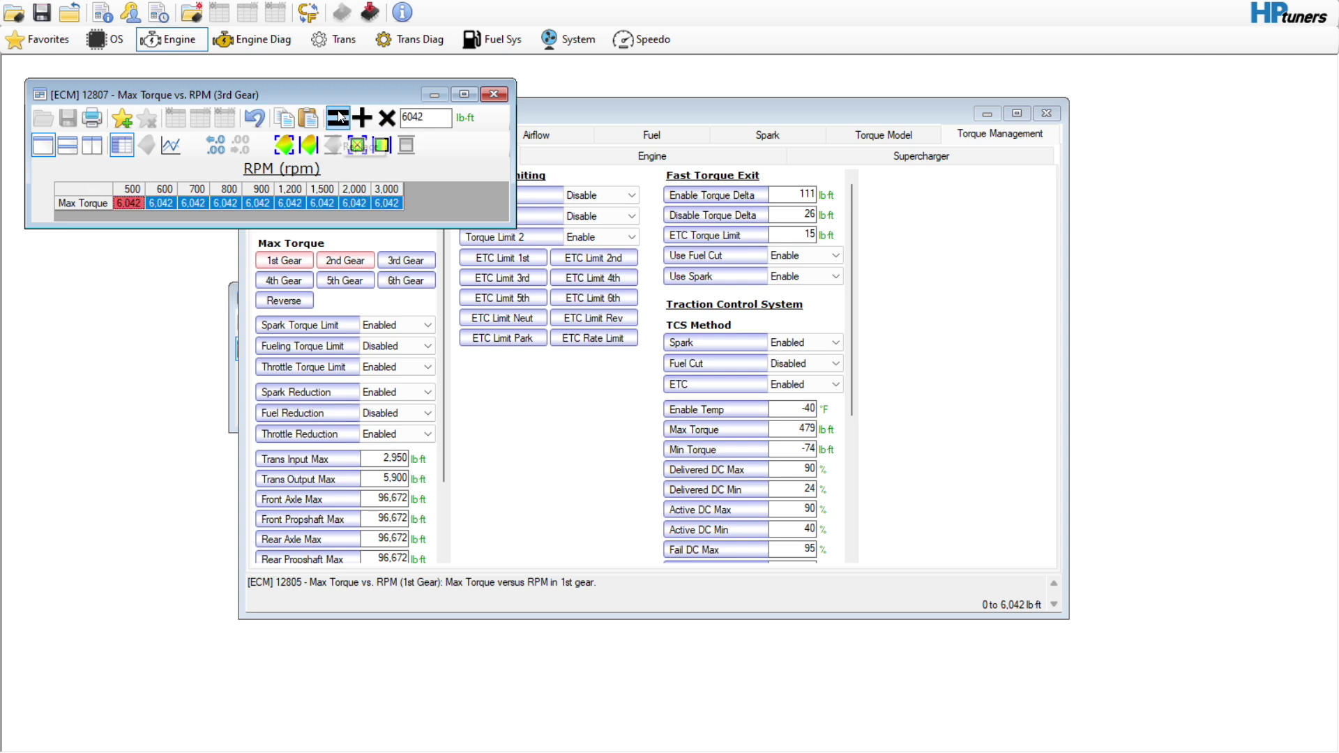
{"action": "left_click", "coordinate": [494, 95]}
- Set the whole Max Torque vs. RPM row for 4th gear to 6,042 lb·ft and close the table
{"action": "left_click", "coordinate": [296, 280]}
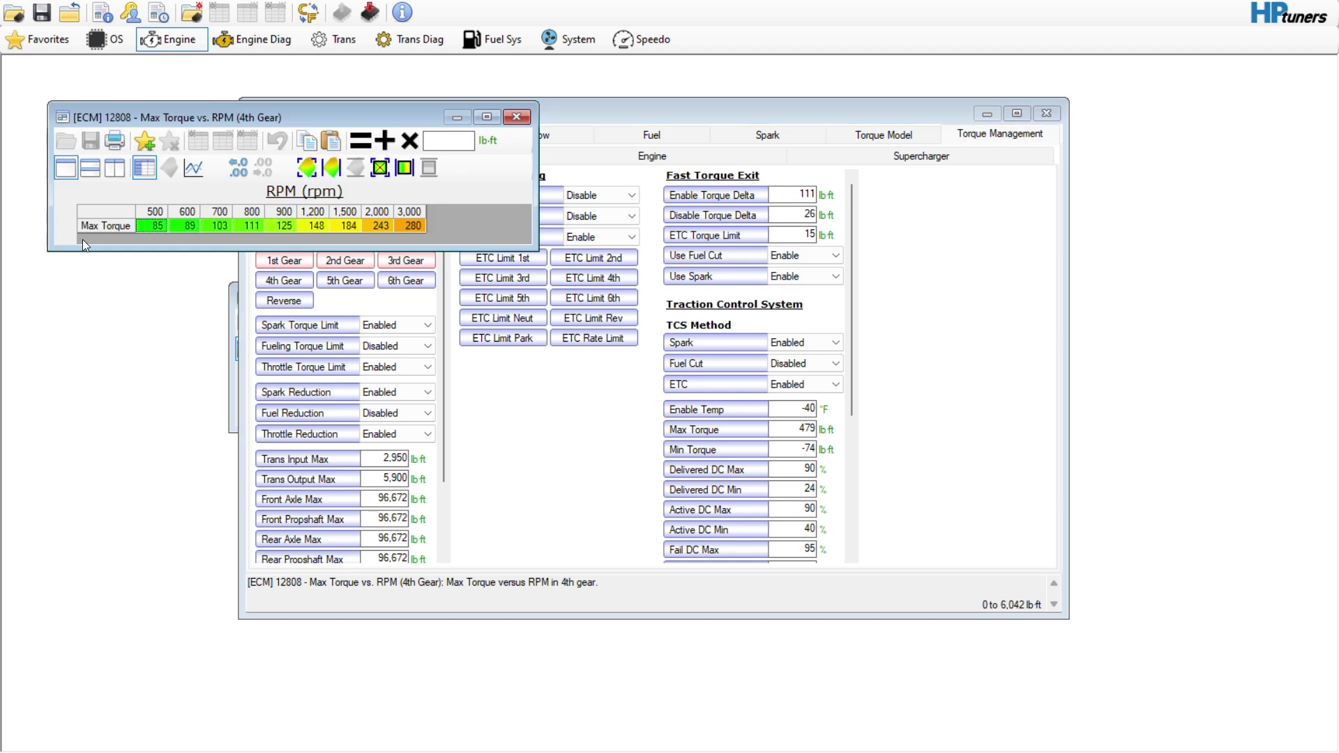
{"action": "left_click", "coordinate": [98, 225]}
{"action": "left_click", "coordinate": [438, 138]}
{"action": "type", "text": "6042"}
{"action": "left_click", "coordinate": [360, 140]}
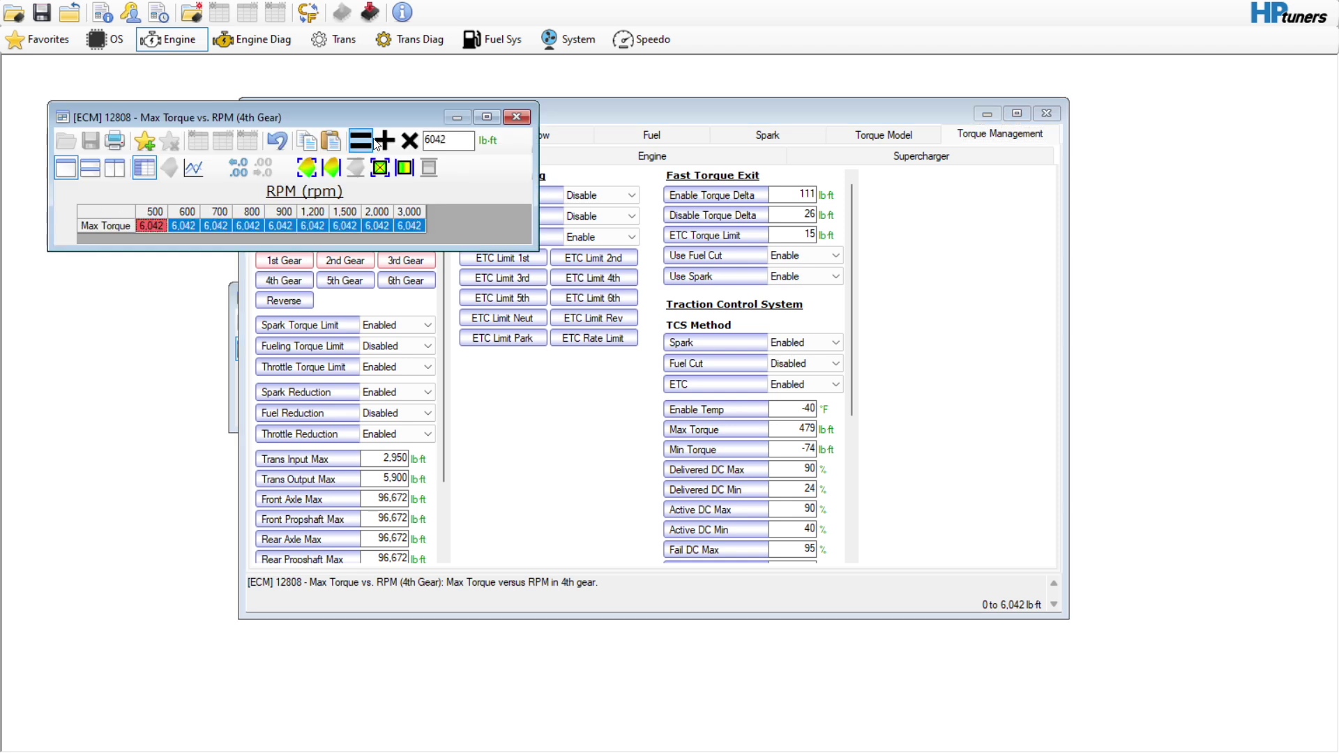
{"action": "left_click", "coordinate": [516, 116]}
- Set the whole Max Torque vs. RPM row for 5th gear to 6,042 lb·ft and close the table
{"action": "left_click", "coordinate": [357, 281]}
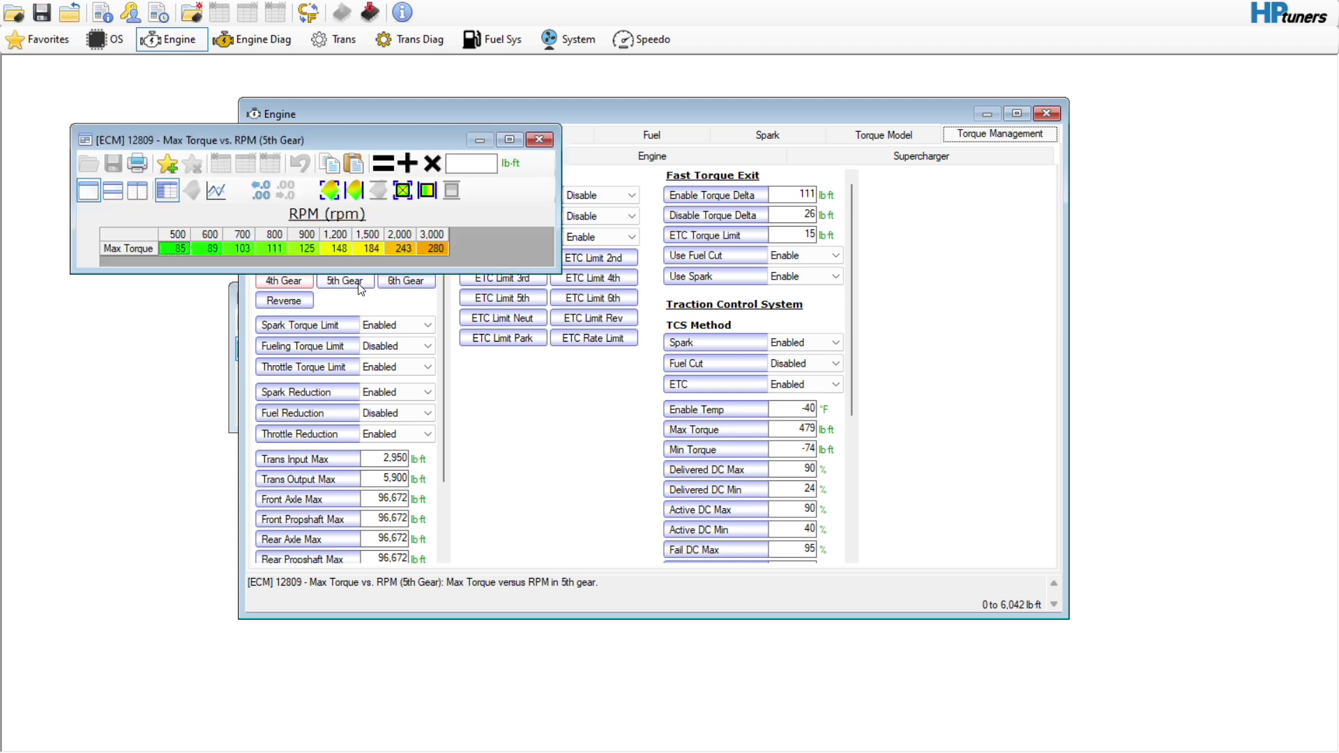
{"action": "left_click", "coordinate": [139, 231]}
{"action": "left_click", "coordinate": [491, 166]}
{"action": "type", "text": "6042"}
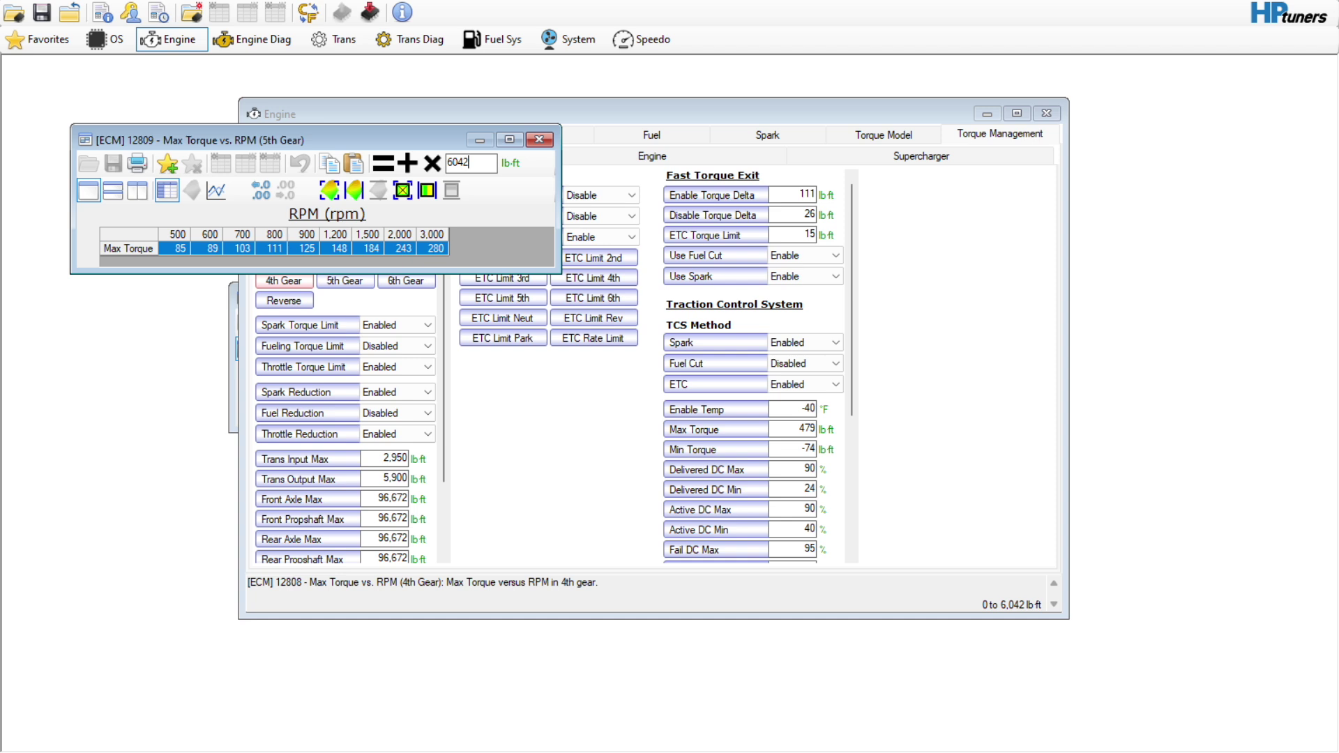
{"action": "left_click", "coordinate": [383, 163]}
{"action": "left_click", "coordinate": [539, 139]}
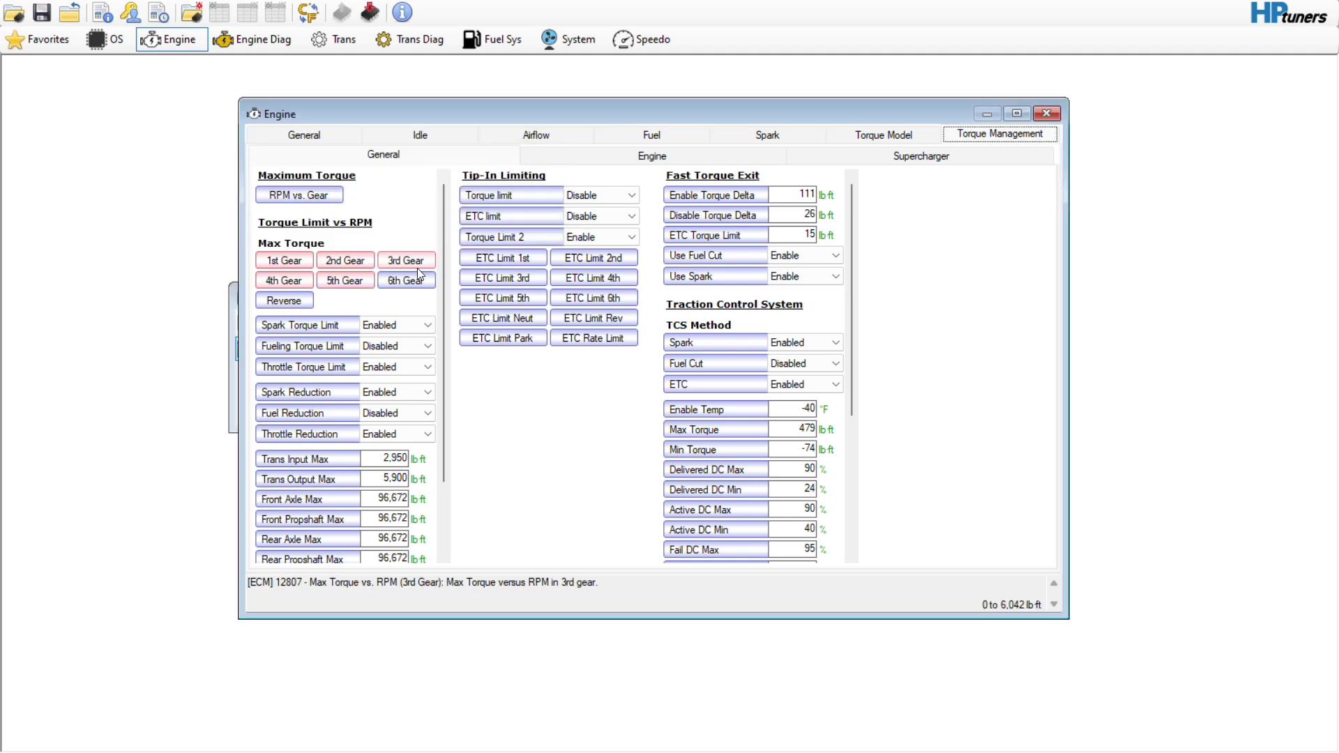
- Set the whole Max Torque vs. RPM row for 6th gear to 6,042 lb·ft and close the table
{"action": "left_click", "coordinate": [412, 279]}
{"action": "left_click", "coordinate": [180, 257]}
{"action": "type", "text": "6042"}
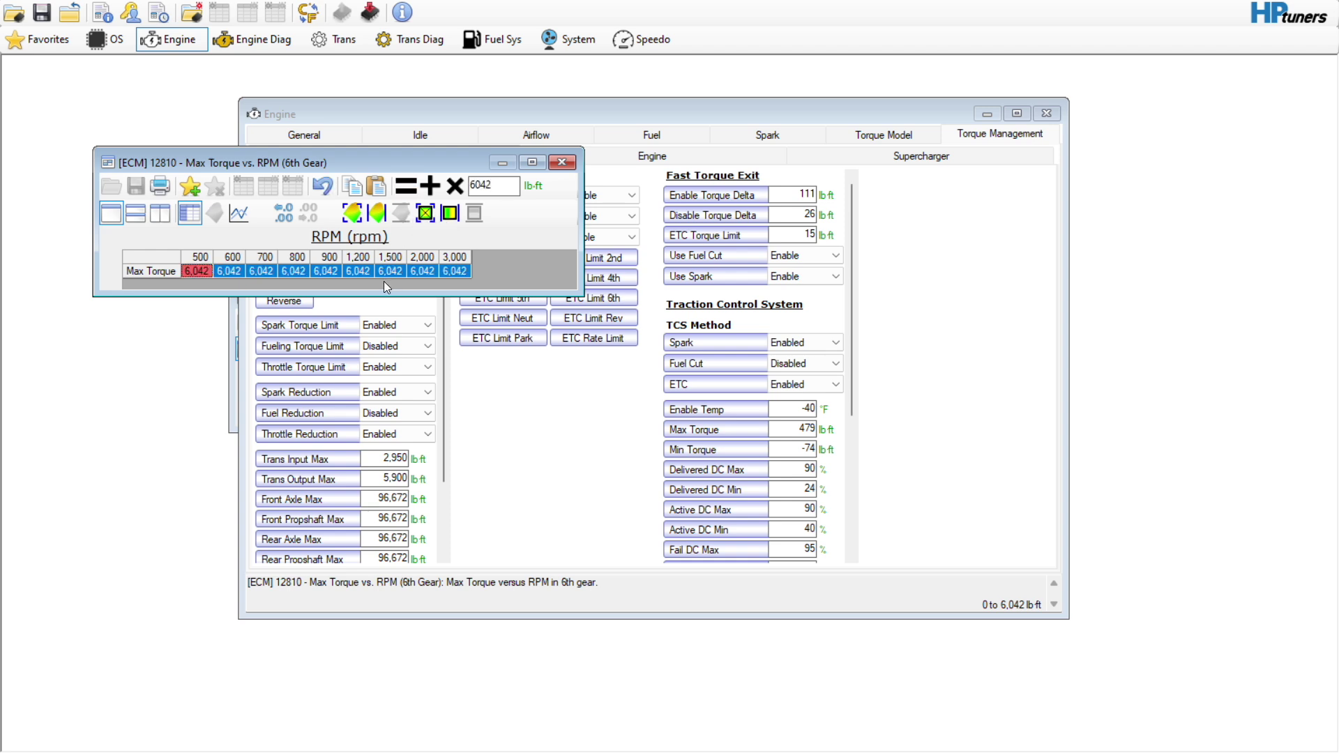
{"action": "key", "text": "Return"}
{"action": "left_click", "coordinate": [561, 161]}
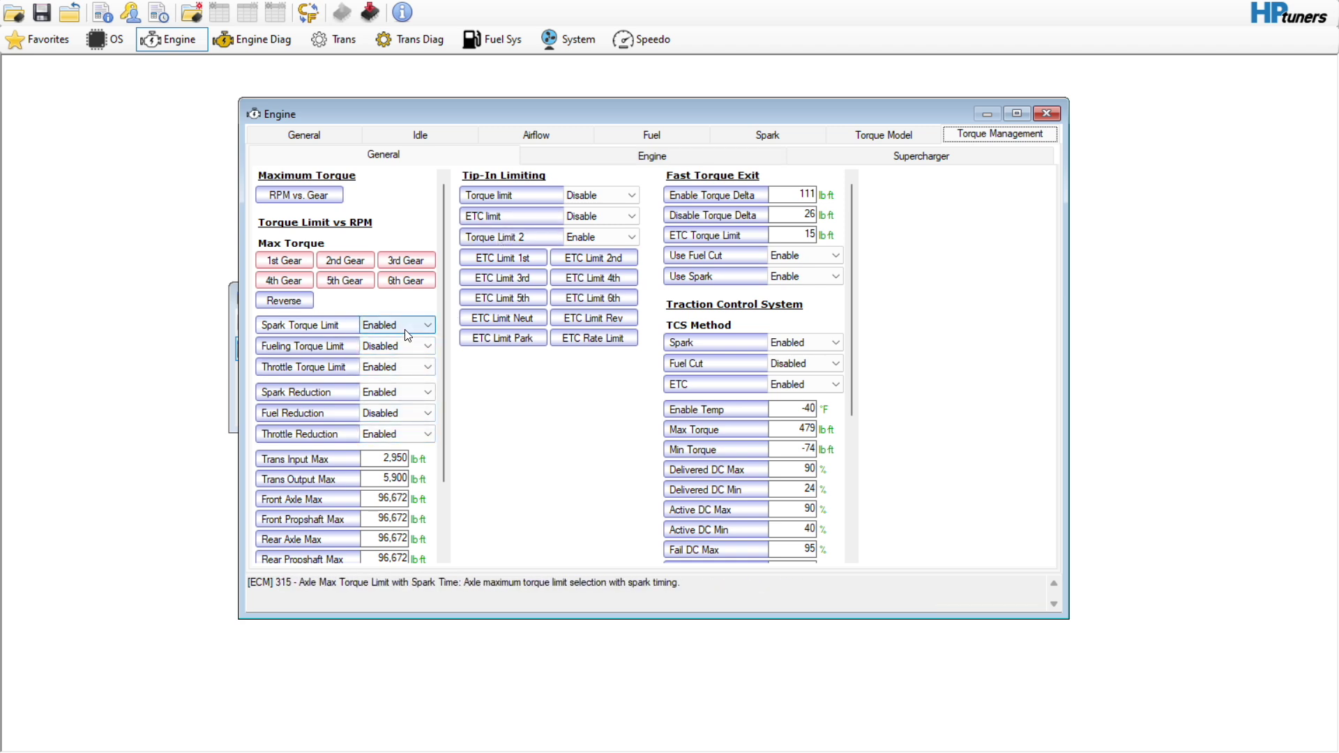
- Set both the Trans Input Max and Trans Output Max torque limits to 6,042 lb·ft
{"action": "double_click", "coordinate": [387, 458]}
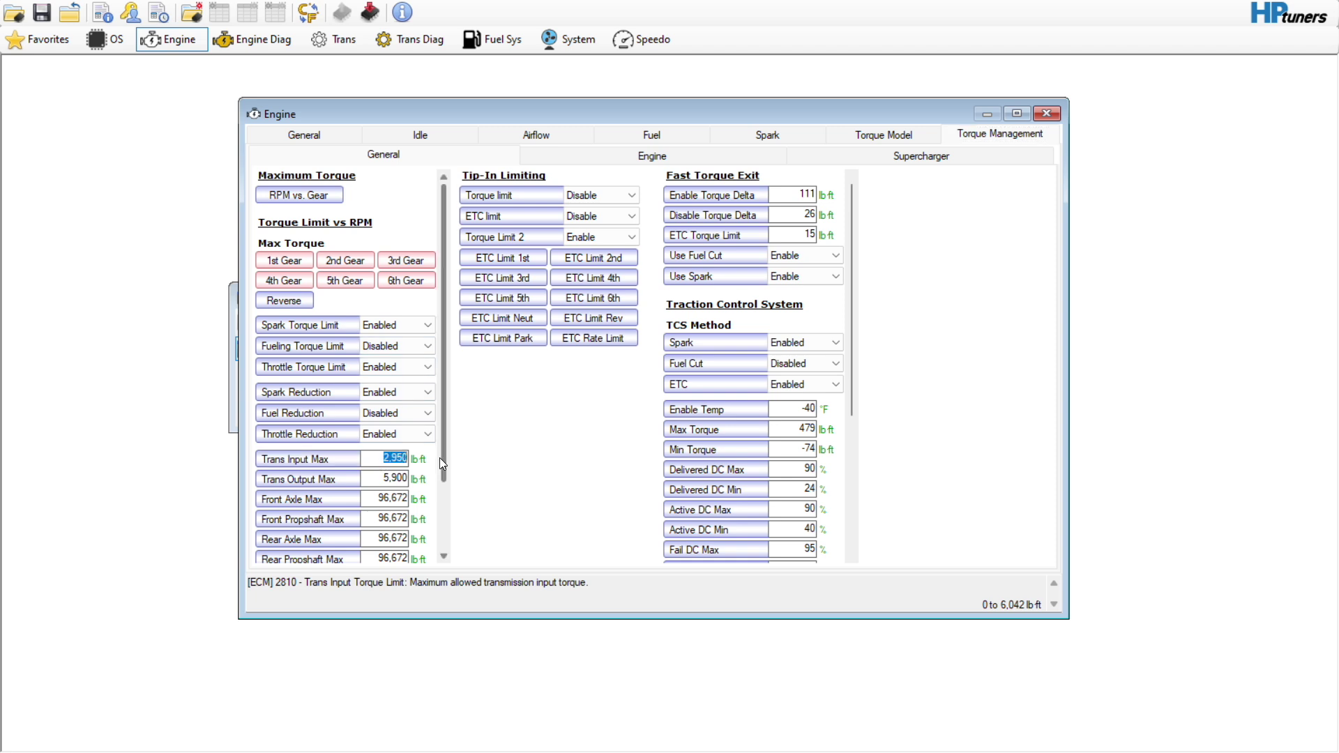
{"action": "type", "text": "6042"}
{"action": "key", "text": "Tab"}
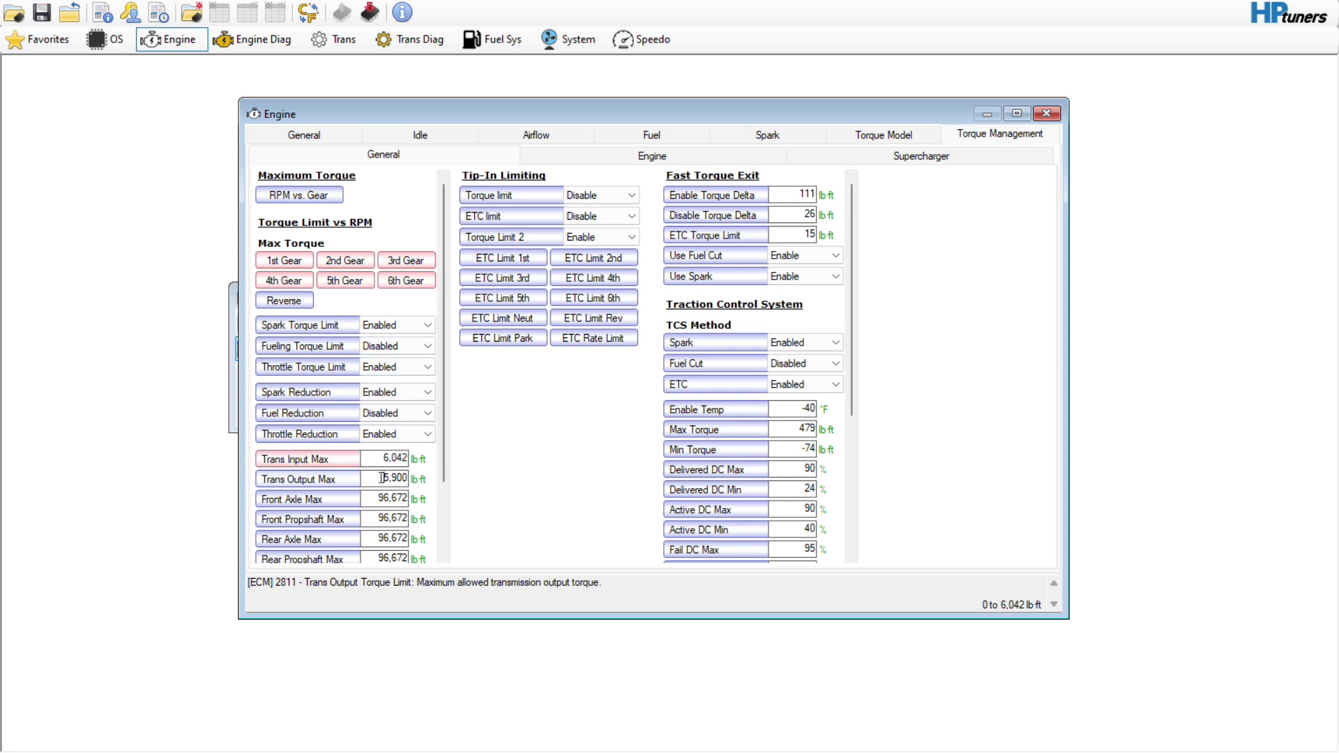
{"action": "type", "text": "6042"}
{"action": "scroll", "coordinate": [439, 445], "scroll_direction": "down", "scroll_amount": 3}
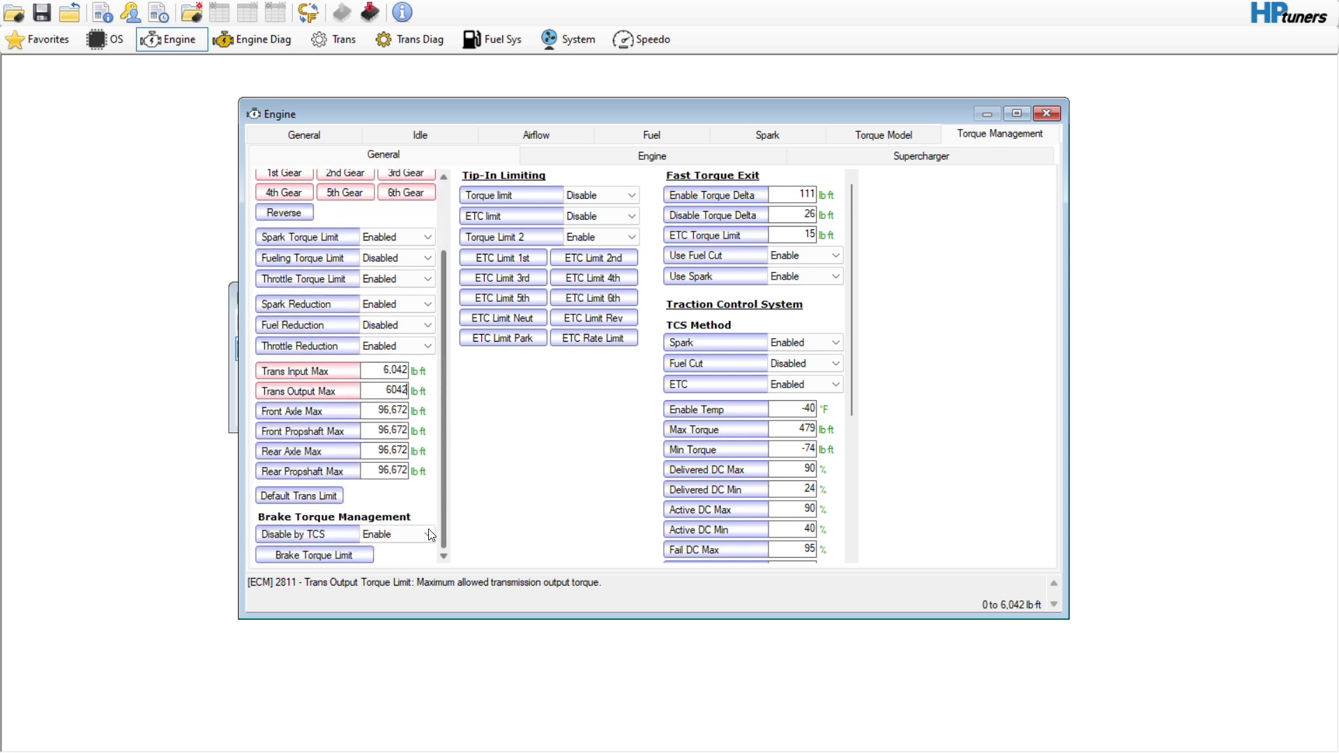
- Set every cell of the Brake Torque Limit table to 6,042 lb·ft and close the table
{"action": "left_click", "coordinate": [360, 557]}
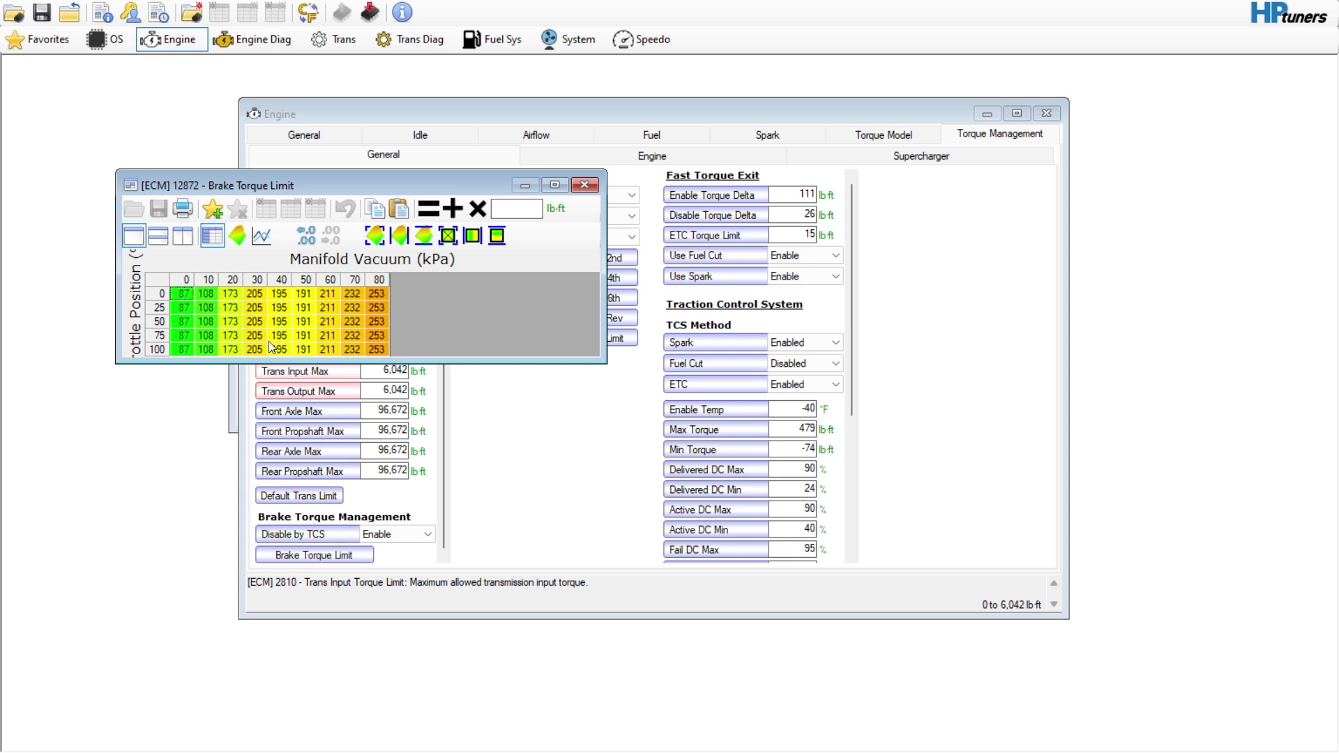
{"action": "left_click", "coordinate": [162, 282]}
{"action": "left_click", "coordinate": [509, 209]}
{"action": "type", "text": "602"}
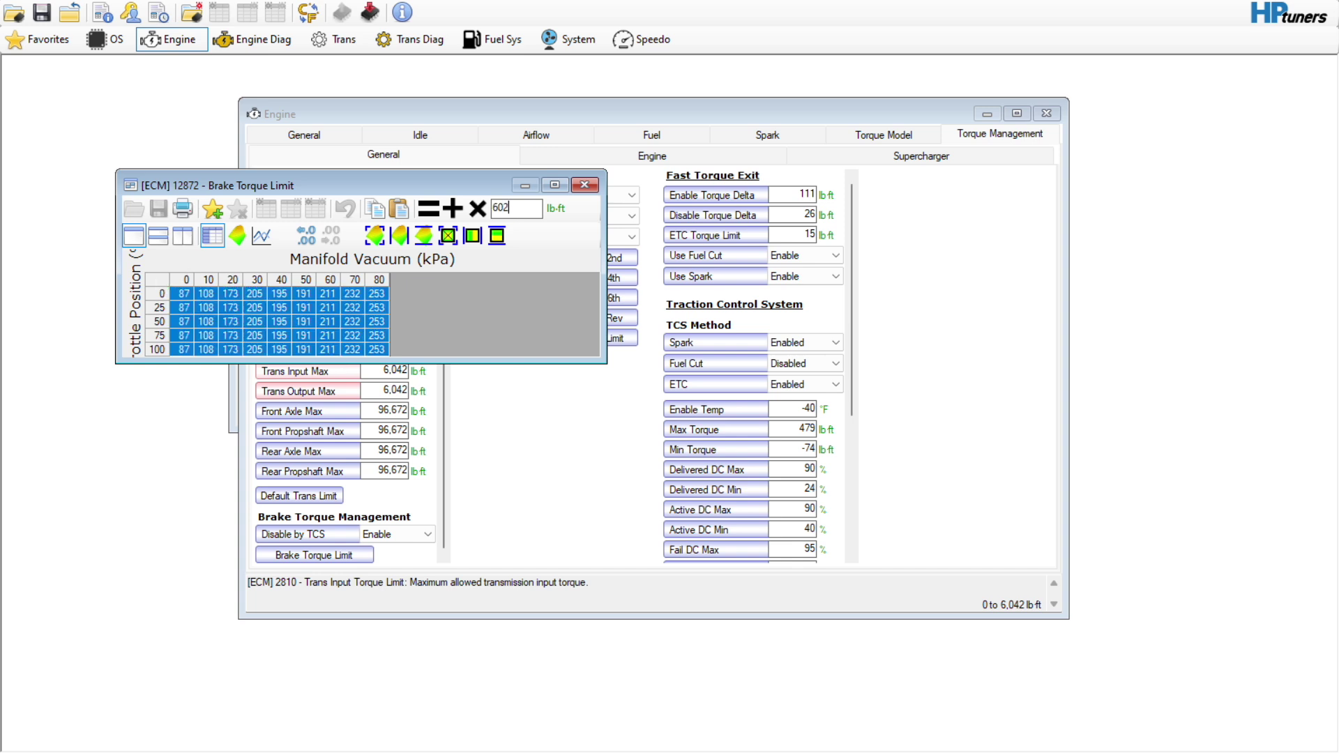
{"action": "type", "text": "2"}
{"action": "left_click", "coordinate": [428, 208]}
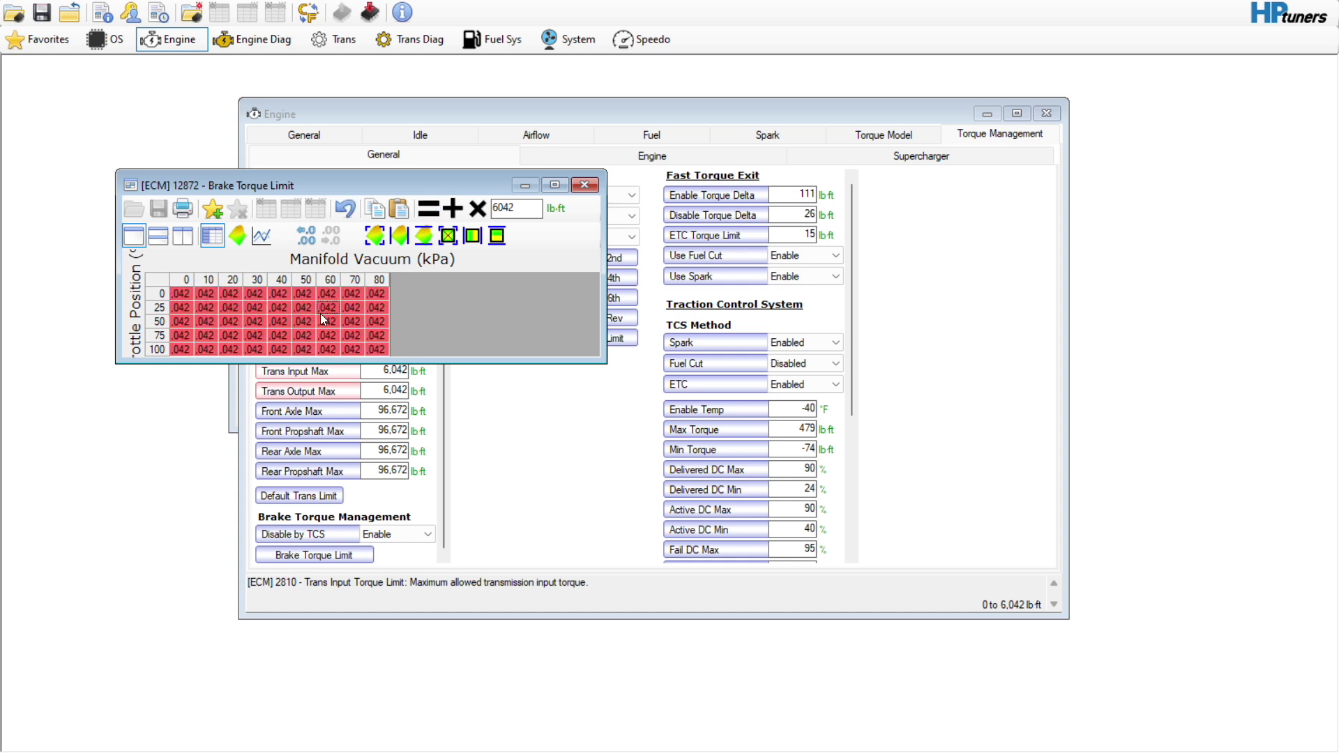
{"action": "left_click", "coordinate": [584, 185]}
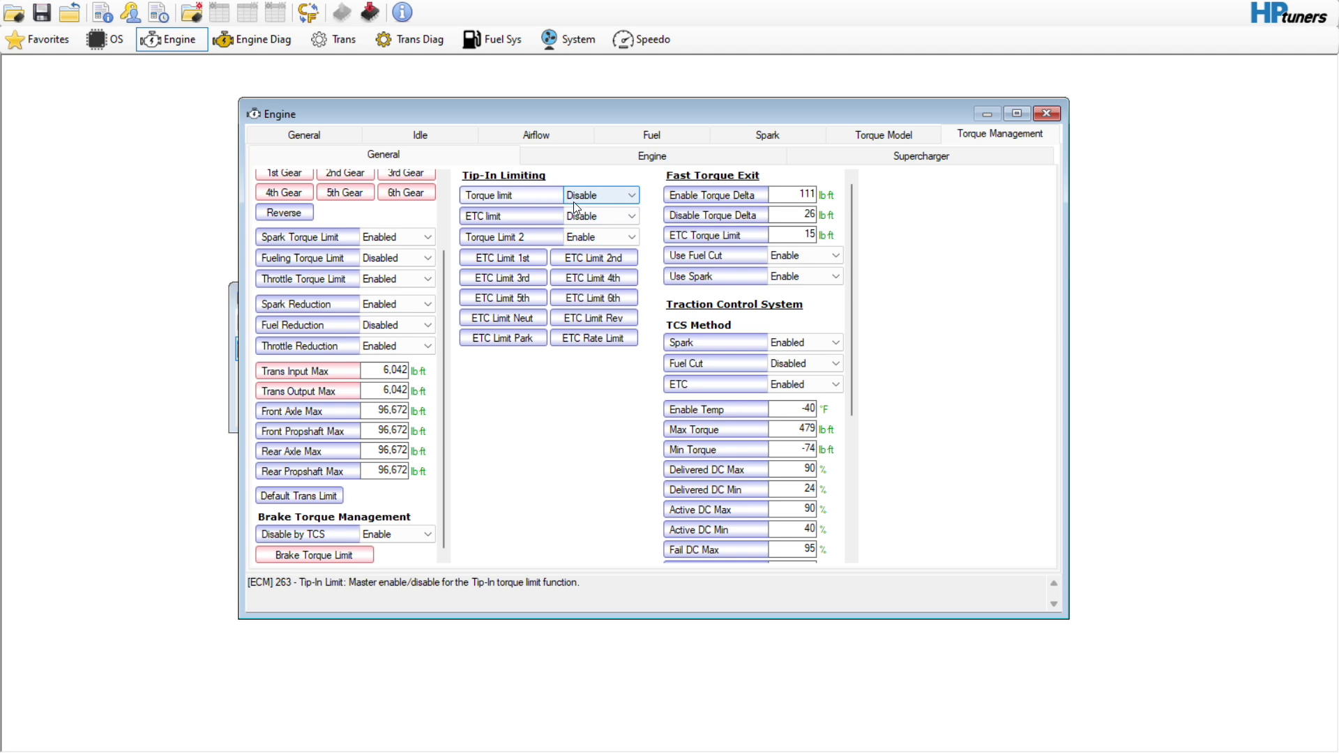
- Disable tip-in Torque Limit 2, and fill the whole ETC tip-in torque limit table for 1st gear with 6,042 lb·ft
{"action": "left_click", "coordinate": [599, 236]}
{"action": "left_click", "coordinate": [598, 256]}
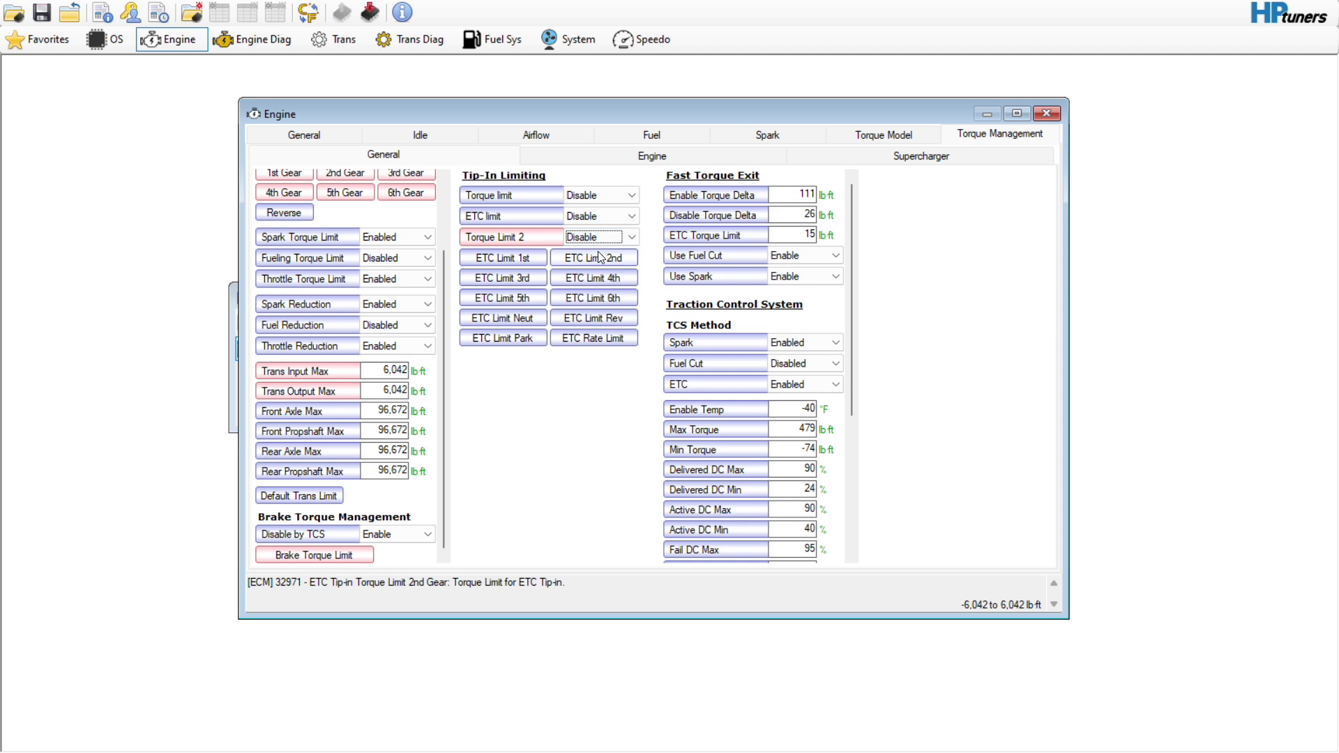
{"action": "left_click", "coordinate": [525, 264]}
{"action": "left_click", "coordinate": [194, 300]}
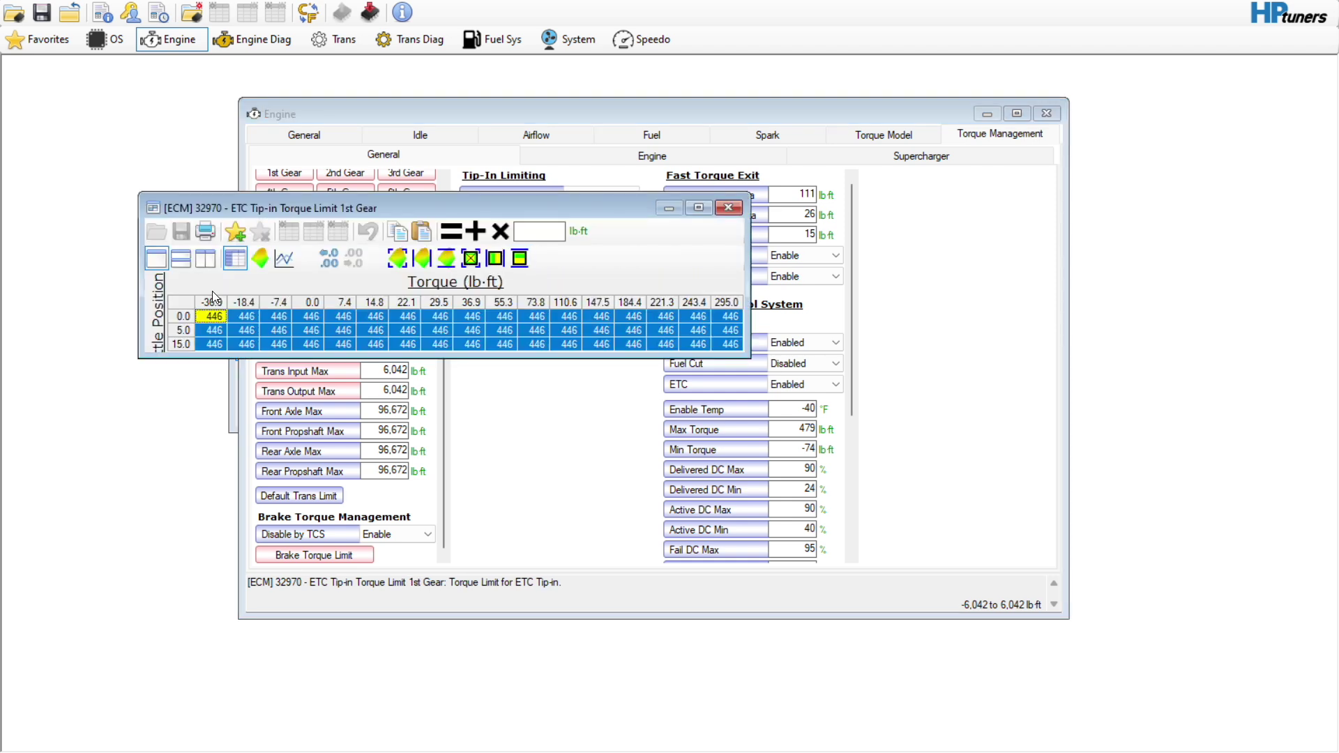
{"action": "type", "text": "6042"}
{"action": "left_click", "coordinate": [452, 231]}
{"action": "right_click", "coordinate": [545, 315]}
{"action": "left_click", "coordinate": [494, 332]}
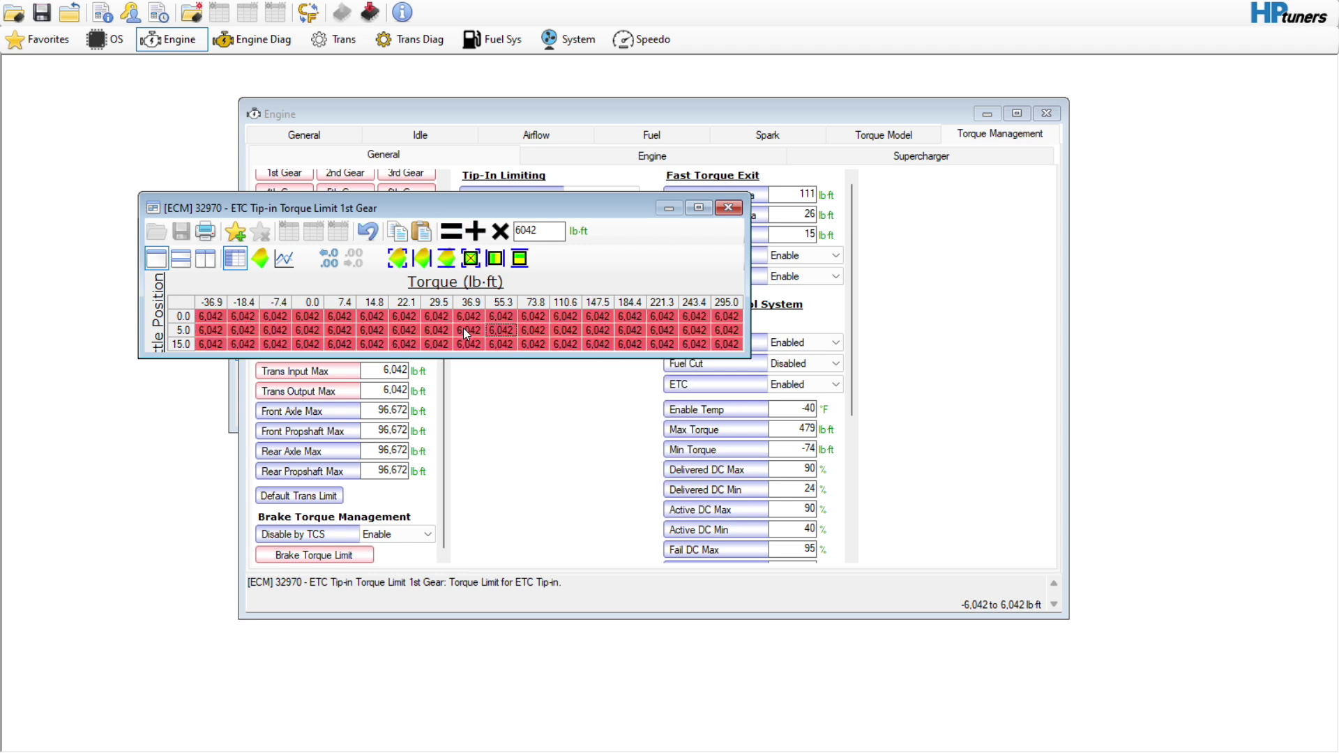
{"action": "left_click", "coordinate": [728, 207]}
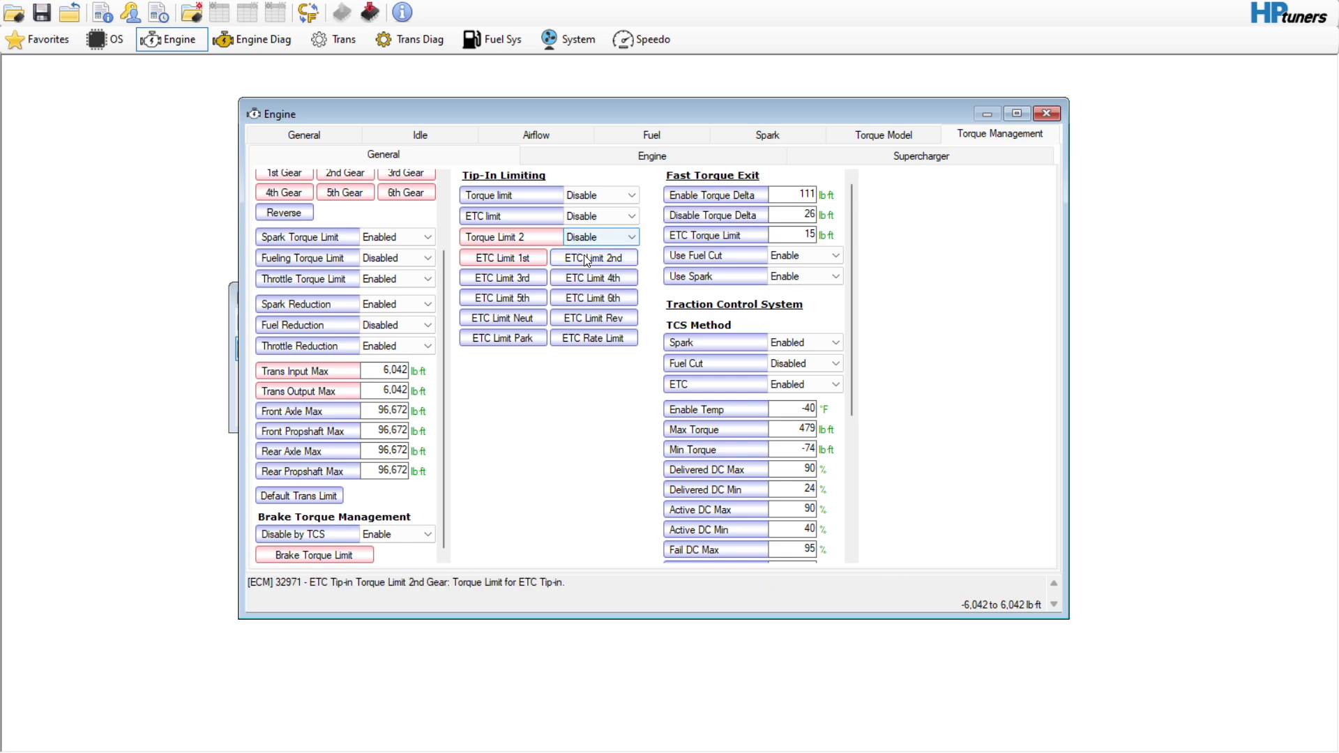
- Set the whole ETC tip-in torque limit table for 2nd gear to 6,042 lb·ft and close it
{"action": "right_click", "coordinate": [585, 257]}
{"action": "left_click", "coordinate": [566, 258]}
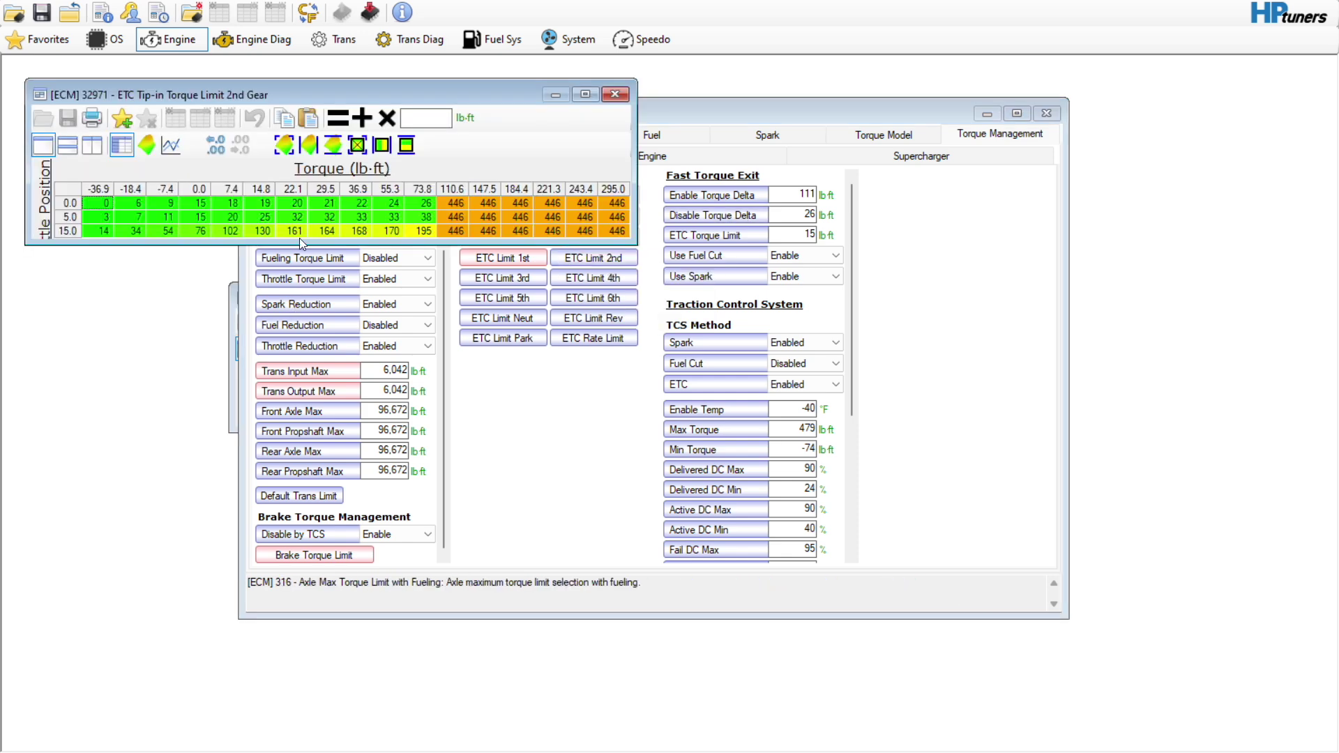
{"action": "left_click", "coordinate": [98, 189]}
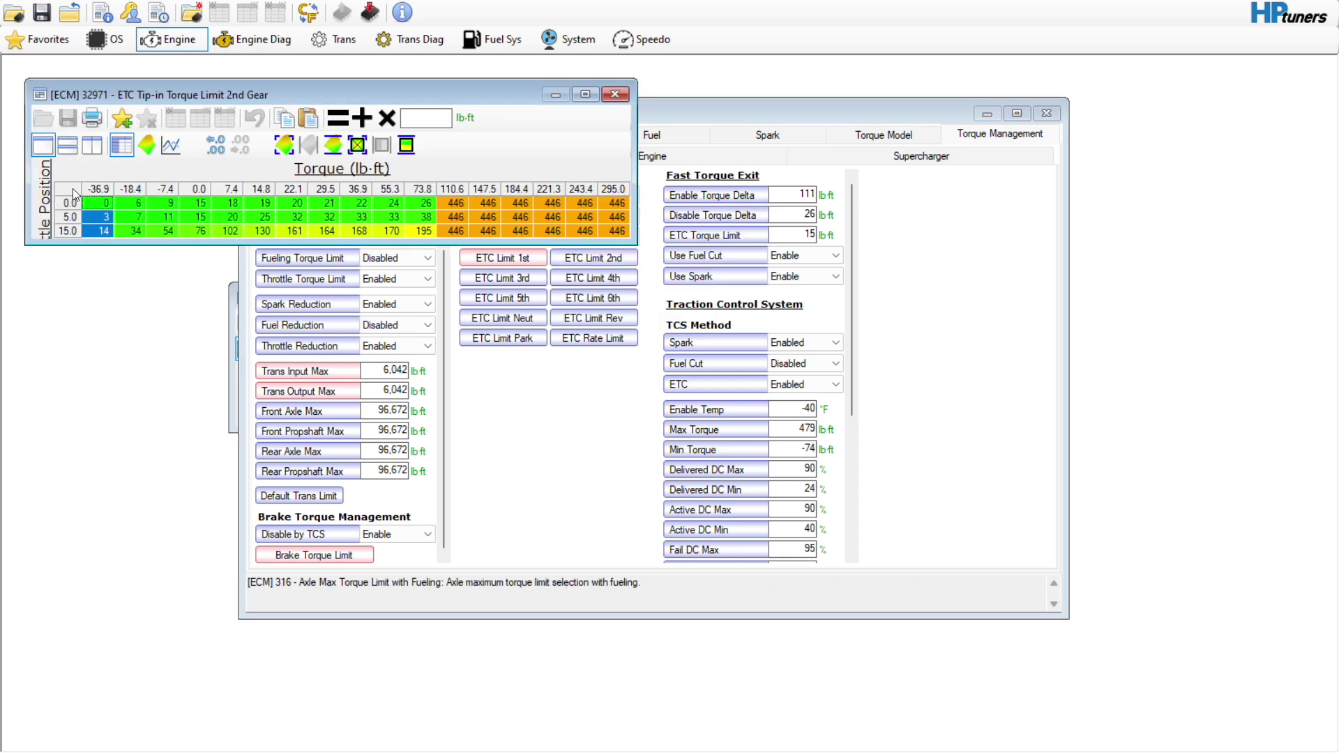
{"action": "left_click", "coordinate": [76, 190]}
{"action": "left_click", "coordinate": [422, 118]}
{"action": "type", "text": "042"}
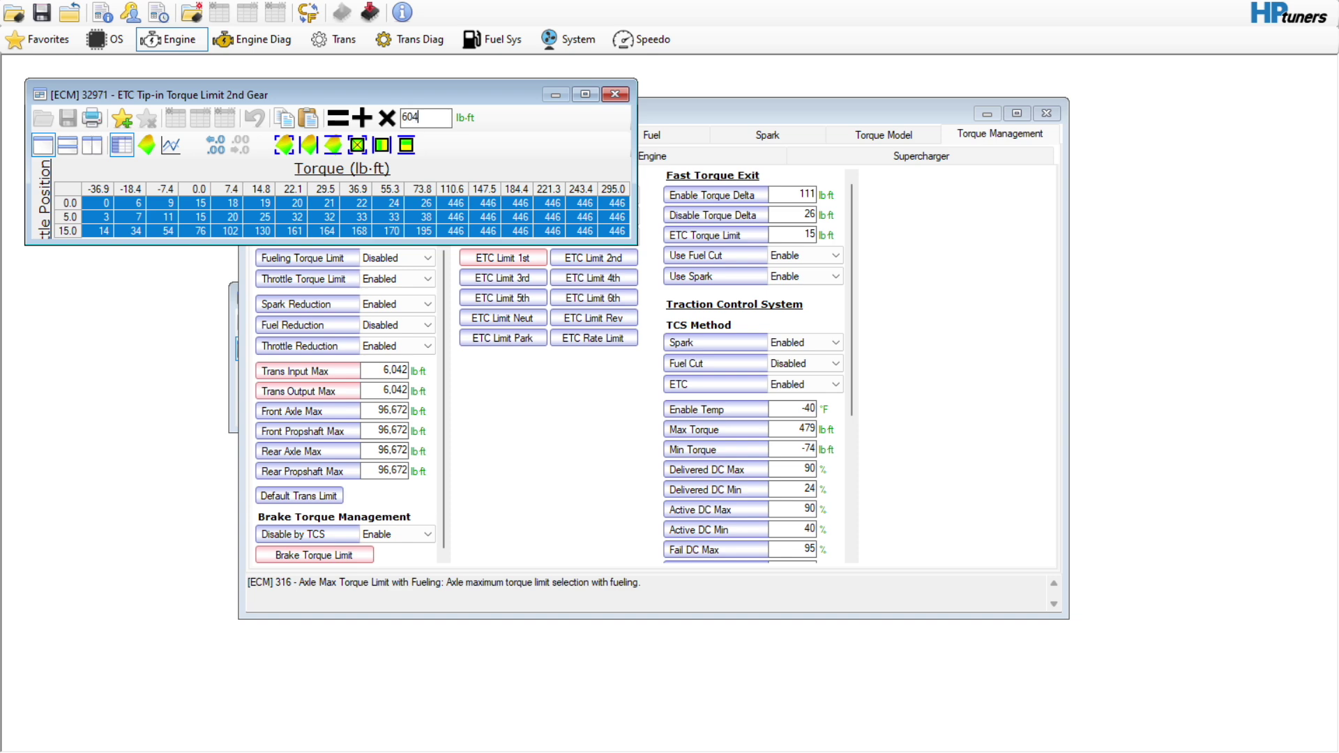
{"action": "left_click", "coordinate": [345, 125]}
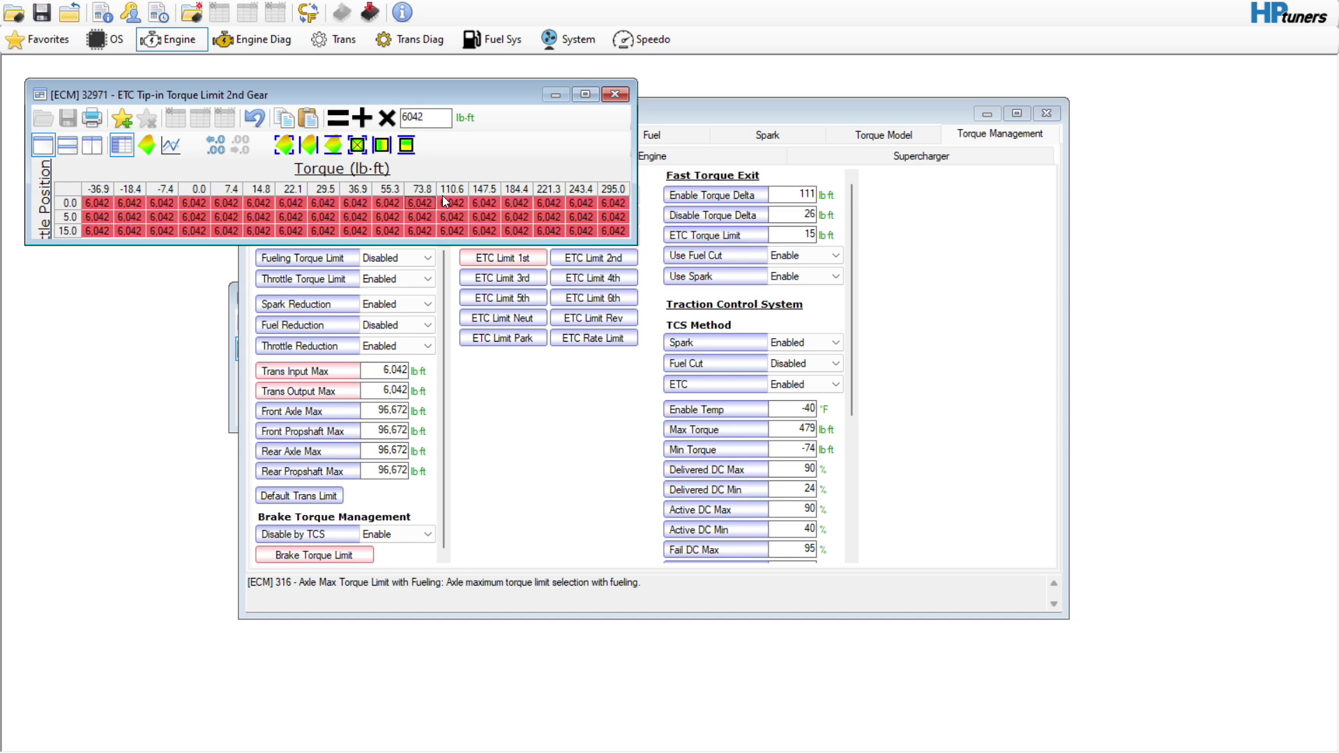
{"action": "left_click", "coordinate": [615, 94]}
- Set the whole ETC tip-in torque limit table for 3rd gear to 6,042 lb·ft and close it
{"action": "right_click", "coordinate": [519, 278]}
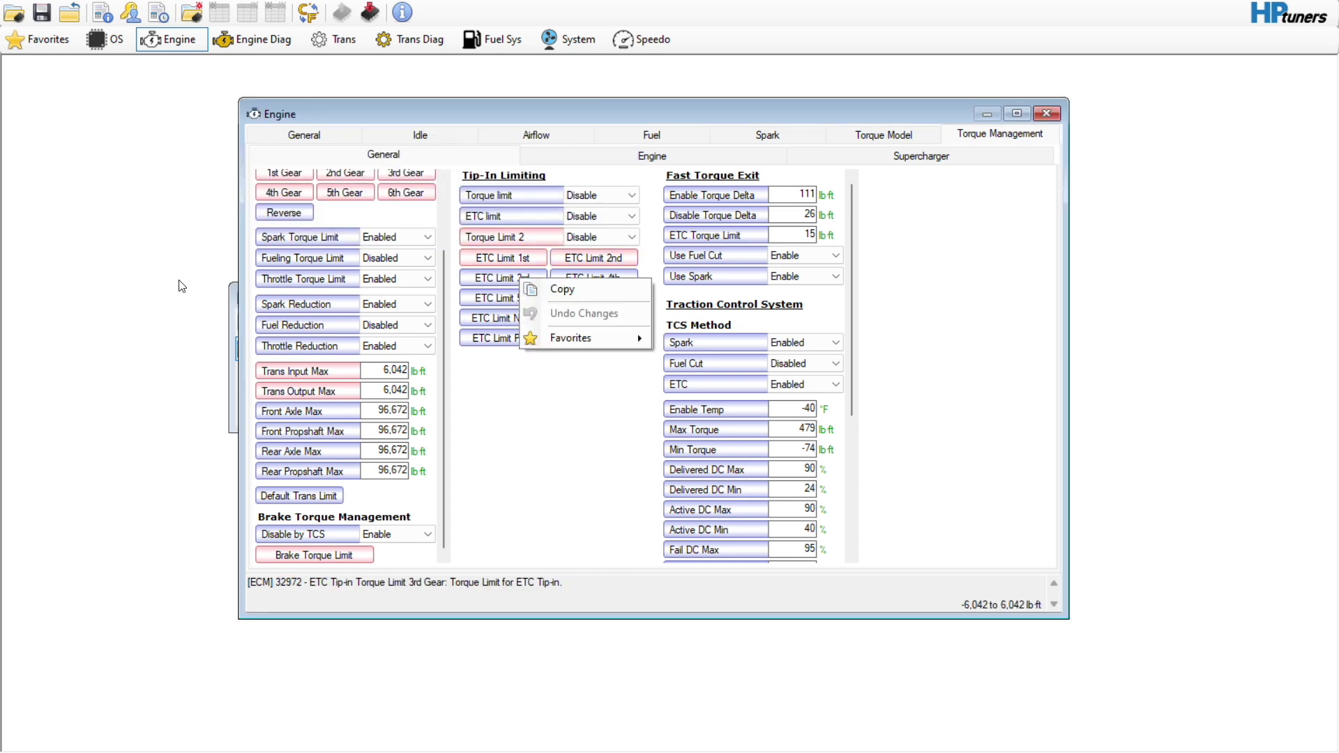
{"action": "left_click", "coordinate": [488, 277]}
{"action": "left_click", "coordinate": [488, 278]}
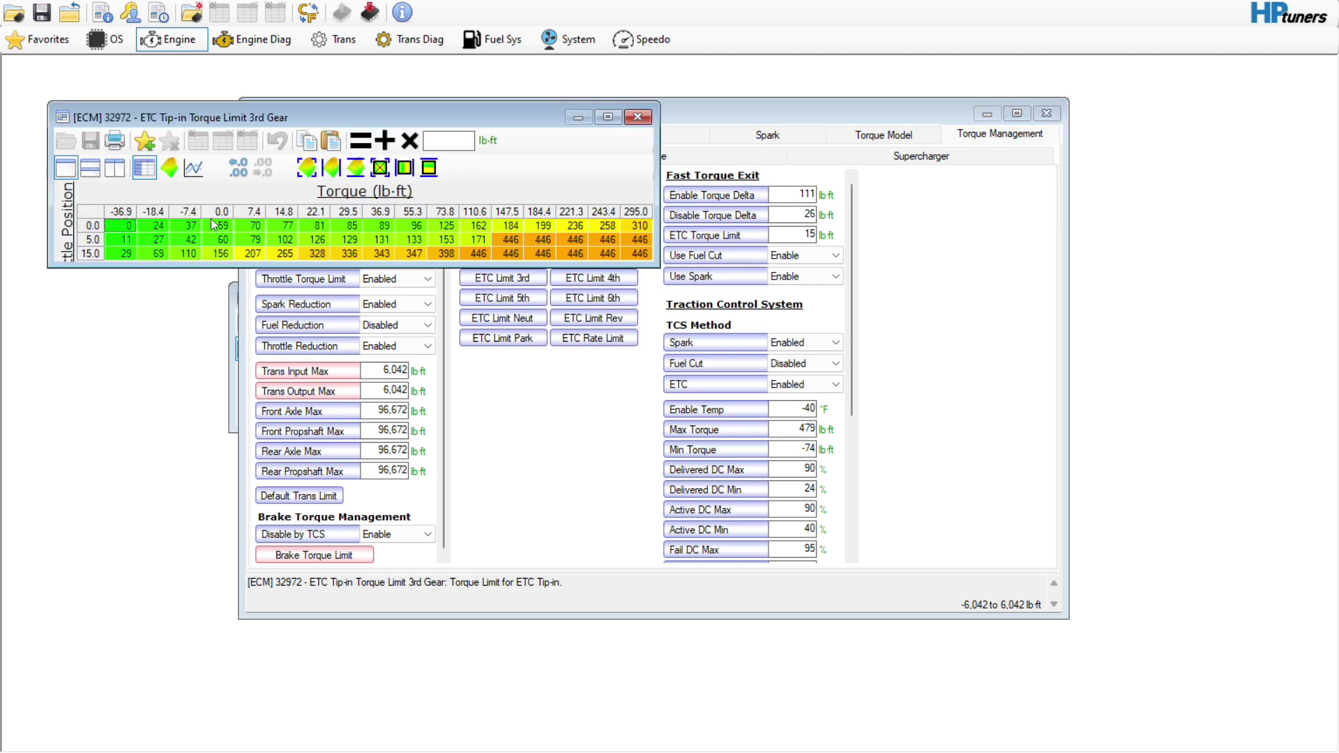
{"action": "key", "text": "ctrl+a"}
{"action": "type", "text": "602"}
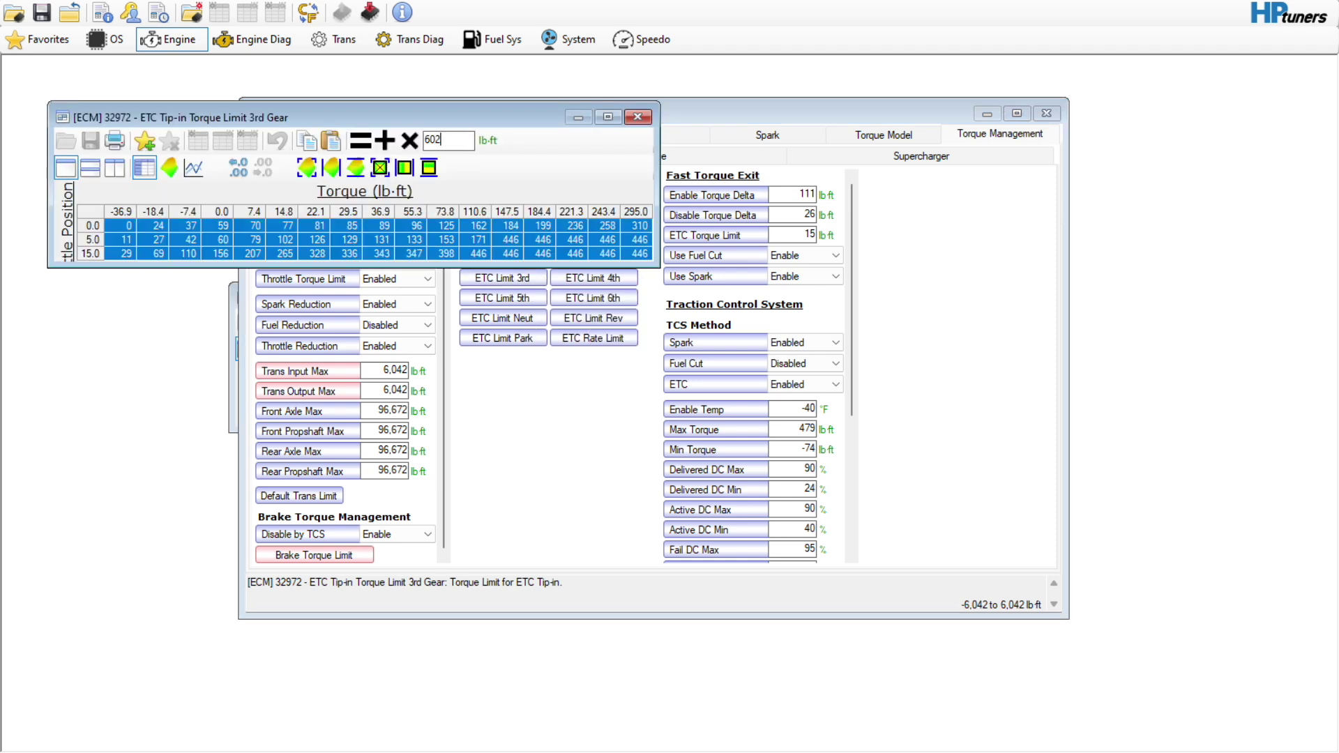
{"action": "key", "text": "BackSpace"}
{"action": "type", "text": "42"}
{"action": "left_click", "coordinate": [360, 140]}
{"action": "left_click", "coordinate": [637, 116]}
- Set the whole ETC tip-in torque limit table for 4th gear to 6,042 lb·ft and close it
{"action": "left_click", "coordinate": [603, 283]}
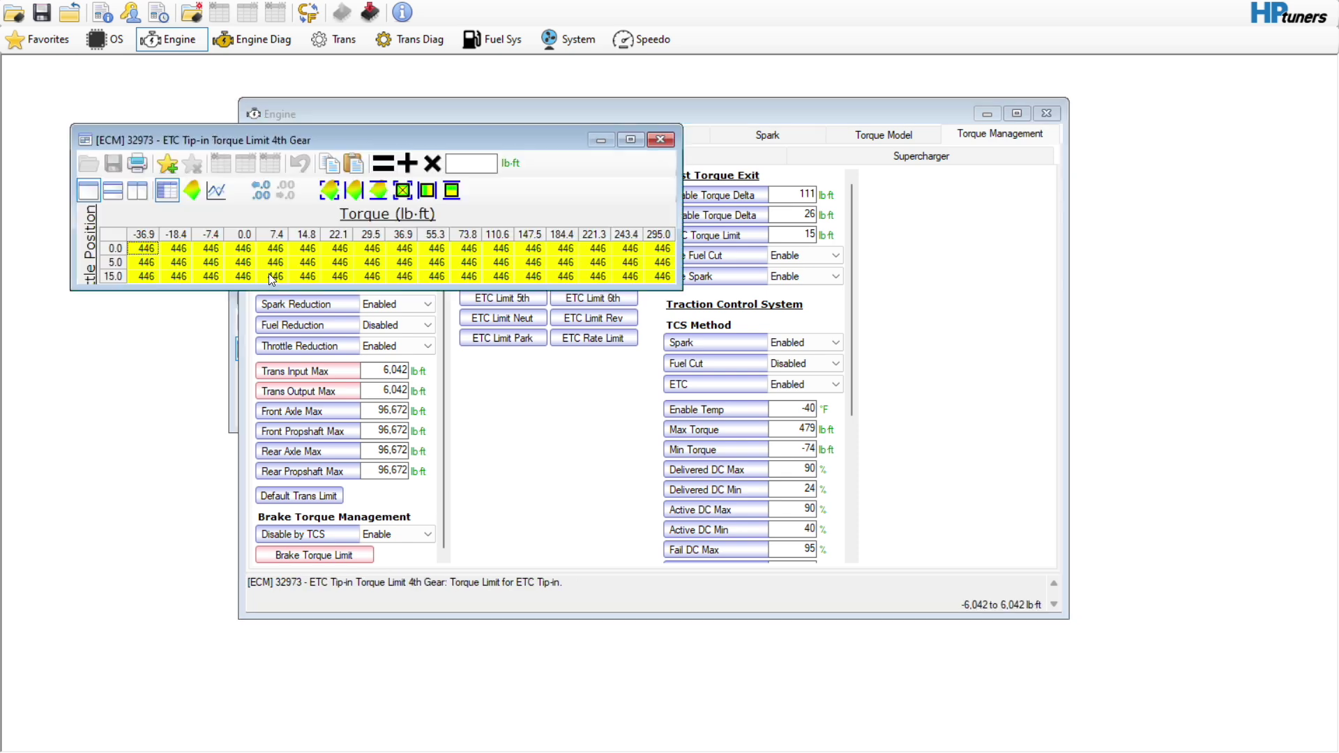
{"action": "left_click", "coordinate": [116, 235]}
{"action": "left_click", "coordinate": [474, 163]}
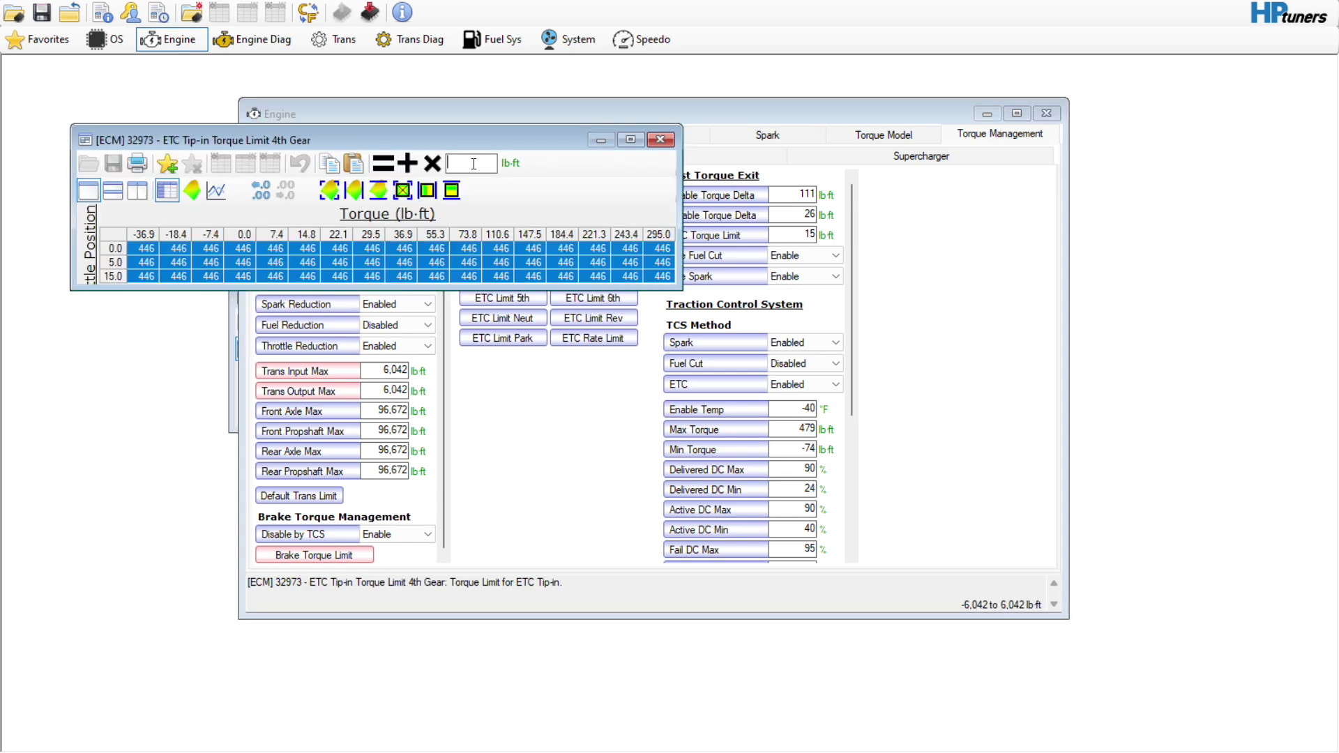
{"action": "type", "text": "602"}
{"action": "type", "text": "2"}
{"action": "left_click", "coordinate": [383, 163]}
{"action": "right_click", "coordinate": [516, 252]}
{"action": "left_click", "coordinate": [660, 139]}
{"action": "left_click", "coordinate": [660, 139]}
- Set the whole ETC tip-in torque limit table for 5th gear to 6,042 lb·ft and close it
{"action": "left_click", "coordinate": [529, 294]}
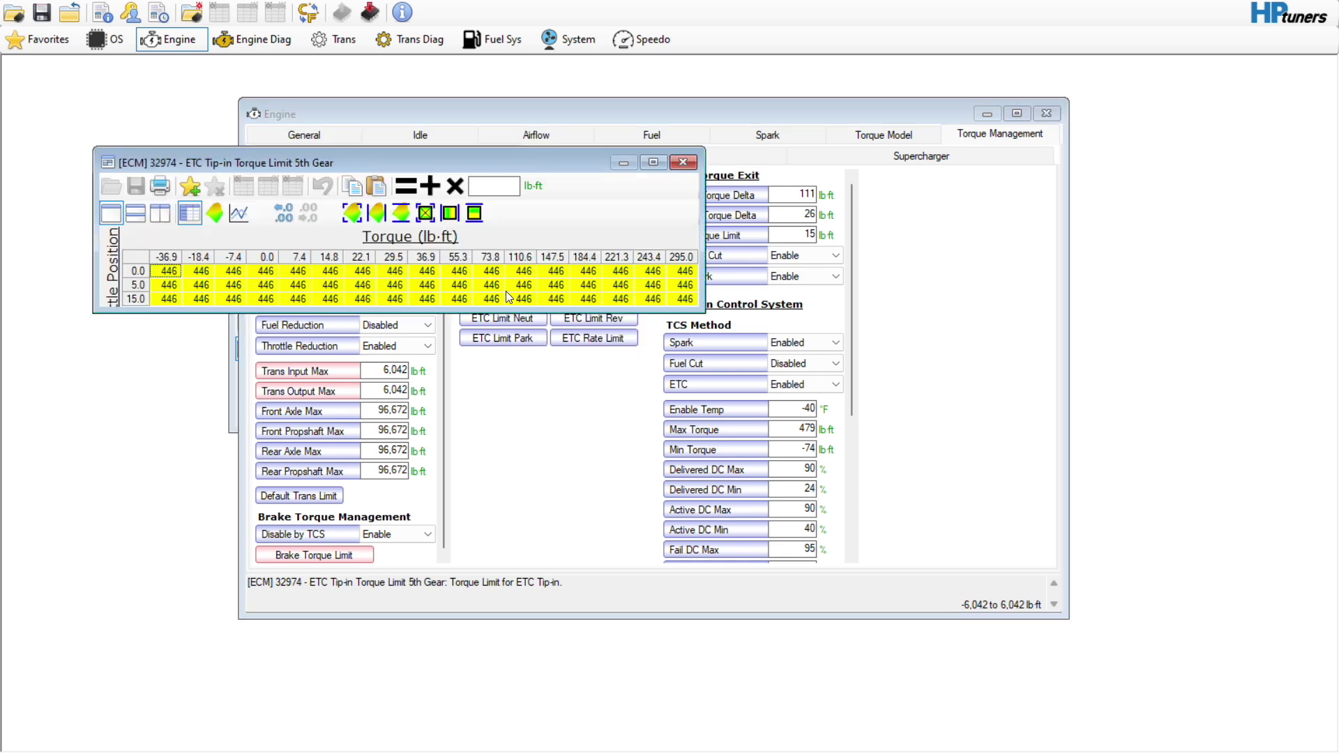
{"action": "left_click", "coordinate": [139, 256]}
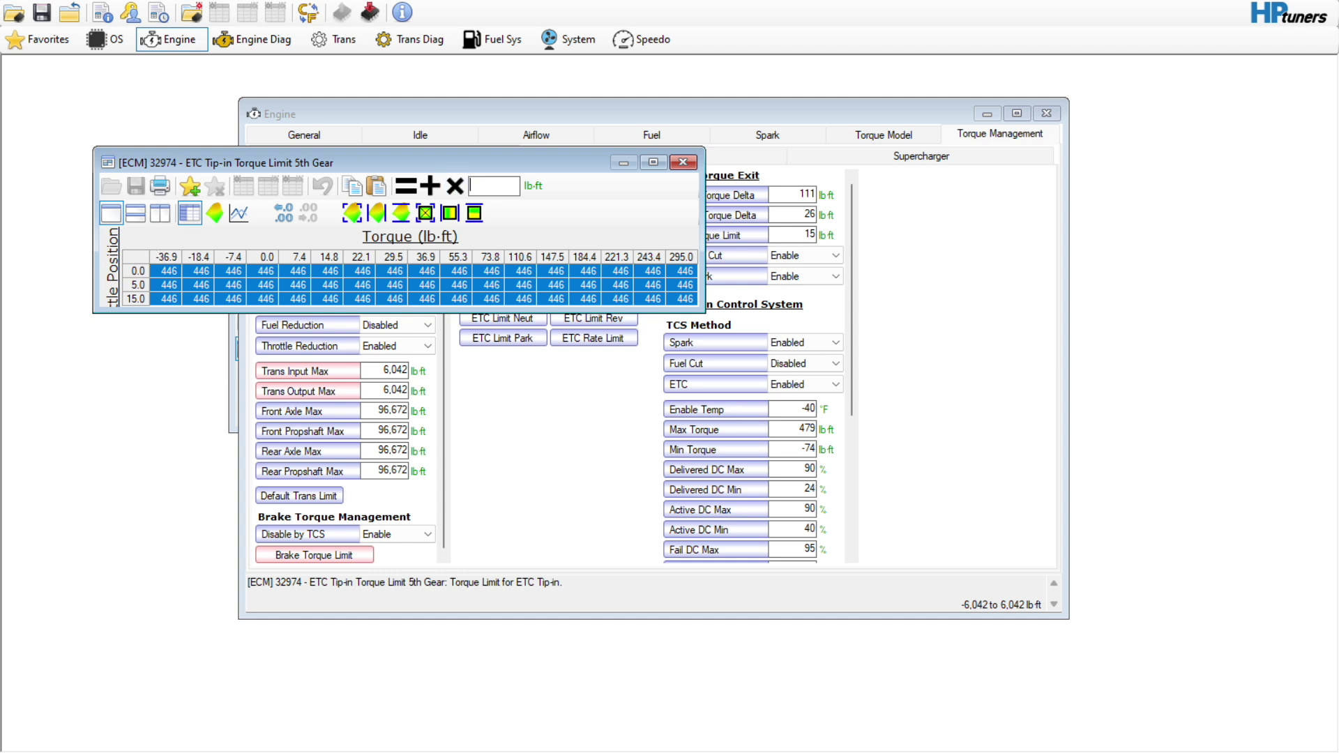
{"action": "type", "text": "602"}
{"action": "key", "text": "Left"}
{"action": "type", "text": "4"}
{"action": "left_click", "coordinate": [406, 185]}
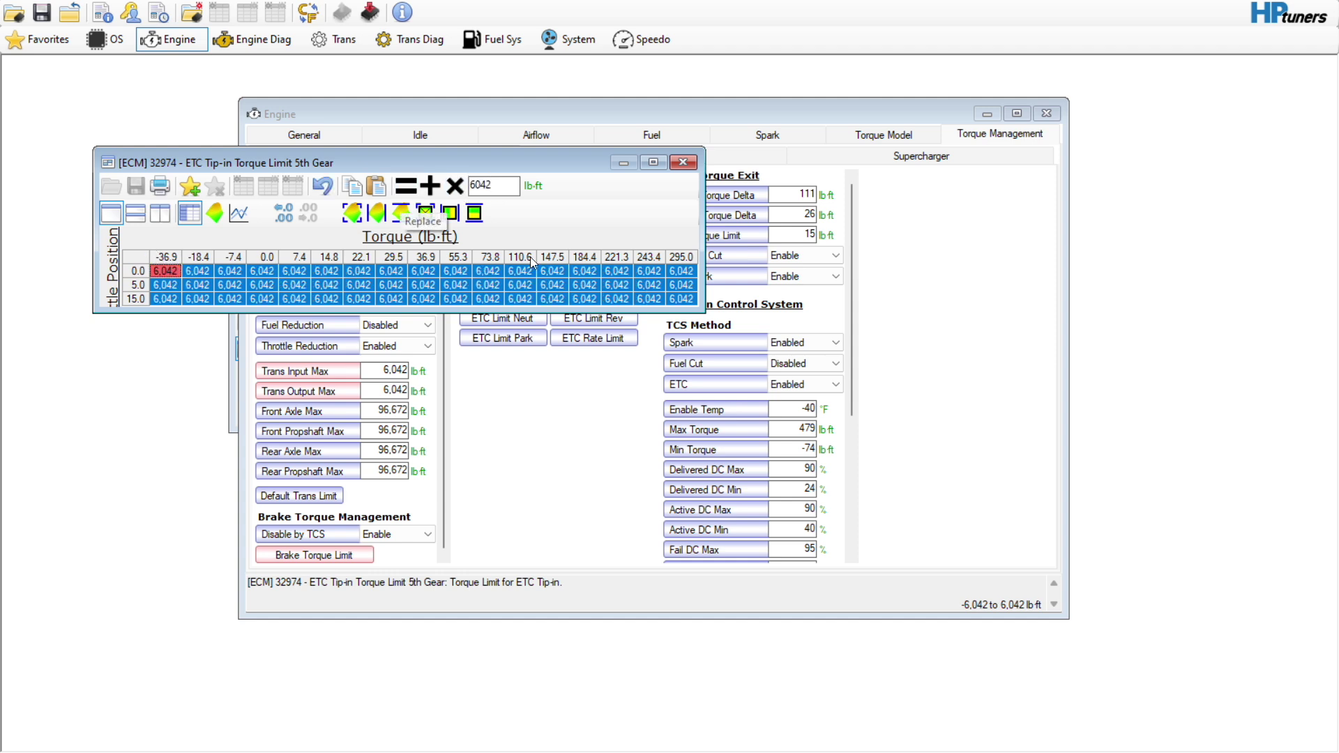
{"action": "left_click", "coordinate": [684, 162]}
- Set the whole ETC tip-in torque limit table for 6th gear to 6,042 lb·ft and close it
{"action": "left_click", "coordinate": [594, 300]}
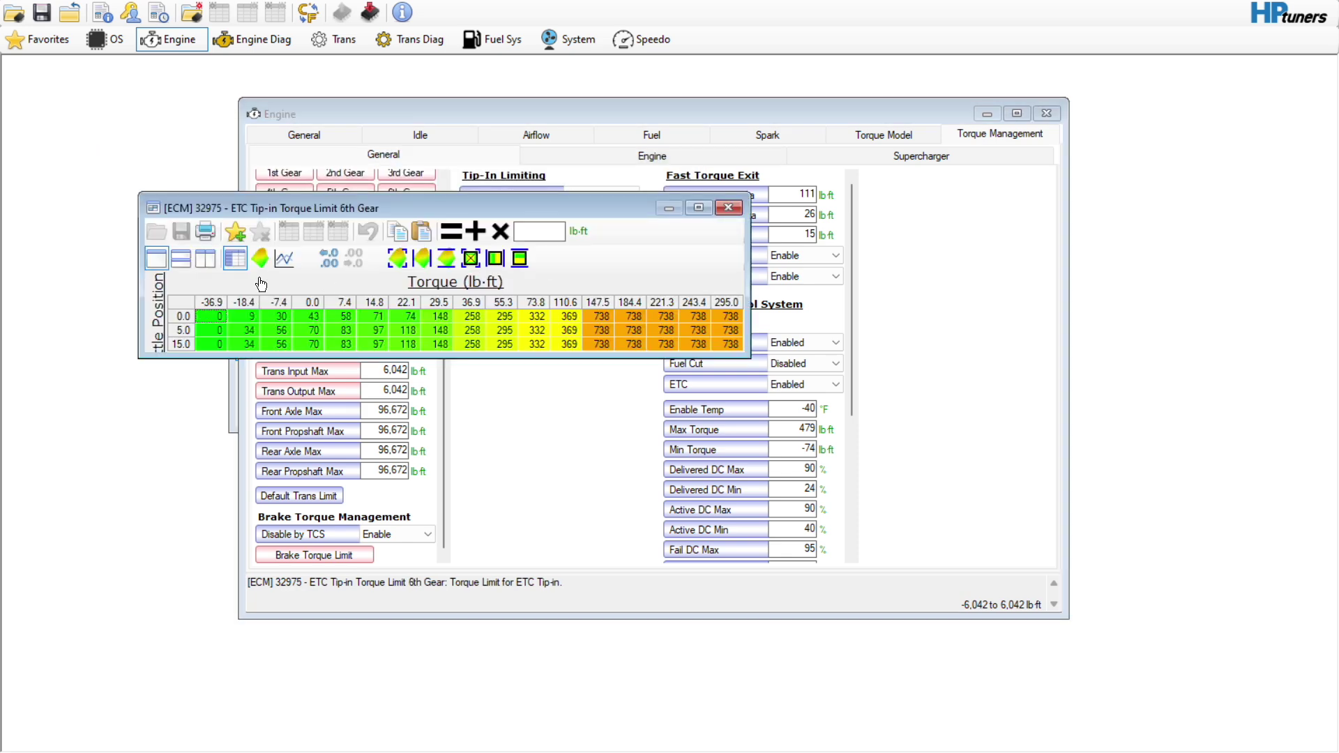
{"action": "left_click", "coordinate": [189, 302]}
{"action": "left_click", "coordinate": [554, 229]}
{"action": "type", "text": "6042"}
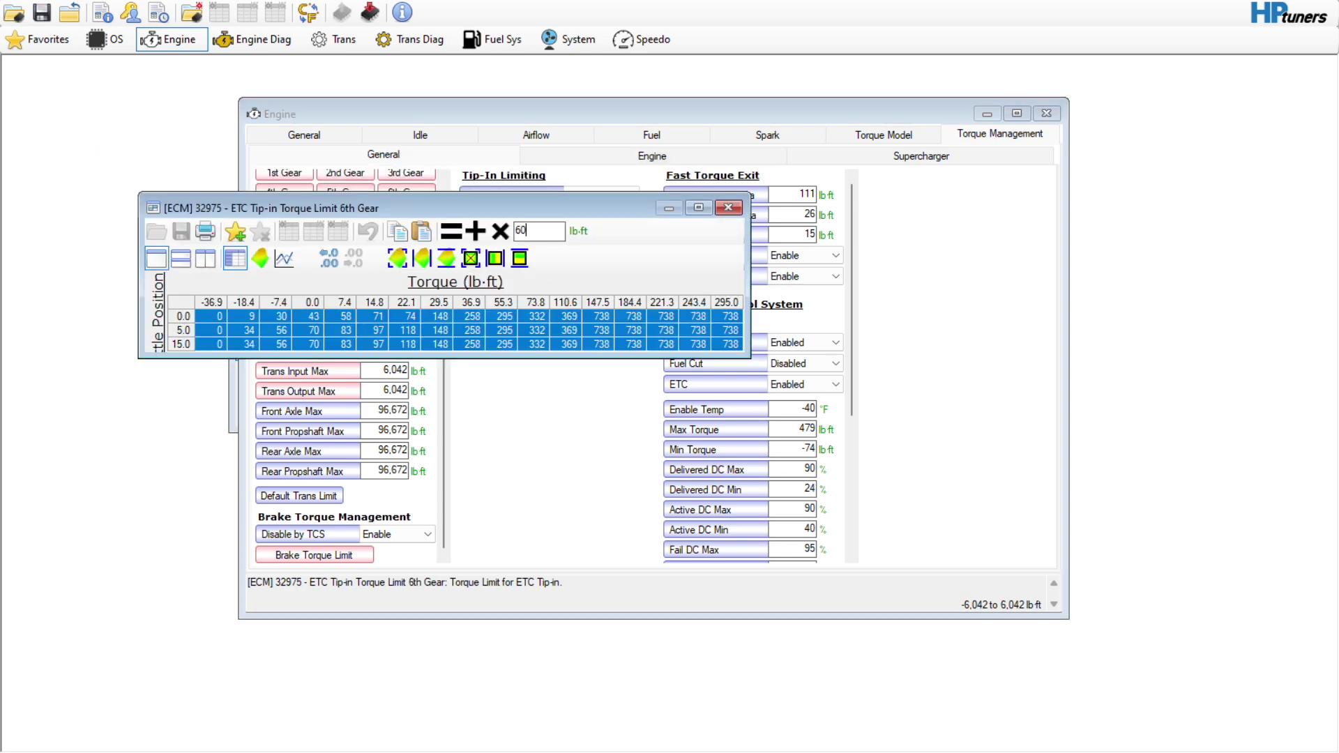
{"action": "left_click", "coordinate": [451, 231]}
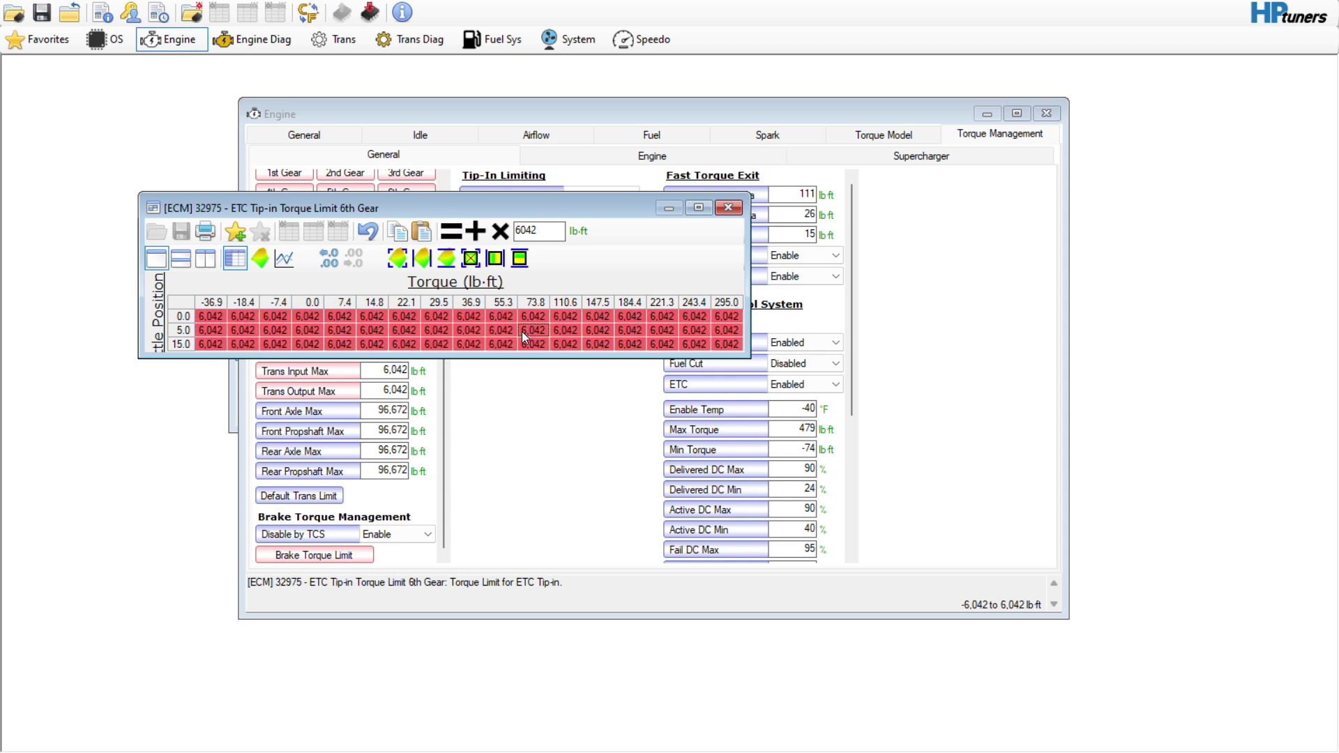
{"action": "left_click", "coordinate": [728, 207]}
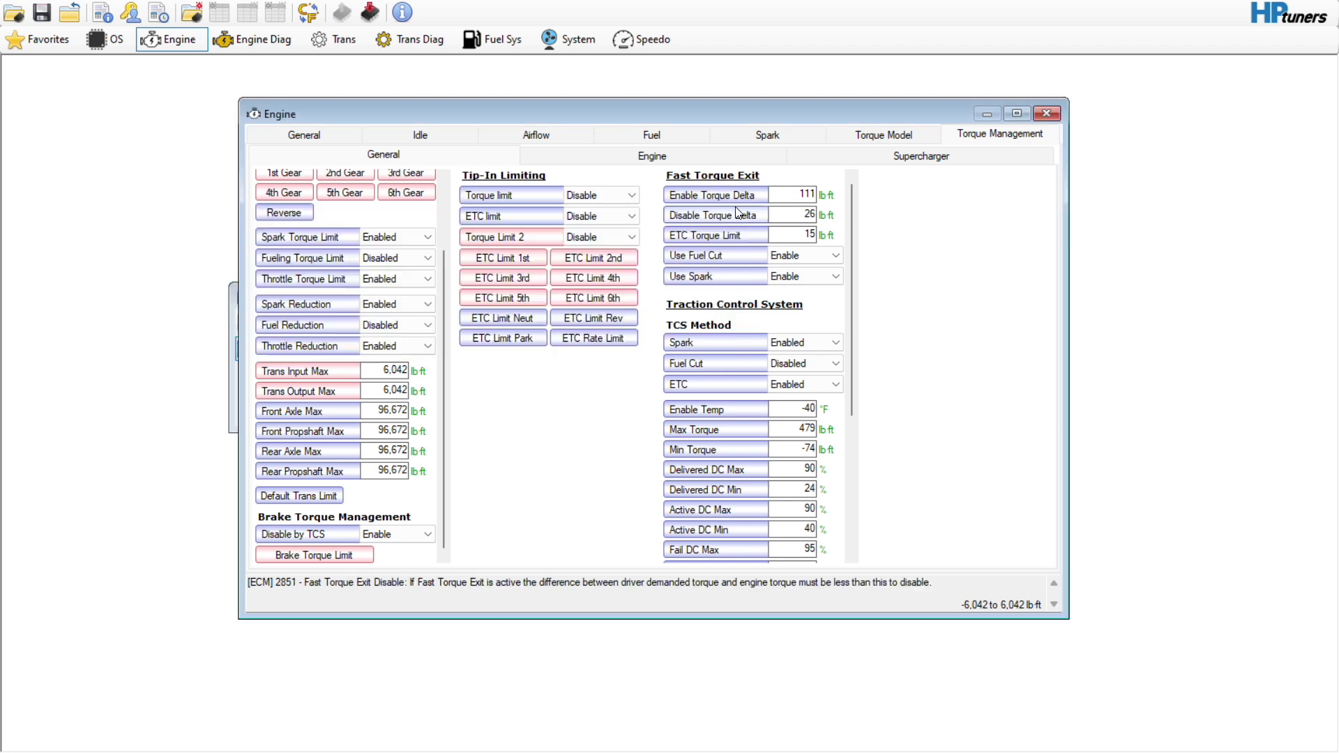
- Check the Neutral ETC tip-in torque limit table, and set the whole Reverse table to 6,042 lb·ft
{"action": "left_click", "coordinate": [528, 315]}
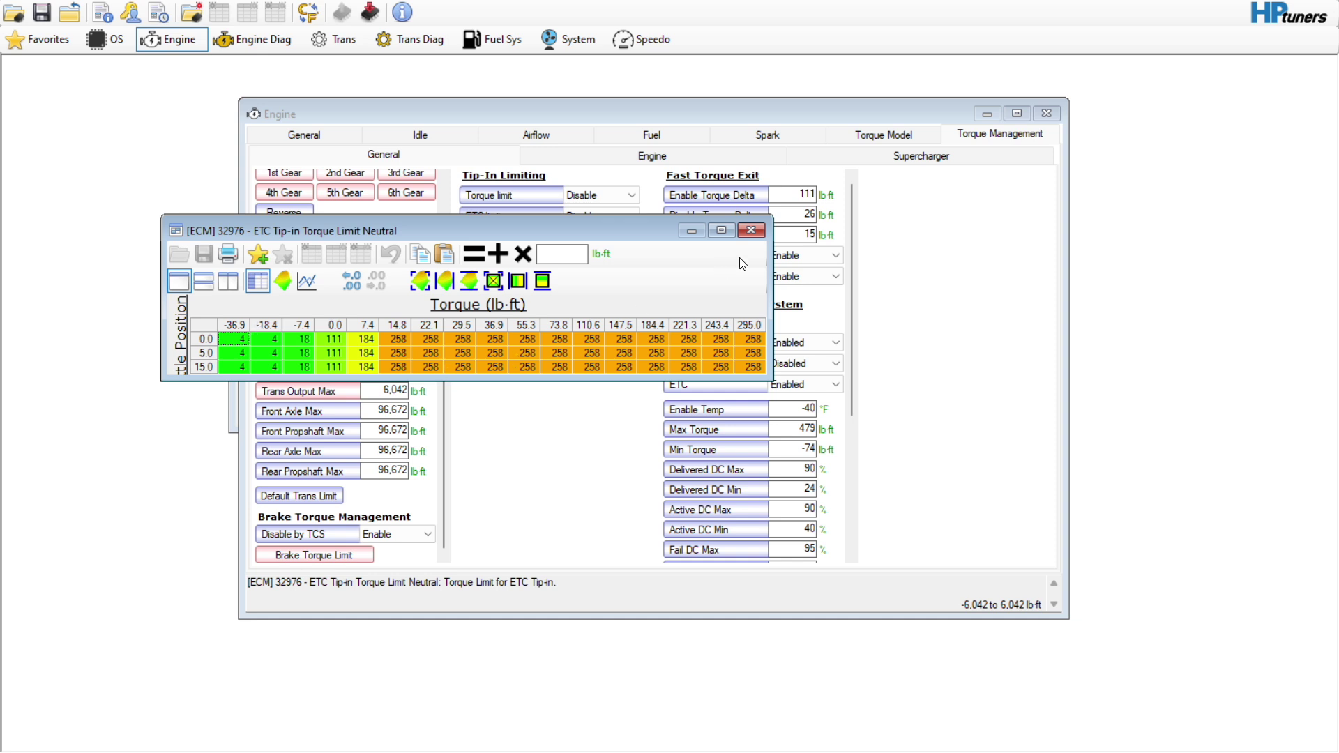
{"action": "left_click", "coordinate": [749, 233]}
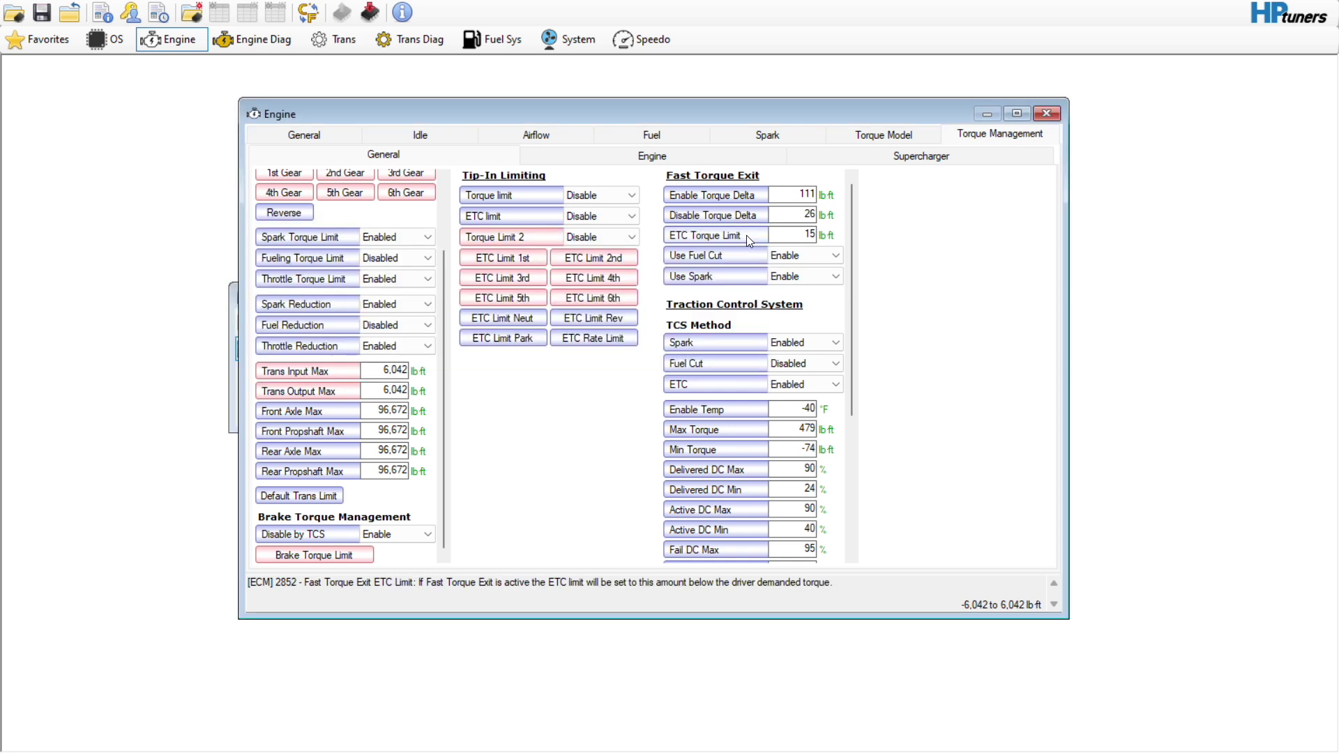
{"action": "left_click", "coordinate": [622, 320]}
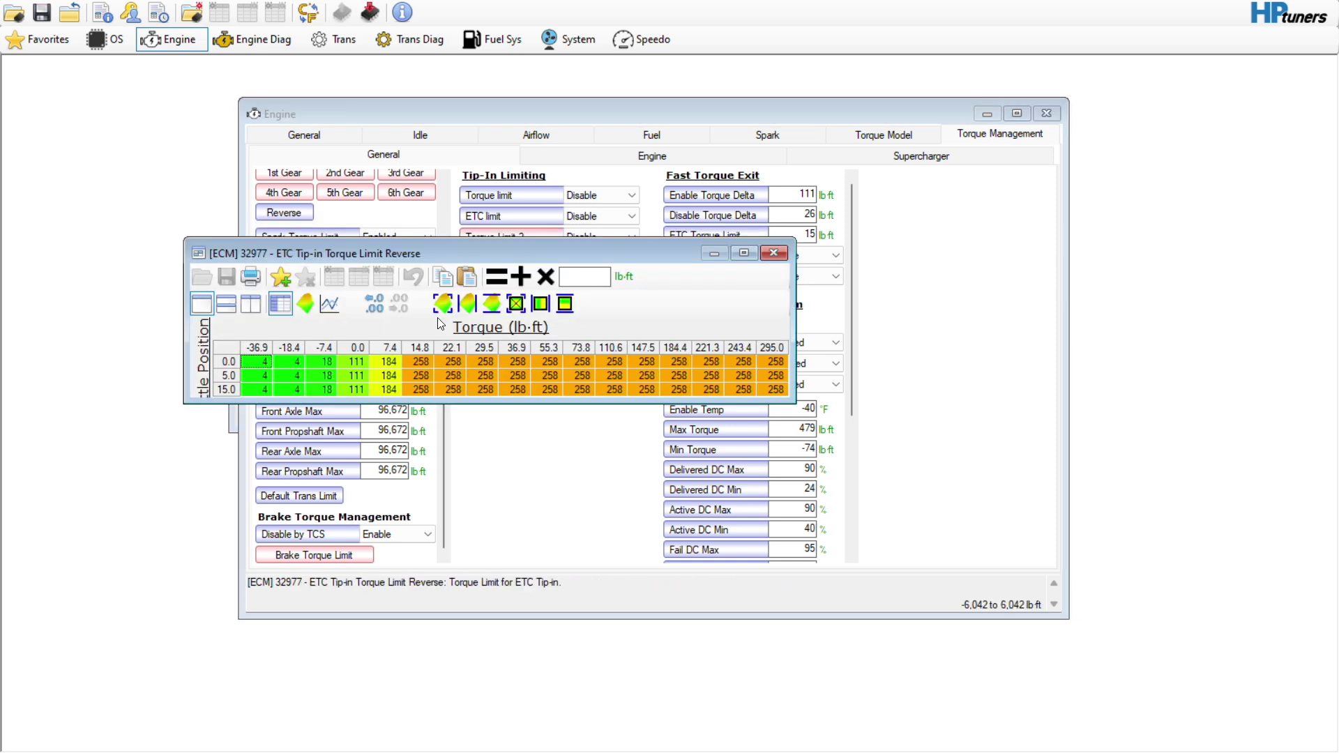
{"action": "left_click", "coordinate": [235, 350]}
{"action": "type", "text": "+6"}
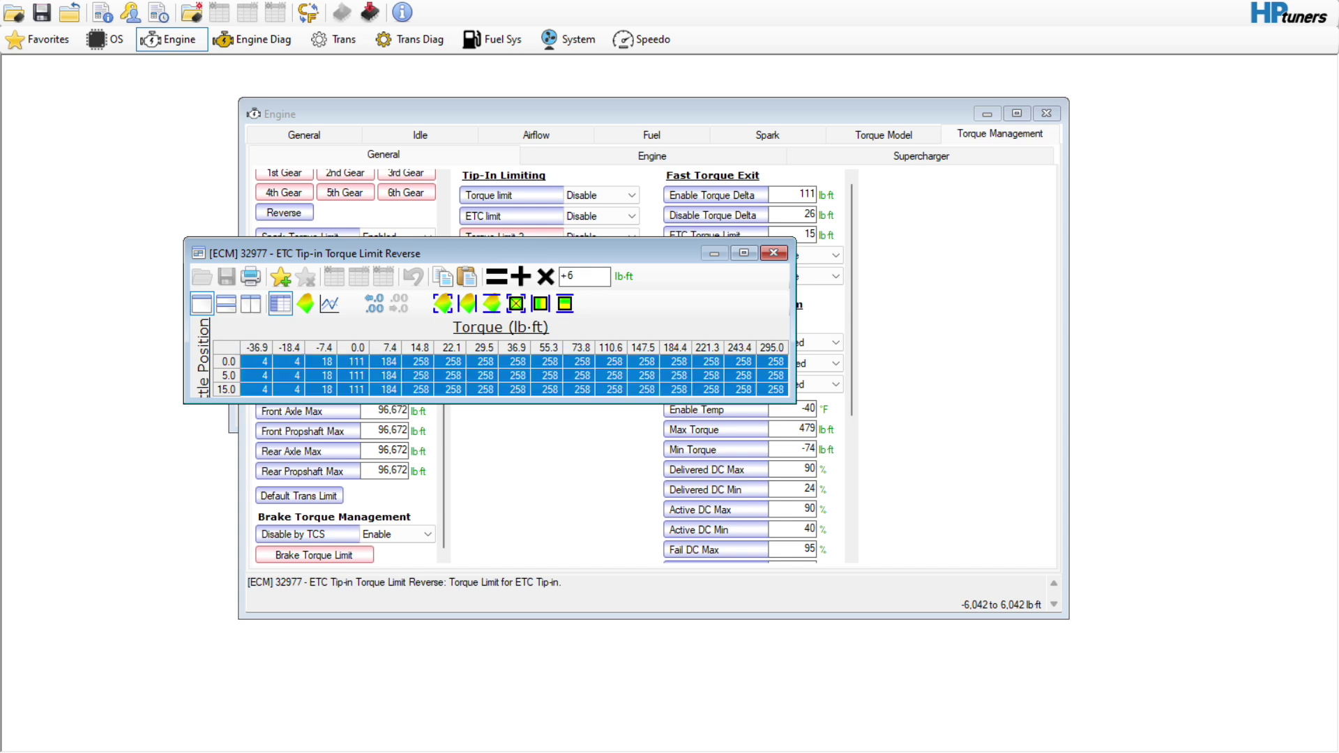
{"action": "key", "text": "BackSpace"}
{"action": "key", "text": "BackSpace"}
{"action": "type", "text": "6042"}
{"action": "left_click", "coordinate": [497, 276]}
{"action": "left_click", "coordinate": [774, 253]}
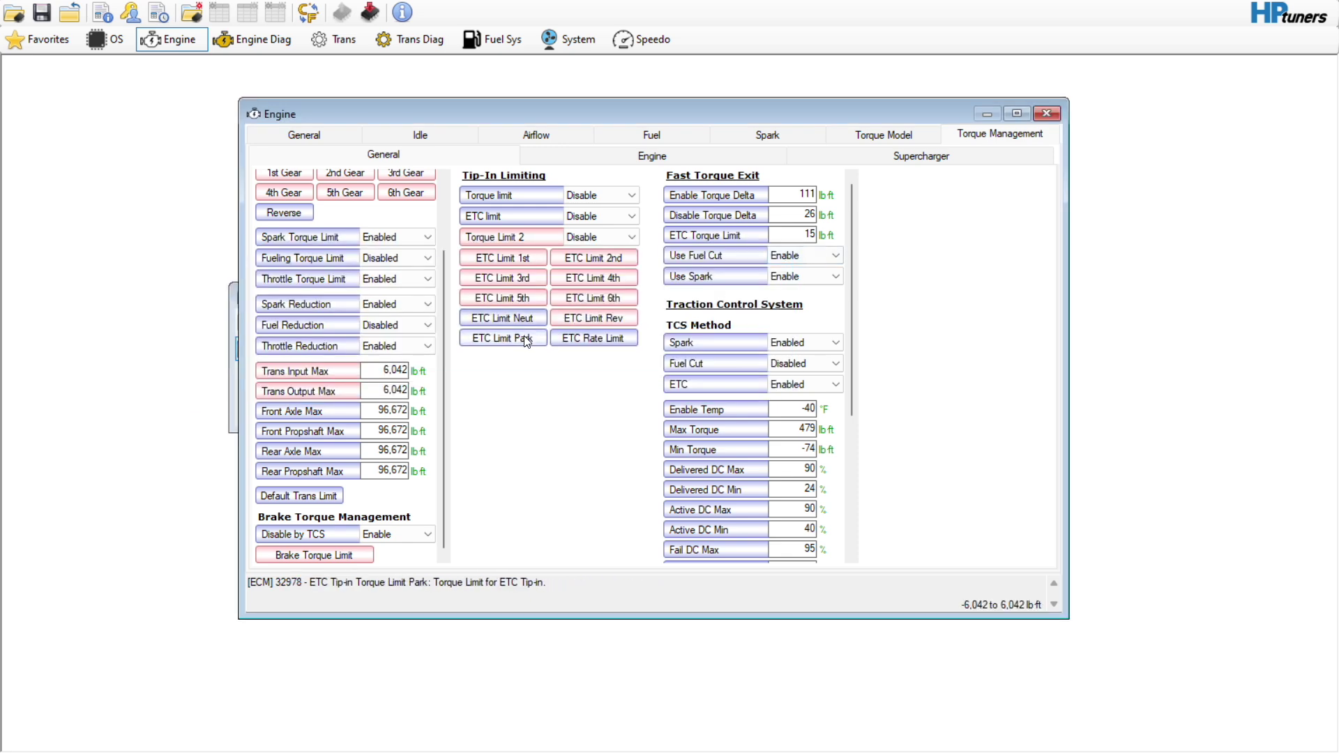
- Examine the ETC tip-in throttle rate limits for all gears and close the table
{"action": "left_click", "coordinate": [562, 337]}
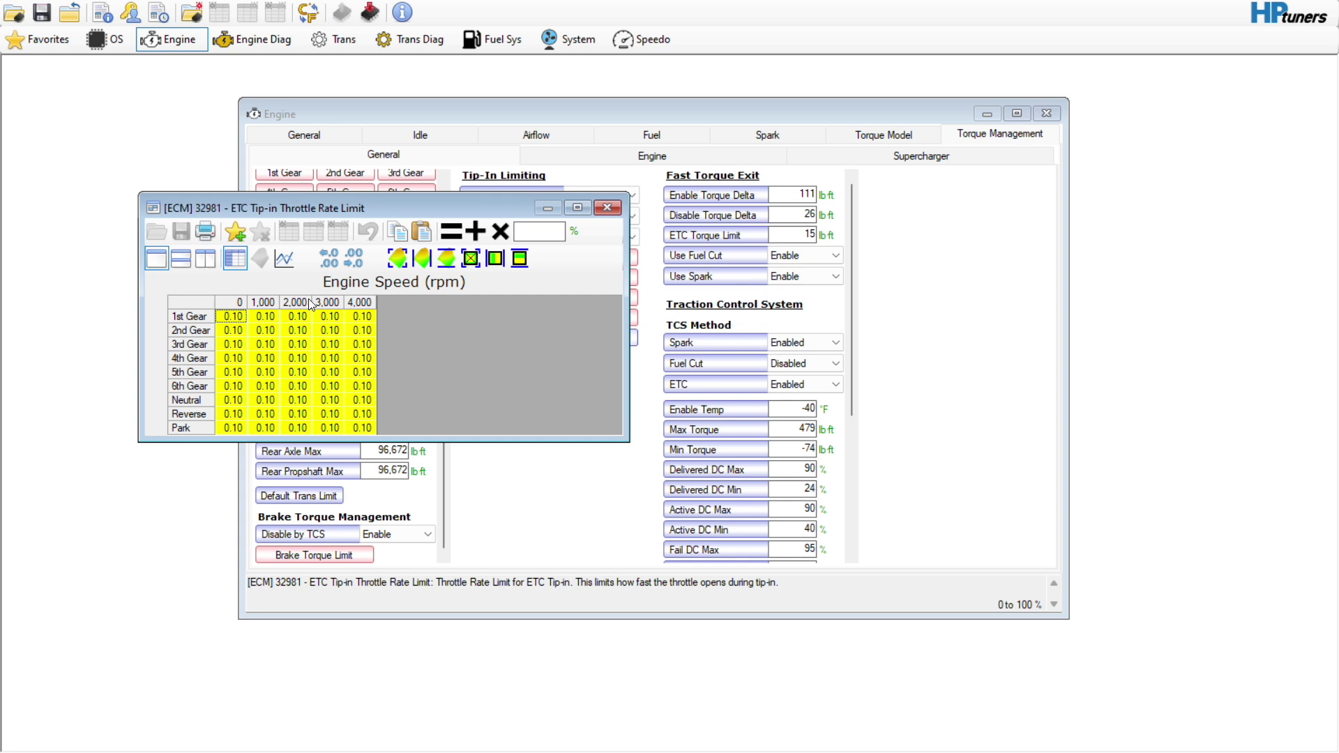
{"action": "left_click", "coordinate": [608, 207]}
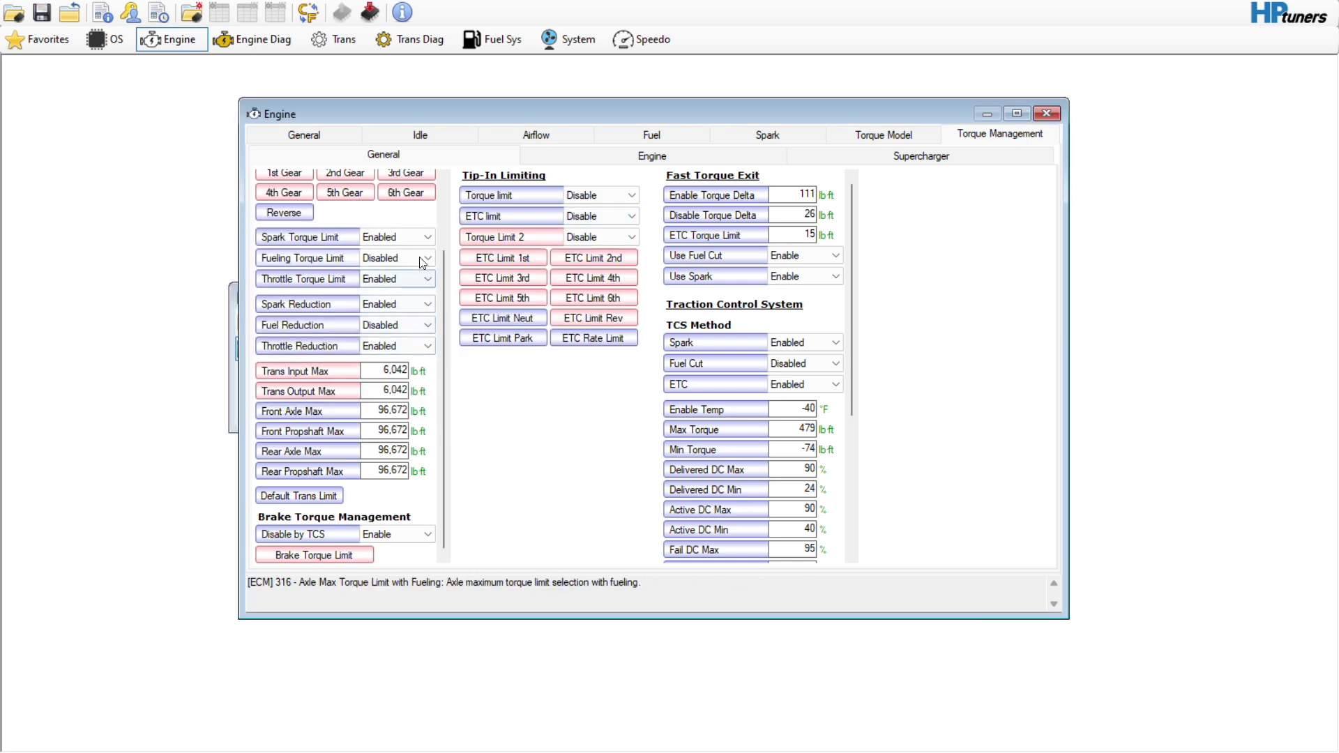
- Disable the Spark Torque Limit, Throttle Torque Limit and Spark Reduction options under Torque Limit vs RPM
{"action": "left_click_drag", "start_coordinate": [441, 312], "coordinate": [436, 232]}
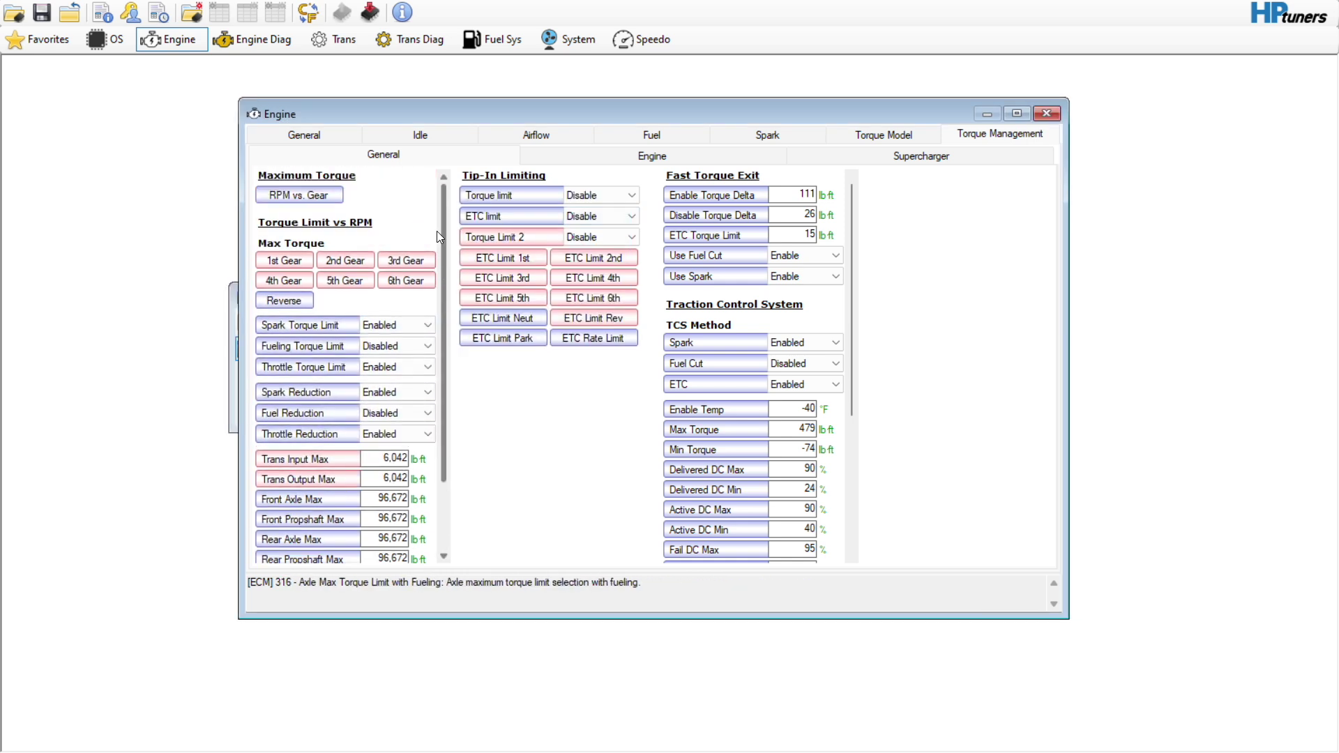
{"action": "left_click", "coordinate": [417, 326]}
{"action": "left_click", "coordinate": [405, 341]}
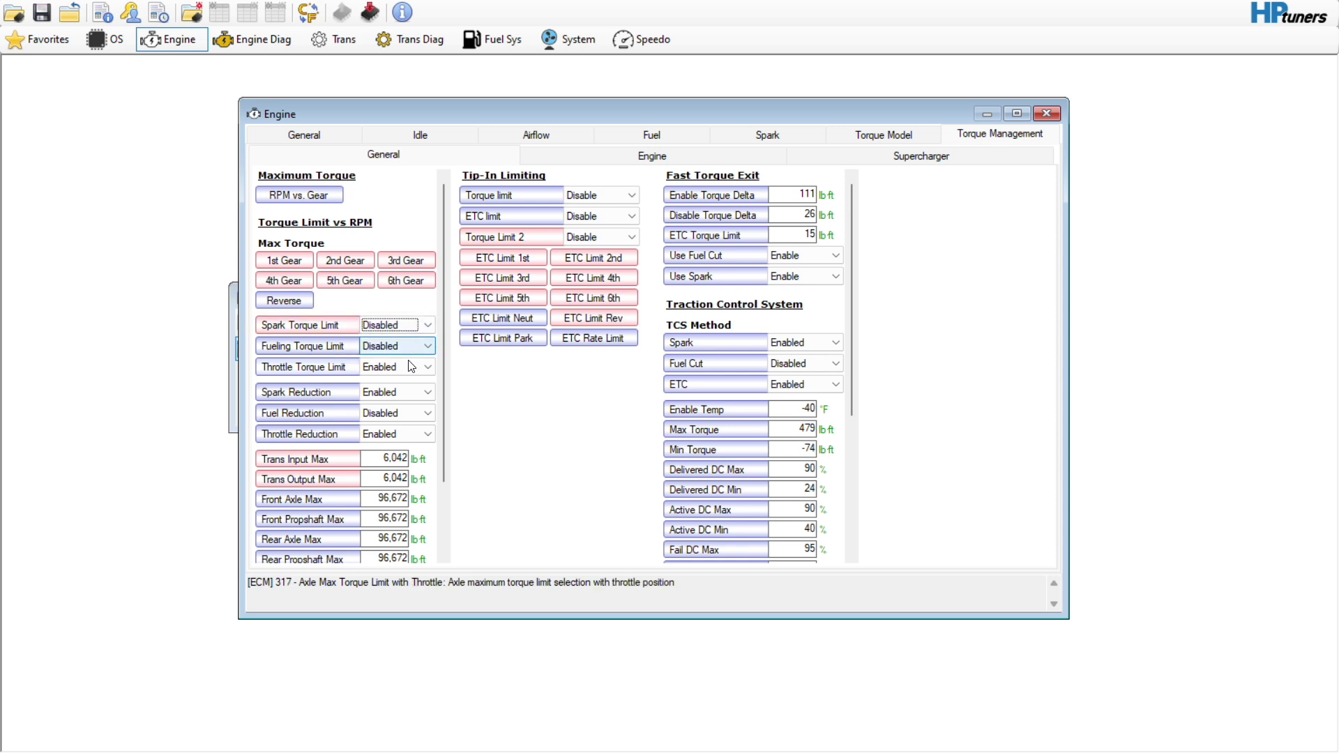
{"action": "left_click", "coordinate": [410, 367]}
{"action": "left_click", "coordinate": [407, 383]}
{"action": "left_click", "coordinate": [408, 392]}
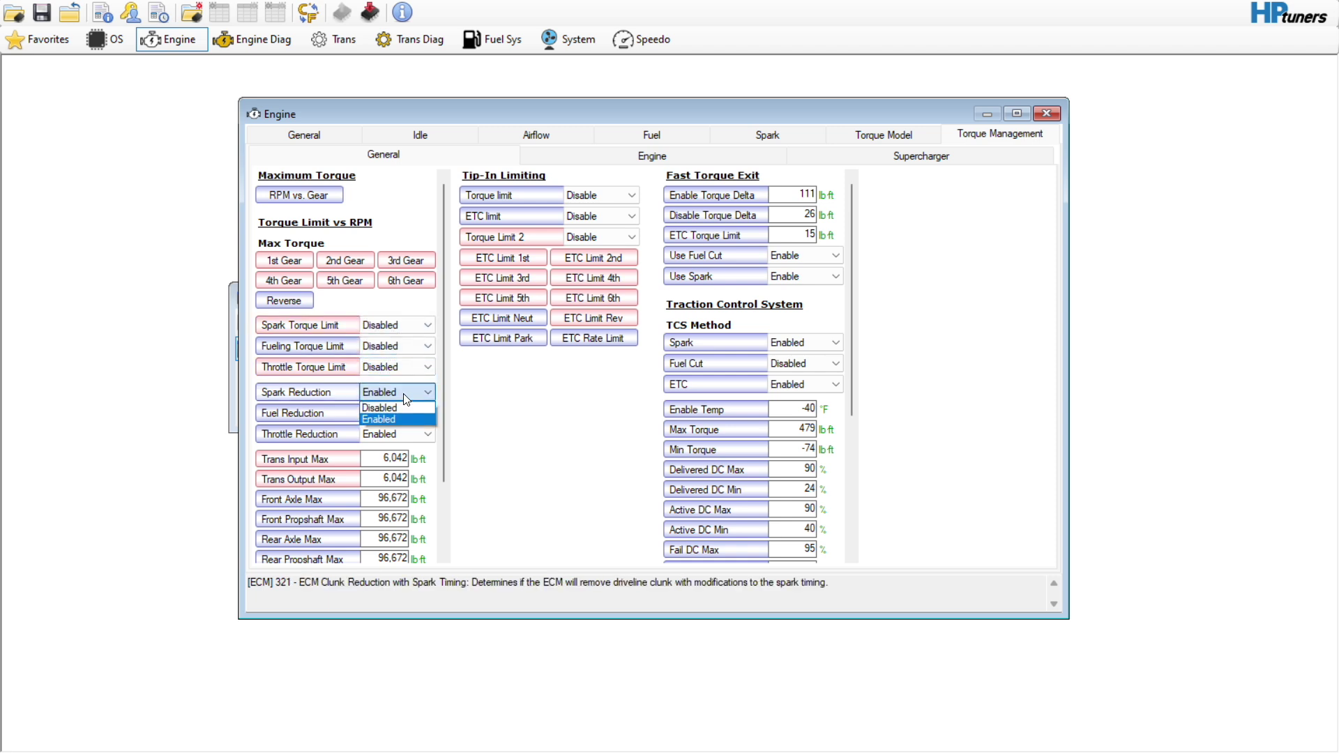
{"action": "left_click", "coordinate": [401, 409]}
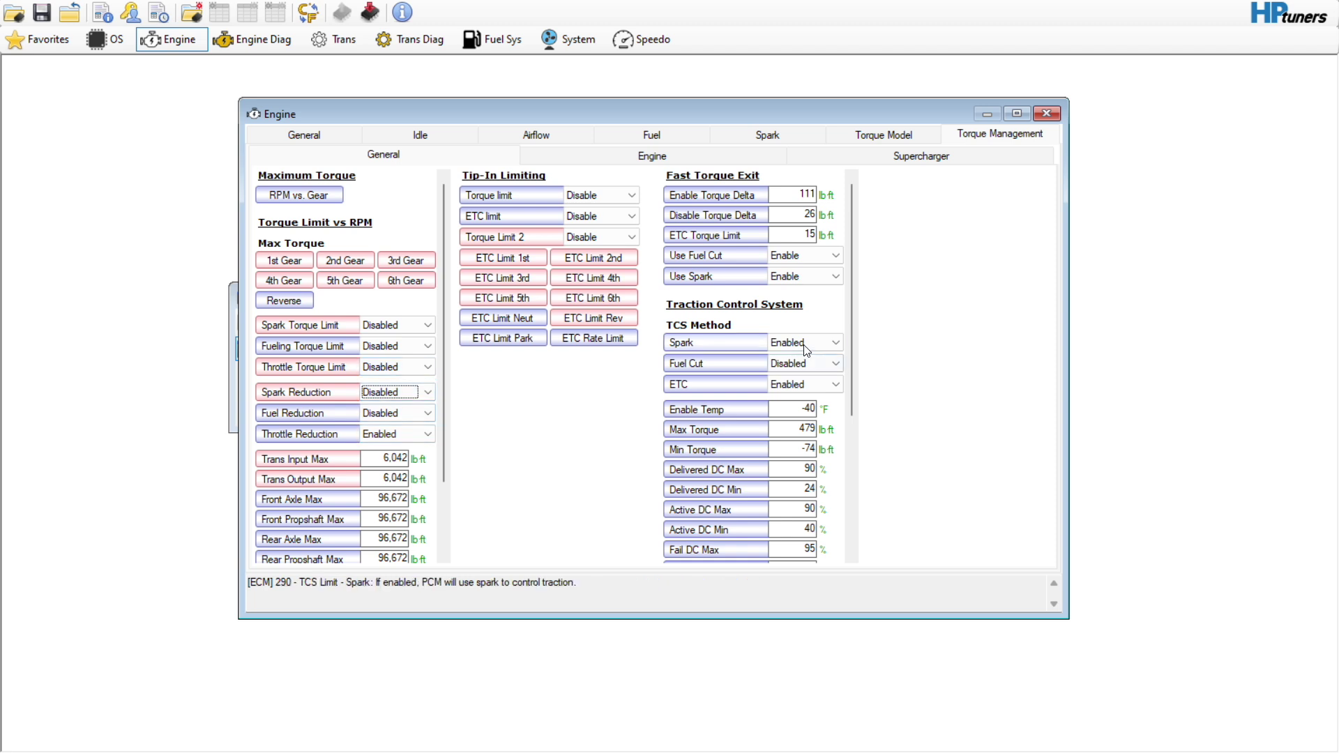
- Disable the Use Fuel Cut and Use Spark options under Fast Torque Exit
{"action": "left_click", "coordinate": [809, 263]}
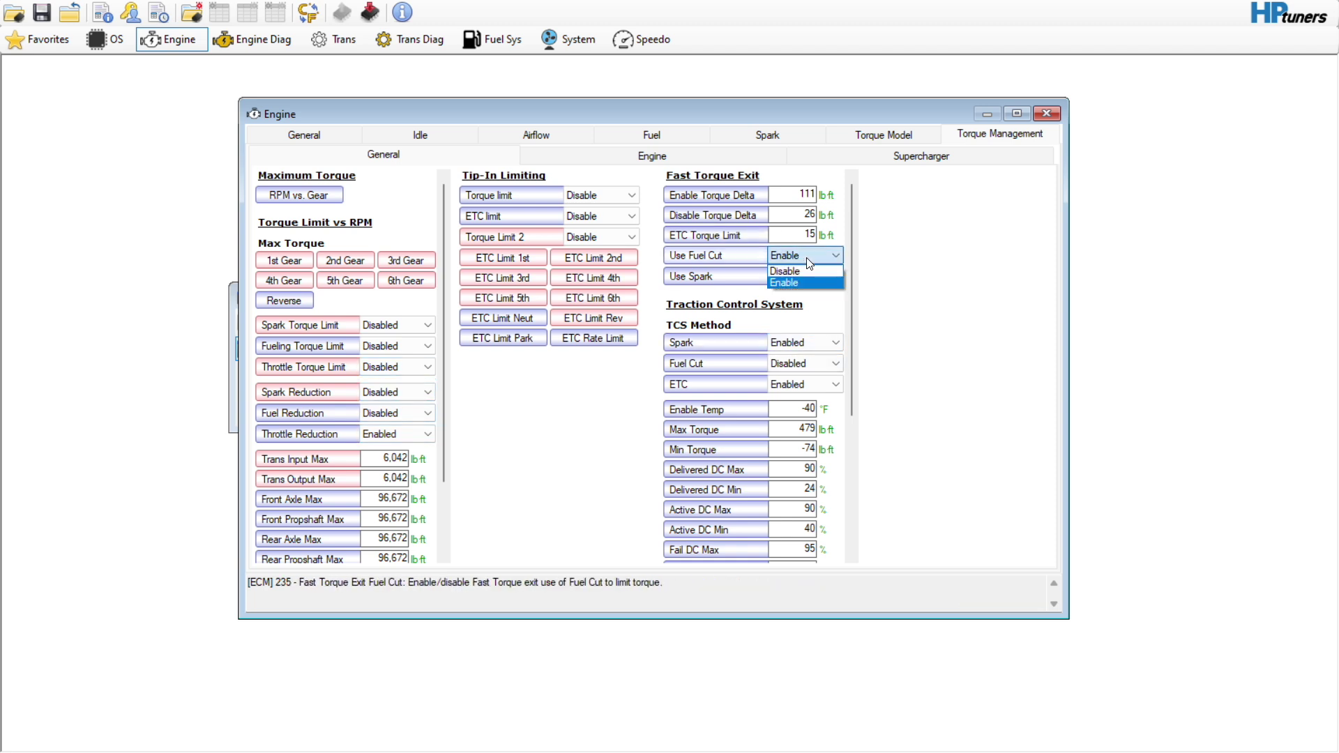
{"action": "left_click", "coordinate": [803, 271]}
{"action": "left_click", "coordinate": [805, 277]}
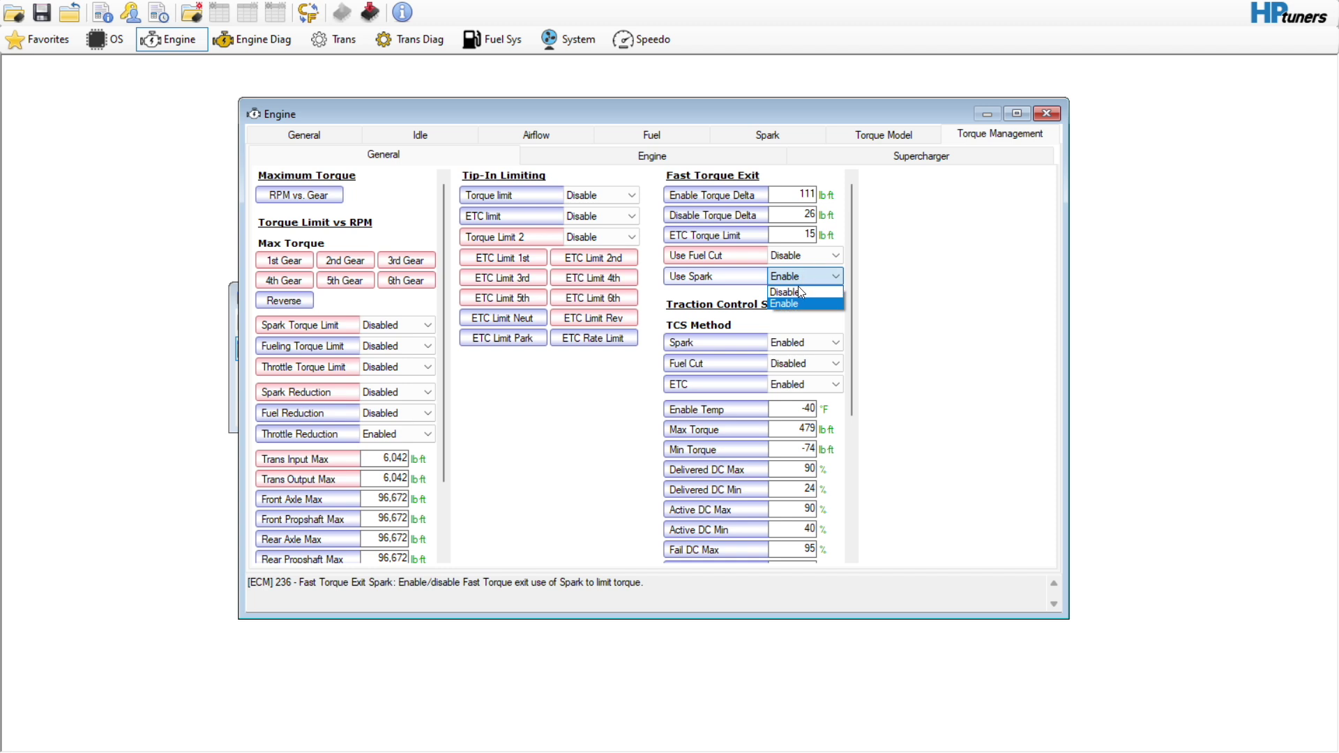
{"action": "left_click", "coordinate": [798, 291]}
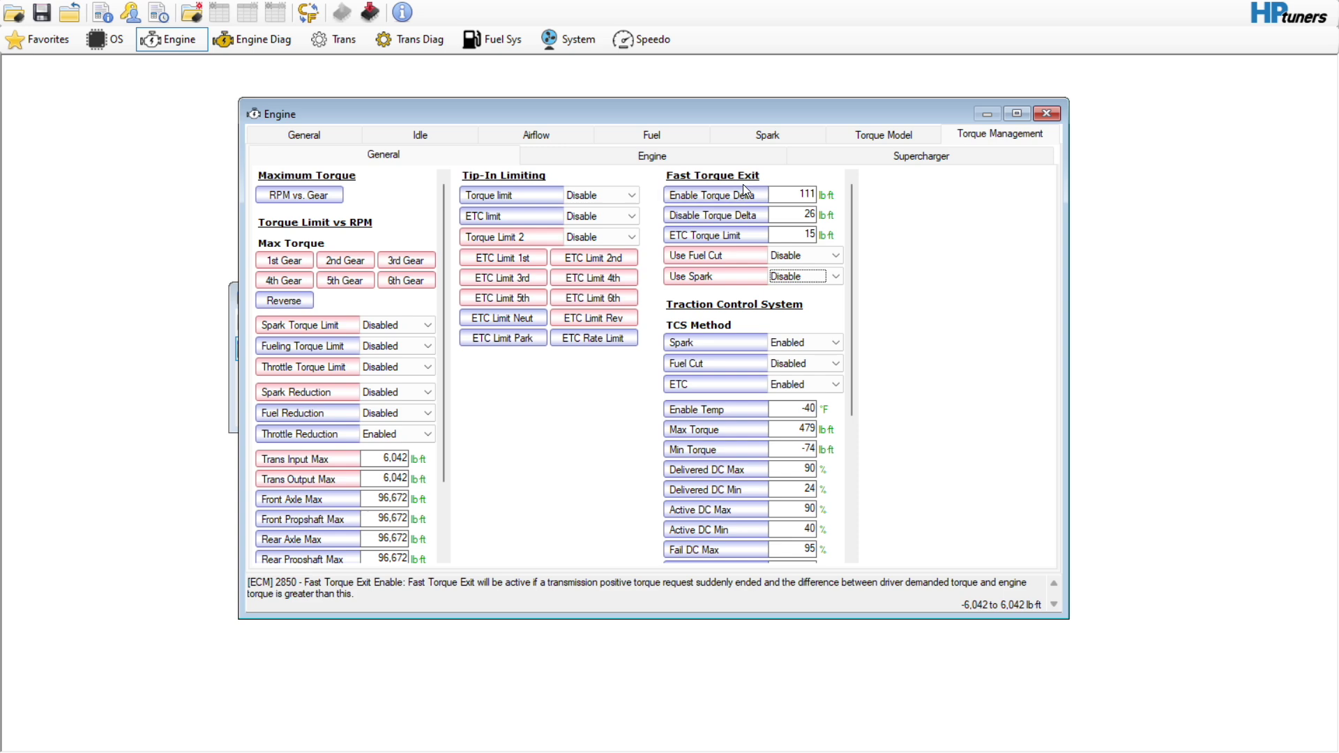
- Check the remaining traction and wheel hop settings, and disable Spark as a Traction Control System method
{"action": "left_click_drag", "start_coordinate": [850, 317], "coordinate": [870, 511]}
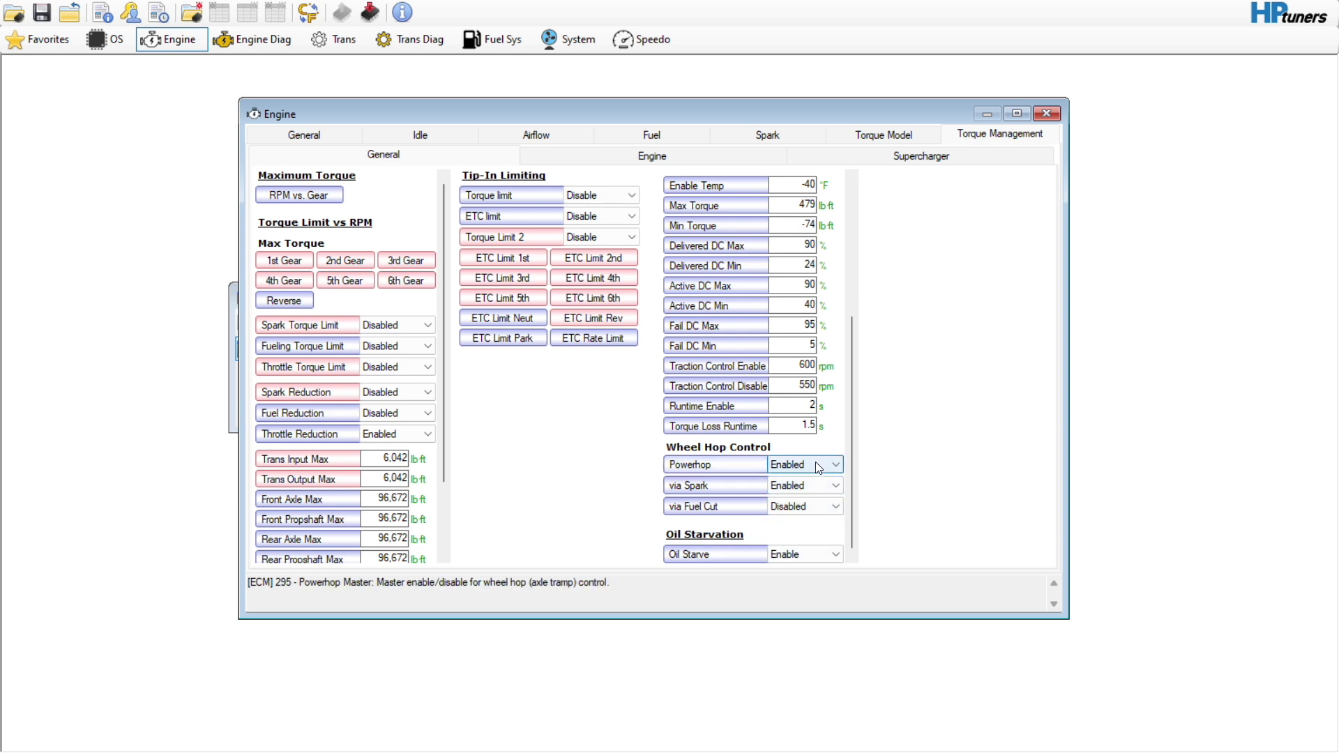
{"action": "left_click_drag", "start_coordinate": [849, 450], "coordinate": [812, 309]}
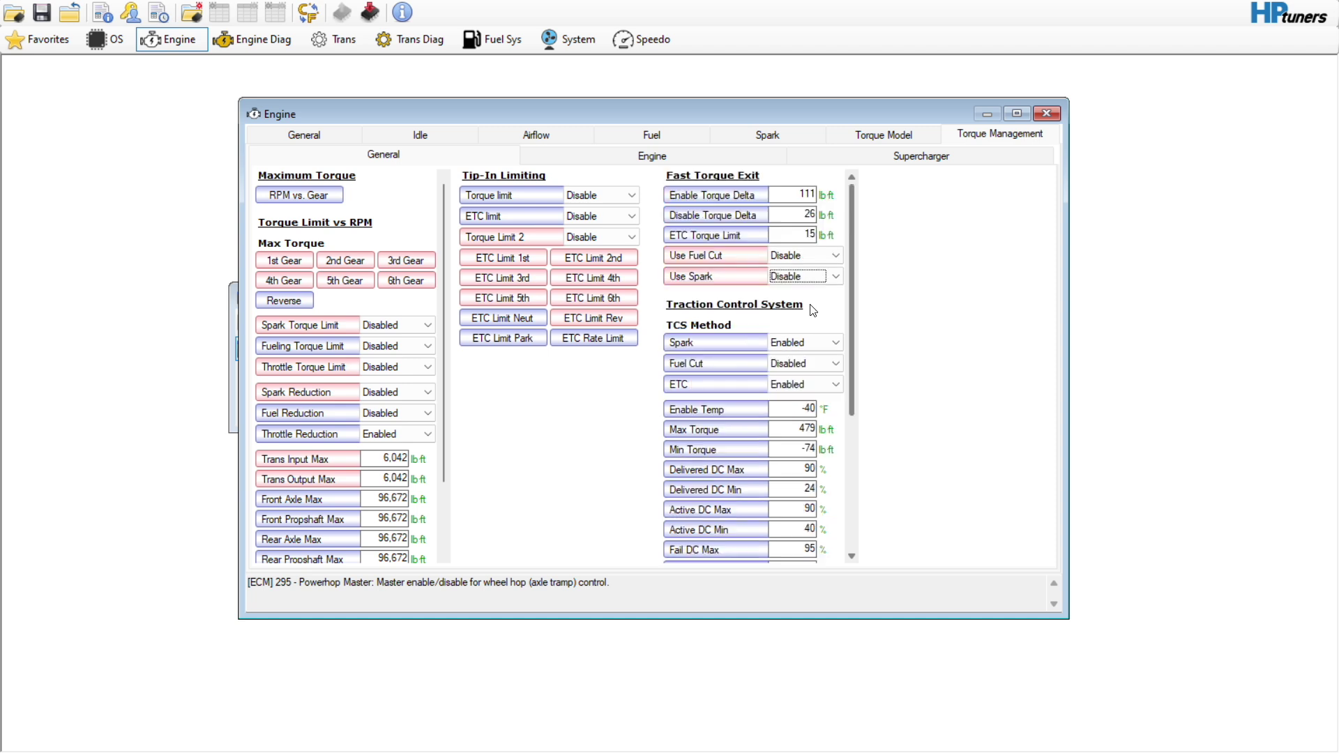
{"action": "left_click", "coordinate": [792, 346]}
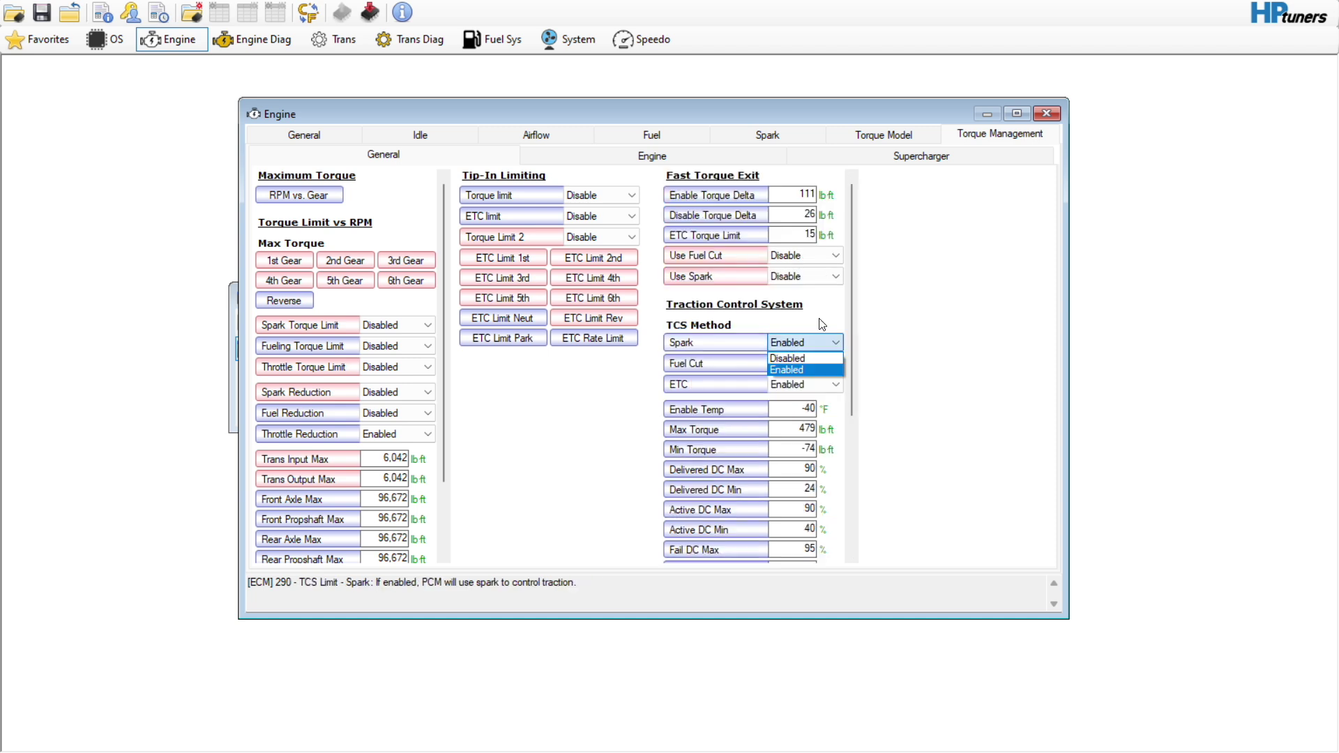
{"action": "left_click", "coordinate": [741, 340]}
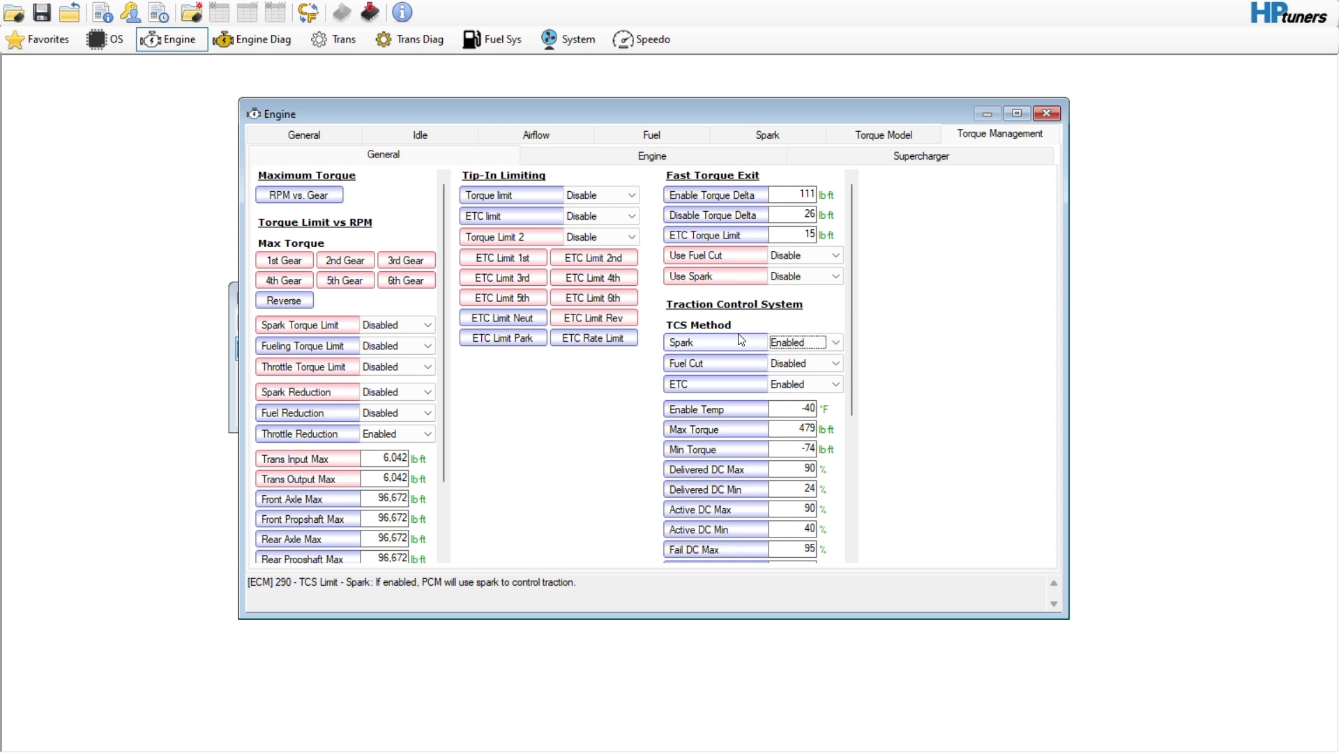
{"action": "left_click", "coordinate": [777, 359]}
{"action": "left_click", "coordinate": [824, 344]}
{"action": "left_click", "coordinate": [816, 354]}
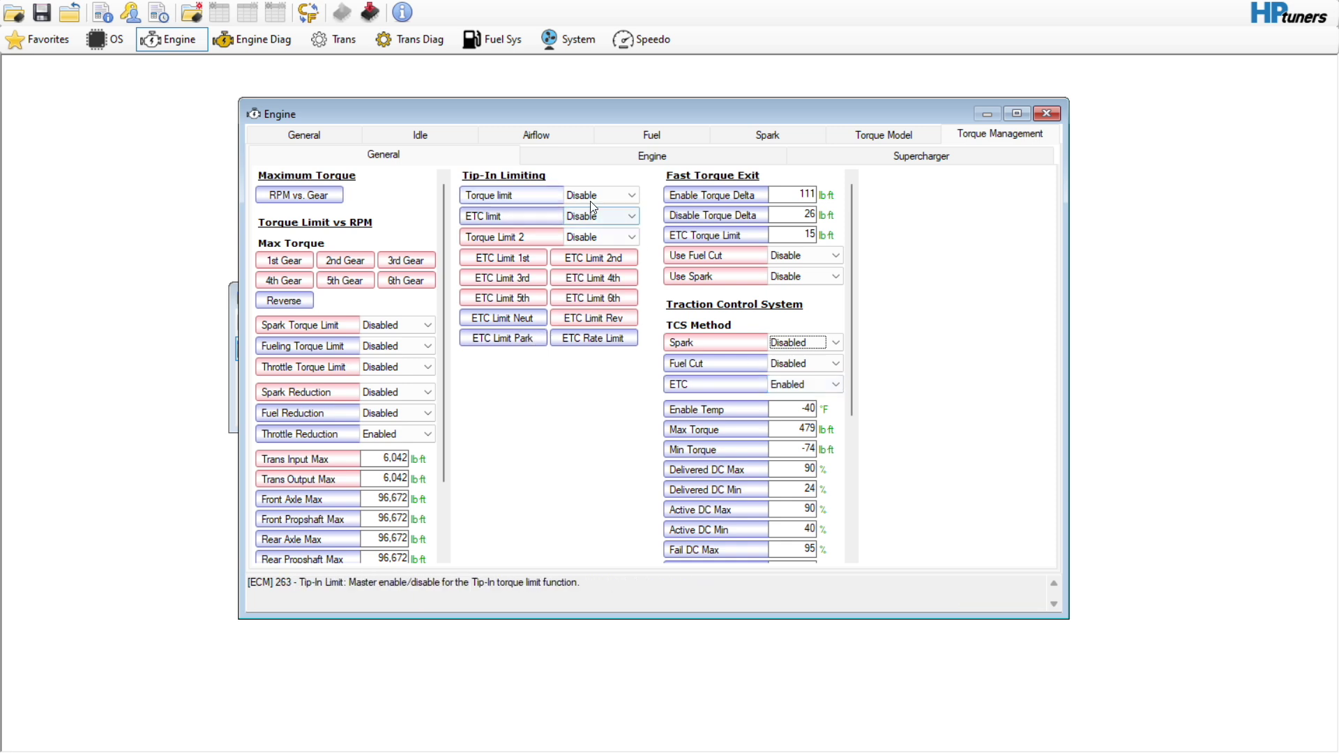
- Check the Engine and Supercharger torque management settings and return to the general torque management settings
{"action": "left_click", "coordinate": [618, 158]}
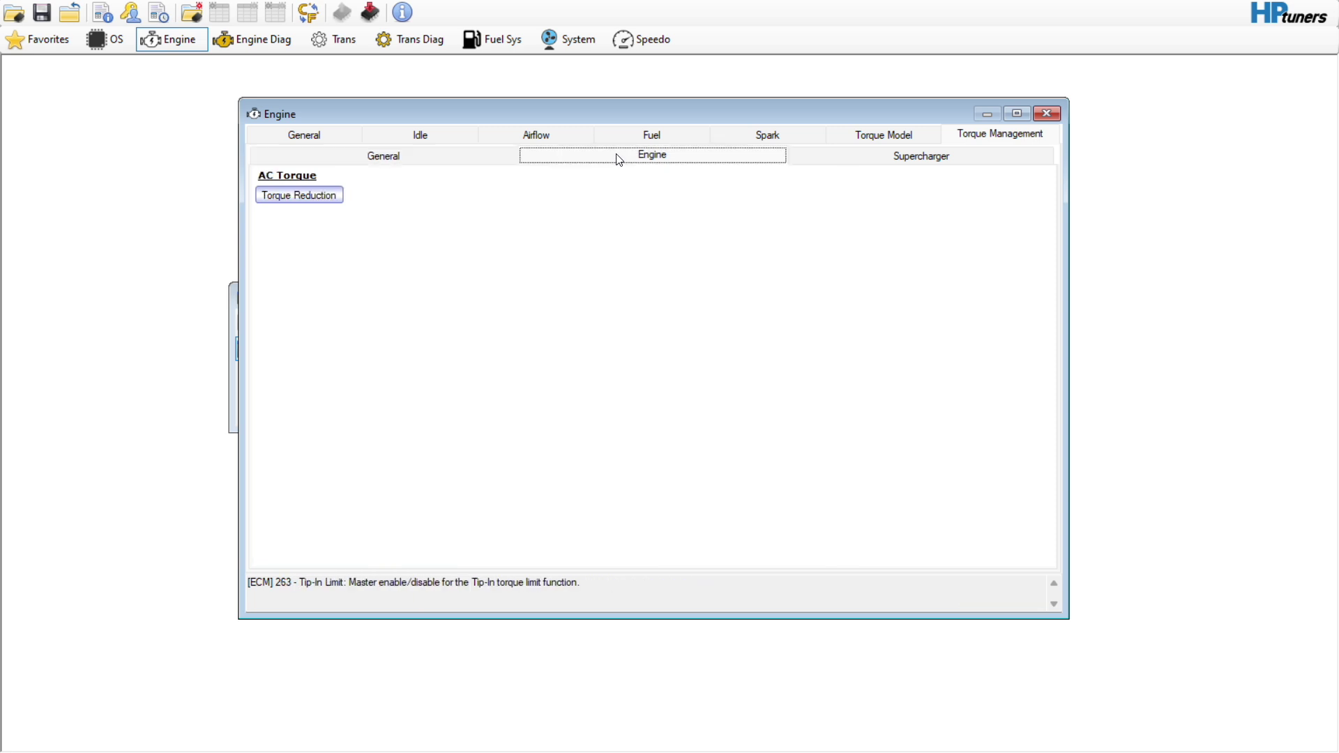
{"action": "left_click", "coordinate": [870, 157]}
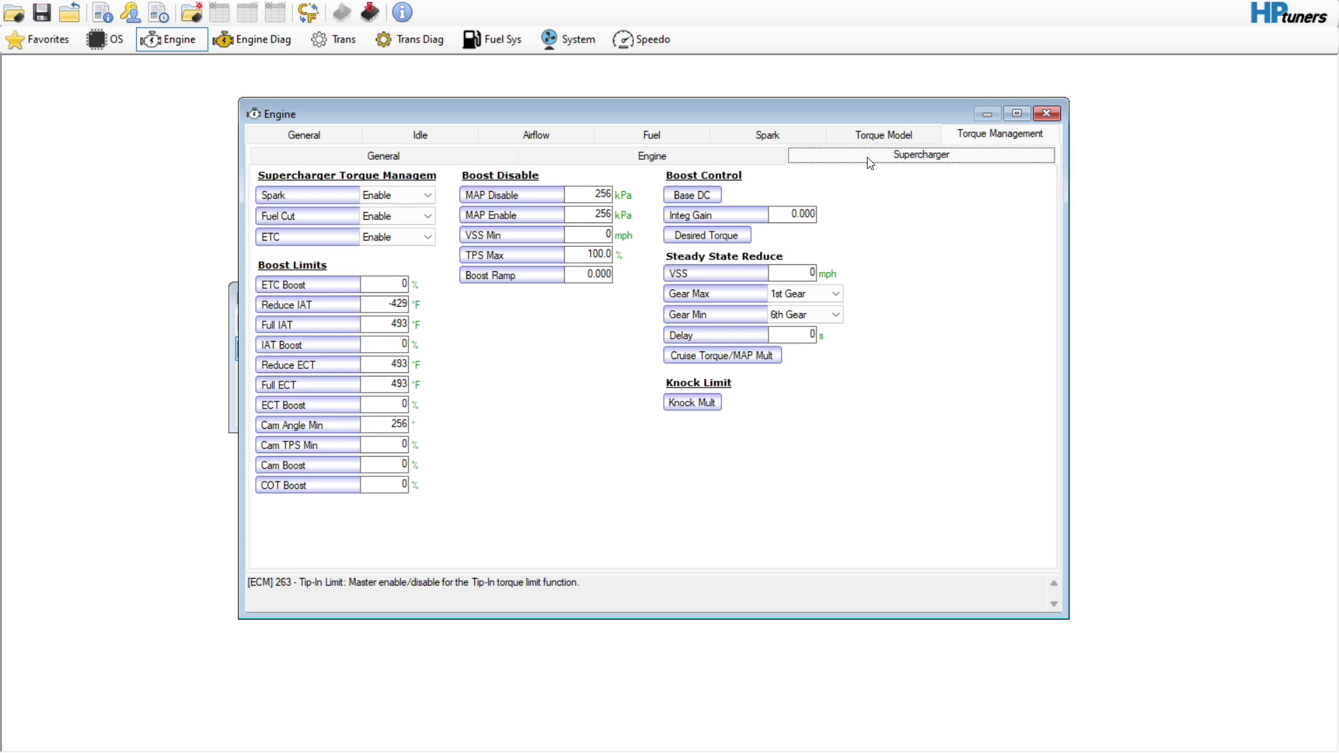
{"action": "left_click", "coordinate": [510, 157]}
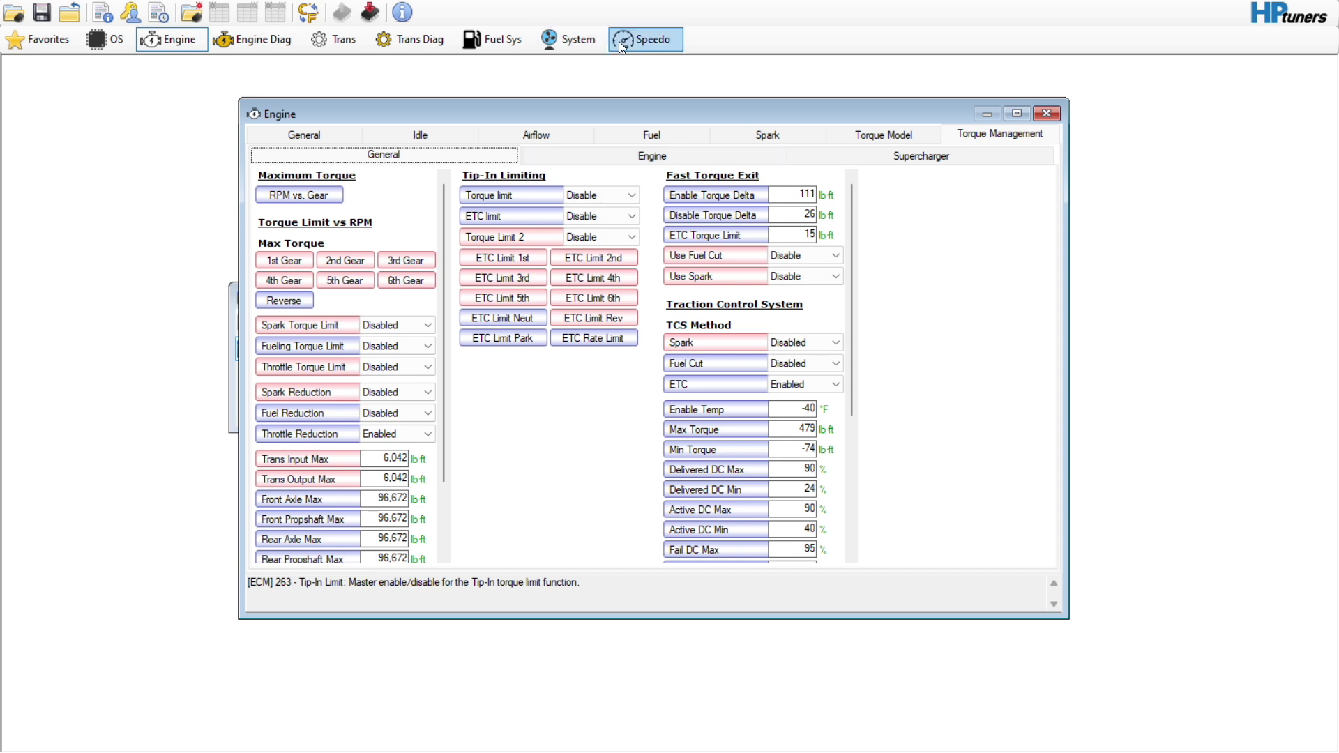
- In the engine diagnostics airflow settings, set P2101 Positive and Negative to 10% and the P0068 Enable RPM to 8000
{"action": "left_click", "coordinate": [278, 49]}
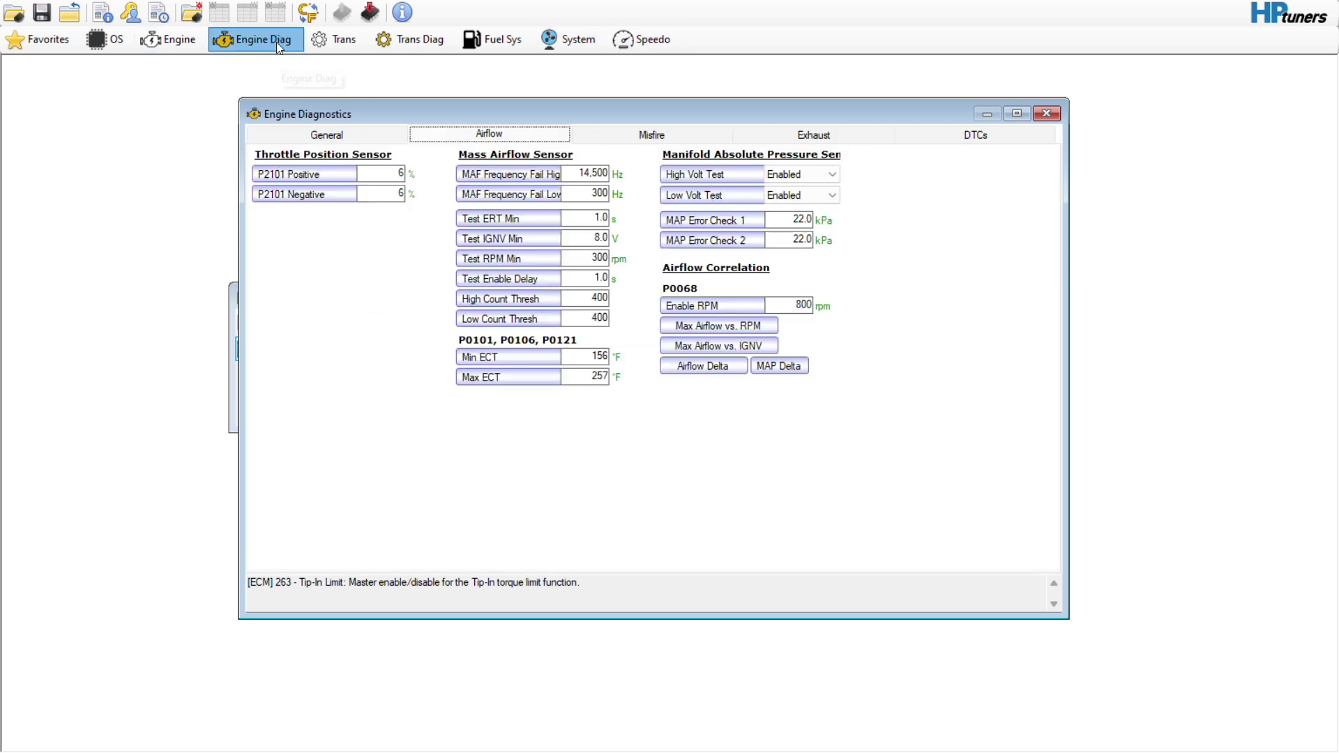
{"action": "left_click", "coordinate": [394, 174]}
{"action": "type", "text": "10"}
{"action": "key", "text": "Tab"}
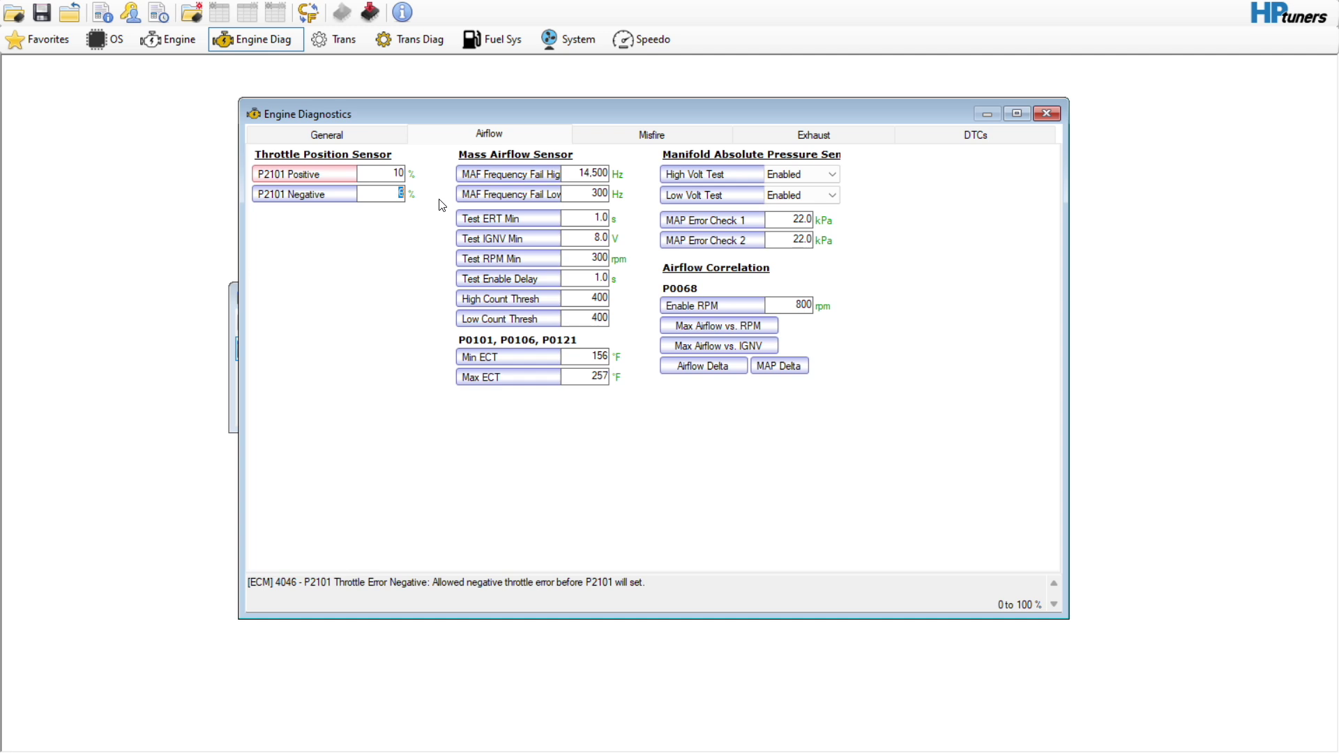
{"action": "type", "text": "10"}
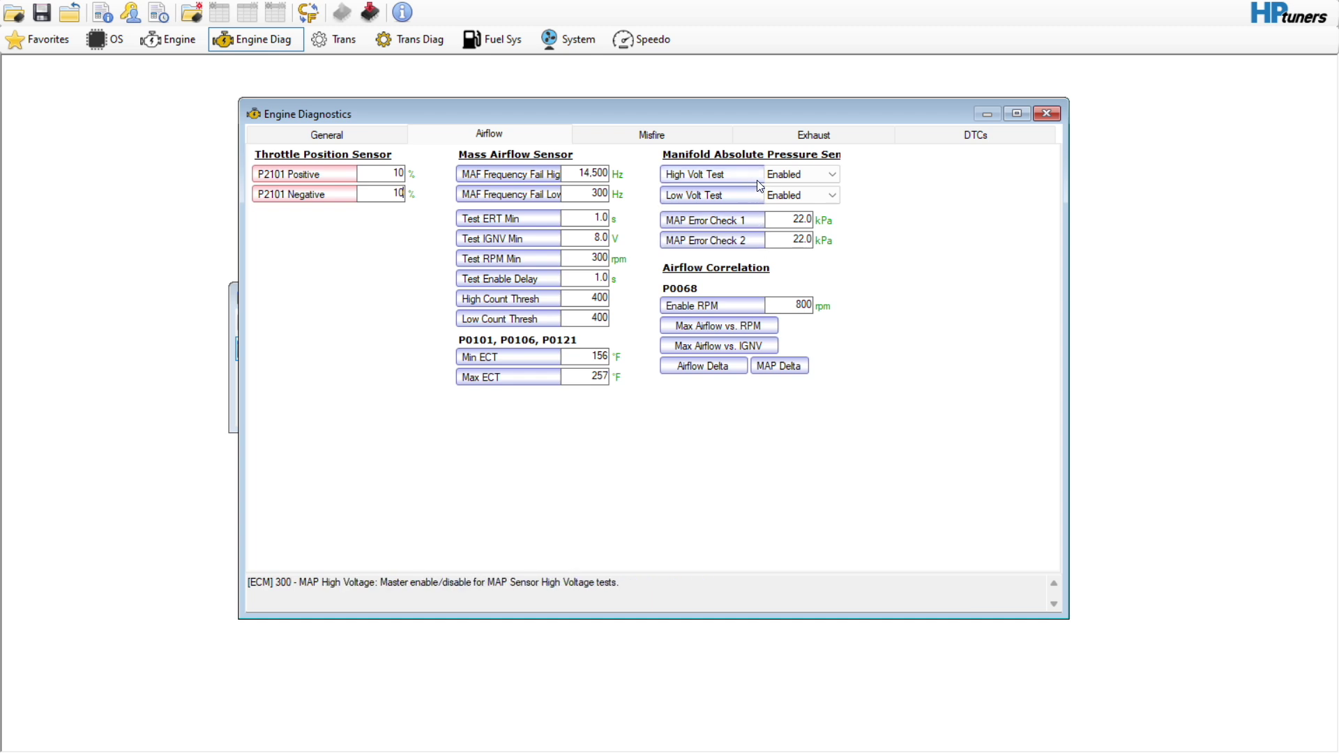
{"action": "double_click", "coordinate": [783, 305]}
{"action": "type", "text": "8000"}
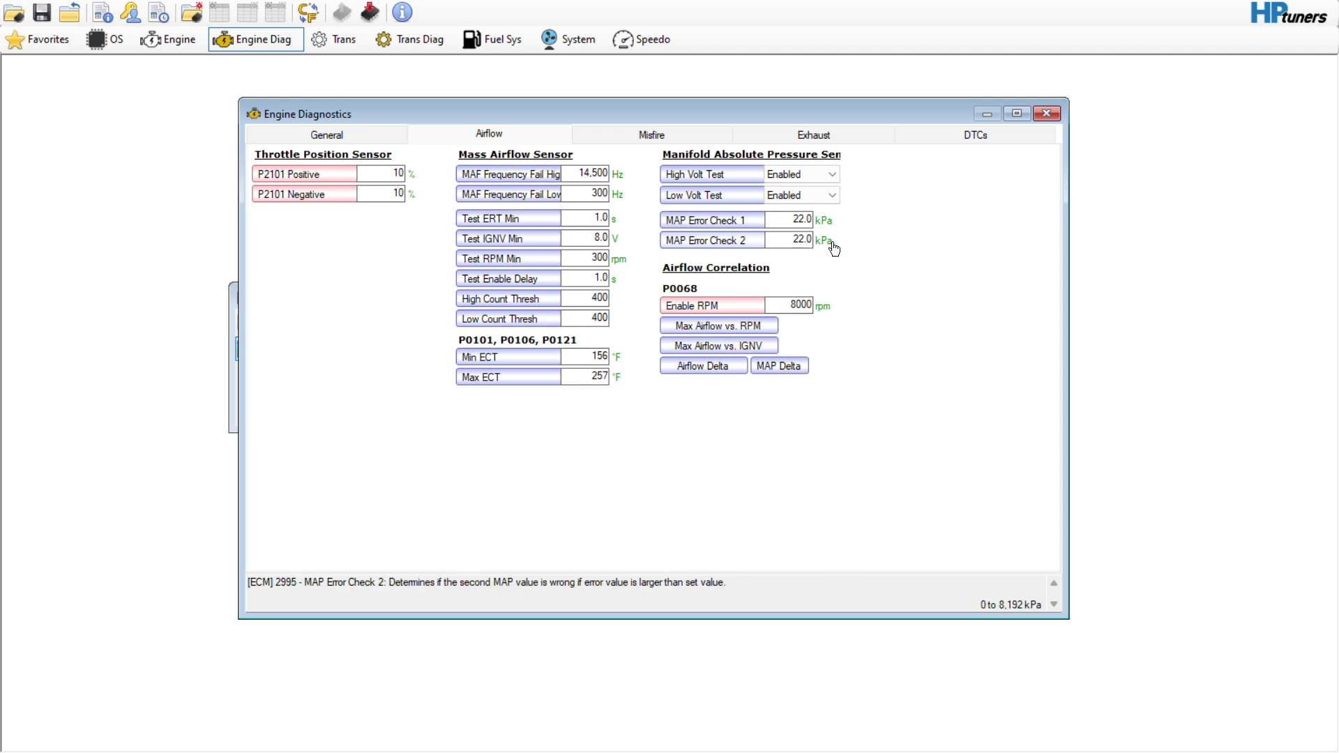
- Examine the misfire detection tables for cylinder mode Idle (Not Moving), Idle (DOD) and SCD mode Idle, closing each one
{"action": "left_click", "coordinate": [611, 133]}
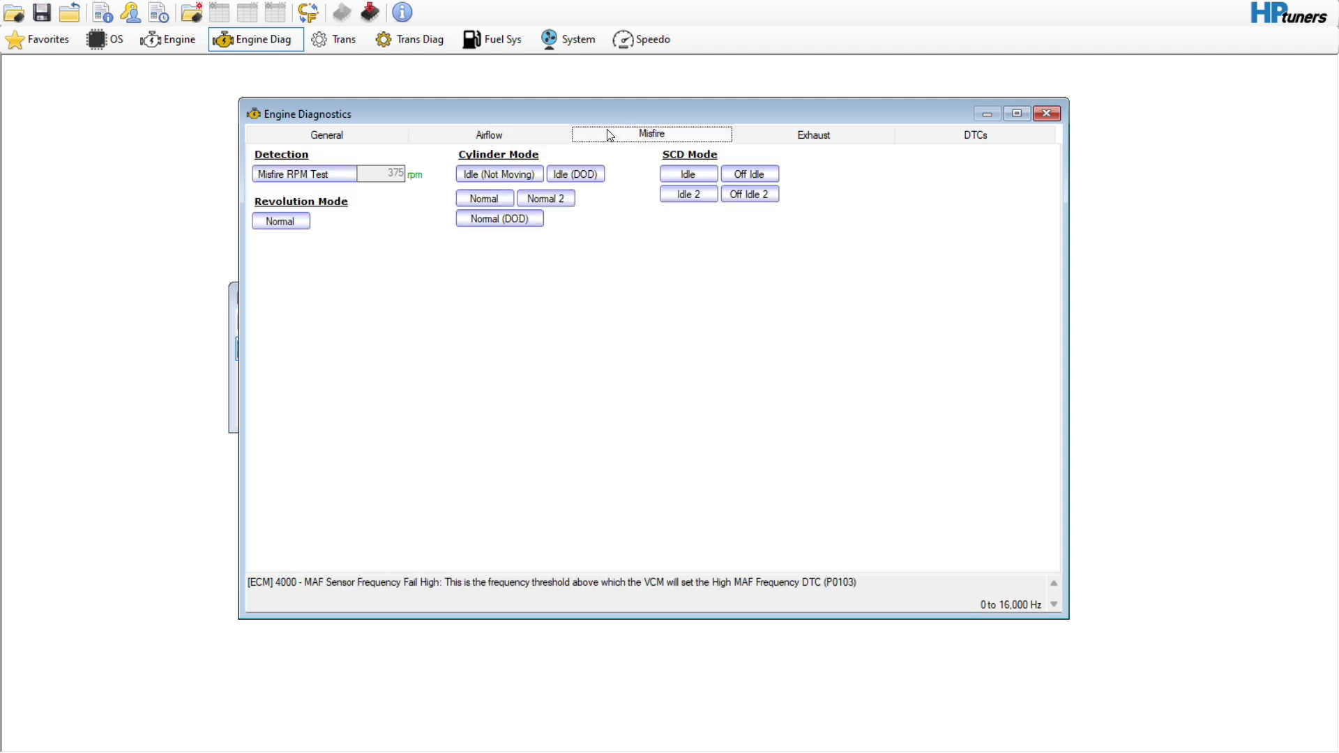
{"action": "left_click", "coordinate": [527, 174]}
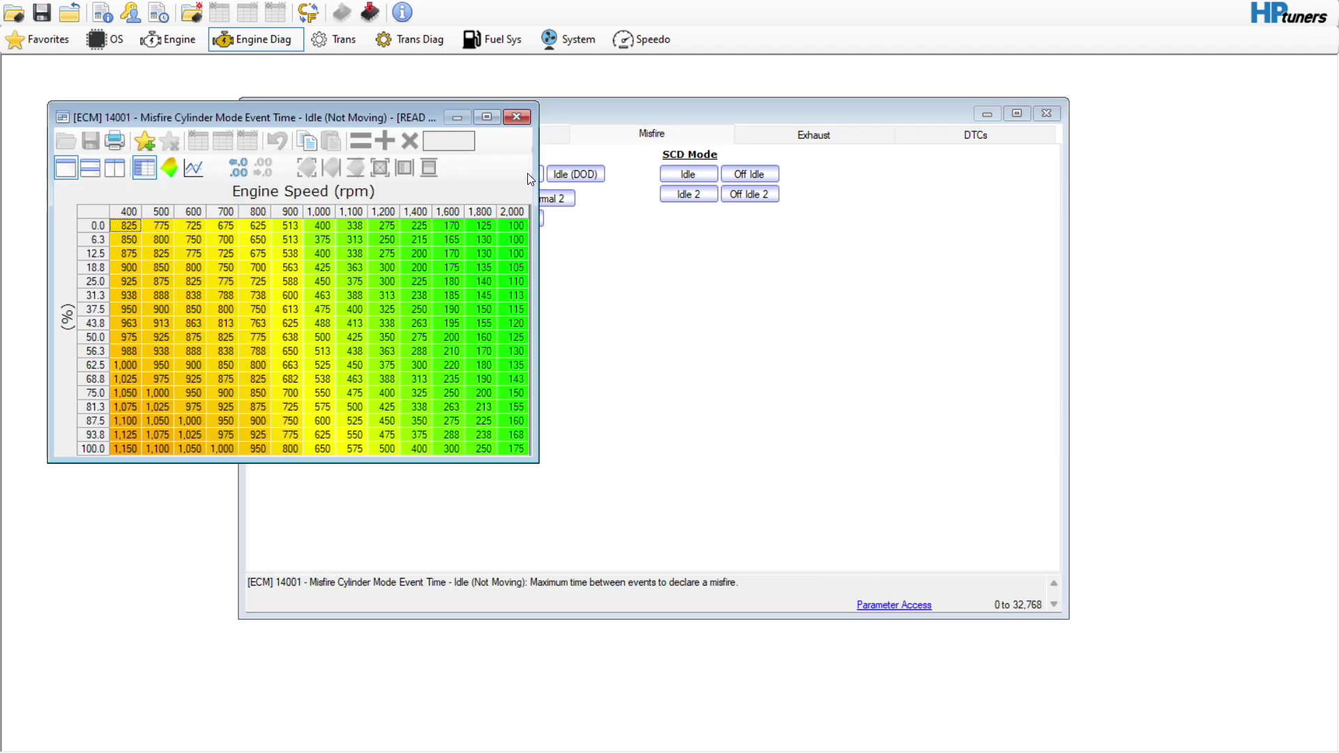
{"action": "key", "text": "Escape"}
{"action": "left_click", "coordinate": [600, 176]}
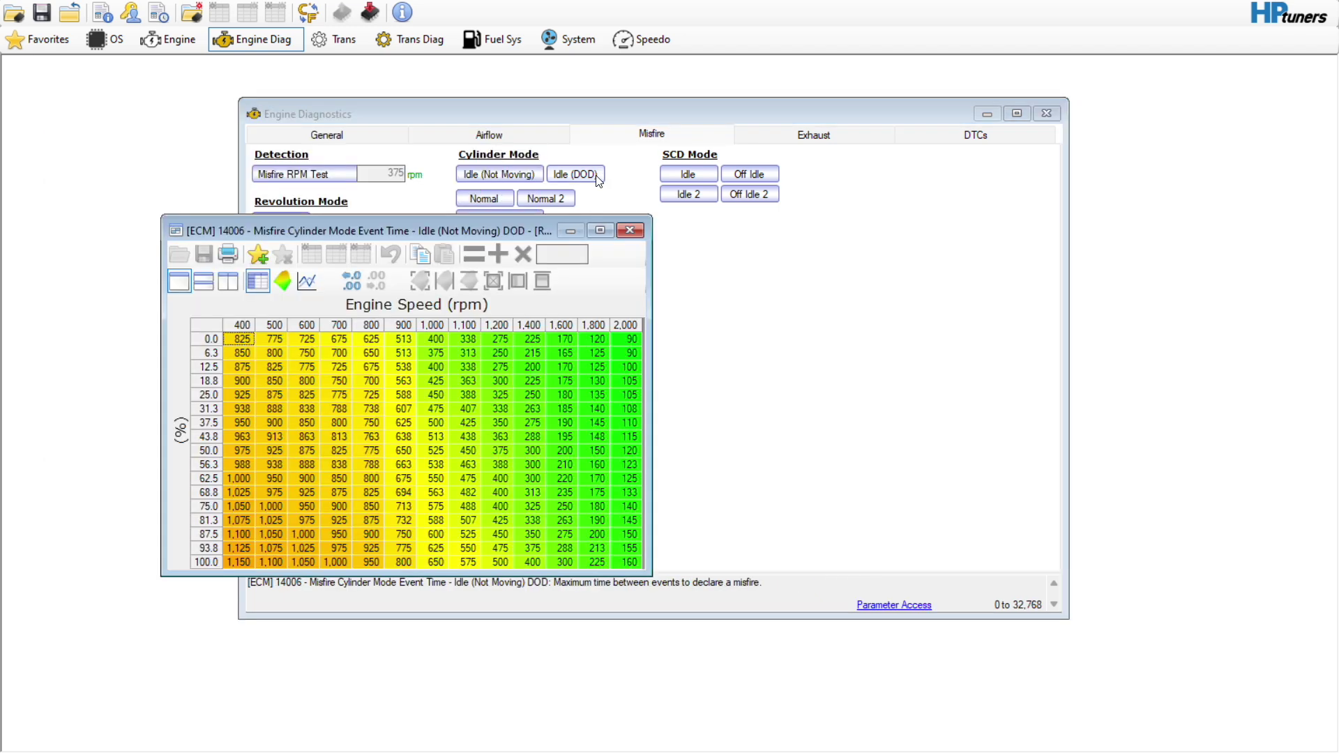
{"action": "left_click_drag", "start_coordinate": [468, 381], "coordinate": [584, 483]}
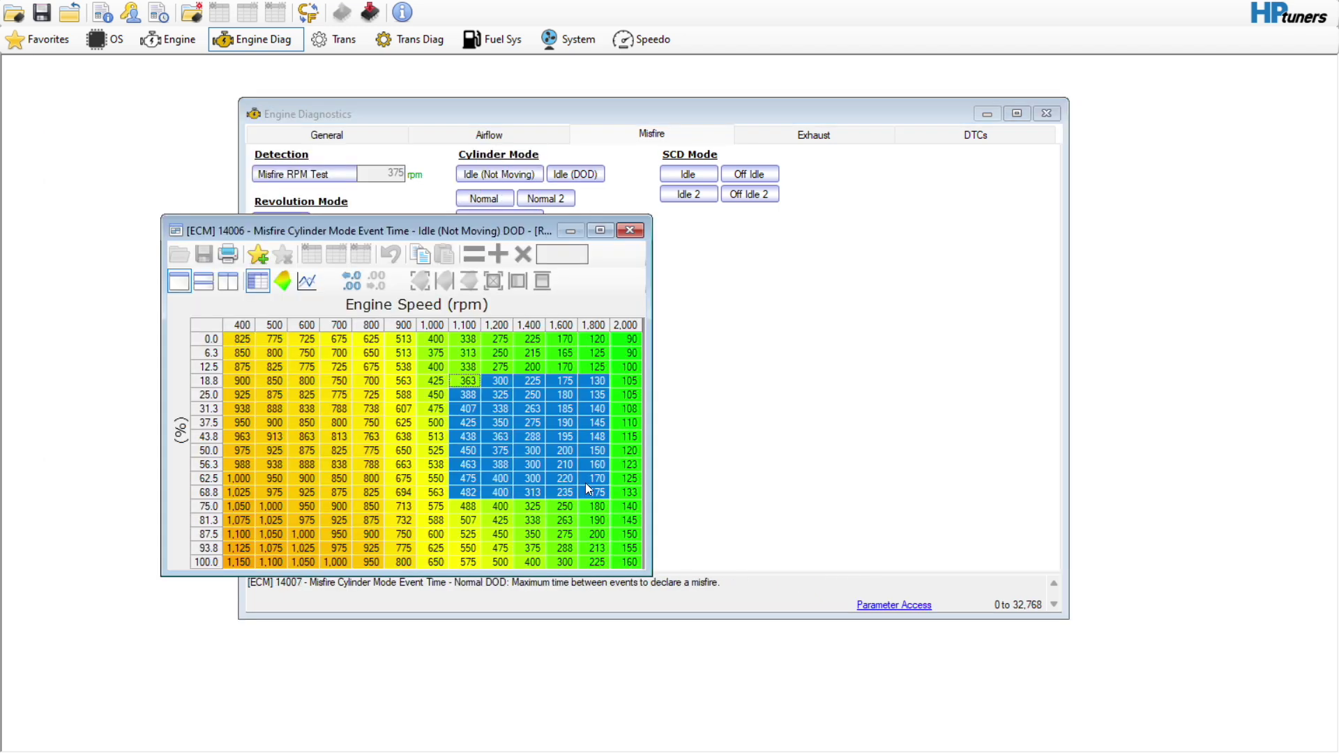
{"action": "left_click", "coordinate": [593, 325]}
{"action": "left_click", "coordinate": [590, 380]}
{"action": "left_click", "coordinate": [630, 230]}
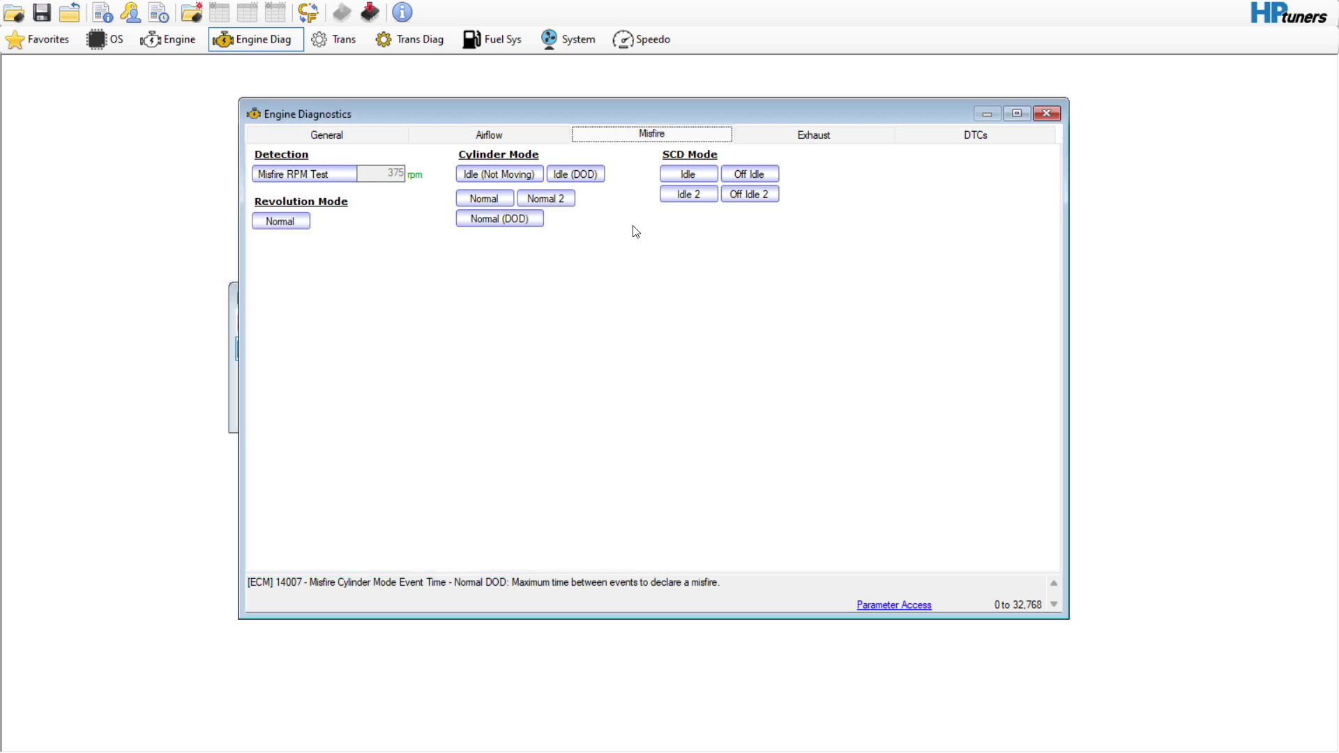
{"action": "left_click", "coordinate": [673, 185]}
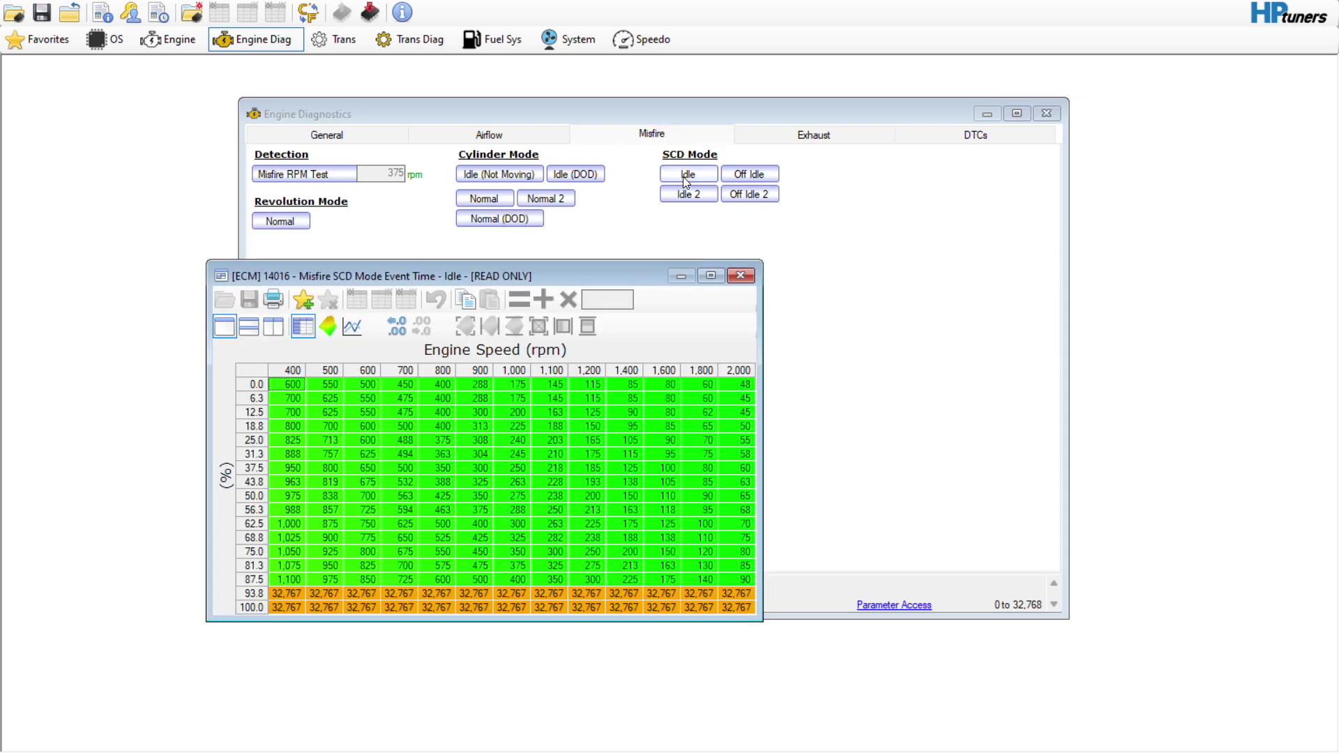
{"action": "left_click", "coordinate": [750, 276]}
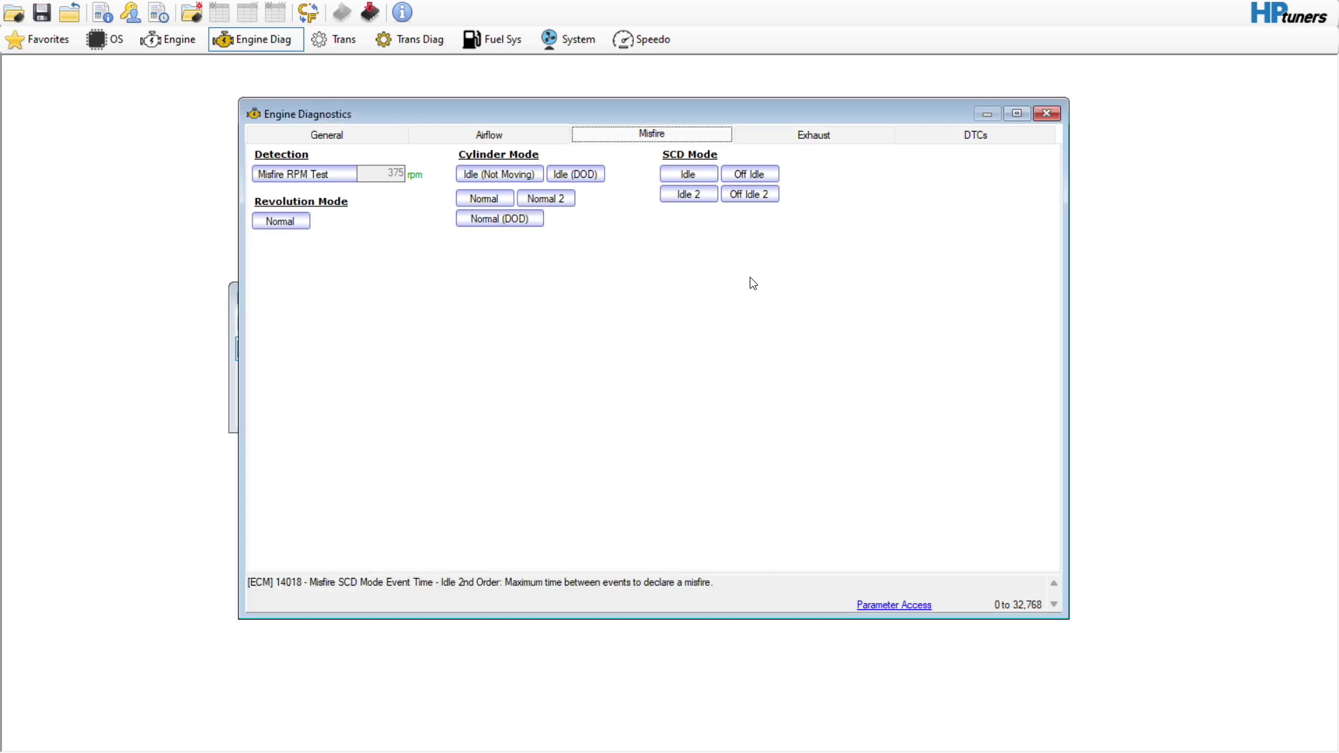
- Review the oxygen sensor thresholds and the O2 sensor codes in the DTC list, plus the transmission and fuel system settings
{"action": "left_click", "coordinate": [830, 142]}
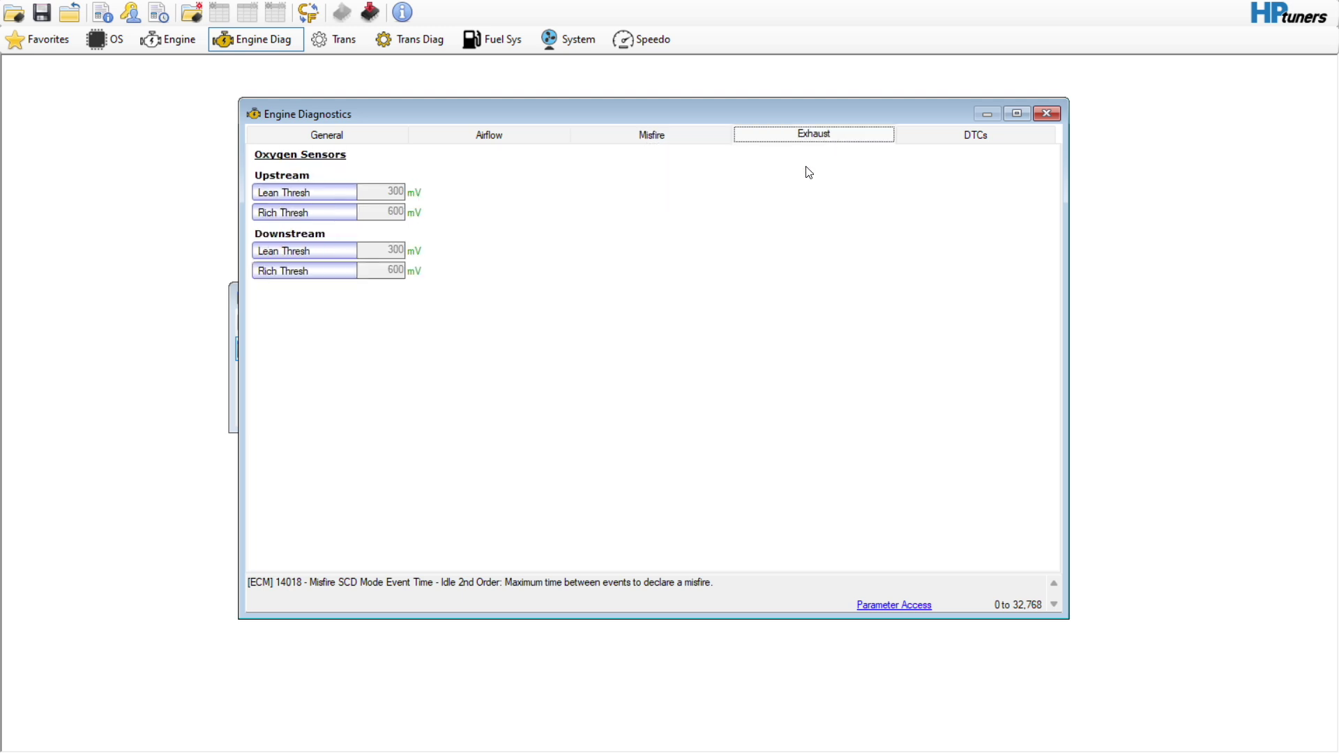
{"action": "left_click", "coordinate": [940, 139]}
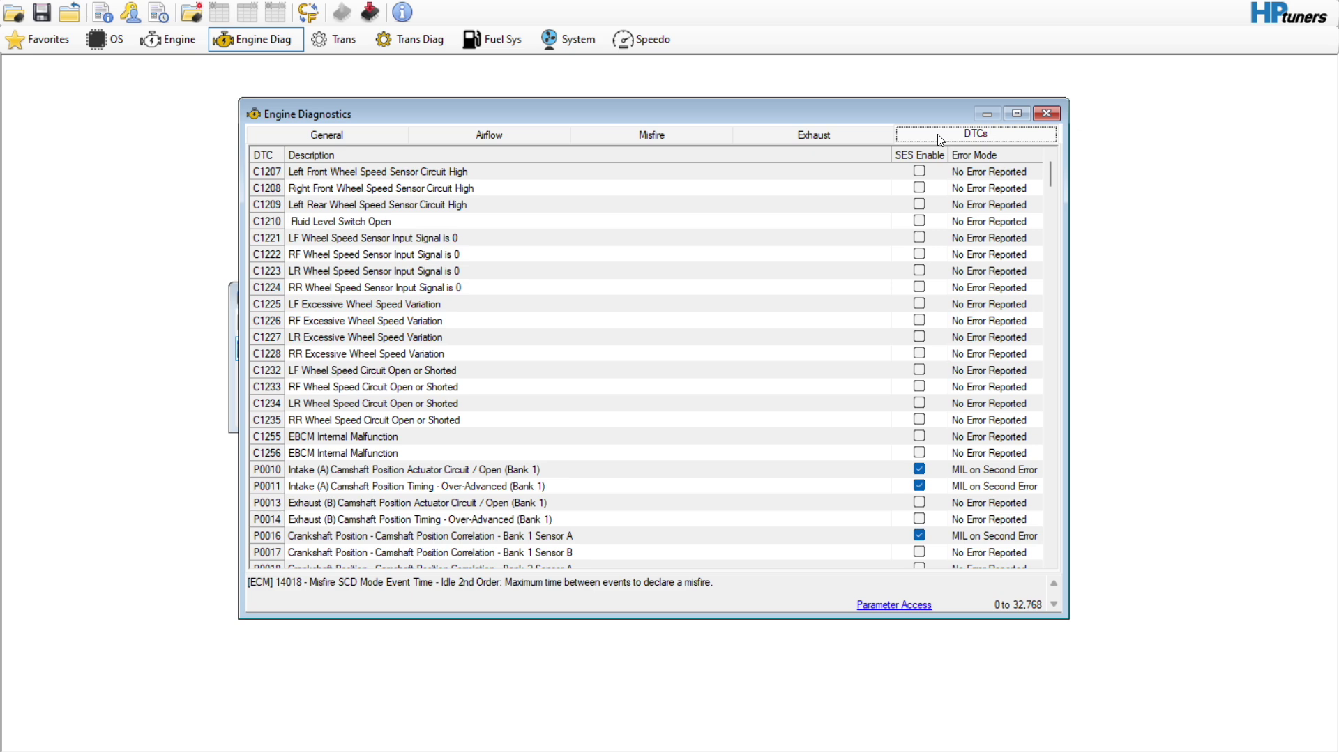
{"action": "left_click_drag", "start_coordinate": [1050, 172], "coordinate": [1053, 246]}
{"action": "left_click", "coordinate": [910, 276]}
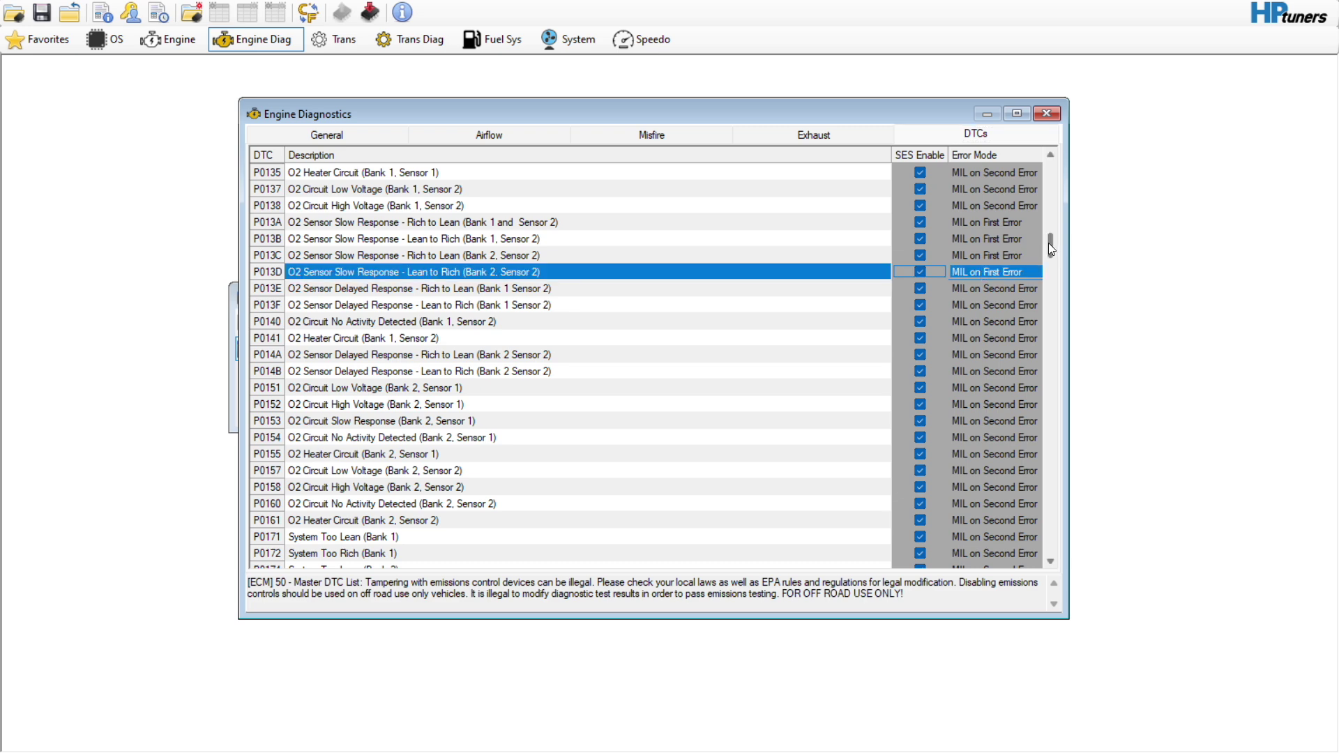
{"action": "left_click", "coordinate": [809, 122]}
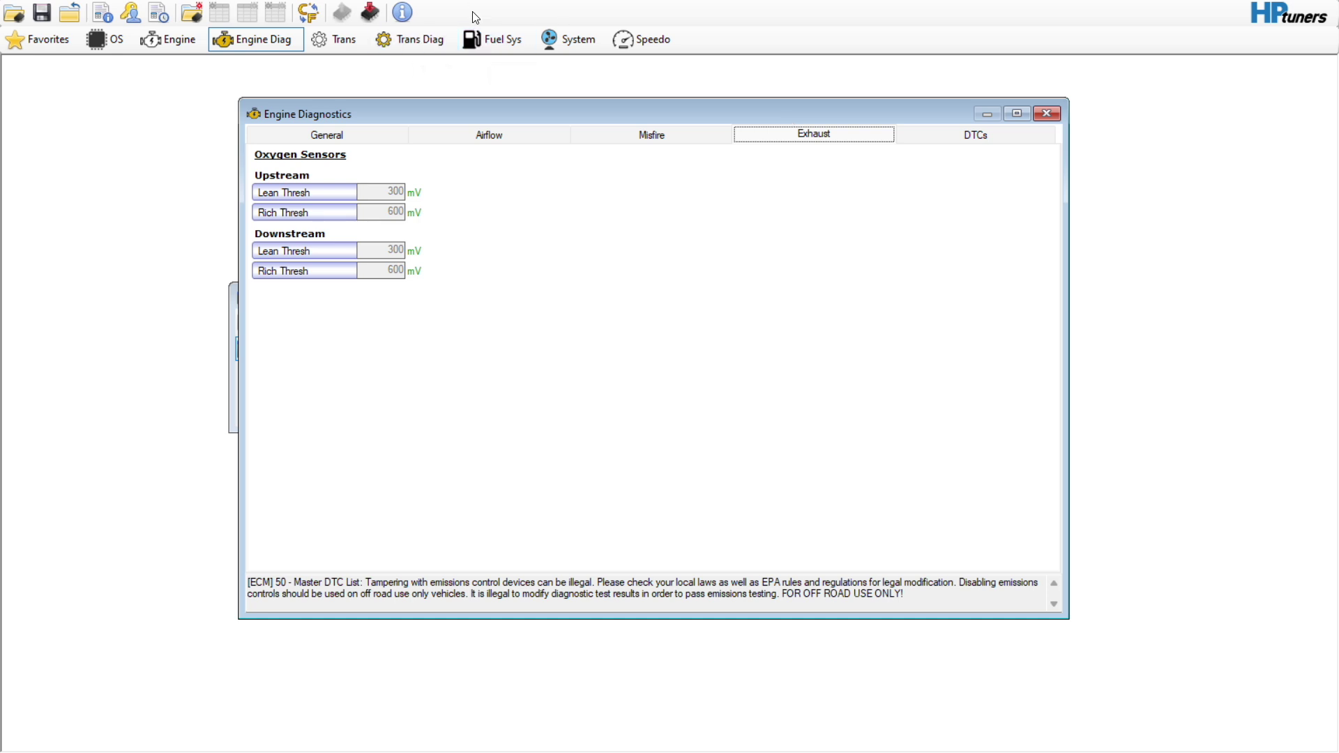
{"action": "left_click", "coordinate": [340, 41]}
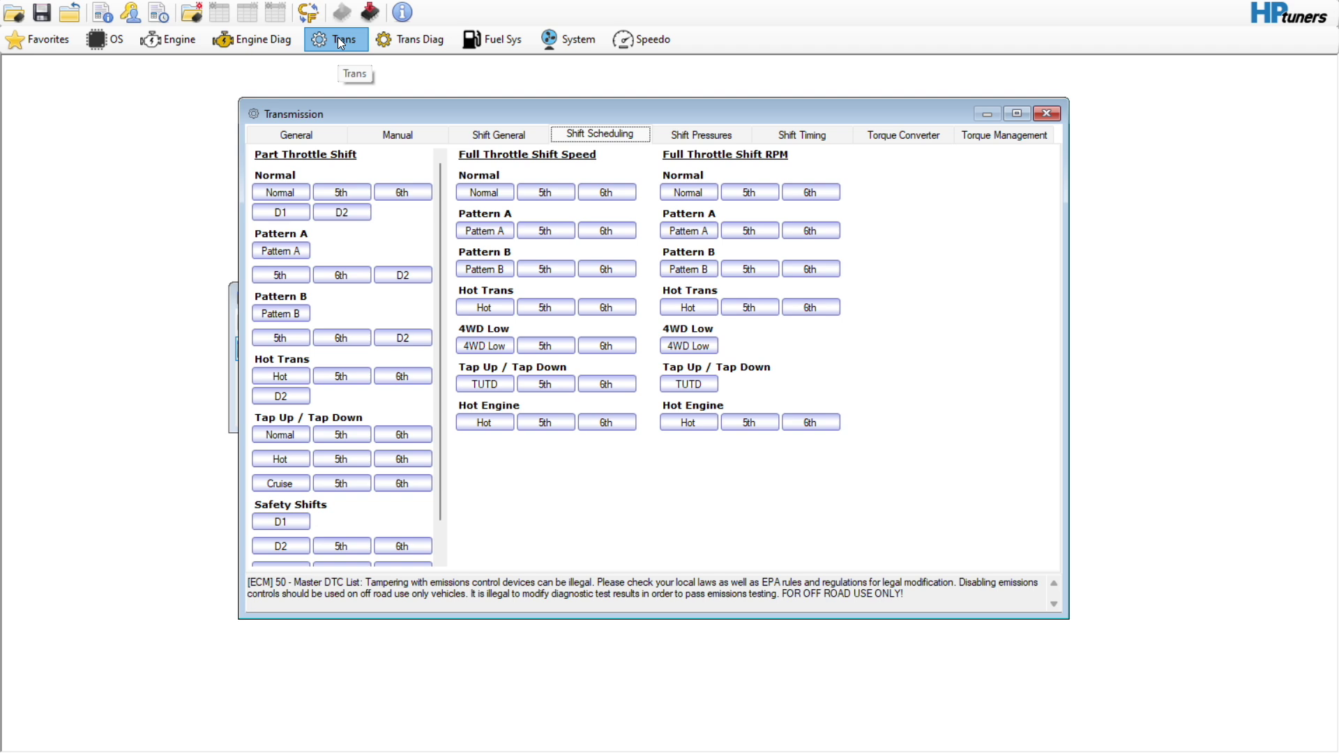
{"action": "left_click", "coordinate": [482, 35]}
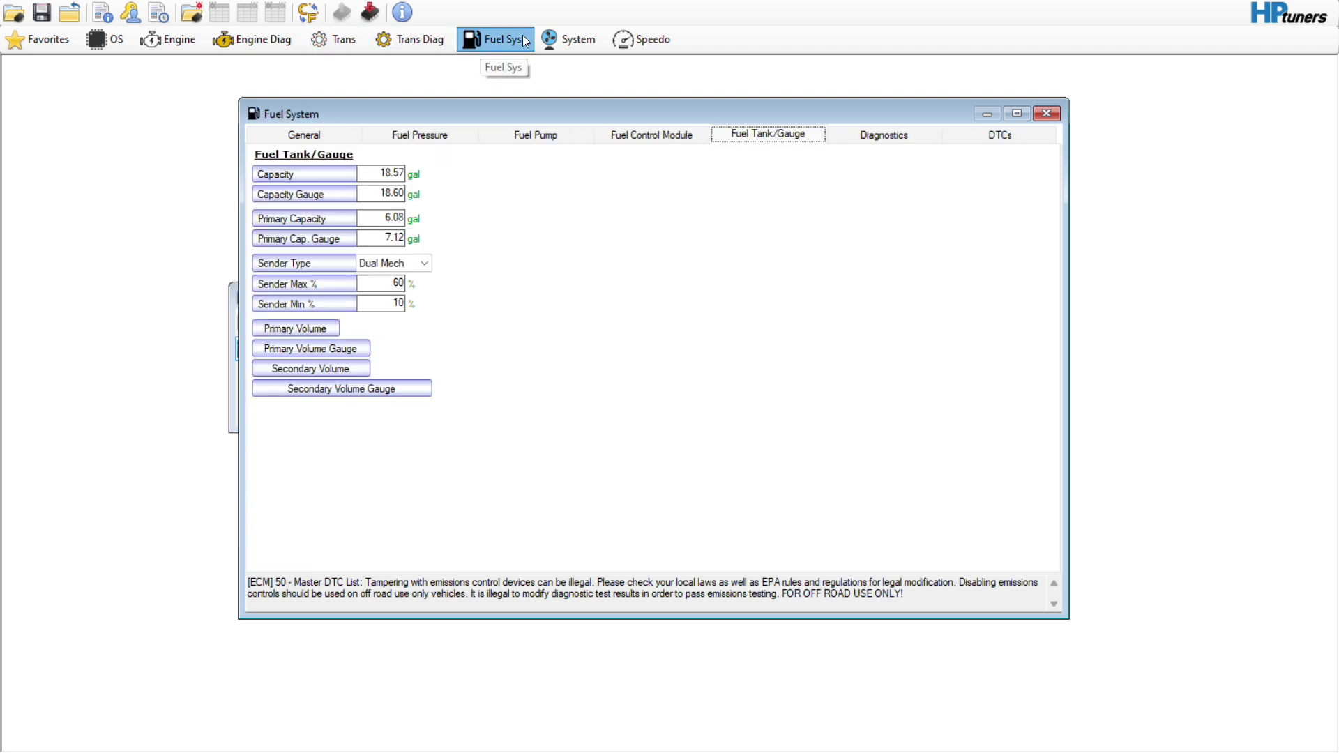
- In the Fan Desired % vs. ECT table, set the cells from 210.2 to 224.6 °F to 91%
{"action": "left_click", "coordinate": [576, 33]}
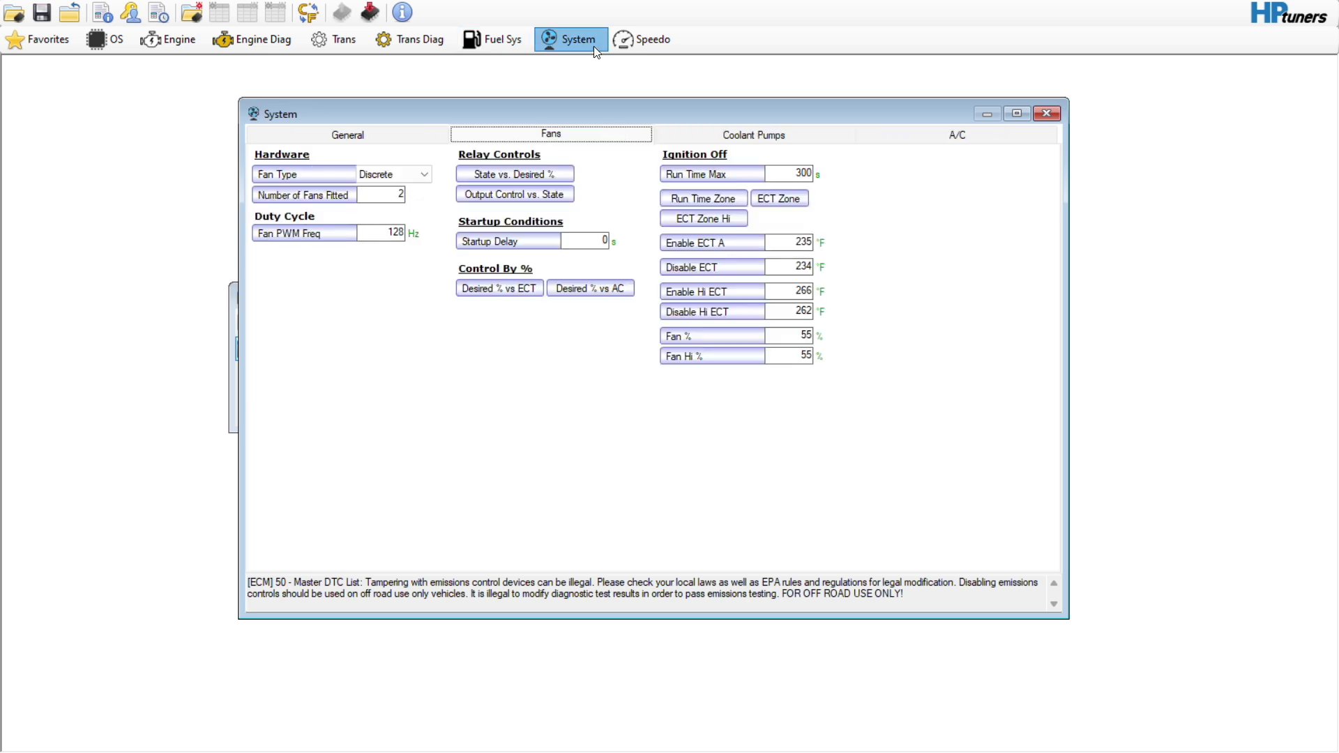
{"action": "left_click", "coordinate": [511, 291]}
{"action": "left_click_drag", "start_coordinate": [268, 180], "coordinate": [410, 190]}
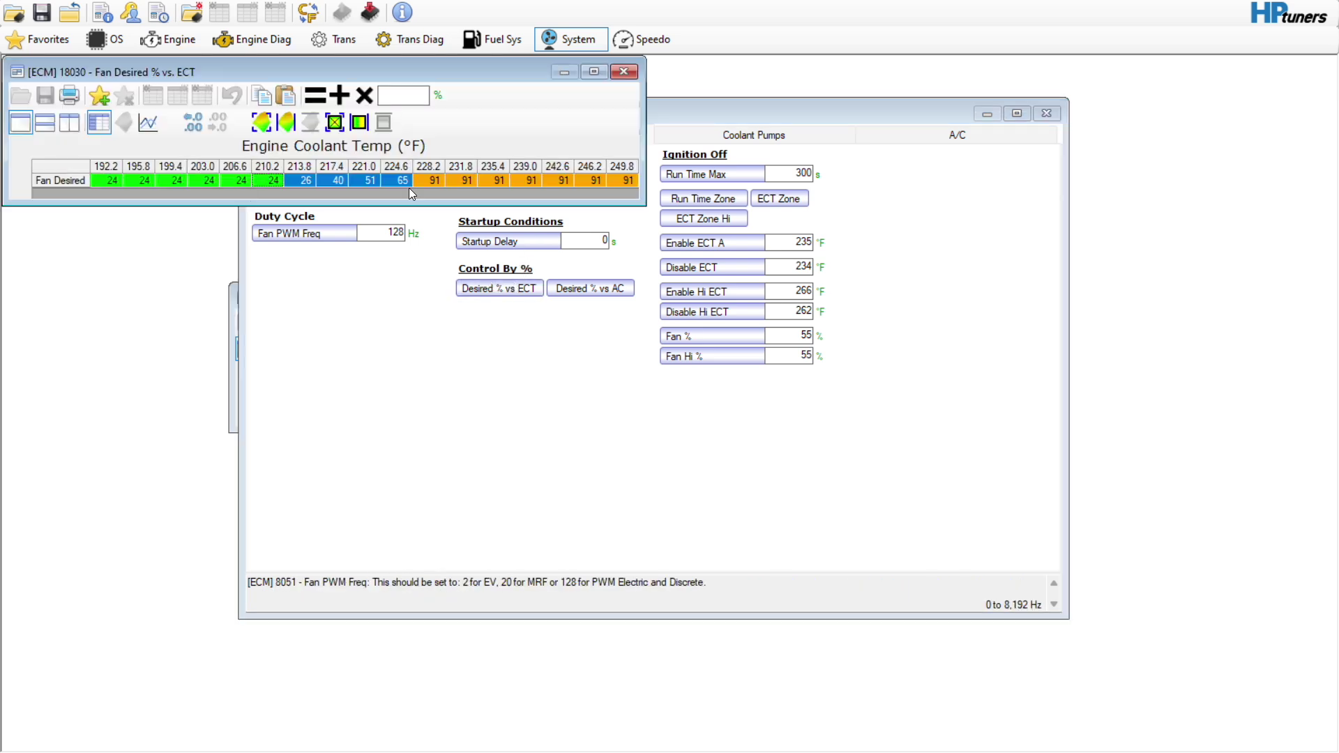
{"action": "left_click", "coordinate": [411, 87]}
{"action": "type", "text": "91"}
{"action": "left_click", "coordinate": [315, 94]}
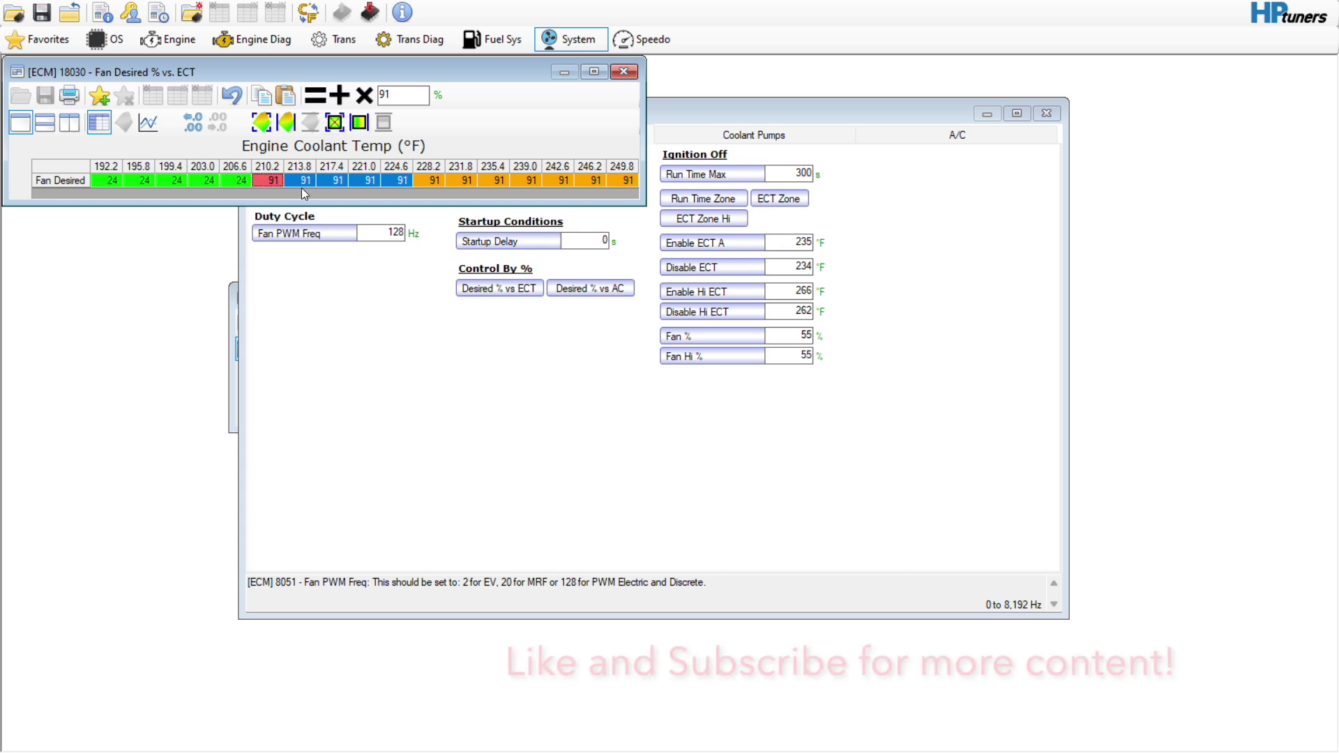
- Set the desired fan percentage at 192.2 °F to 25, interpolate the cells up to 210.2 °F, and close the table
{"action": "left_click", "coordinate": [104, 179]}
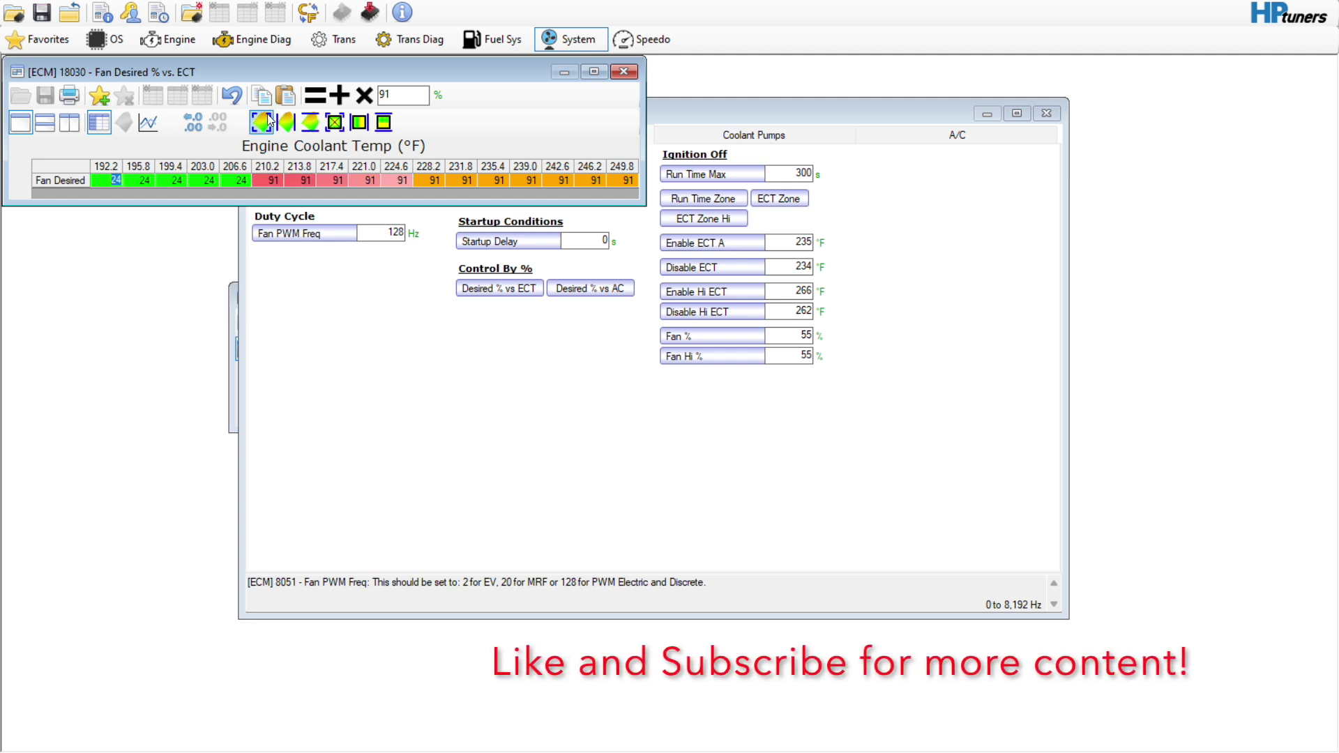
{"action": "left_click", "coordinate": [410, 97]}
{"action": "type", "text": "25"}
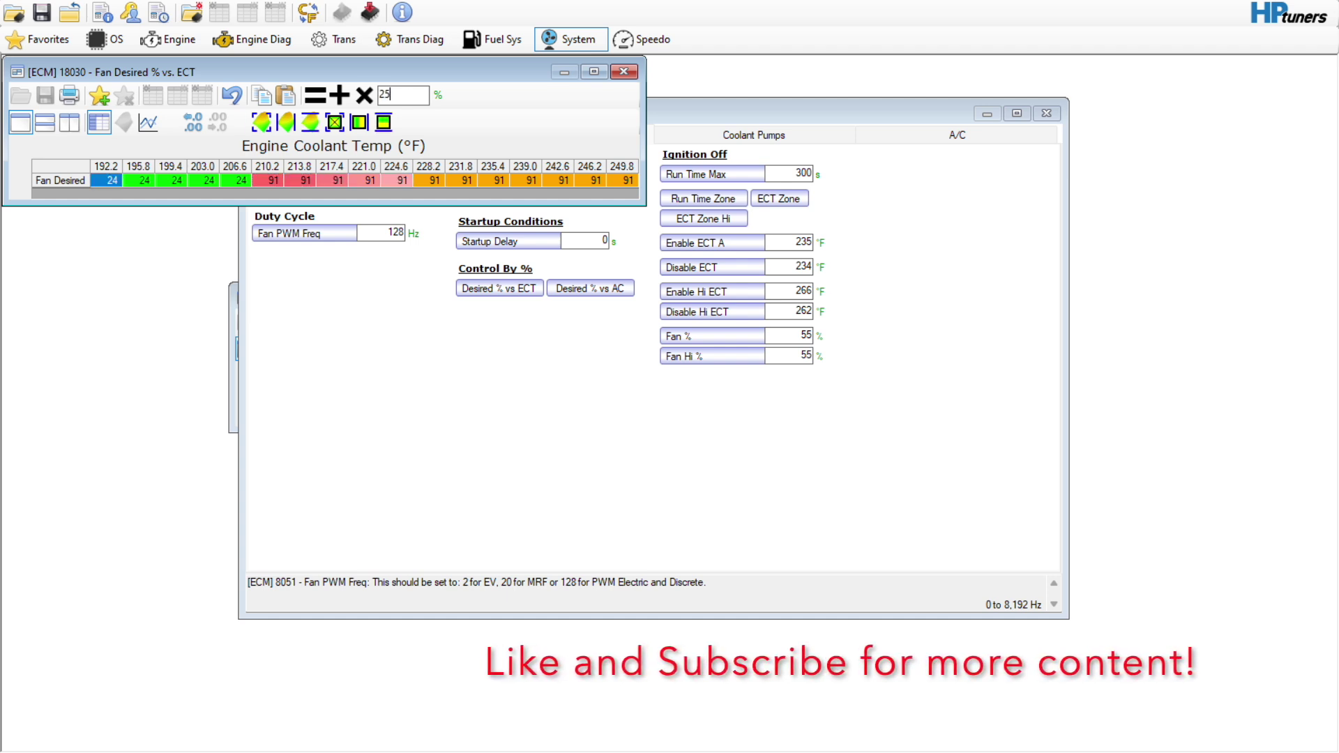
{"action": "left_click", "coordinate": [315, 95]}
{"action": "left_click_drag", "start_coordinate": [104, 180], "coordinate": [273, 180]}
{"action": "left_click", "coordinate": [359, 120]}
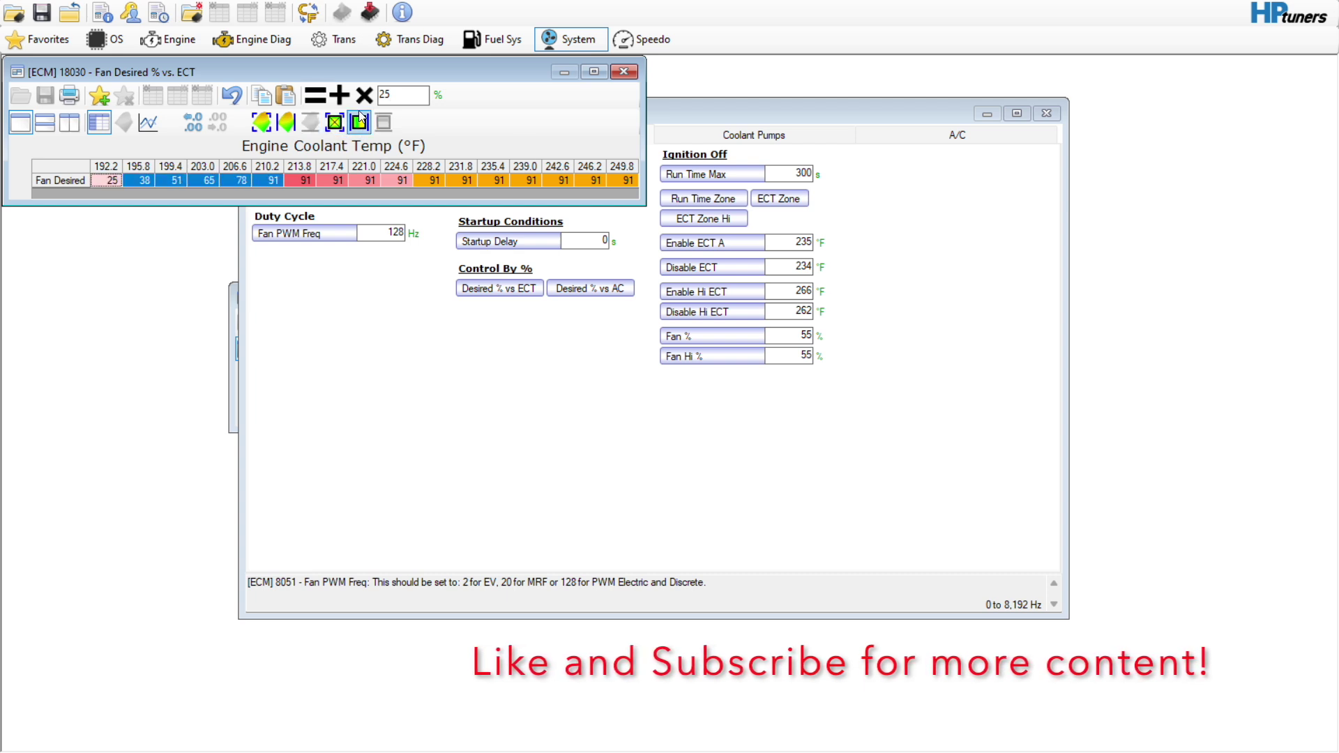
{"action": "left_click", "coordinate": [418, 180]}
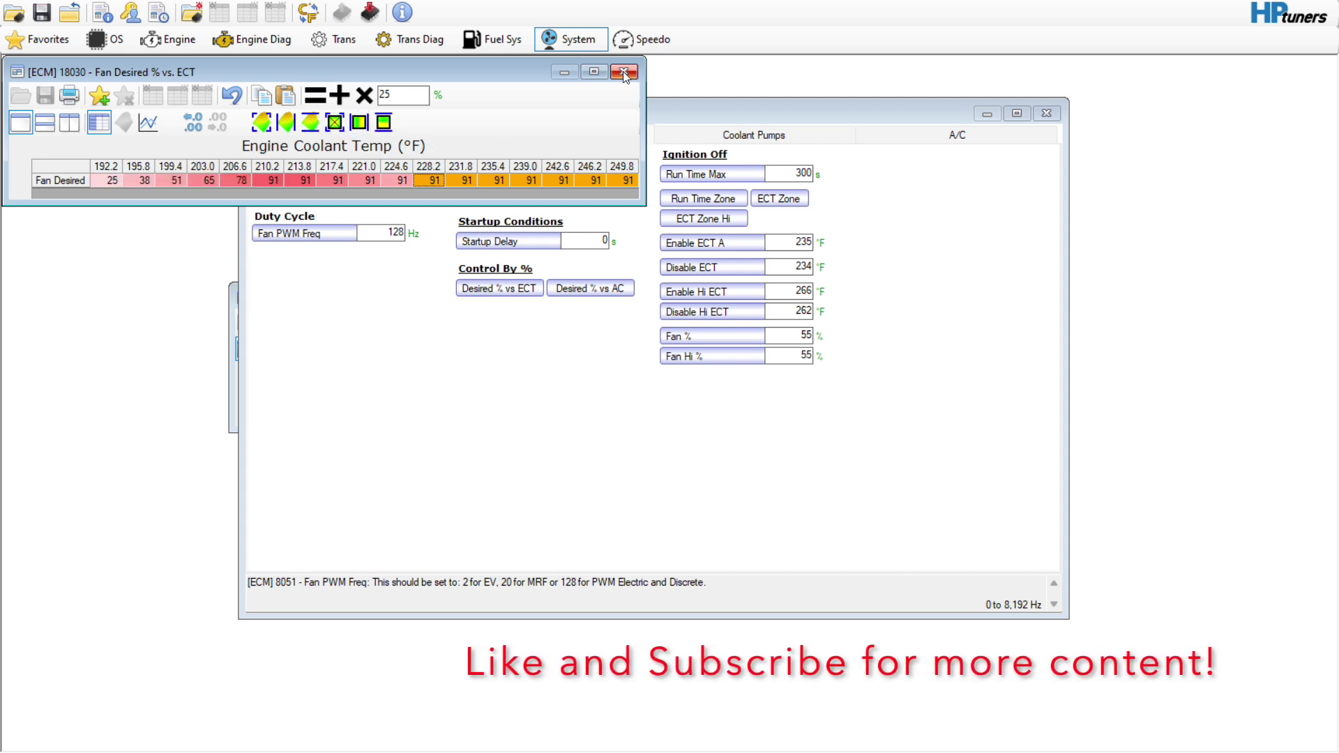
{"action": "left_click", "coordinate": [622, 71]}
- Set the A/C Disable RPM to 3,800 and the Re-Enable RPM to 3,700
{"action": "left_click", "coordinate": [910, 136]}
{"action": "left_click", "coordinate": [387, 173]}
{"action": "type", "text": "38"}
{"action": "key", "text": "Return"}
{"action": "type", "text": "00"}
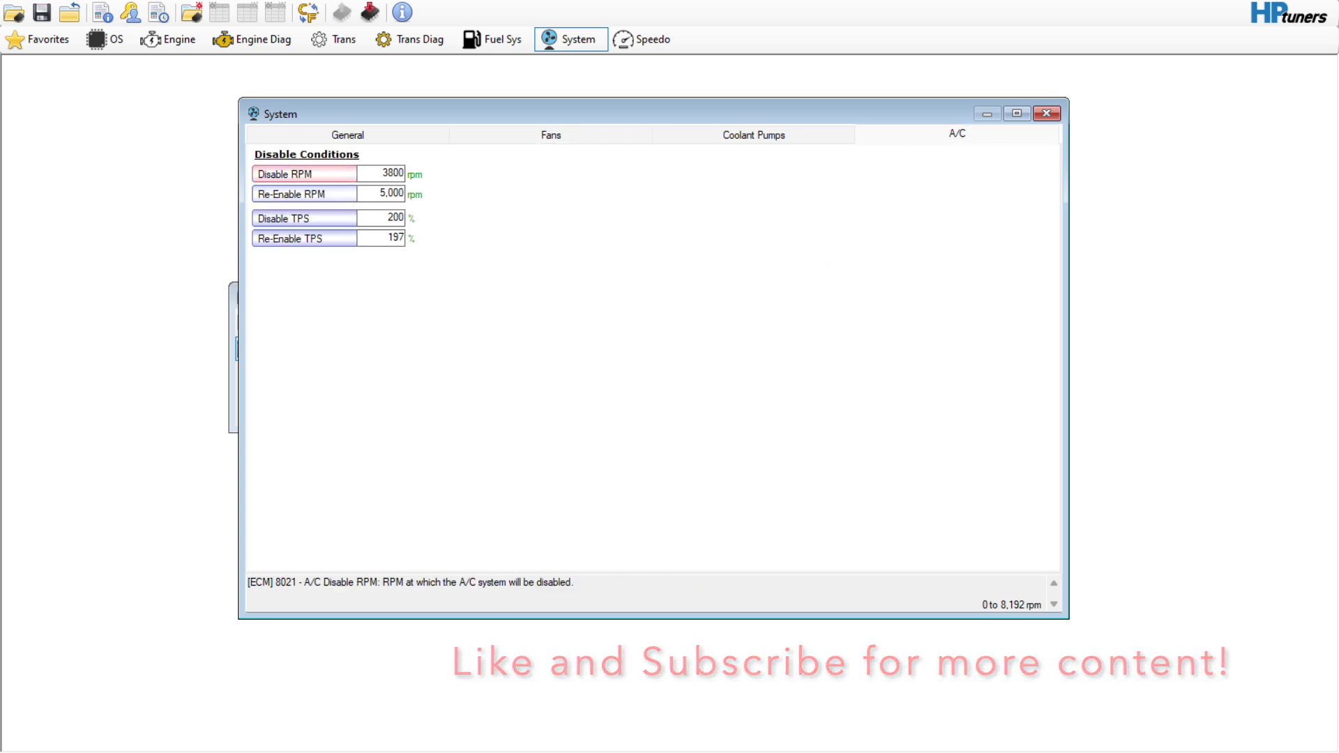
{"action": "key", "text": "Tab"}
{"action": "type", "text": "3700"}
{"action": "key", "text": "Tab"}
- Set the A/C Disable TPS to 80% and the Re-Enable TPS to 70%
{"action": "left_click", "coordinate": [381, 218]}
{"action": "key", "text": "shift+End"}
{"action": "type", "text": "80"}
{"action": "key", "text": "Tab"}
{"action": "key", "text": "shift+End"}
{"action": "type", "text": "70"}
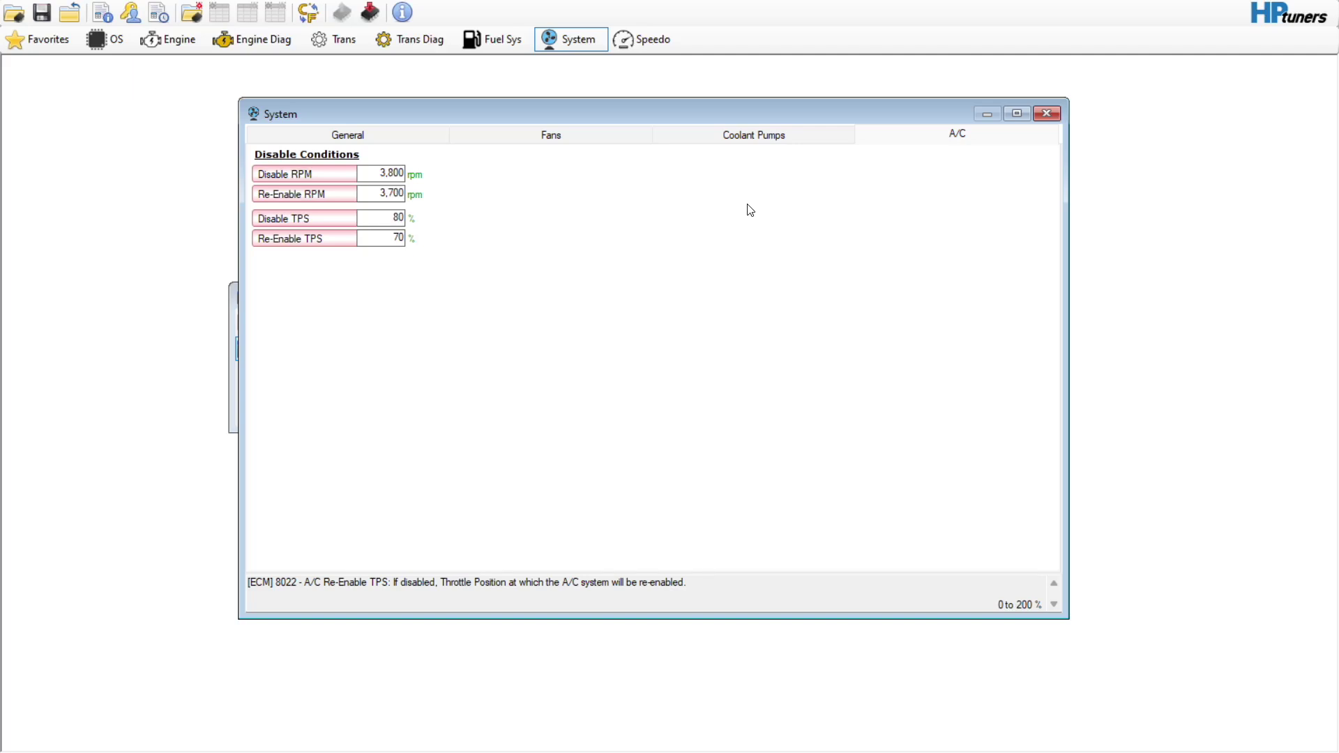
- Check the speedometer calibration and open its speed limiter settings
{"action": "left_click", "coordinate": [652, 42]}
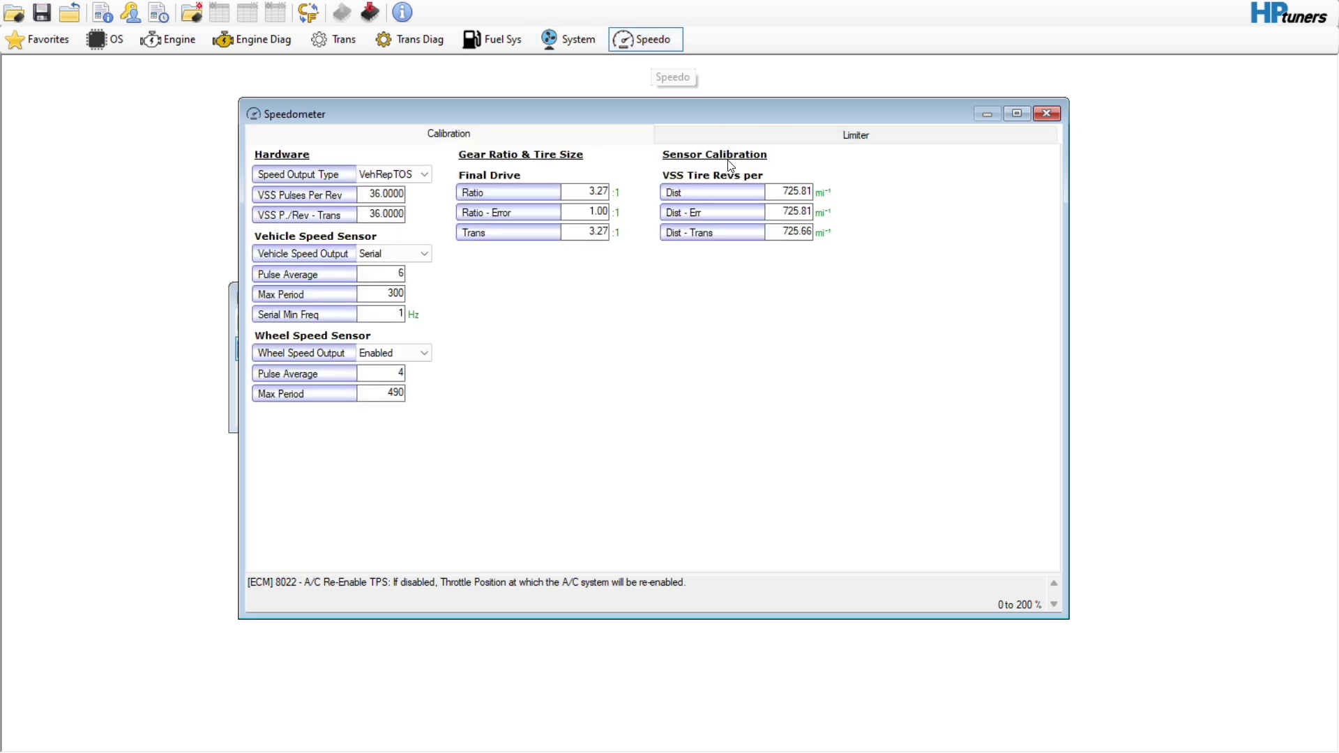
{"action": "left_click", "coordinate": [793, 135]}
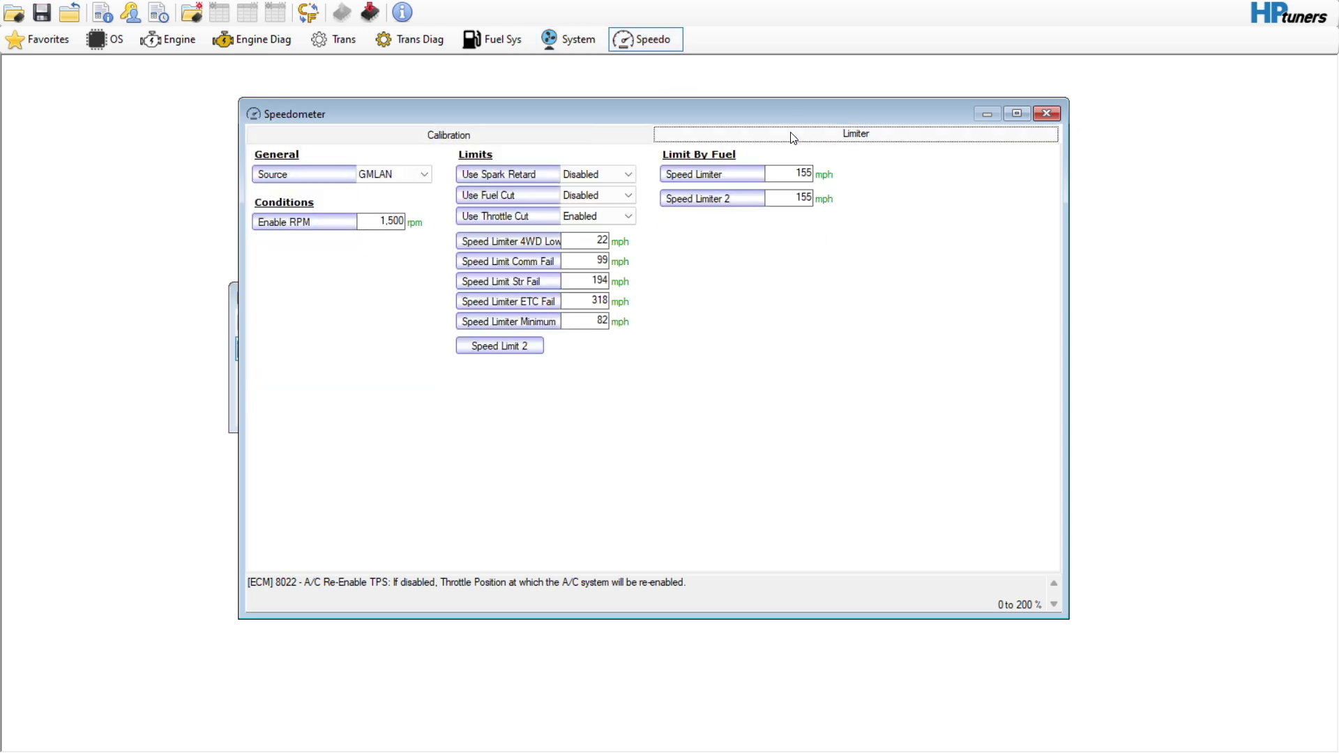